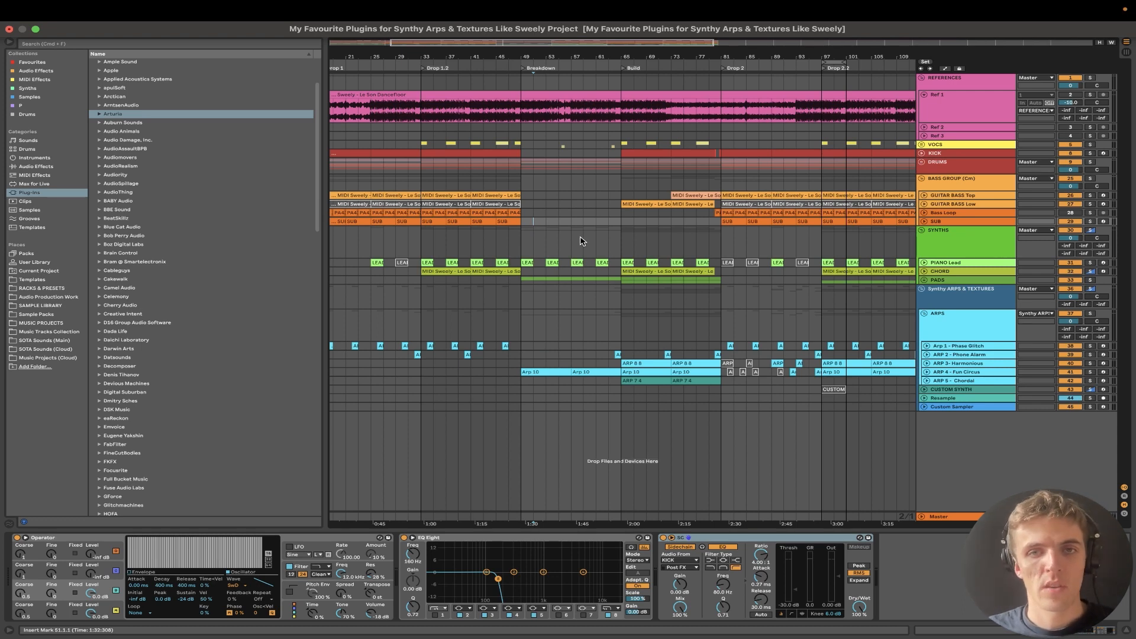
Play the Sweely reference on the Ref 1 track from around bar 23 in the Drop 1 section
scroll(560, 144, "up", 5)
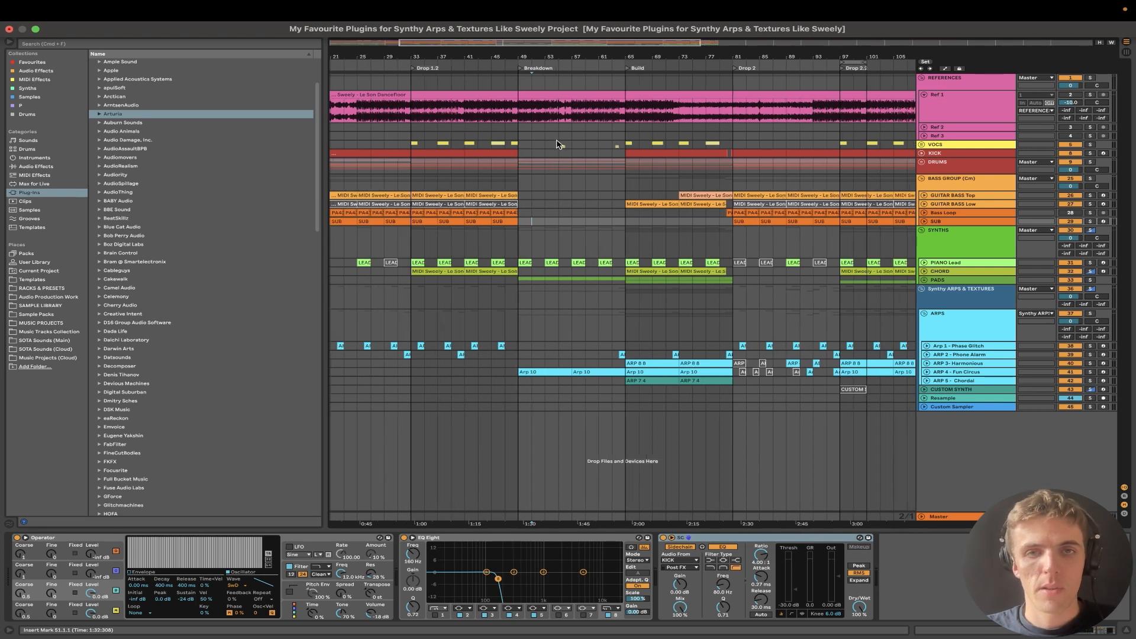
scroll(540, 144, "left", 5)
scroll(540, 145, "down", 5)
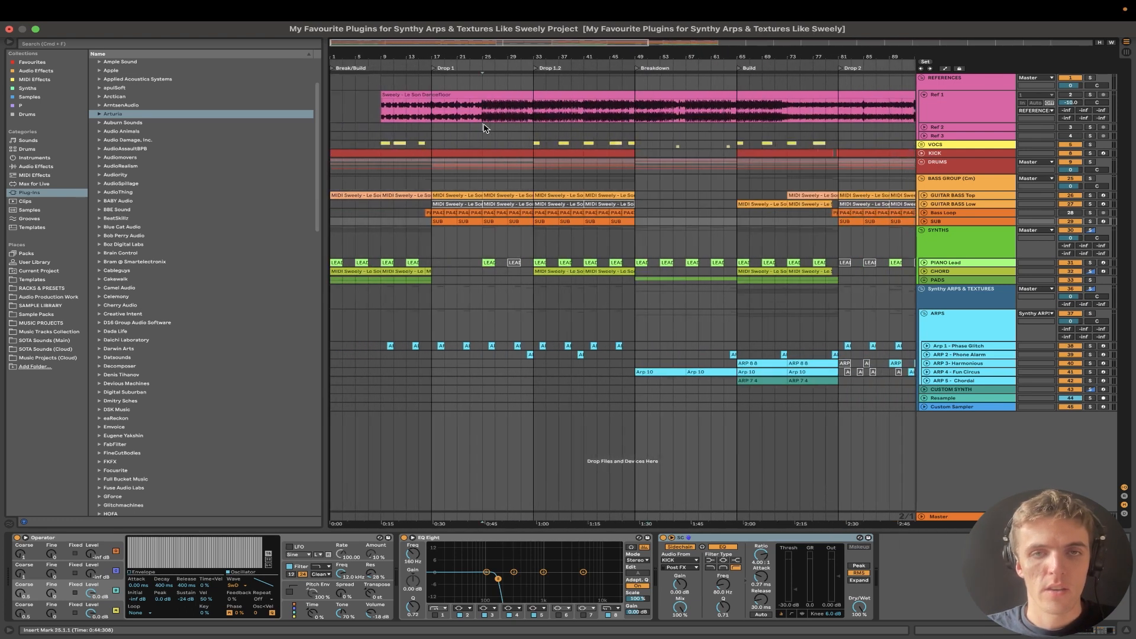
left_click(484, 128)
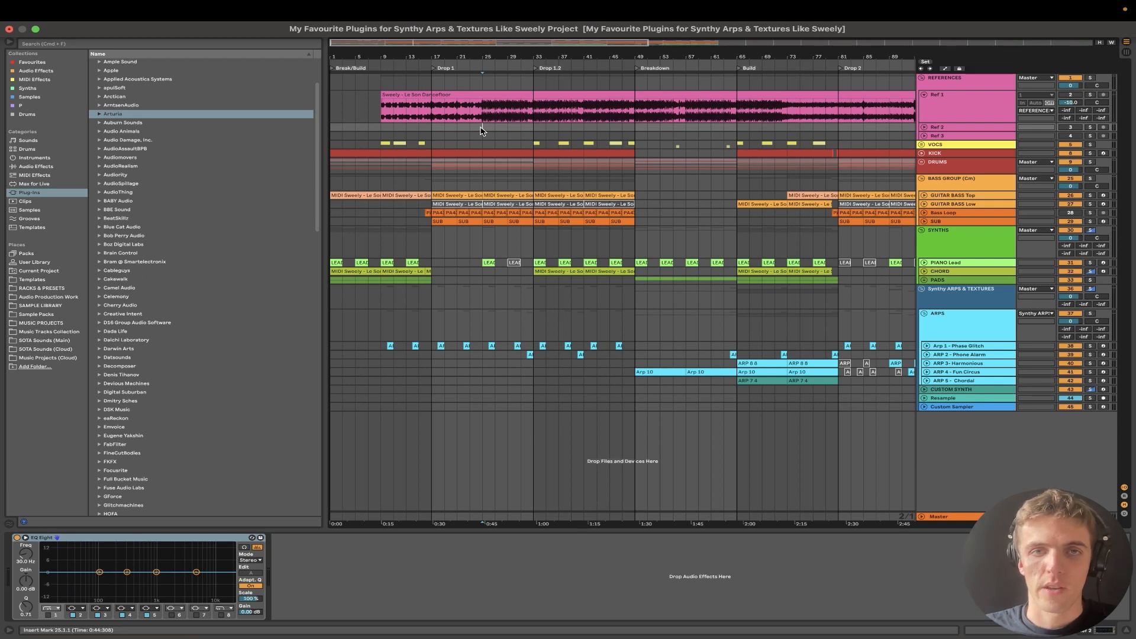
scroll(469, 131, "up", 3)
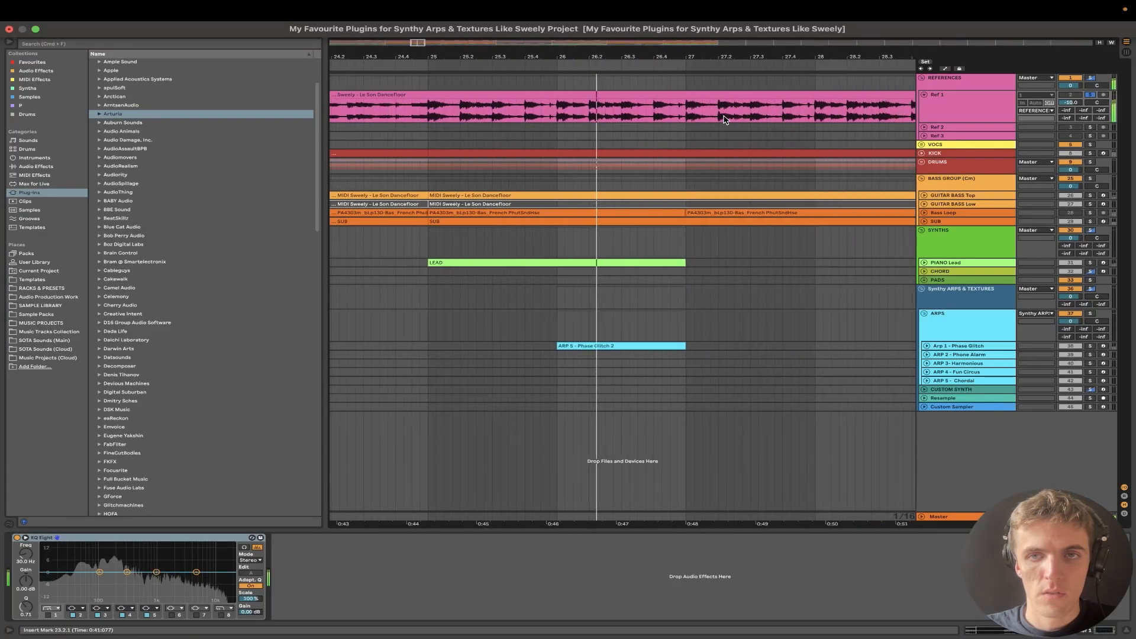
scroll(724, 119, "down", 5)
scroll(727, 116, "right", 4)
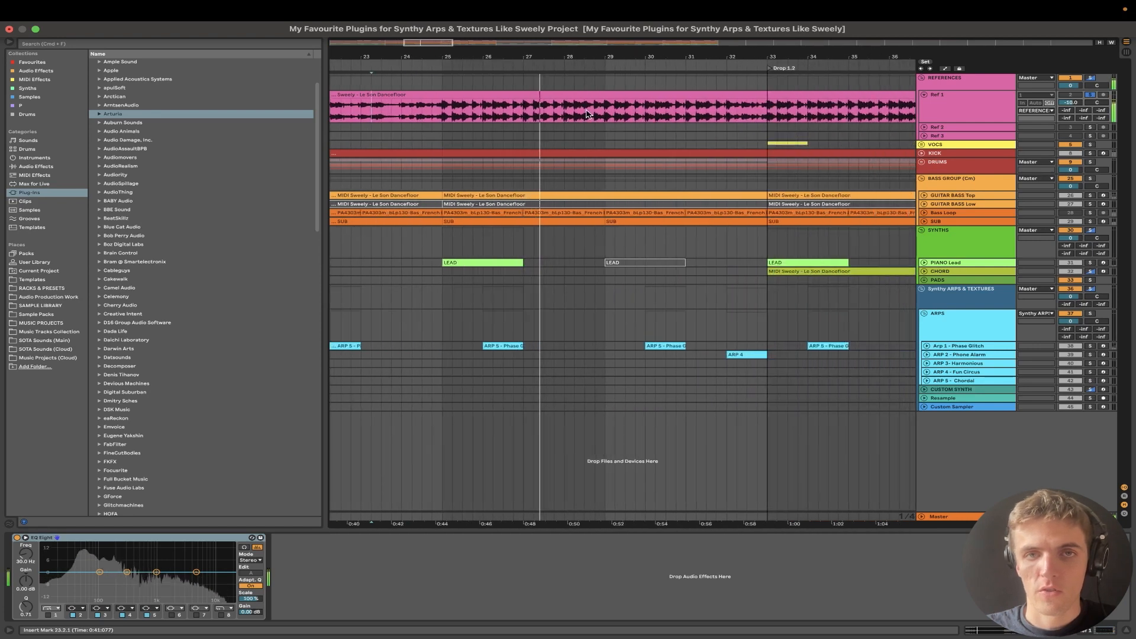
Play the reference track from the Drop 1.2 marker at bar 33, then stop playback
left_click(769, 112)
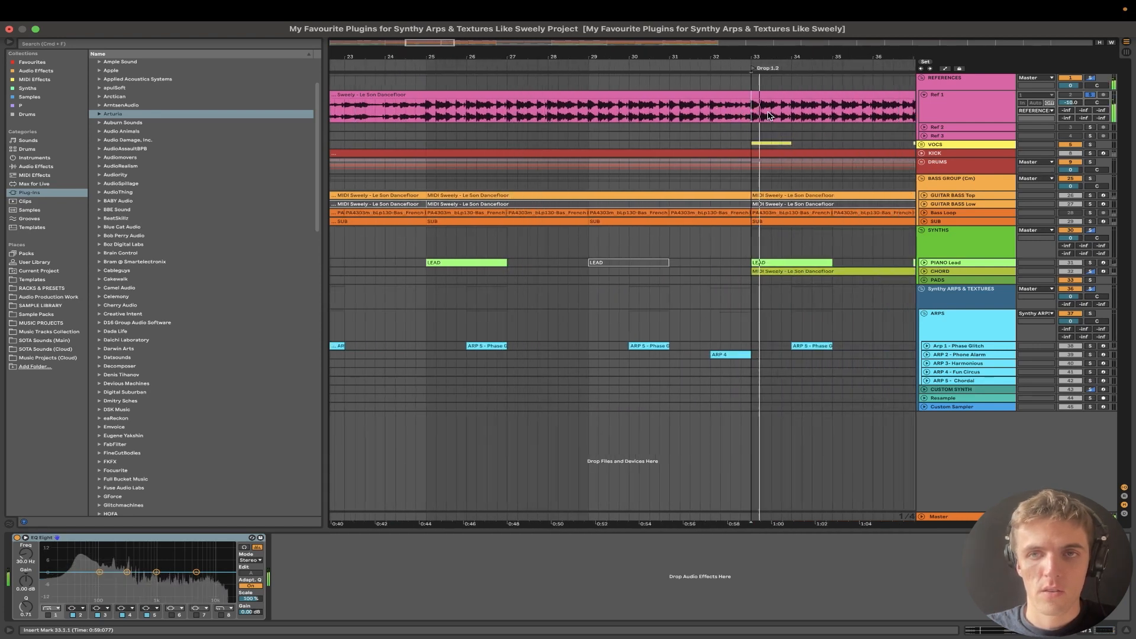
scroll(672, 114, "up", 5)
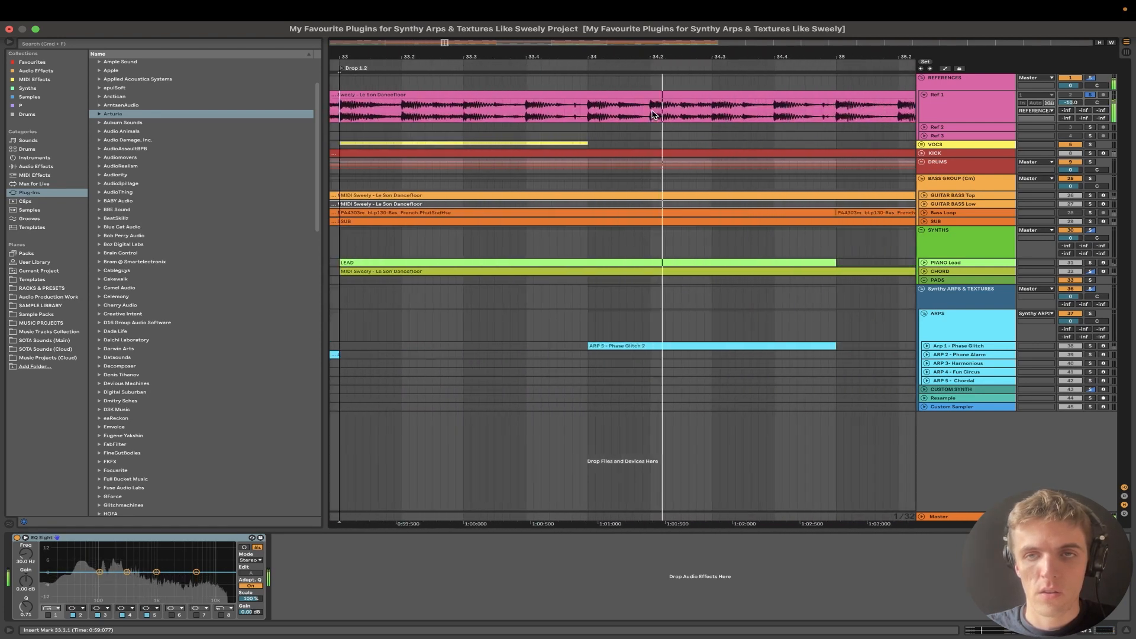
scroll(652, 114, "down", 2)
scroll(731, 113, "right", 6)
key("space")
scroll(629, 96, "left", 2)
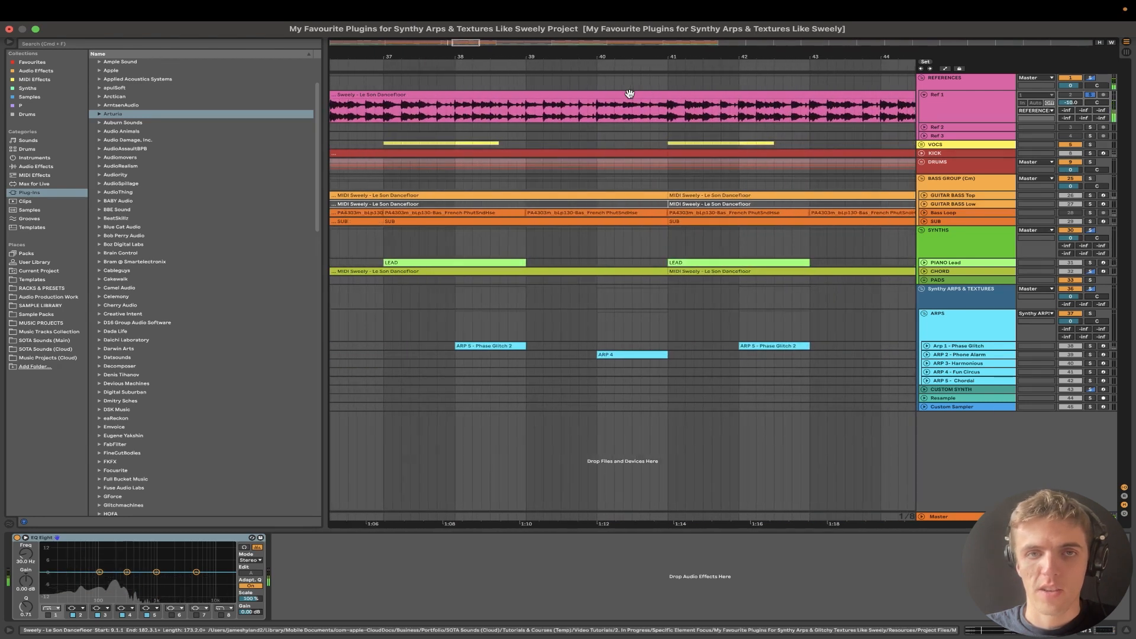
Listen to the reference track from just before bar 38, within Drop 1.2
left_click(519, 117)
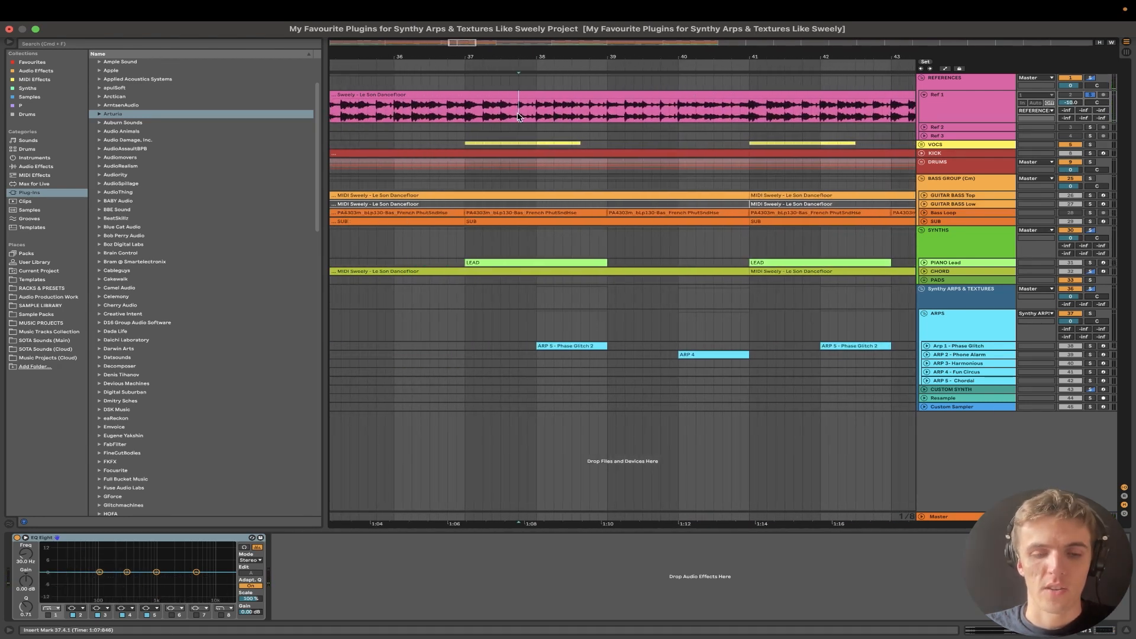
key("space")
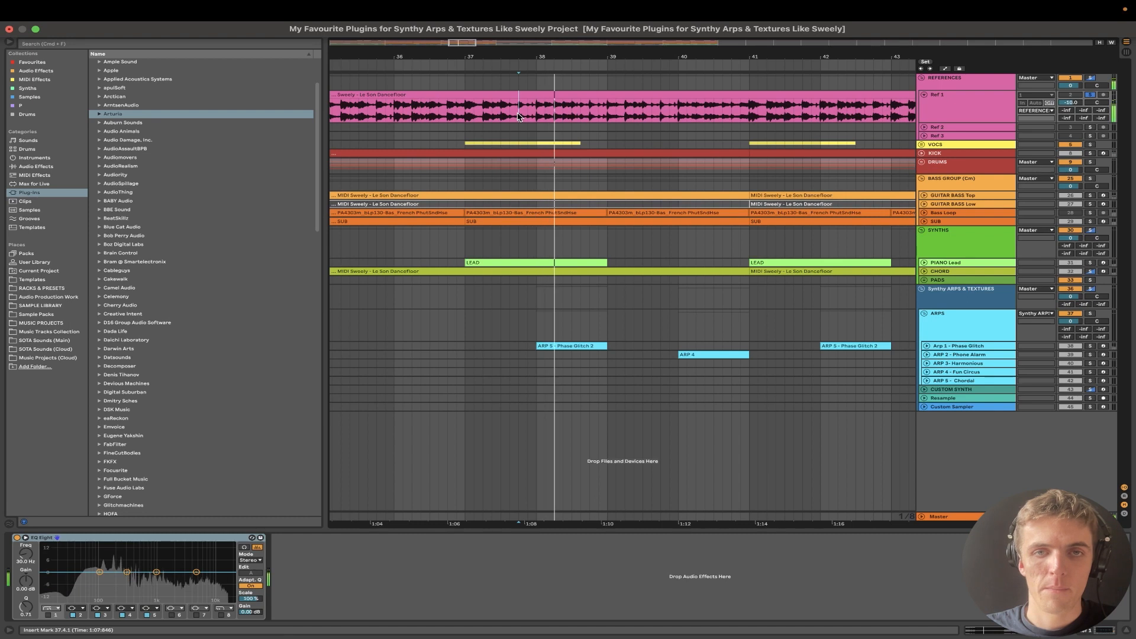
scroll(630, 118, "up", 4)
scroll(629, 118, "down", 3)
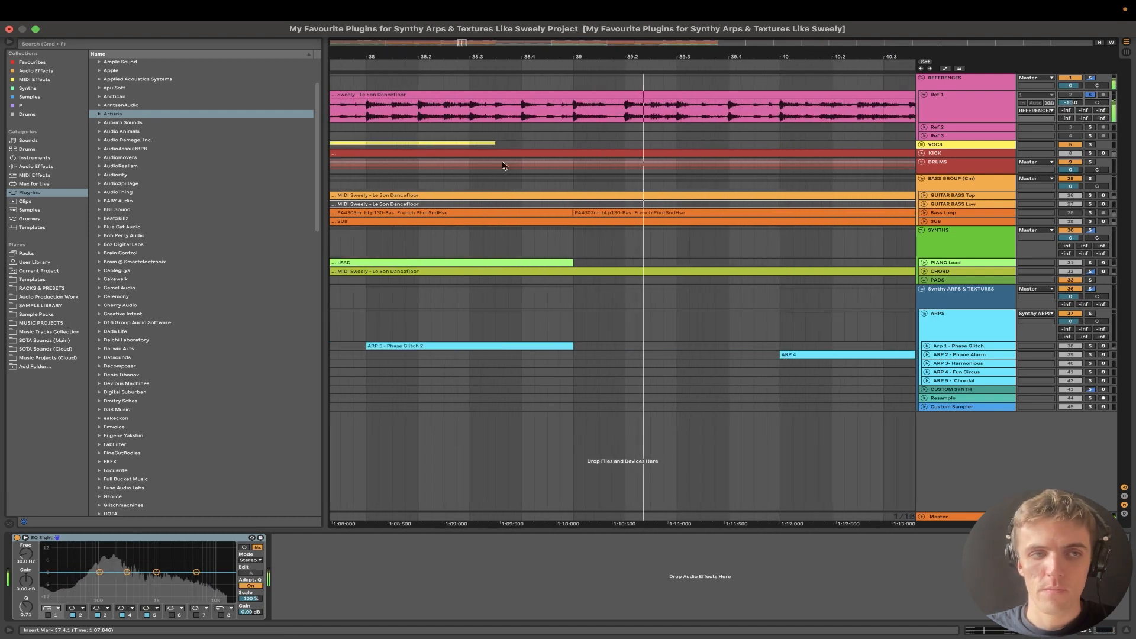
Narrow the browser to give the arrangement timeline more width
left_click_drag(323, 223, 251, 223)
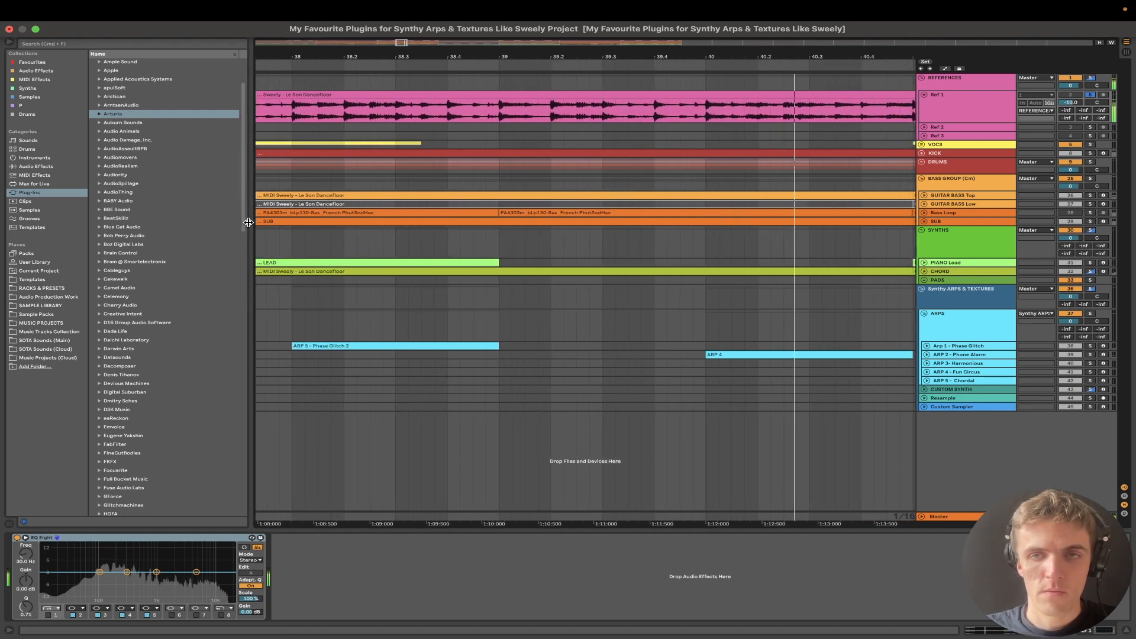
scroll(599, 185, "down", 8)
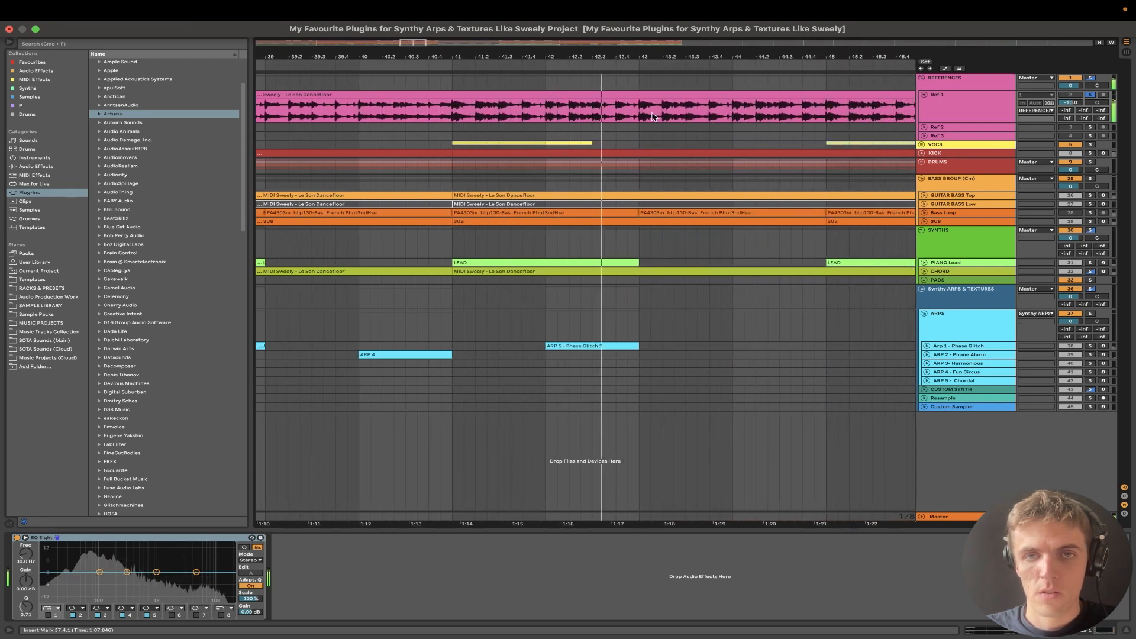
Play the reference track from the start of the Breakdown at bar 49, then jump ahead to bar 56
scroll(685, 118, "down", 10)
left_click(702, 117)
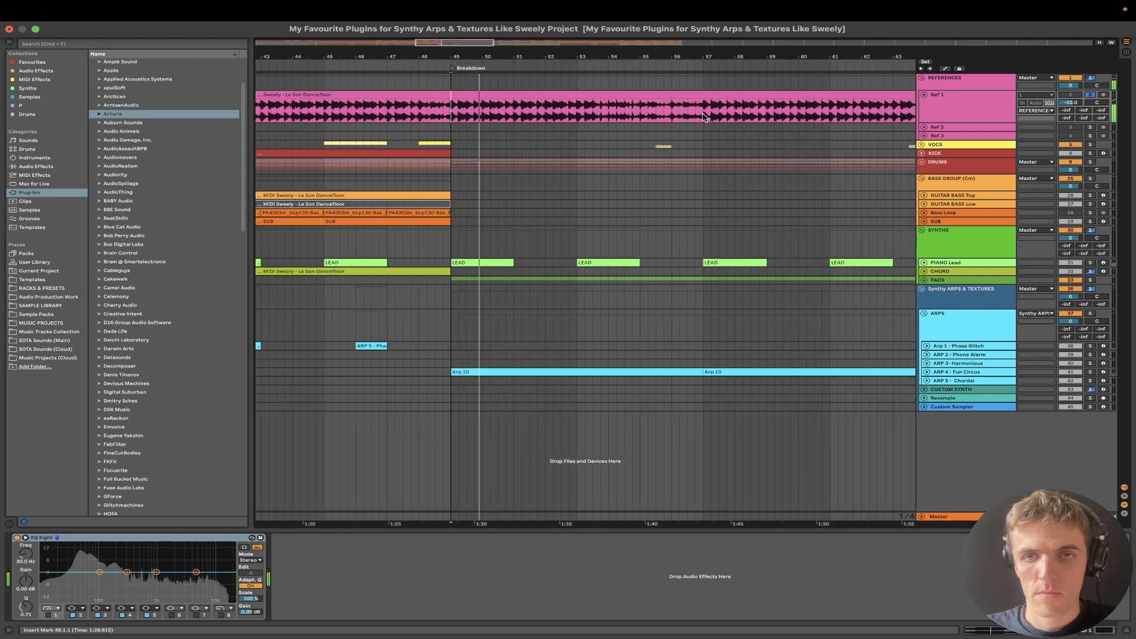
left_click(678, 117)
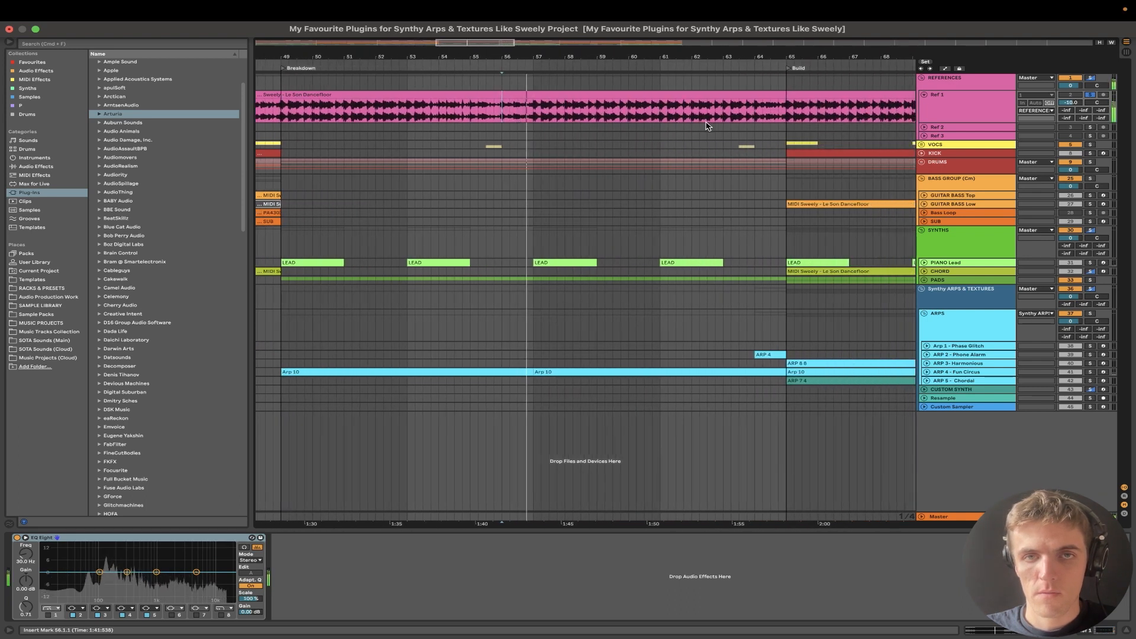
Play the reference track from the Build marker at bar 65, then restart playback from the same point
left_click(785, 116)
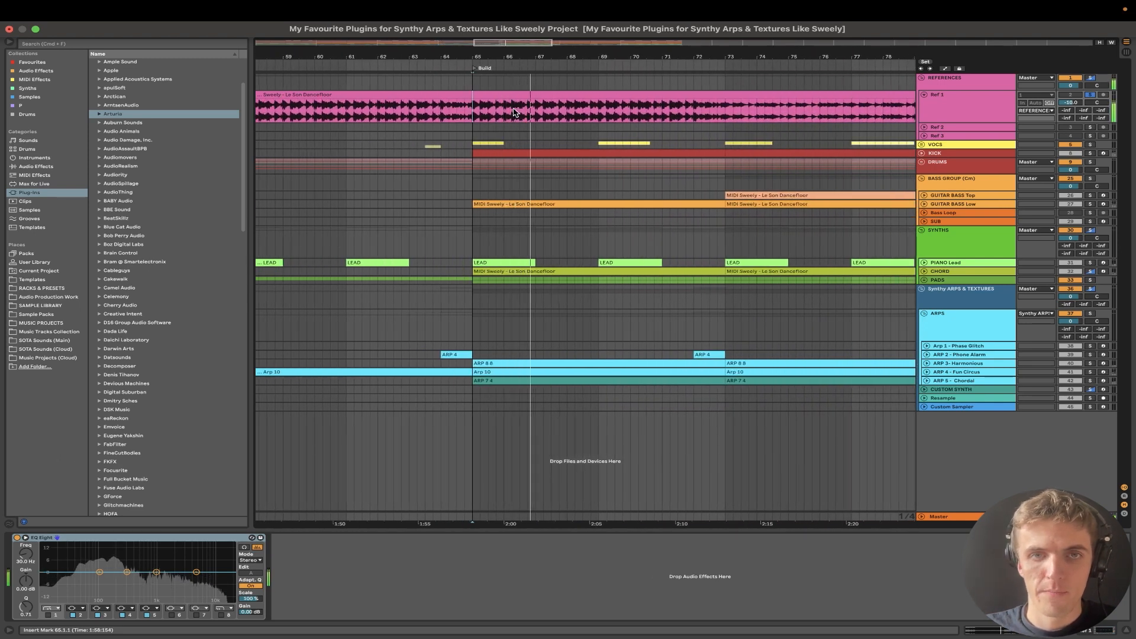
scroll(511, 109, "up", 5)
key("space")
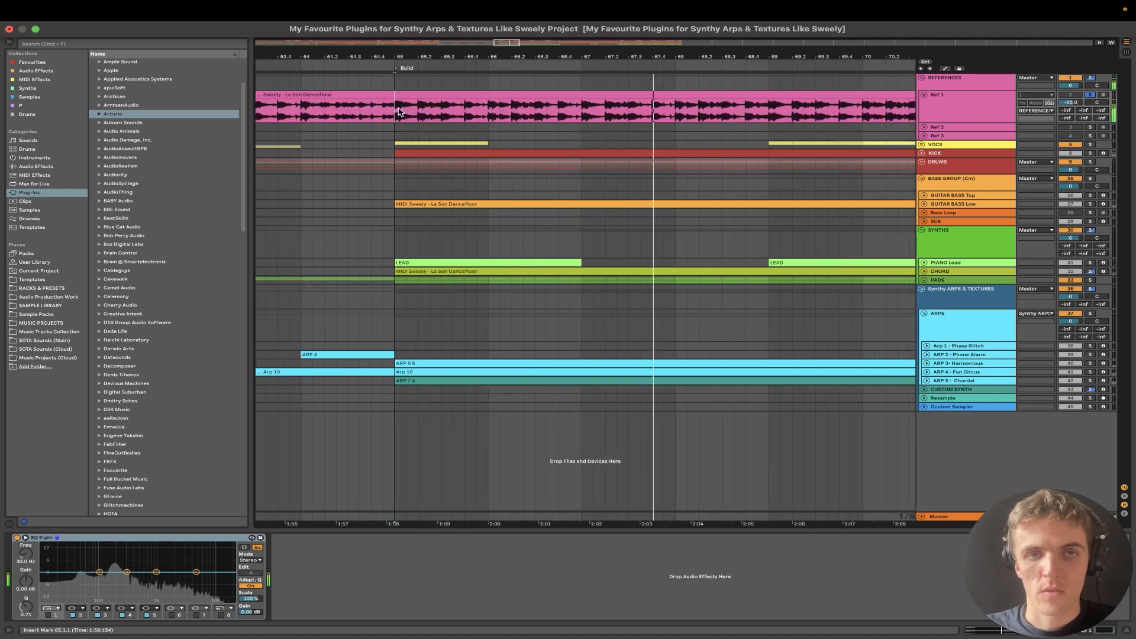
left_click(394, 115)
key("space")
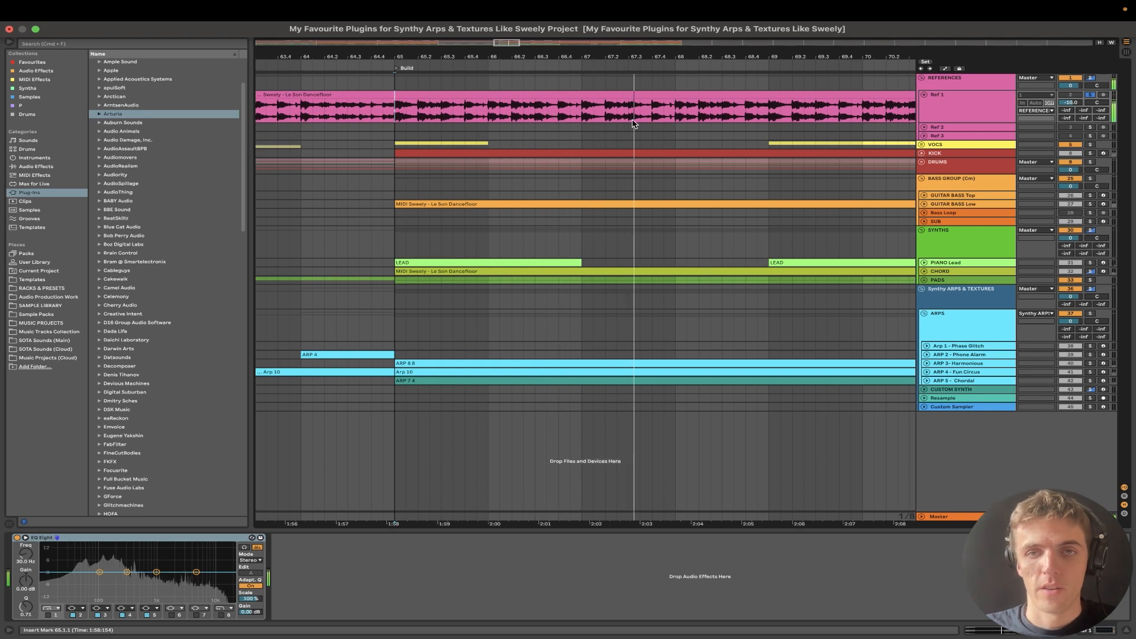
scroll(639, 125, "down", 3)
scroll(671, 131, "down", 4)
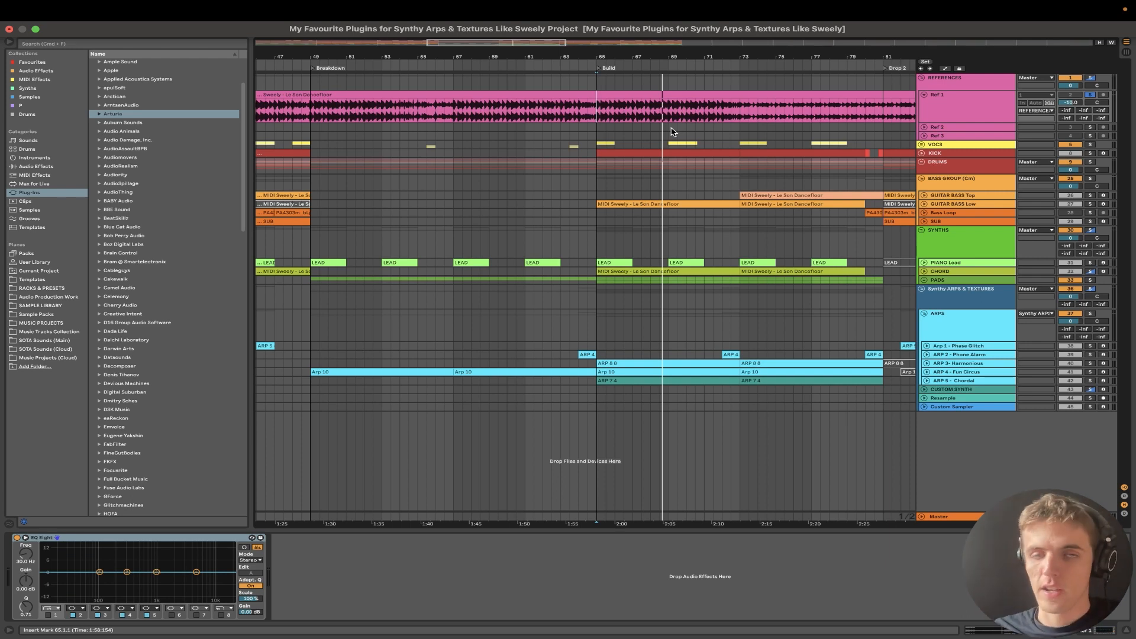
Survey the whole arrangement, then listen to the reference's Build section once more from bar 65
scroll(554, 129, "down", 10)
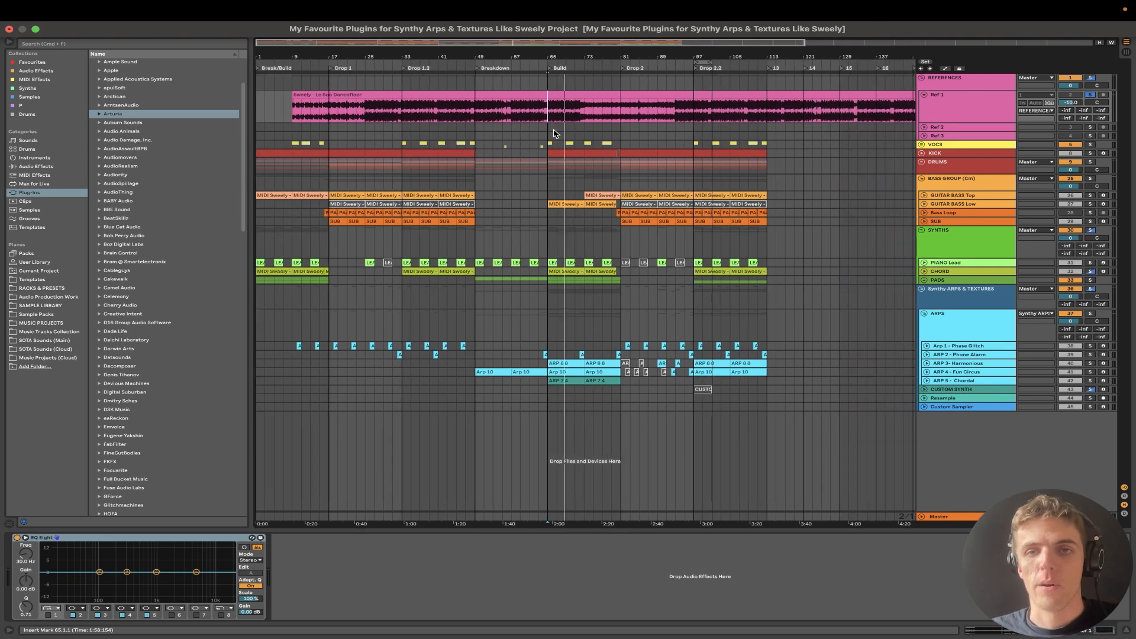
left_click(597, 123)
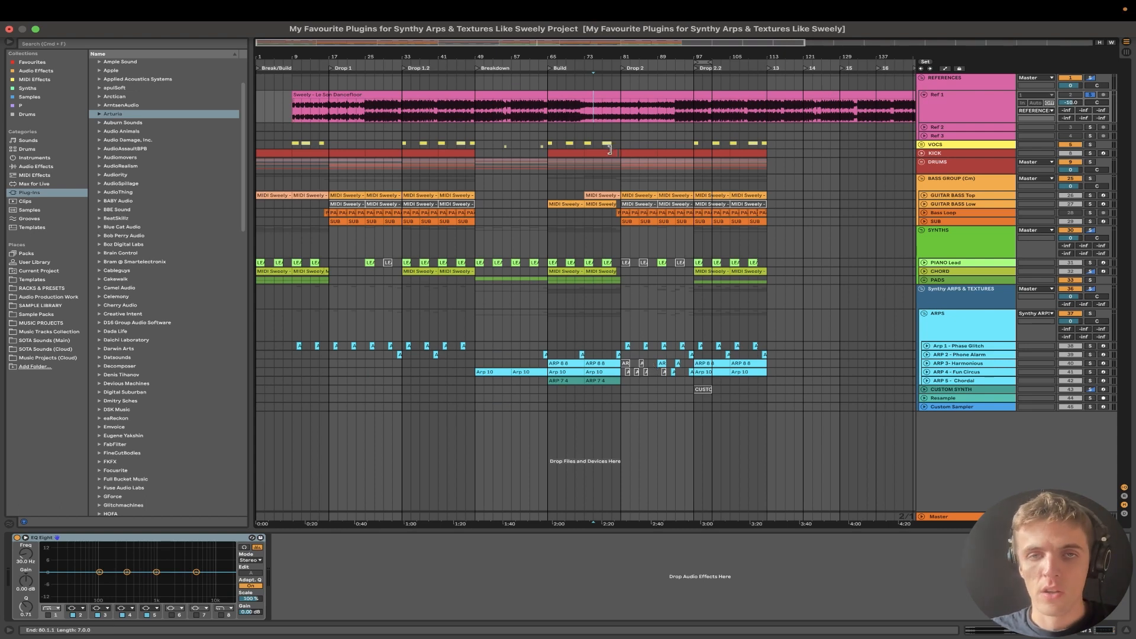
scroll(612, 149, "up", 5)
scroll(612, 149, "down", 1)
left_click(435, 112)
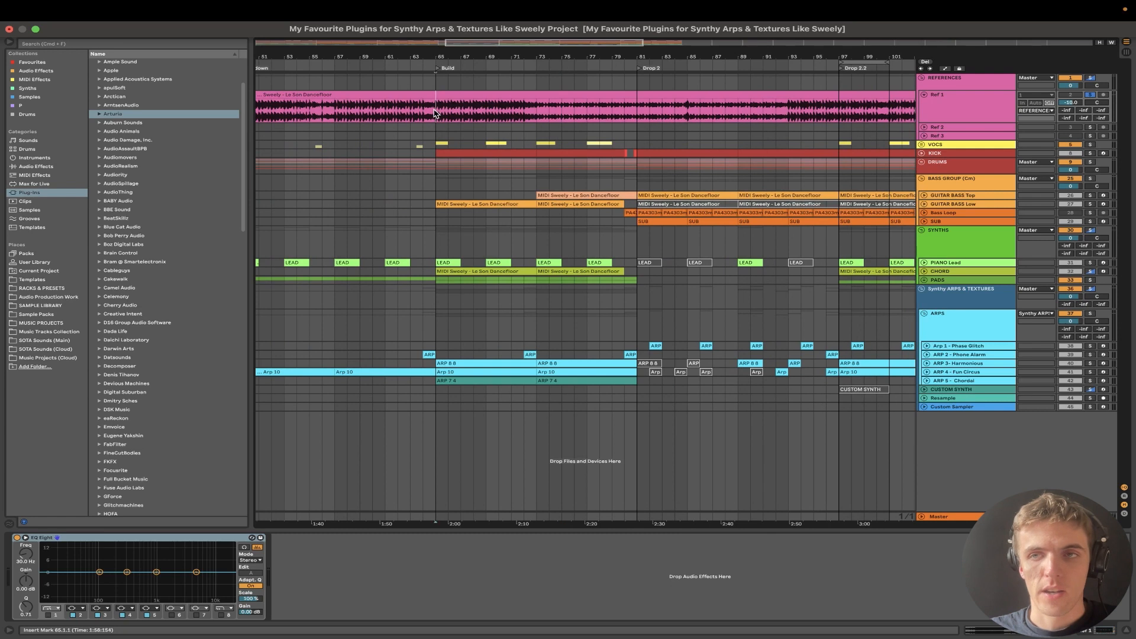
key("space")
scroll(437, 113, "up", 4)
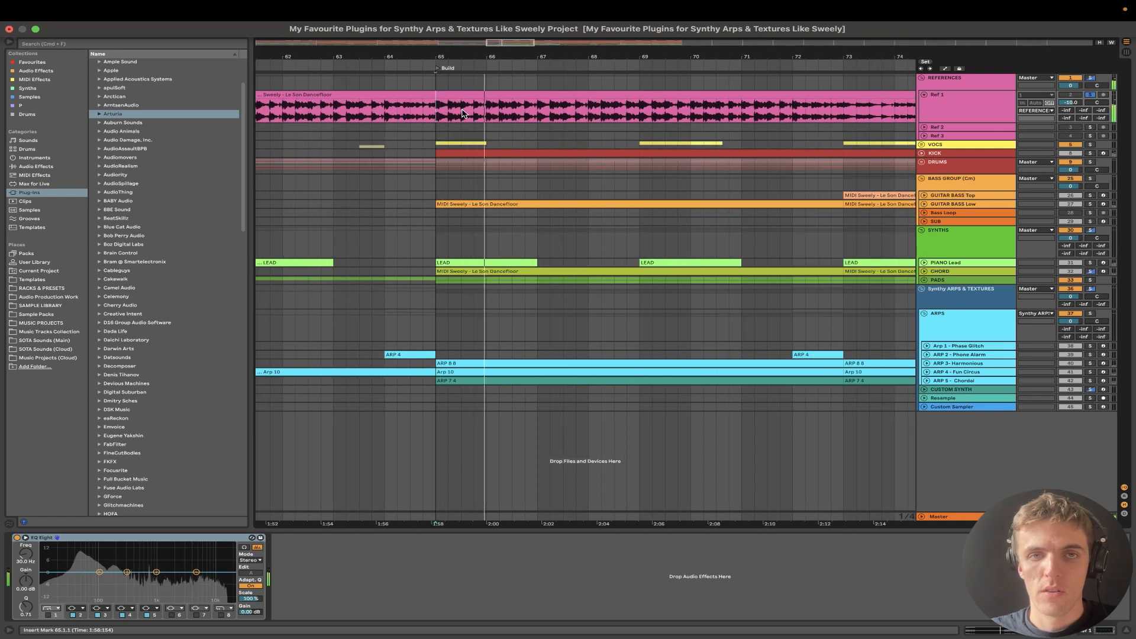
scroll(476, 114, "down", 6)
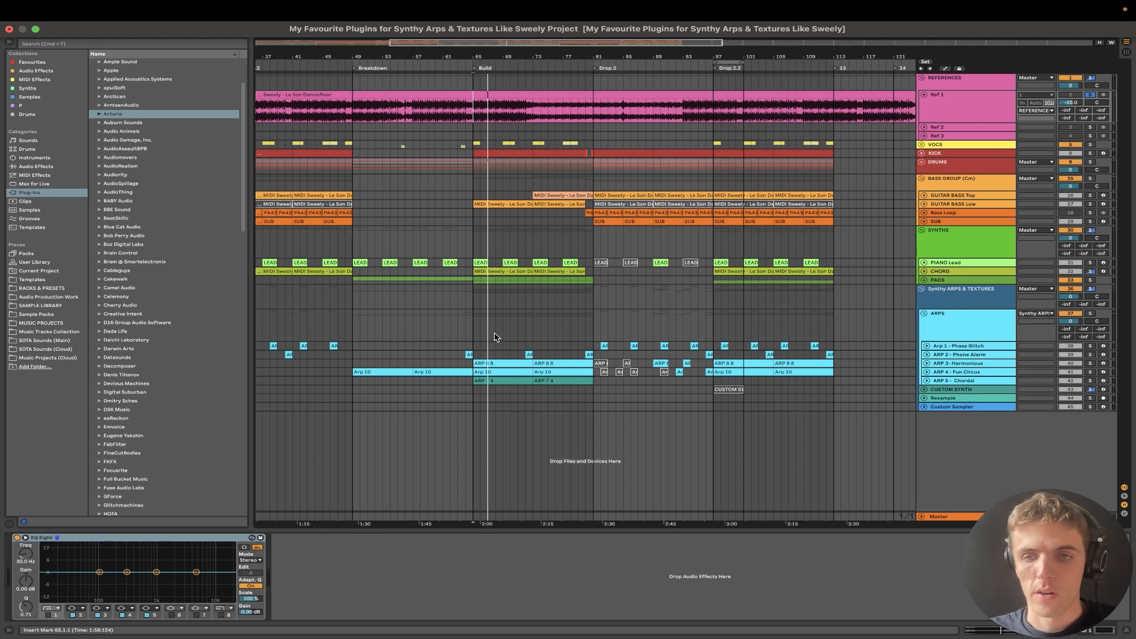
Inspect the device chains of the ARP 4 - Fun Circus and ARP 3 - Harmonious tracks
scroll(496, 338, "left", 5)
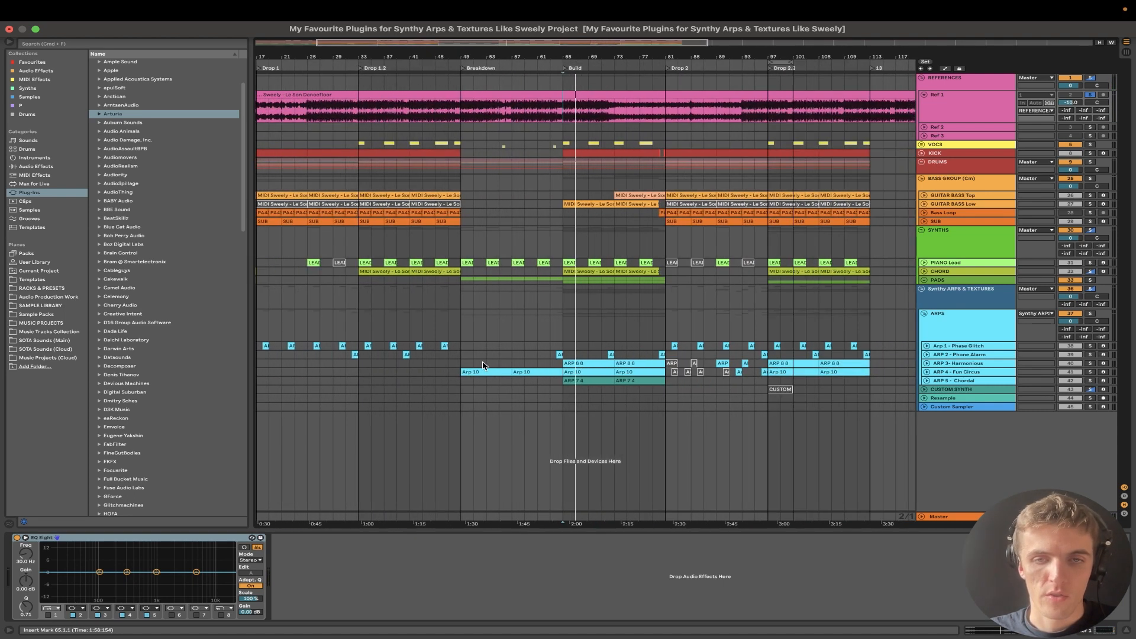
scroll(482, 365, "down", 5)
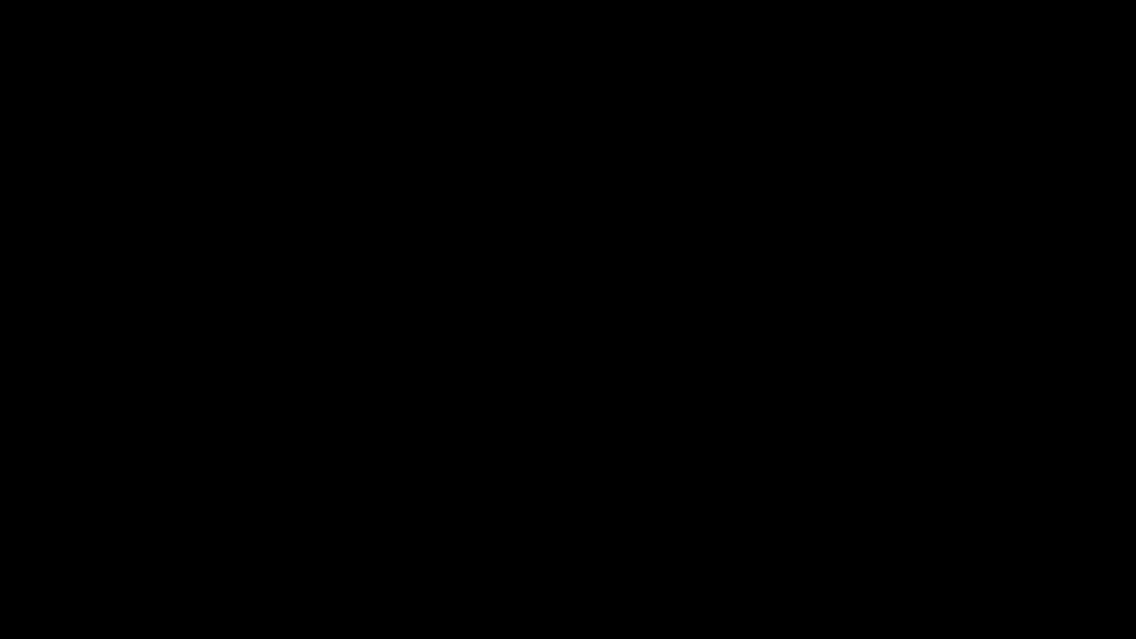
left_click(329, 371)
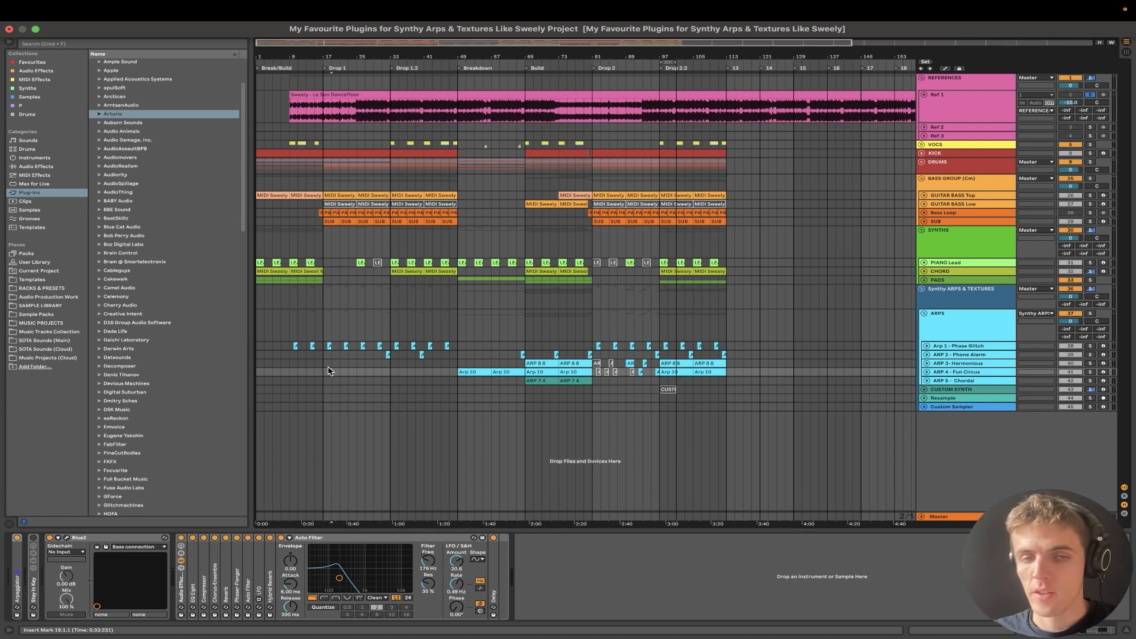
scroll(329, 371, "up", 10)
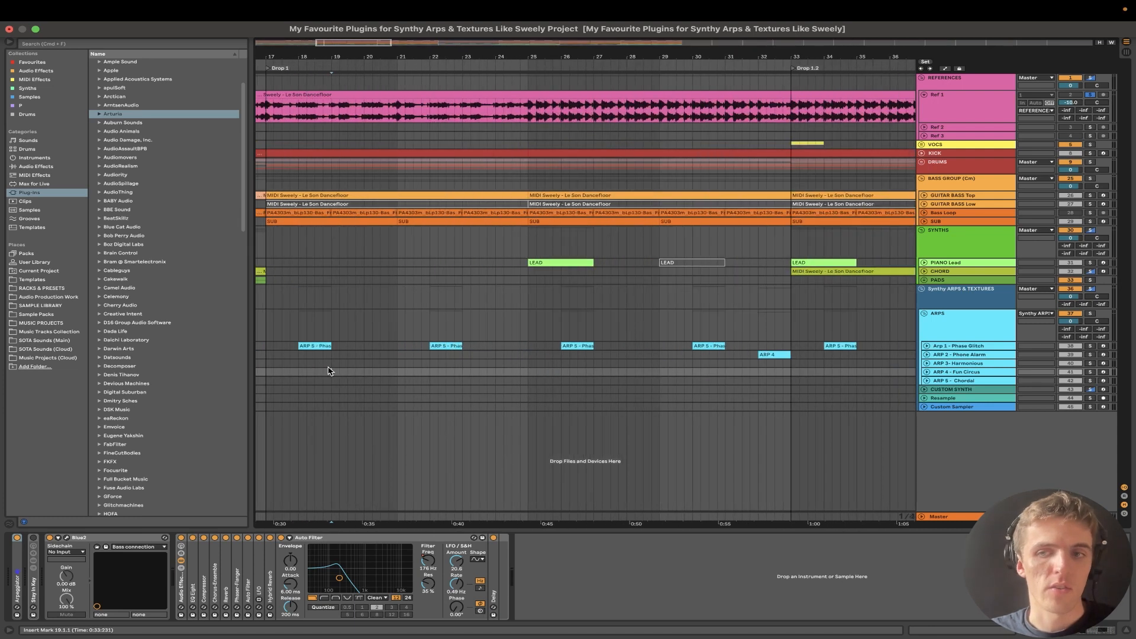
left_click(316, 363)
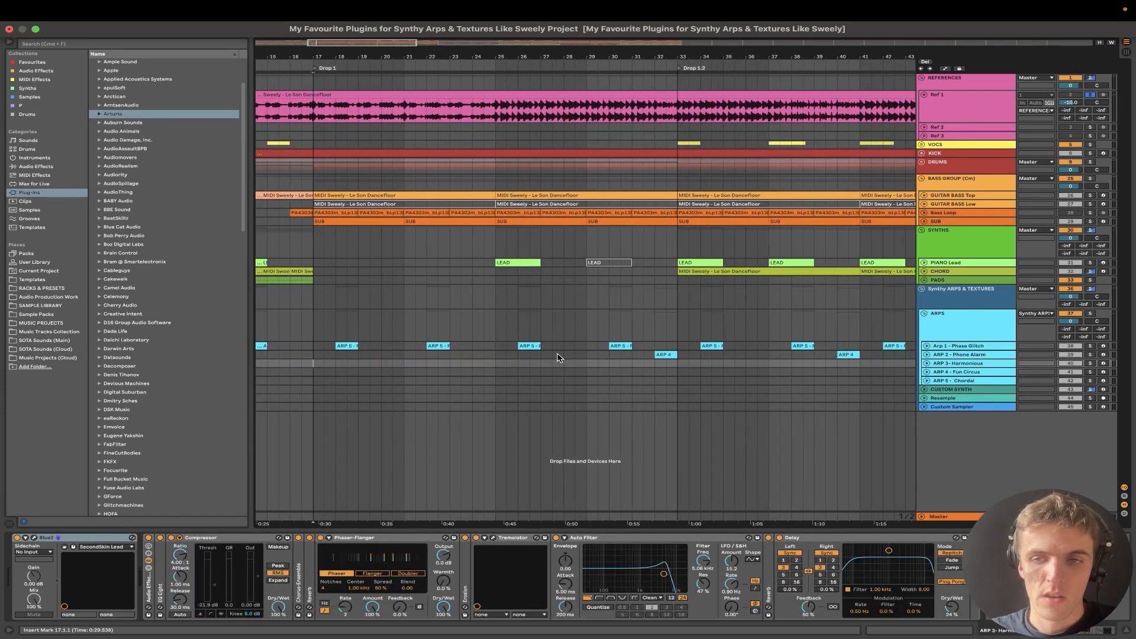
Examine the Arp 1 - Phase Glitch track with its Blue2 synth window and the ARP 2 - Phone Alarm device chain
left_click(953, 346)
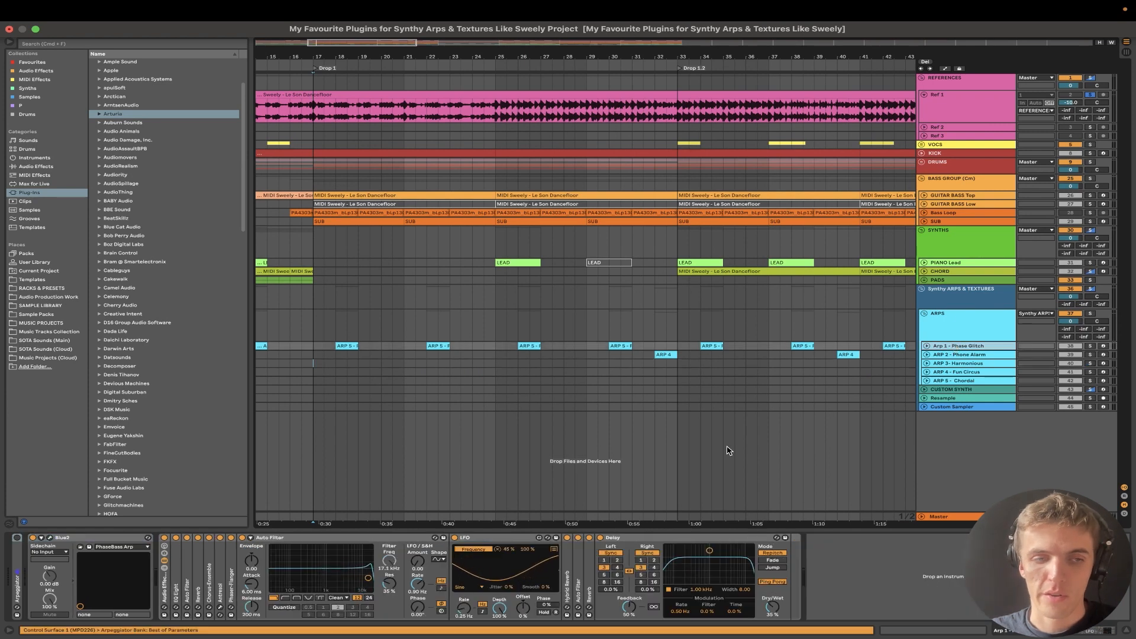
scroll(714, 331, "left", 2)
scroll(713, 330, "down", 4)
key("alt+super+p")
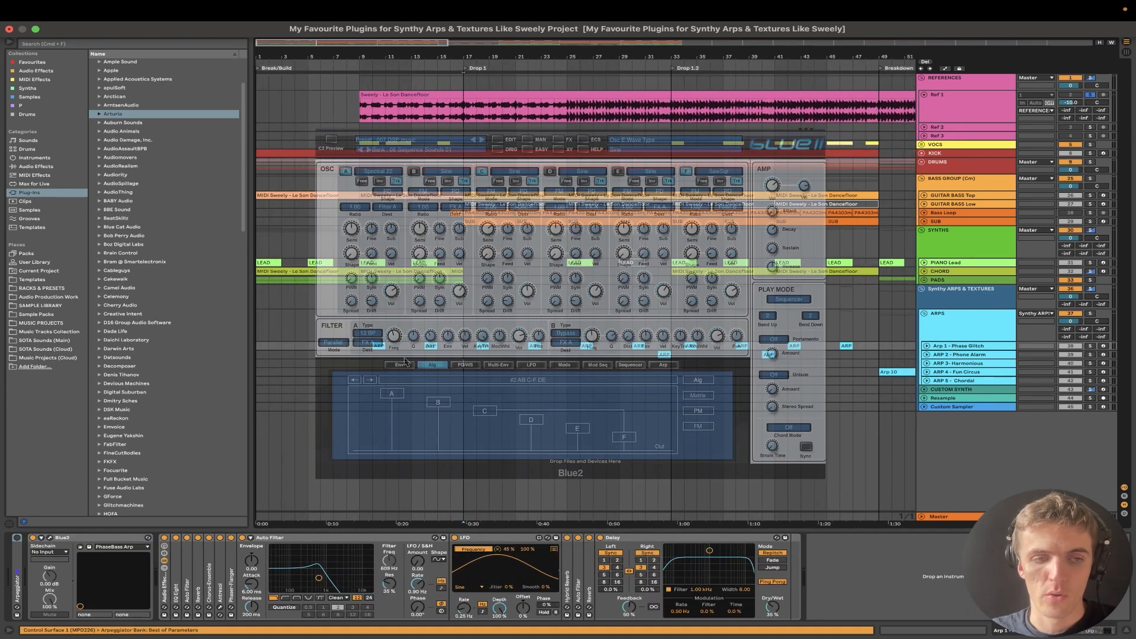
key("Down")
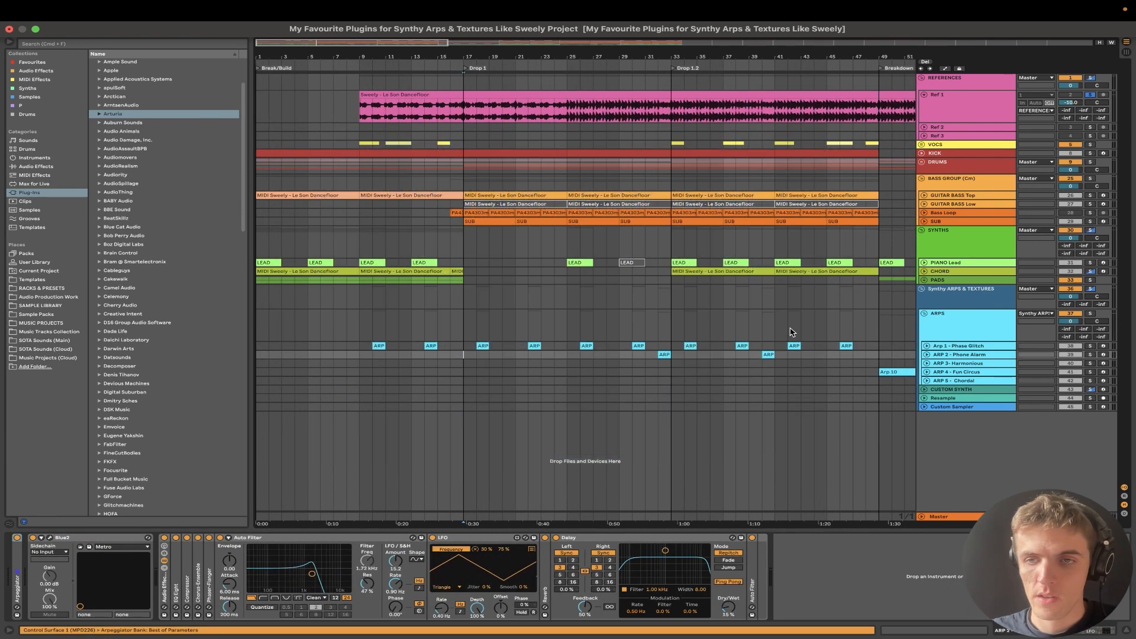
left_click(935, 348)
scroll(578, 352, "down", 5)
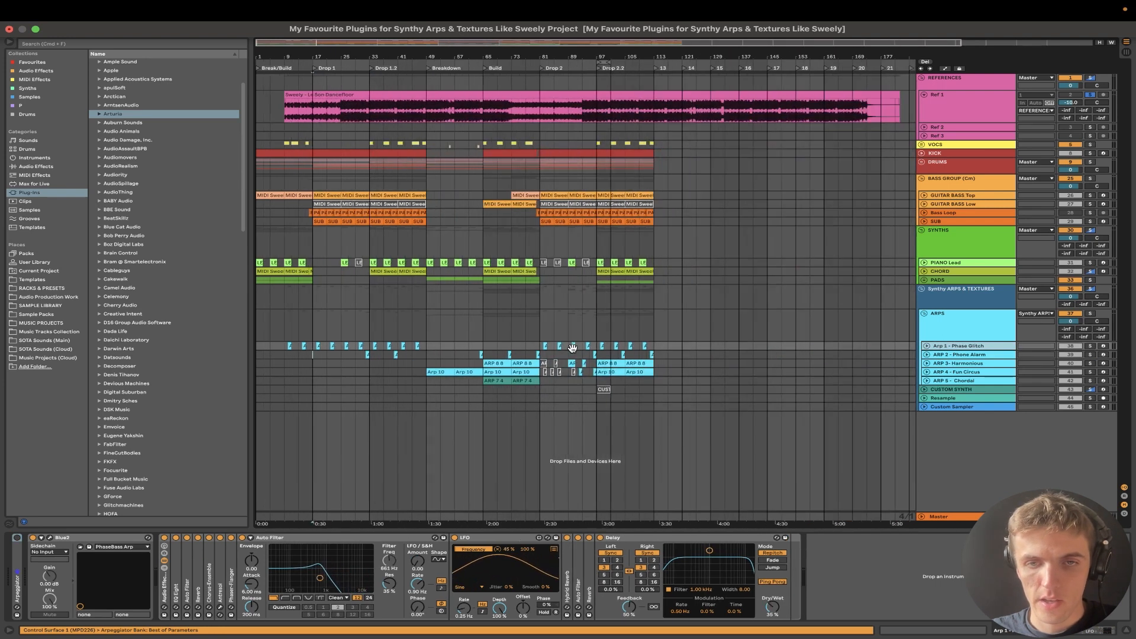
Place the insert marker at the start of Drop 1, bar 17, on the ARP 2 - Phone Alarm track
scroll(574, 349, "up", 3)
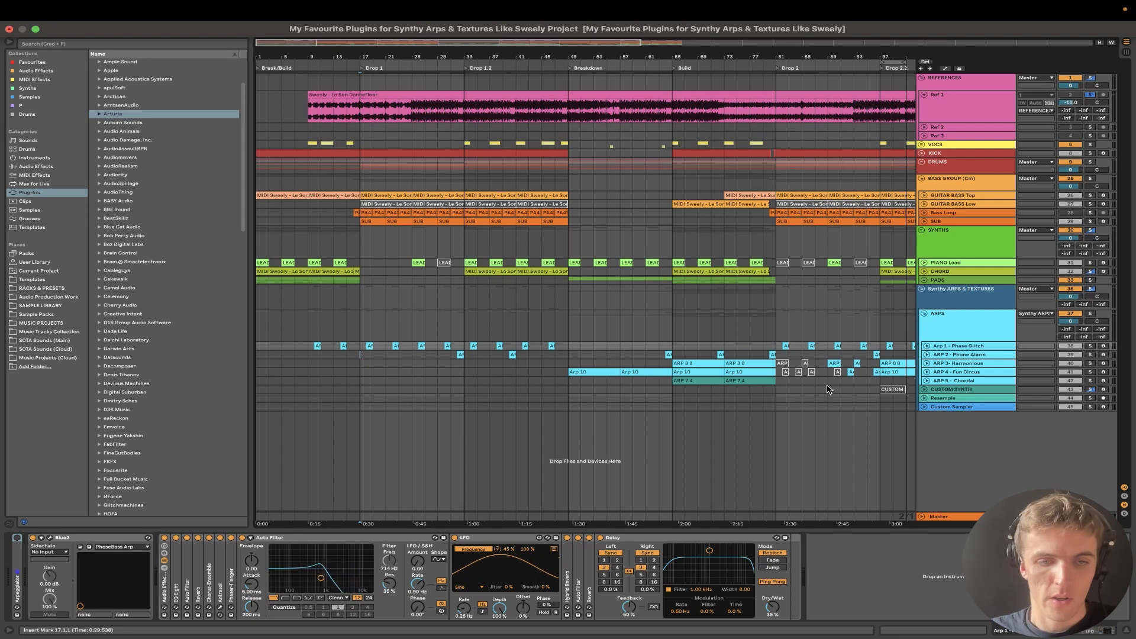
left_click(359, 356)
scroll(359, 358, "up", 5)
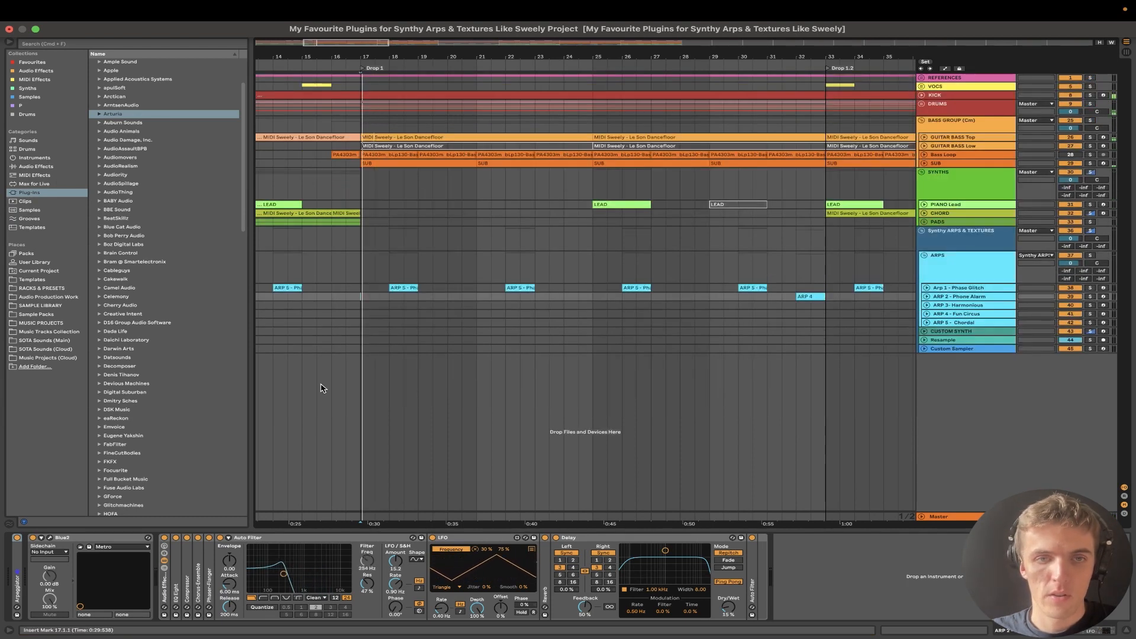
Solo the Arp 1 - Phase Glitch track and listen to its clips at bars 22 and 30 of Drop 1
left_click(1092, 290)
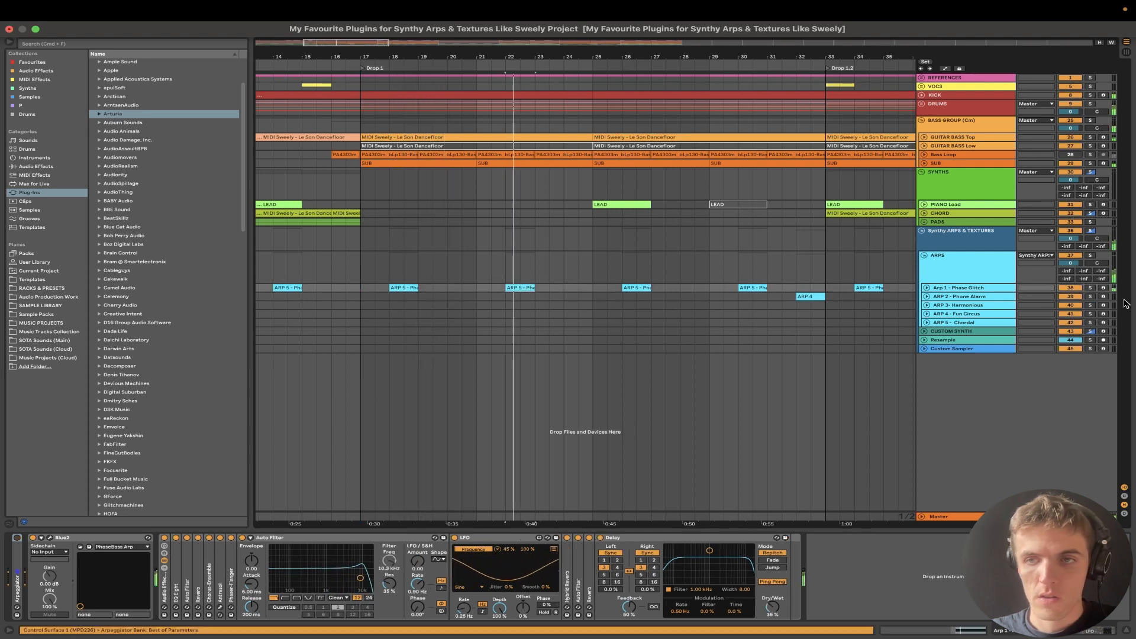
left_click(1089, 289)
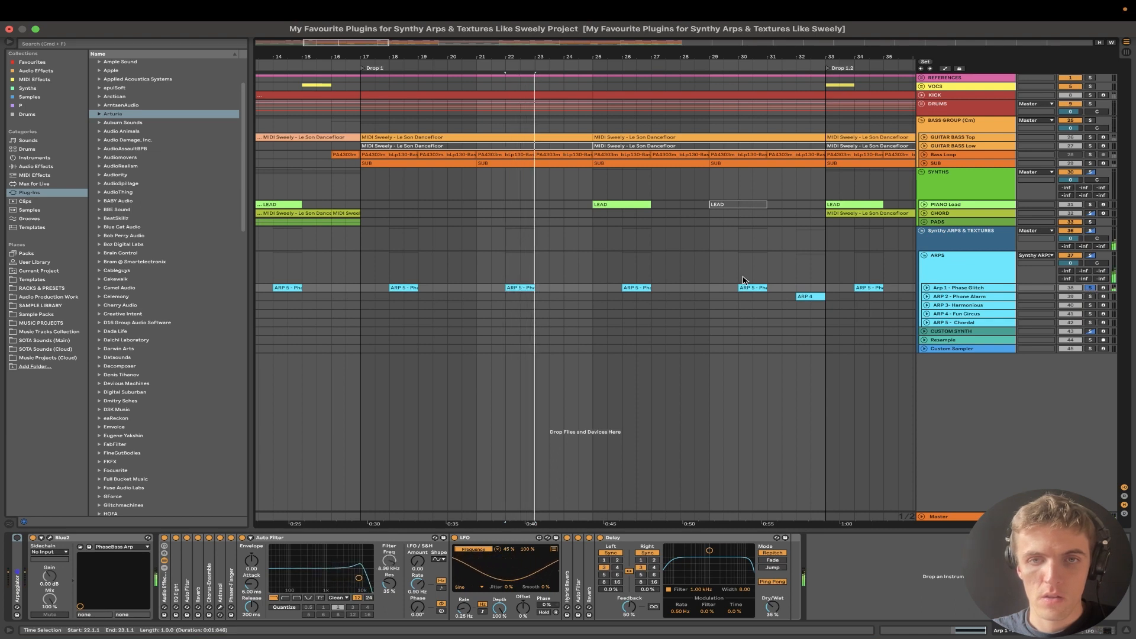
key("super+l")
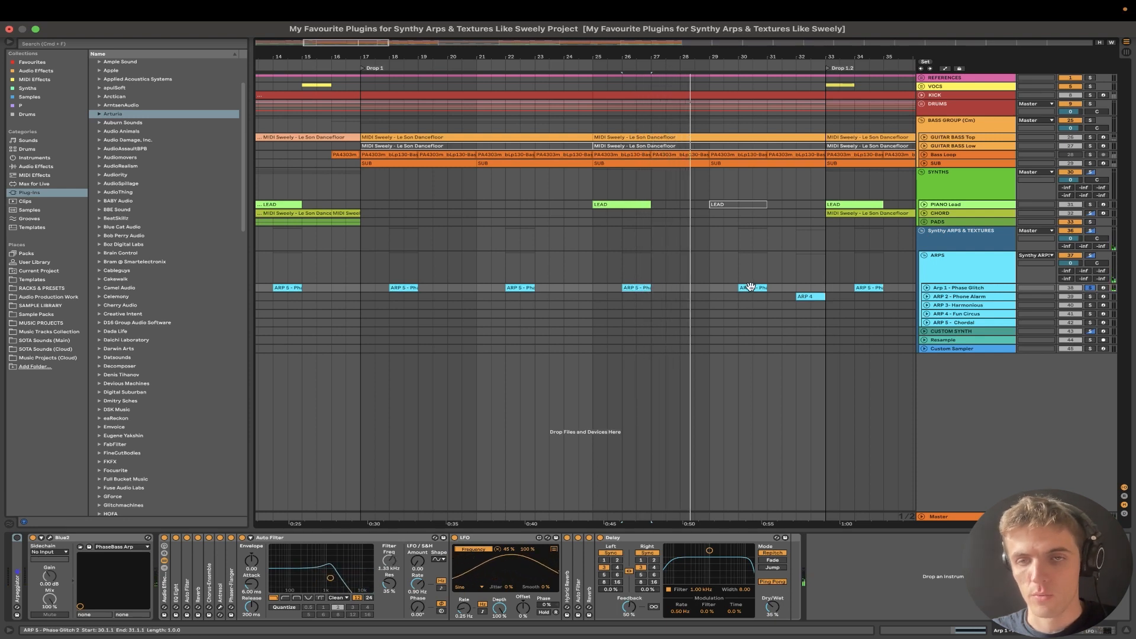
left_click(645, 288)
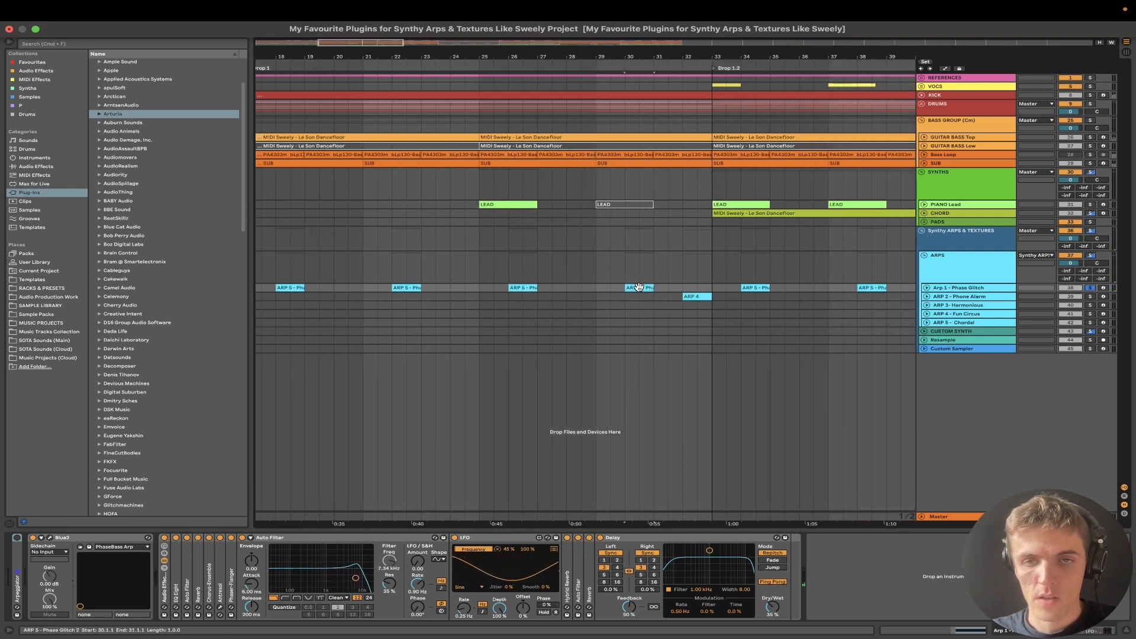
key("super+l")
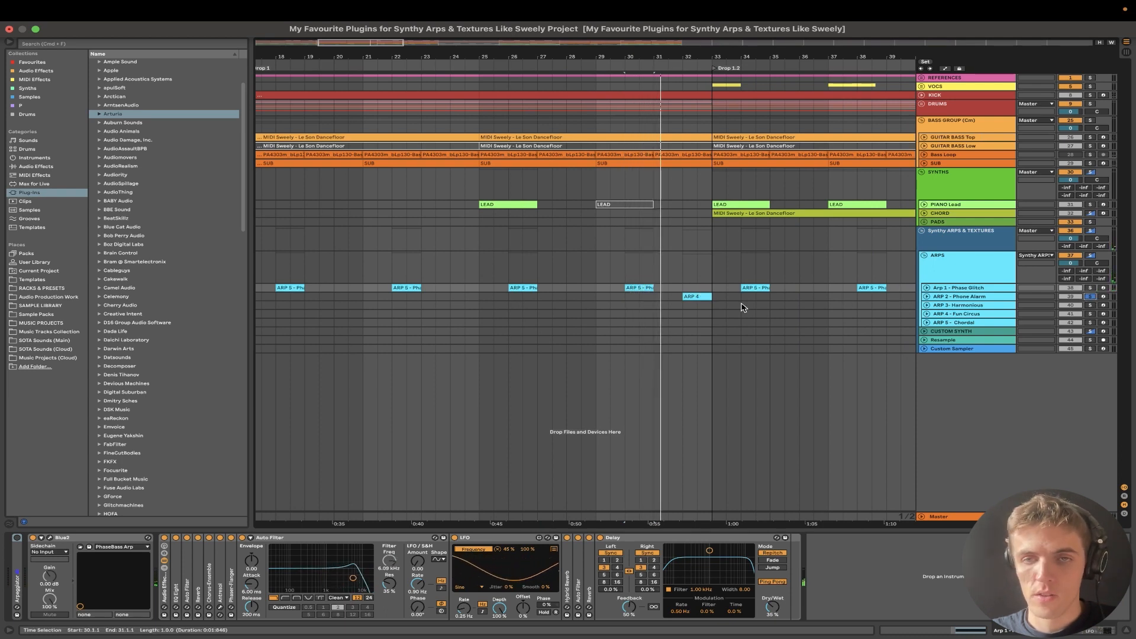
Listen to the soloed ARP 2 - Phone Alarm clip at bar 32, then to its clip at bar 40 together with Arp 1 - Phase Glitch
left_click(695, 296)
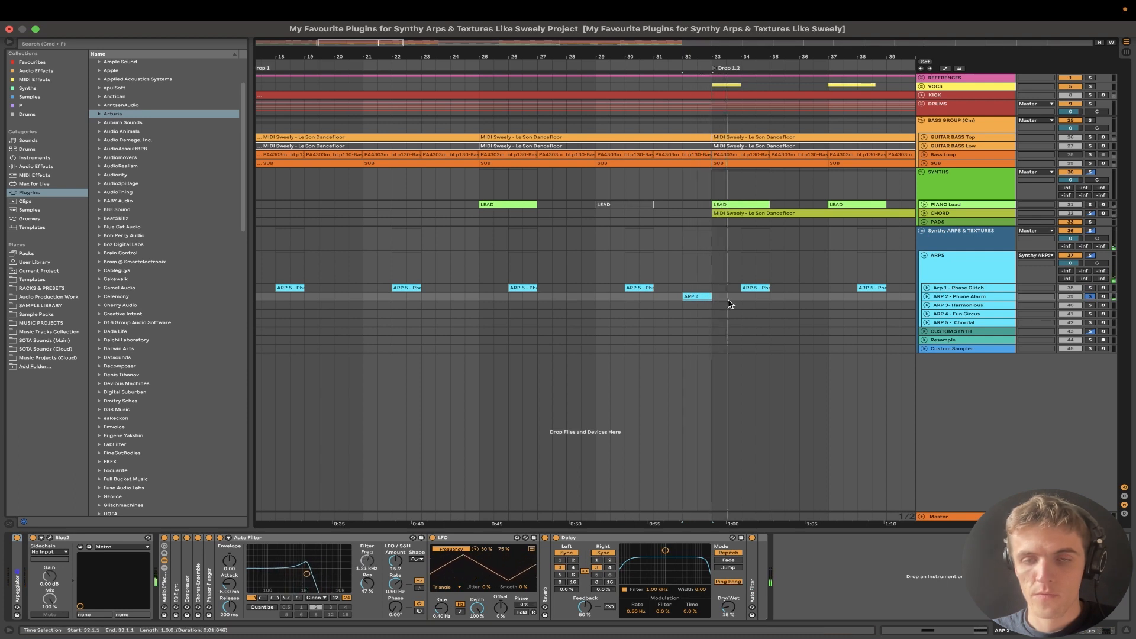
key("minus")
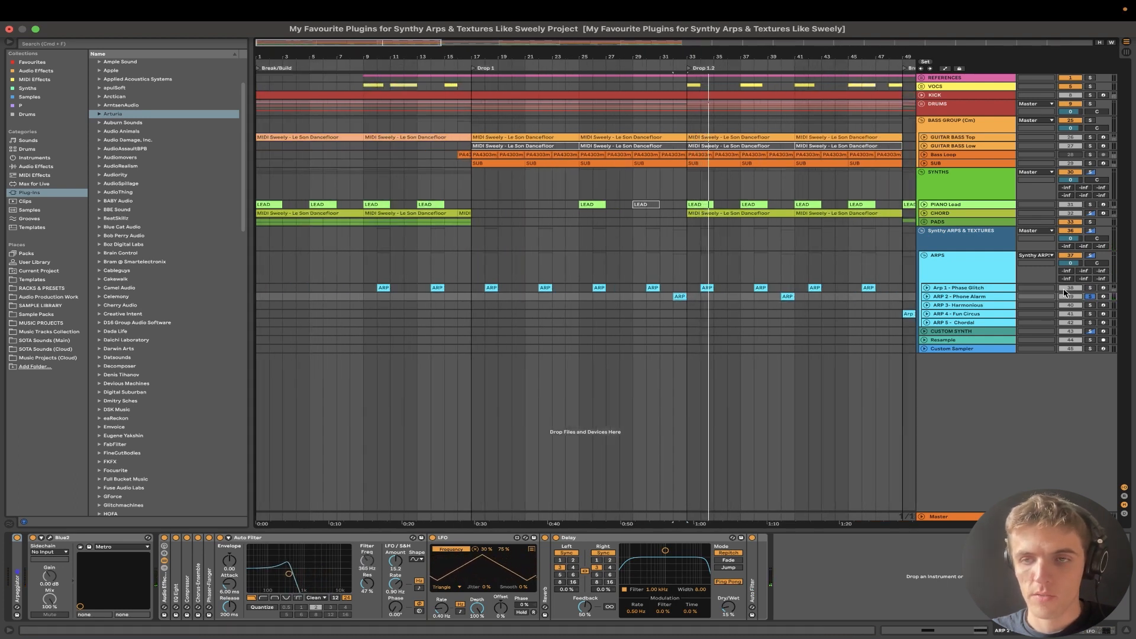
left_click(761, 297)
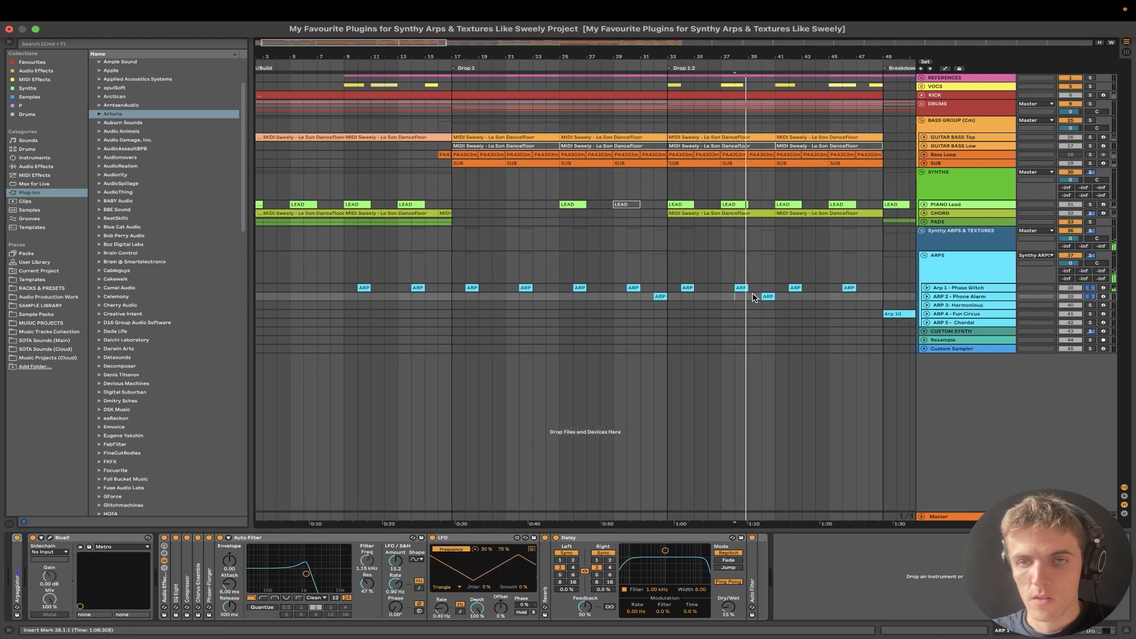
left_click(769, 296)
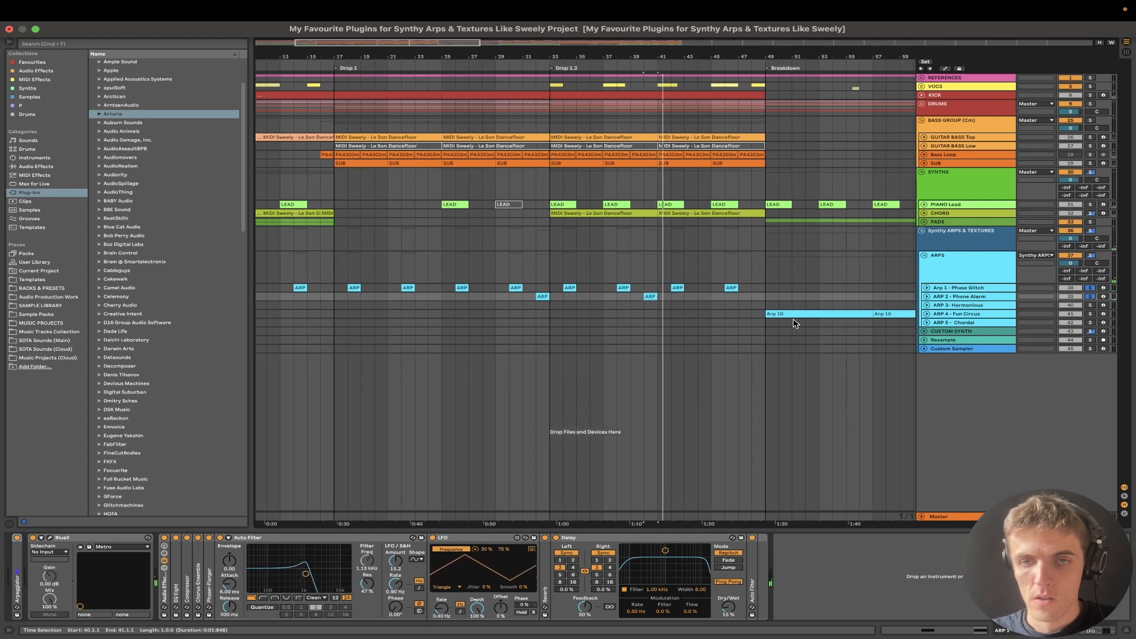
Examine the ARP 4 - Fun Circus clip in the Breakdown, then play the ARP 2 - Phone Alarm clip leading into the Build
left_click(787, 314)
scroll(782, 314, "down", 5)
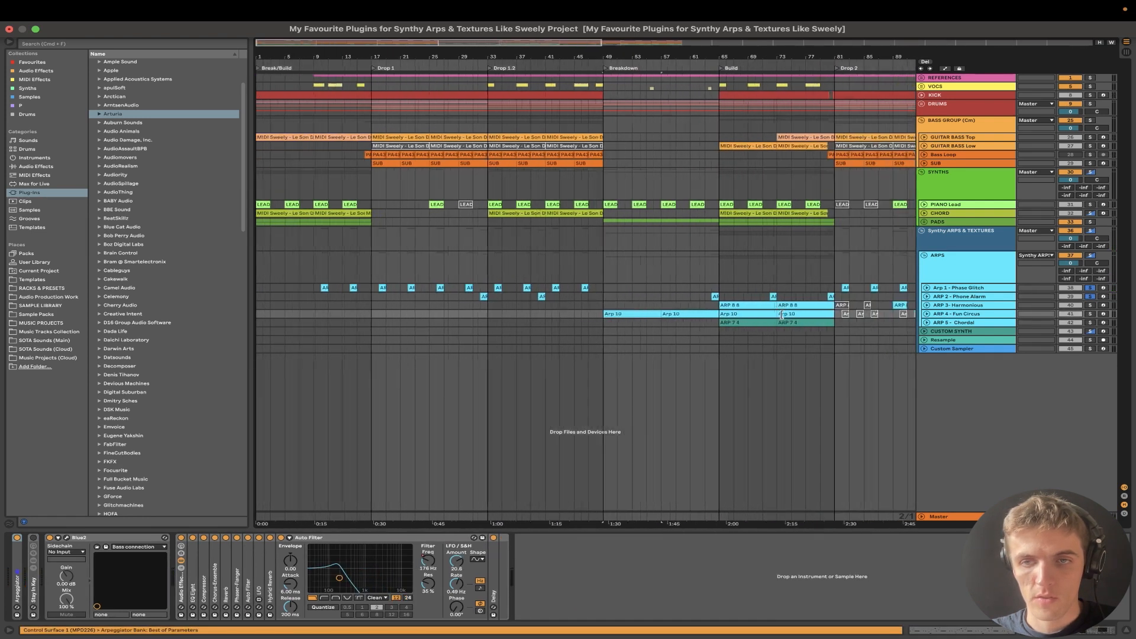
scroll(783, 314, "right", 5)
scroll(605, 296, "up", 6)
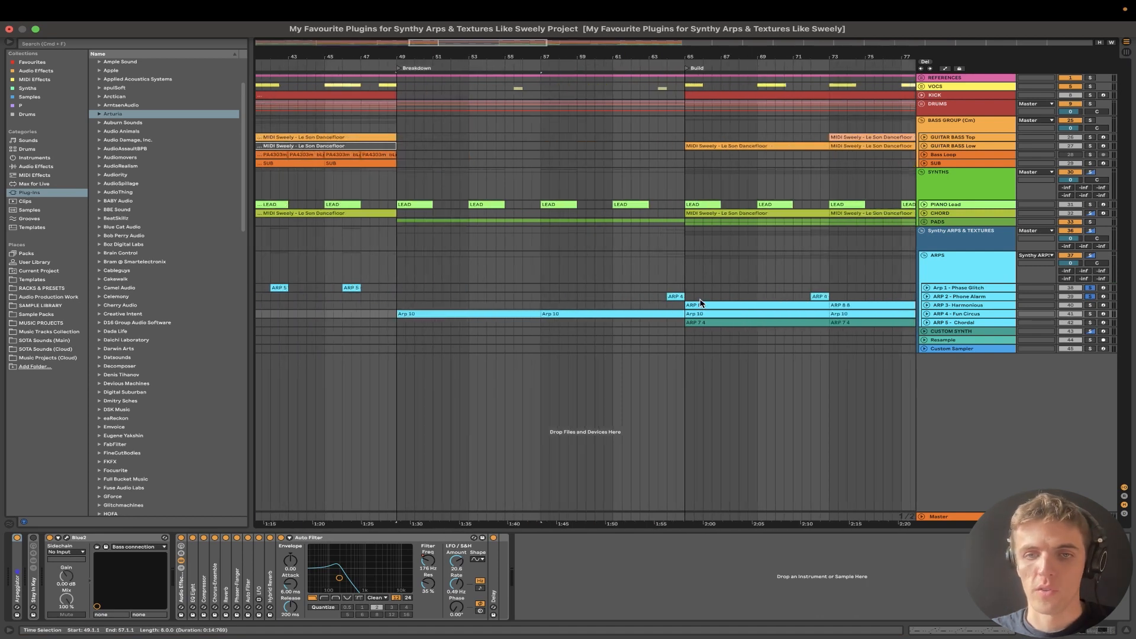
left_click(676, 296)
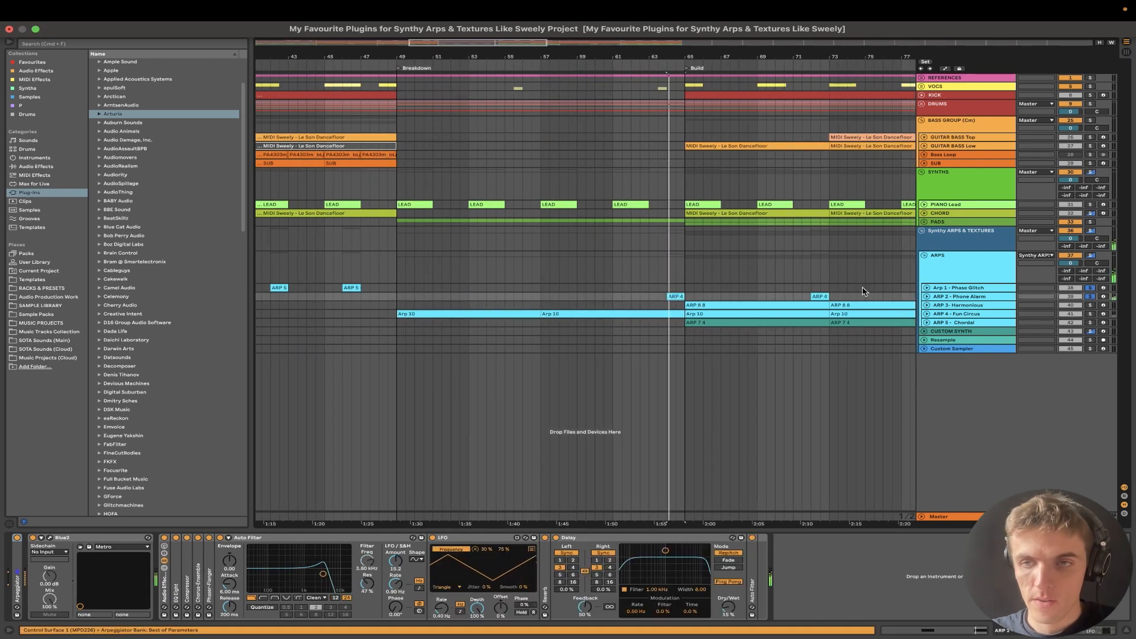
Play the soloed ARP 3 - Harmonious clip at the start of the Build, unfold its track and raise its volume to about -22.1 dB
left_click(741, 303)
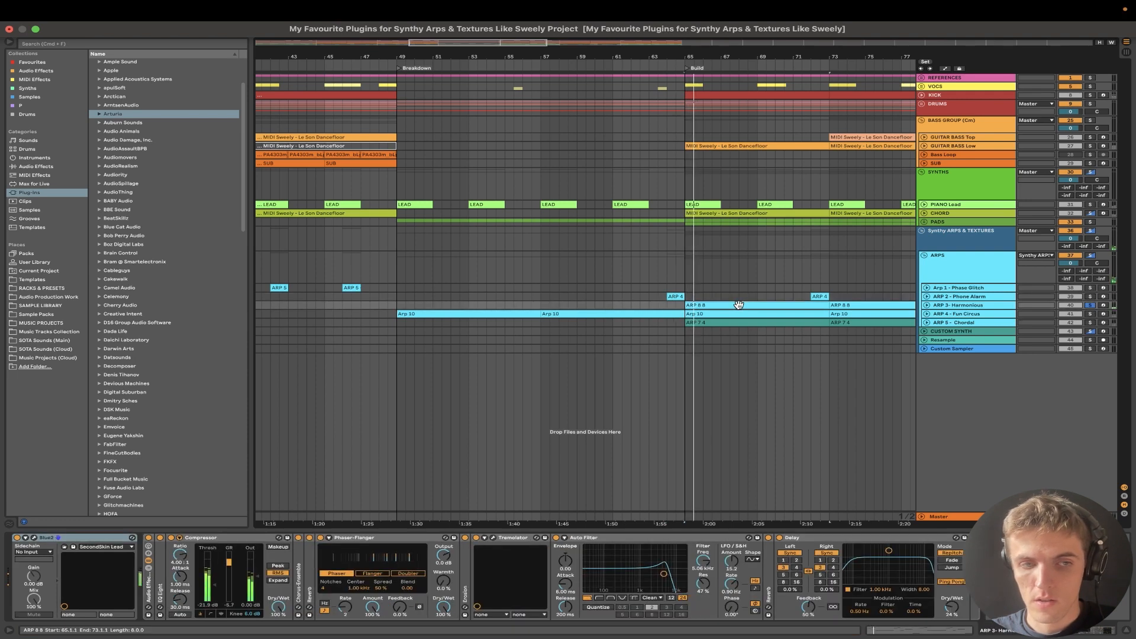
left_click(927, 305)
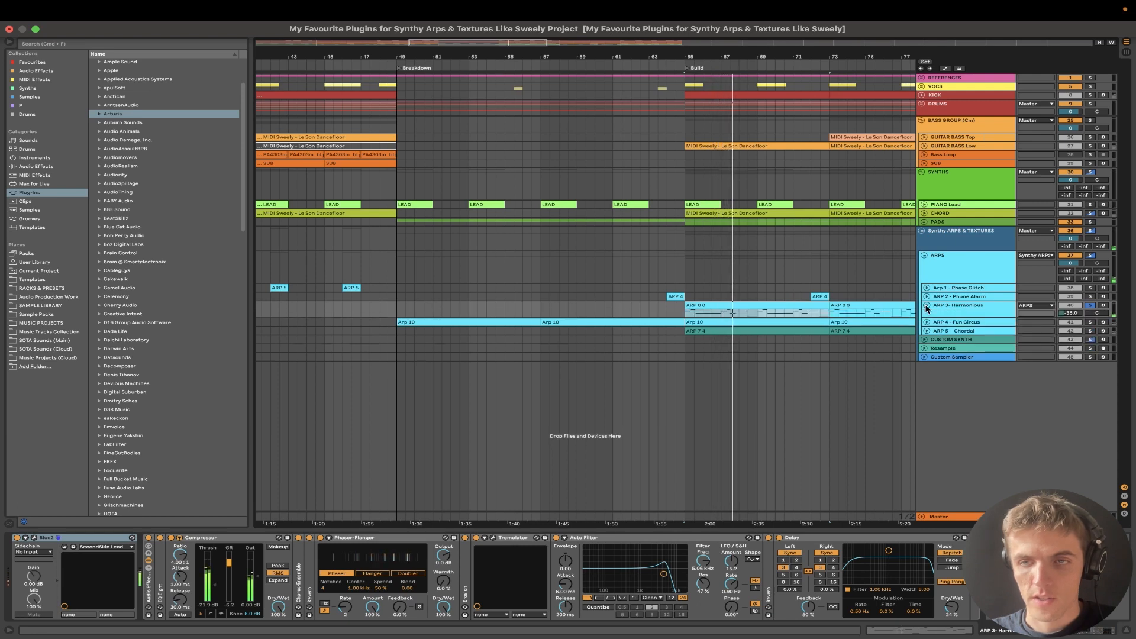
left_click_drag(1071, 313, 1071, 310)
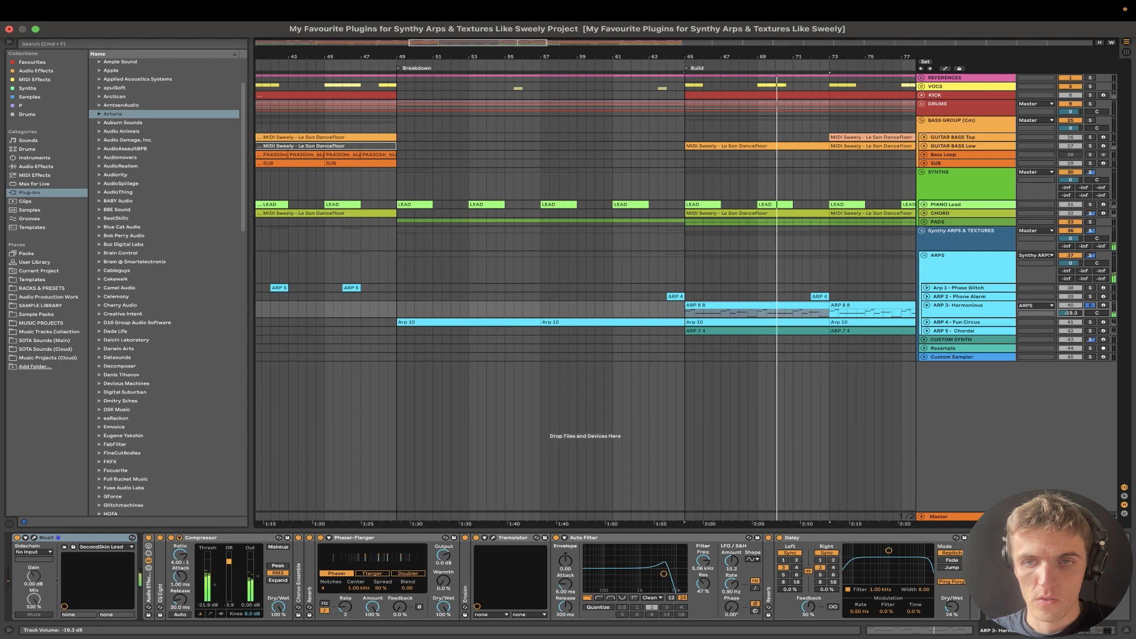
Solo ARP 2 - Phone Alarm and ARP 4 - Fun Circus during the Build, and unfold the ARP 4 - Fun Circus track
left_click(1091, 297)
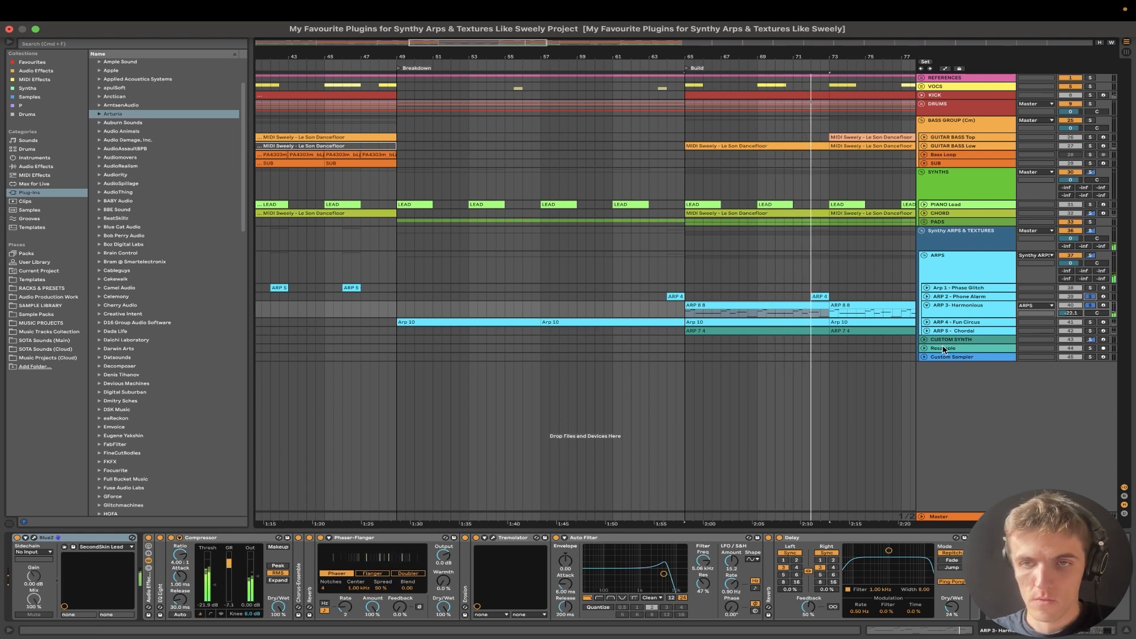
left_click(1091, 322)
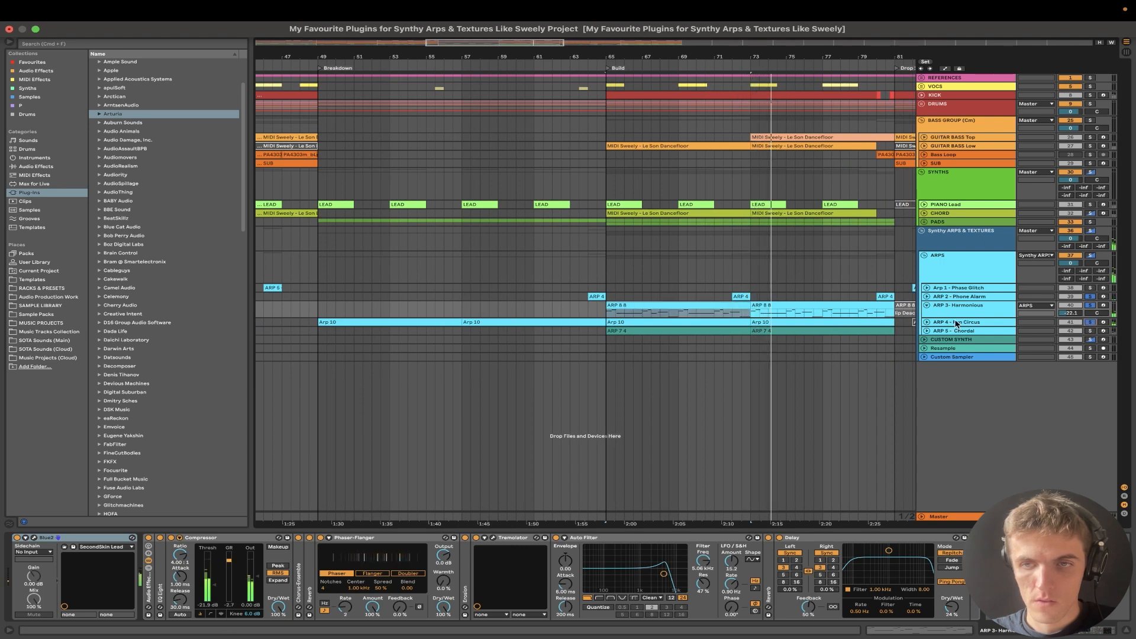
left_click_drag(974, 326, 974, 333)
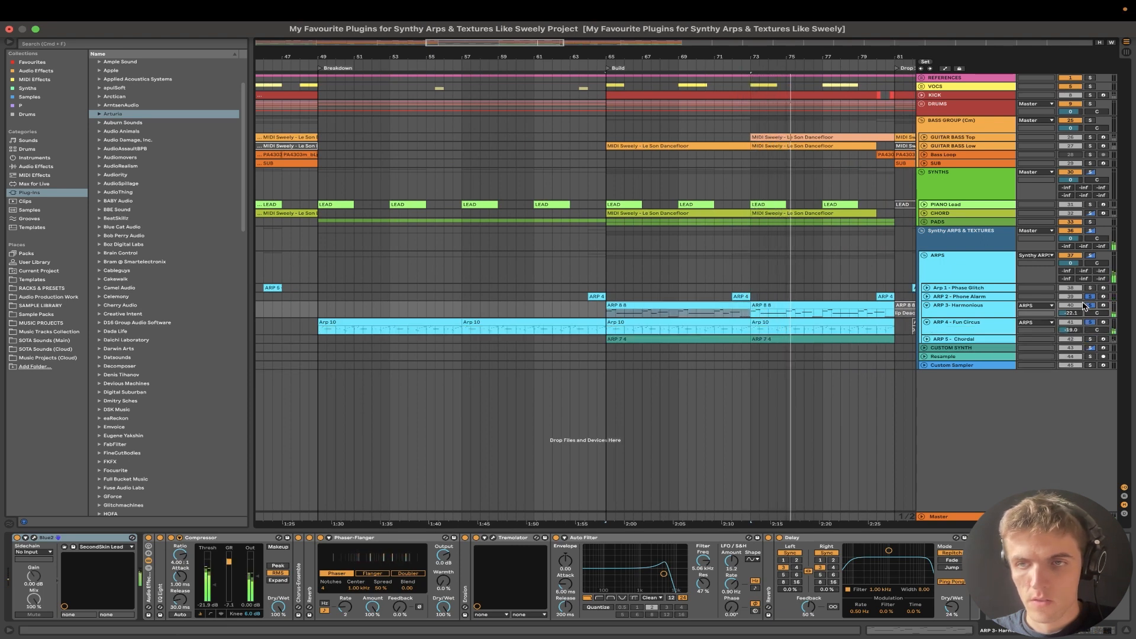
scroll(884, 375, "up", 5)
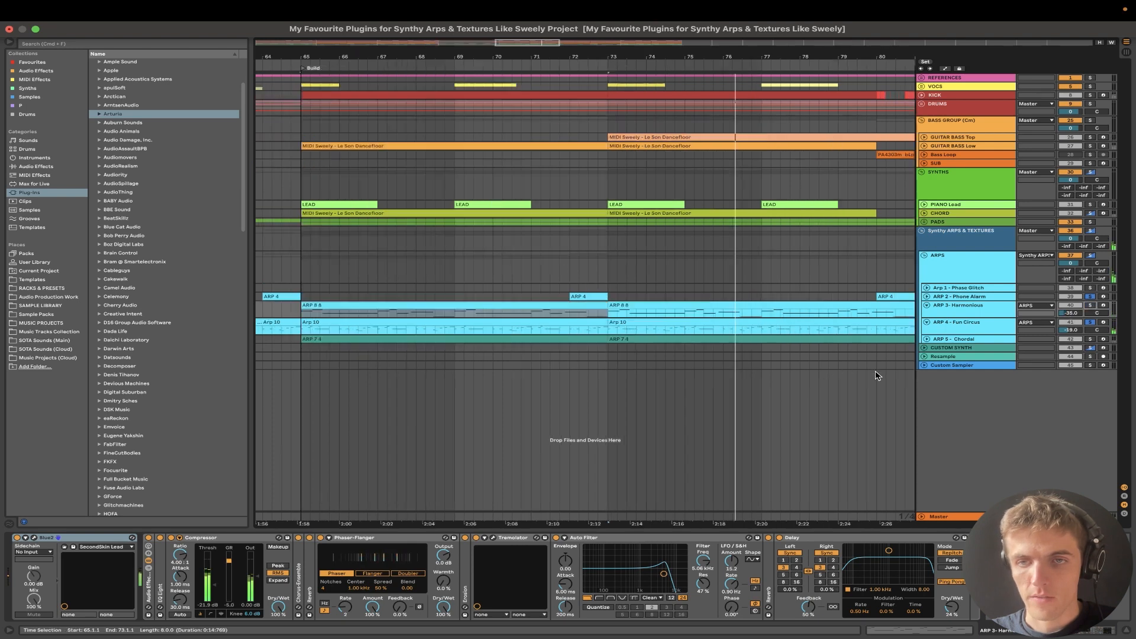
Open the notes of the ARP 4 - Fun Circus clip at bar 73 and raise the track's volume to about -7.5 dB
left_click(953, 324)
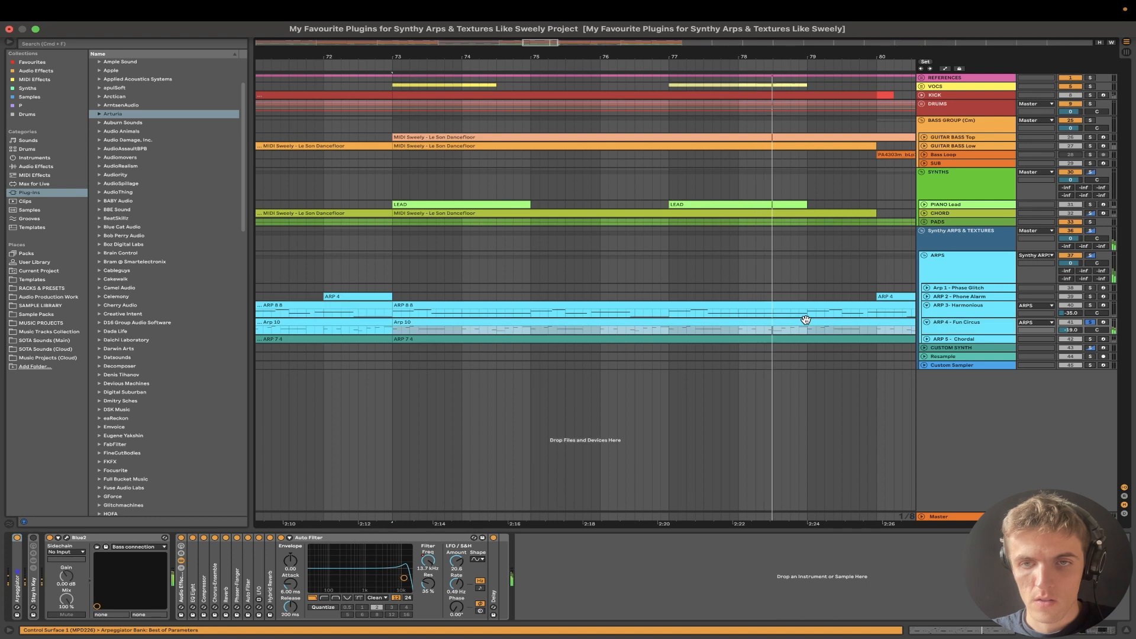
double_click(804, 323)
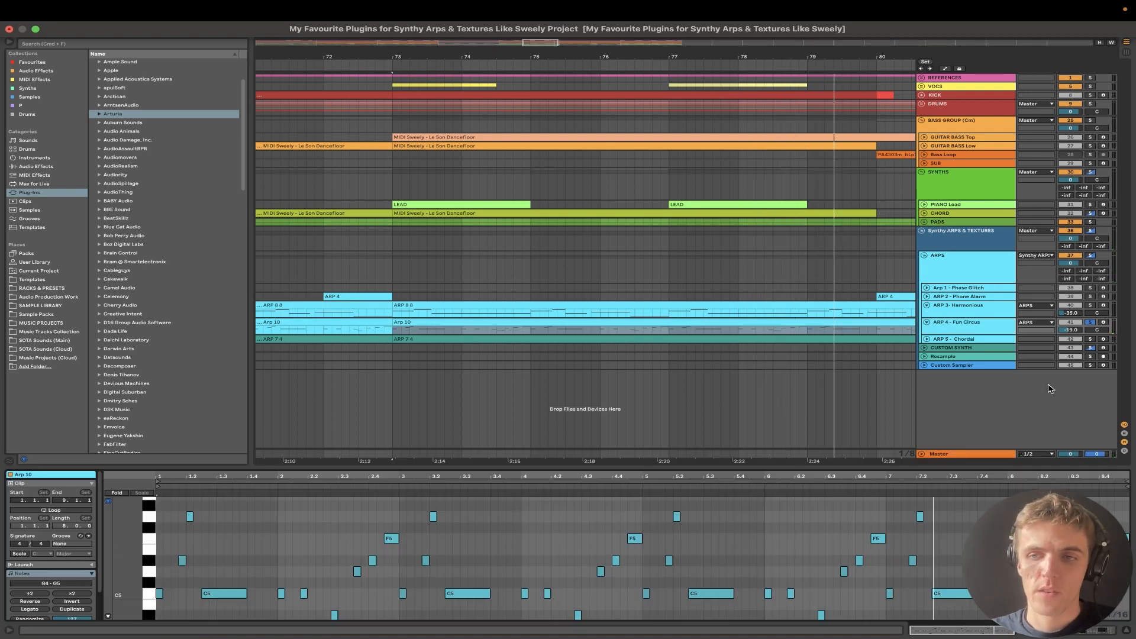
left_click_drag(1073, 330, 1073, 311)
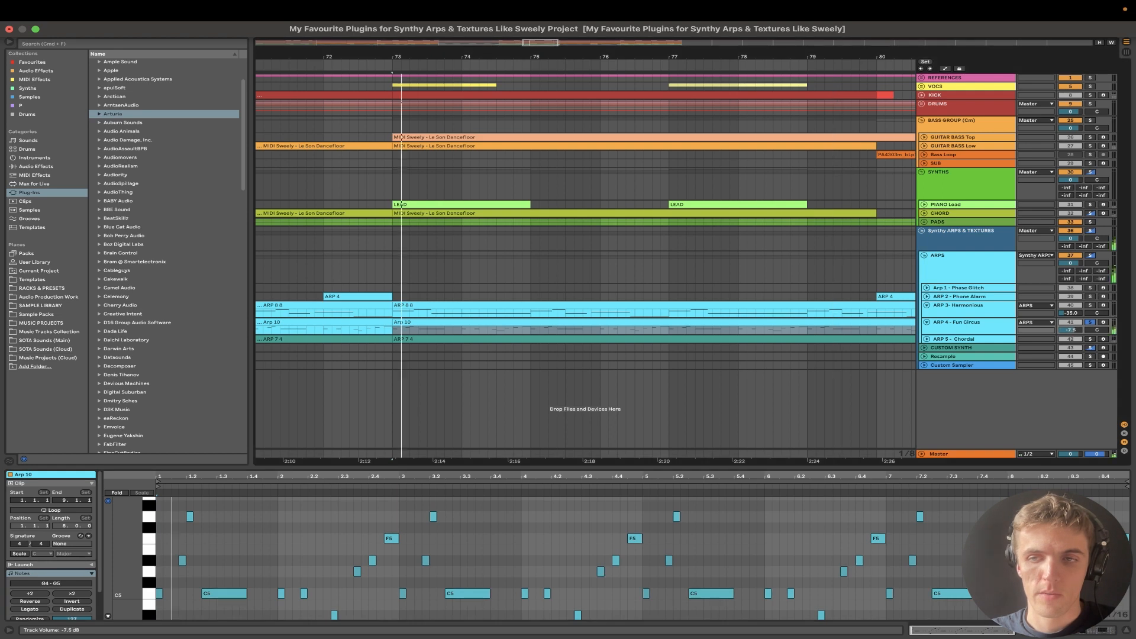
Add ARP 3 - Harmonious to the solo and listen to it together with ARP 4 - Fun Circus through the Build
left_click(1090, 306, "super")
scroll(787, 356, "down", 3)
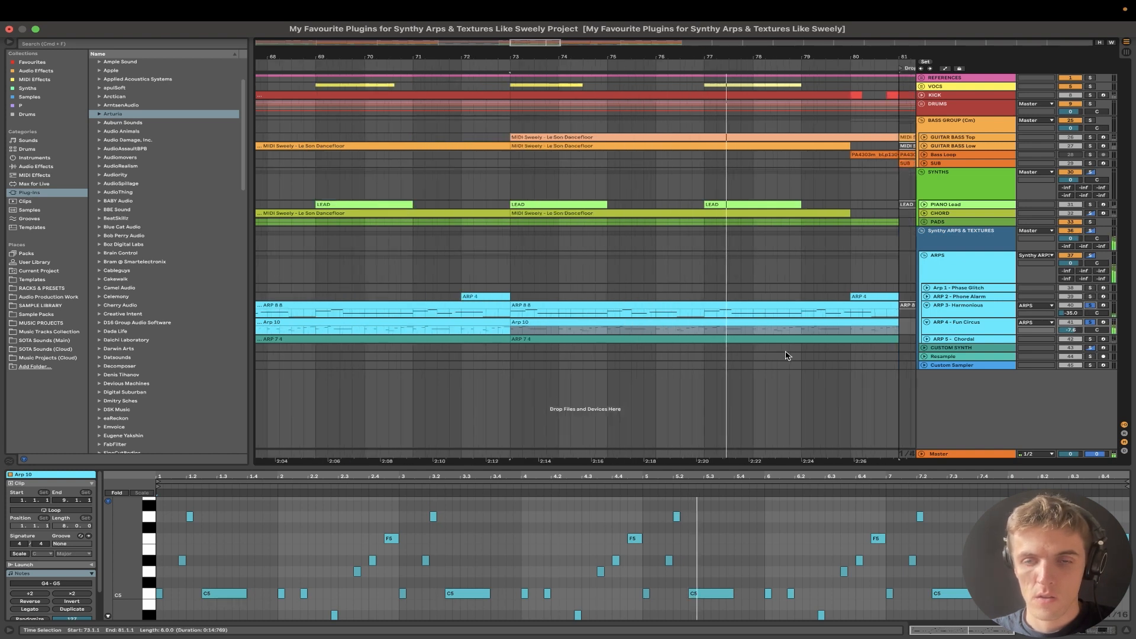
scroll(787, 356, "right", 2)
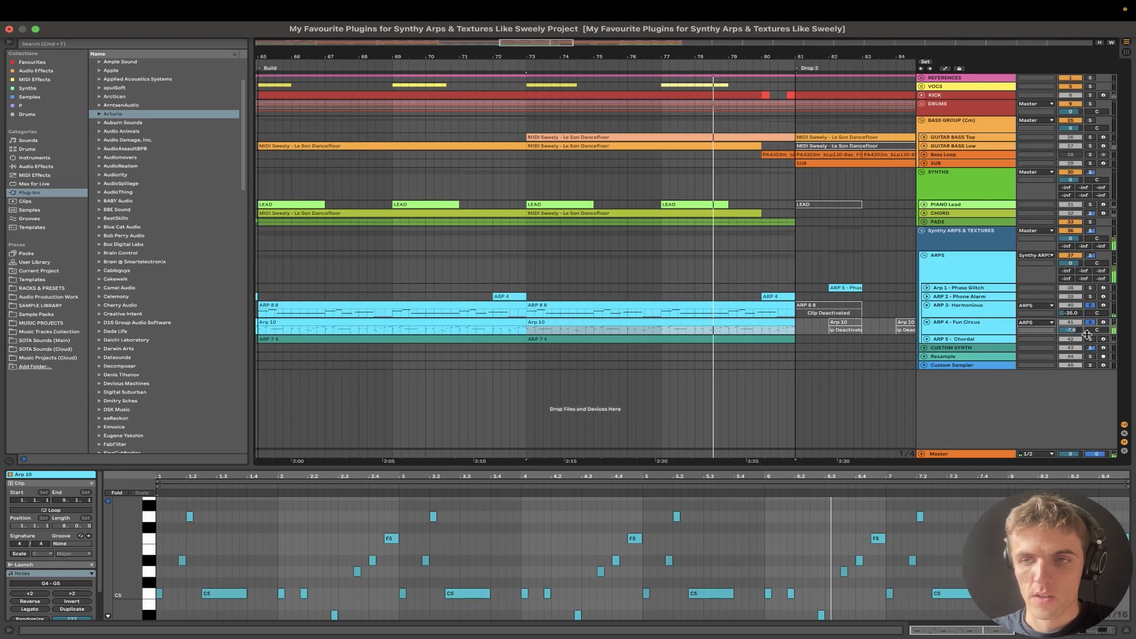
Solo ARP 5 - Chordal, open its clip at bar 73, unfold the track and raise its volume to -16.7 dB
left_click(1090, 339)
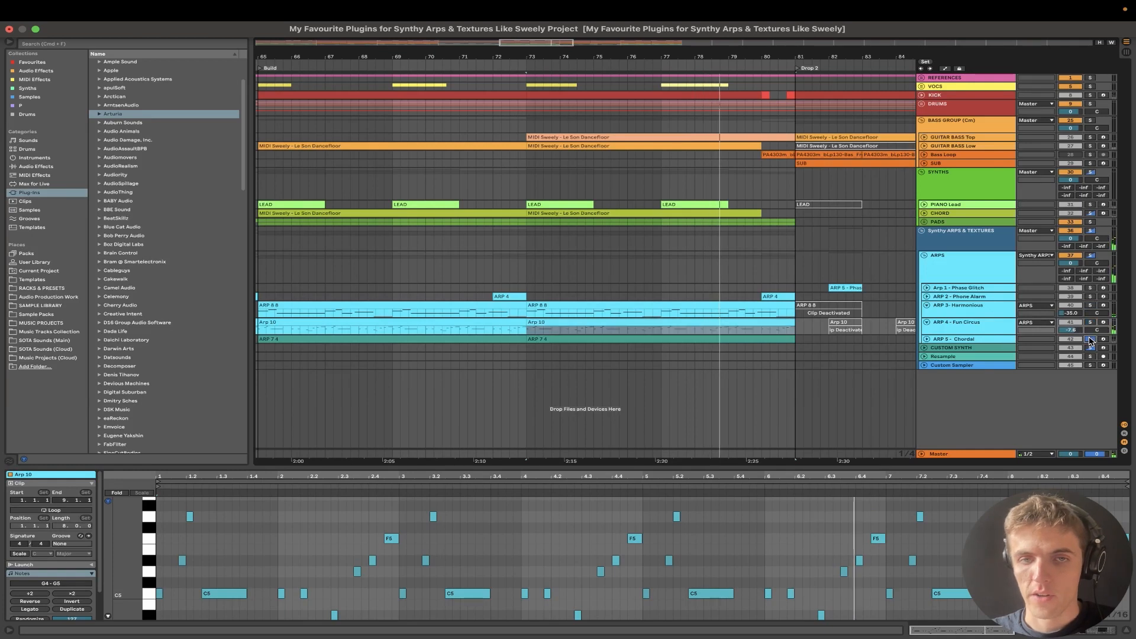
left_click(567, 341)
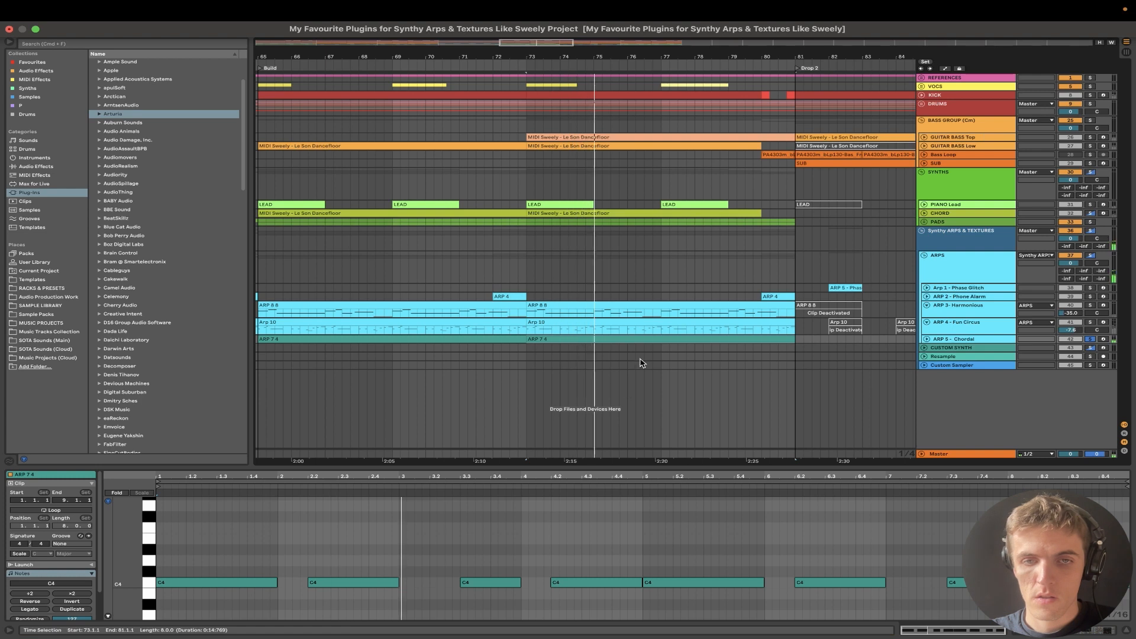
left_click(927, 339)
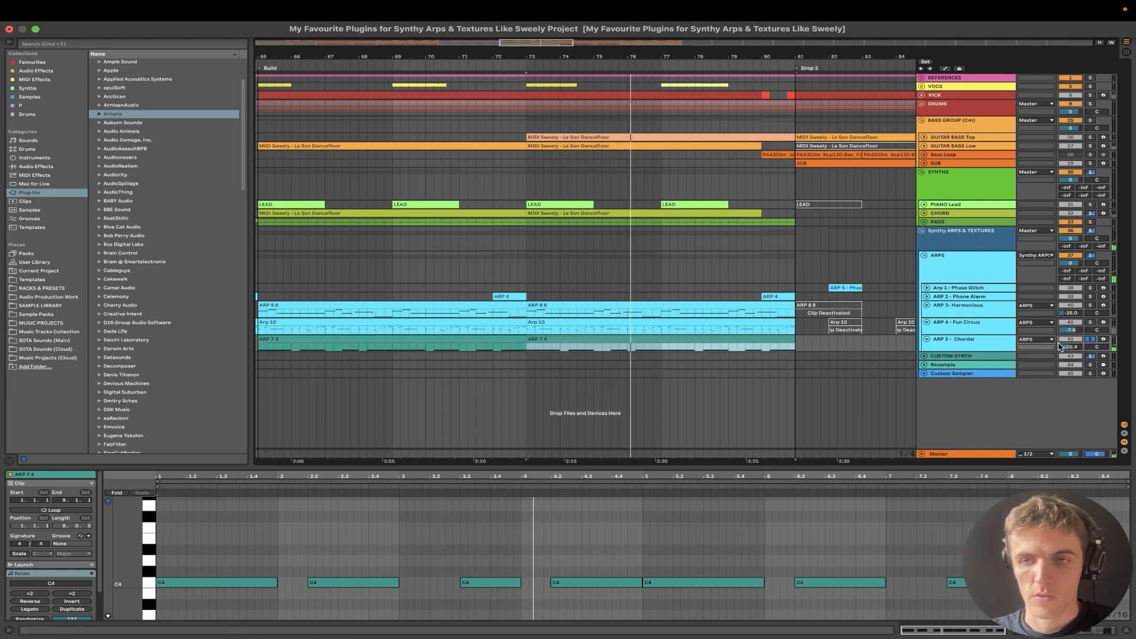
left_click_drag(1069, 348, 1068, 341)
key("XF86AudioRaiseVolume")
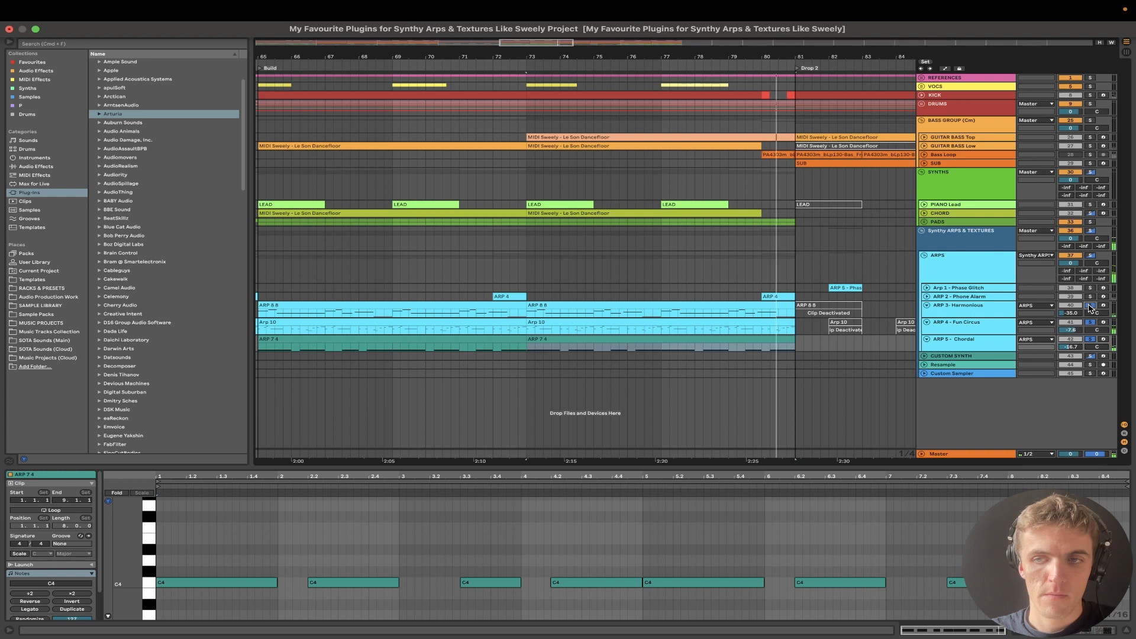
Add the PIANO Lead, KICK and SUB tracks to the soloed arps while the Build plays
scroll(700, 355, "down", 5)
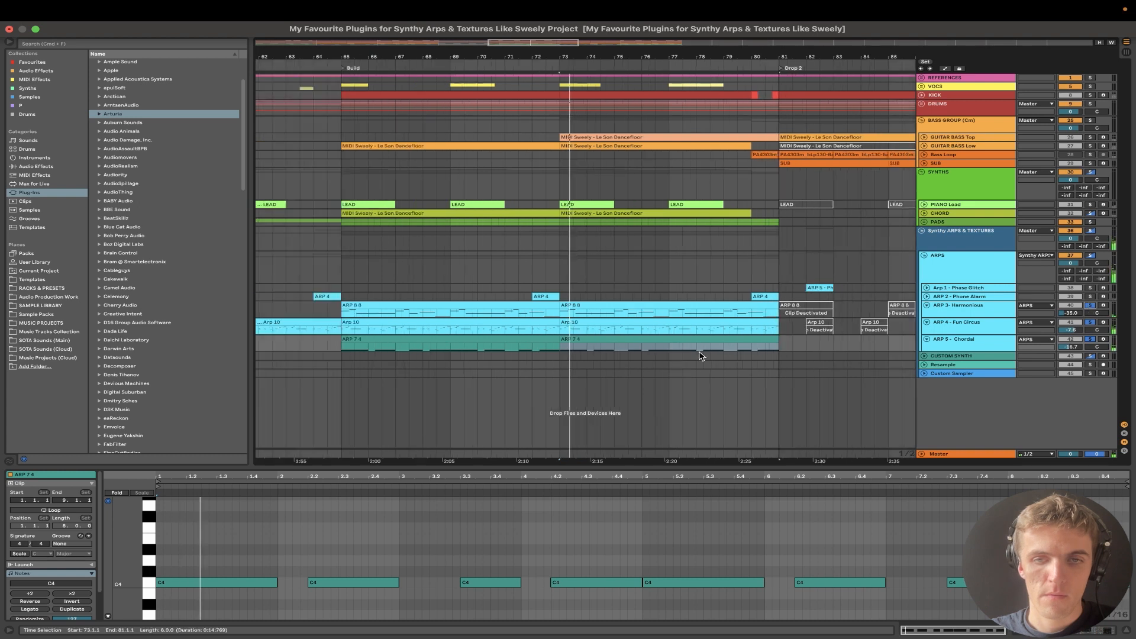
left_click(1091, 205)
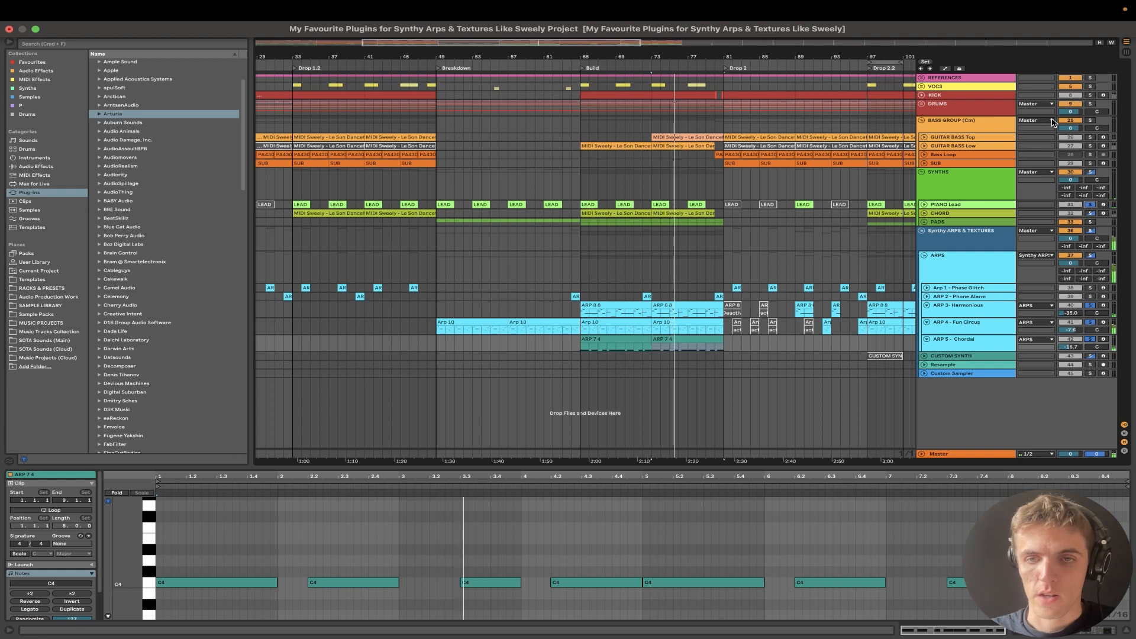
left_click(1090, 95)
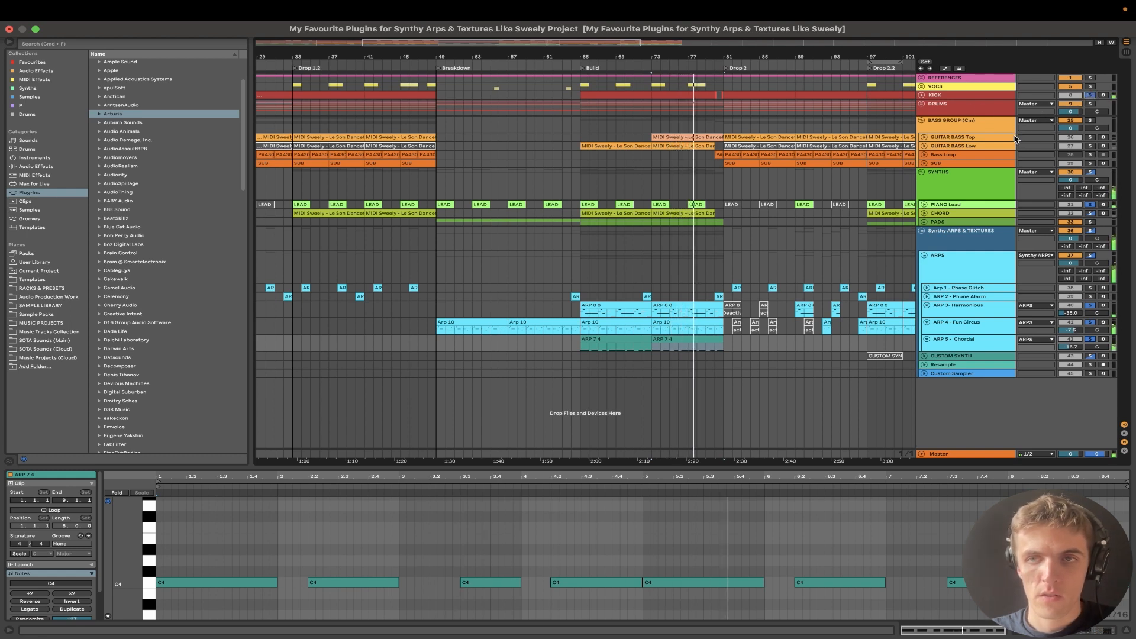
left_click(1091, 163)
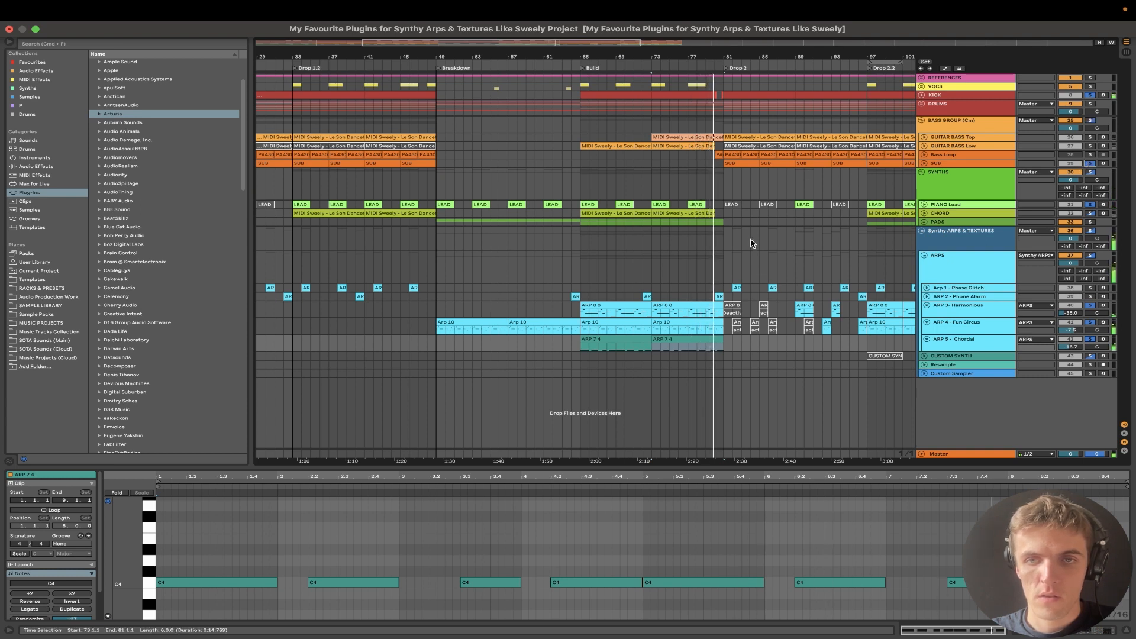
Play Drop 2.2 from the ARP 3 - Harmonious clip at bar 97, with Arp 1 - Phase Glitch and ARP 2 - Phone Alarm also soloed
scroll(750, 245, "right", 3)
left_click(804, 305)
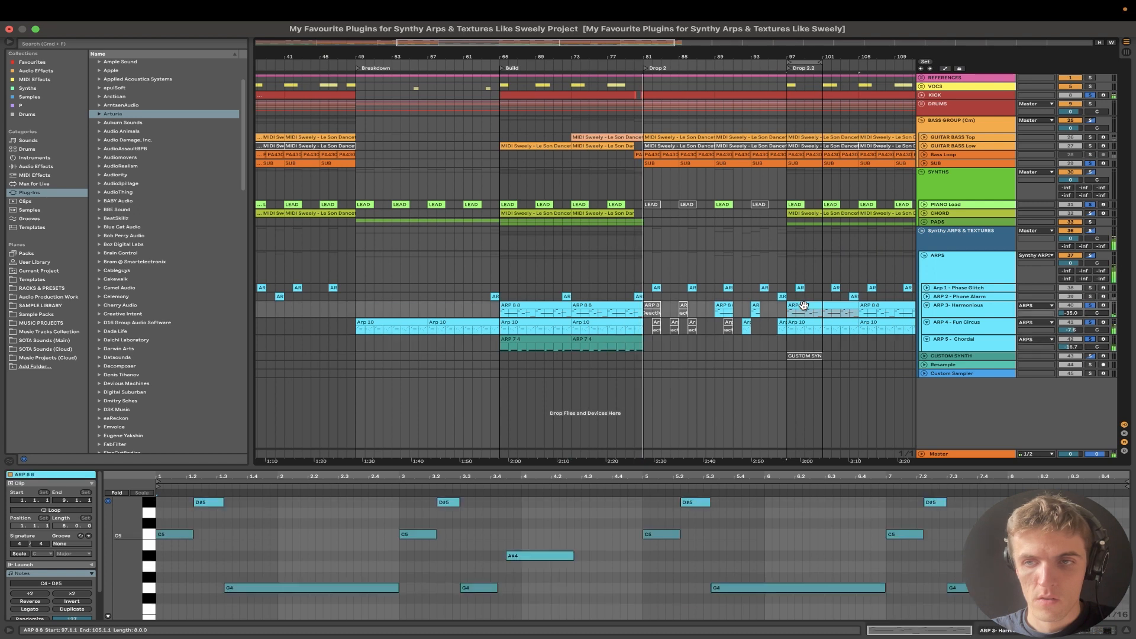
left_click(1090, 288, "super")
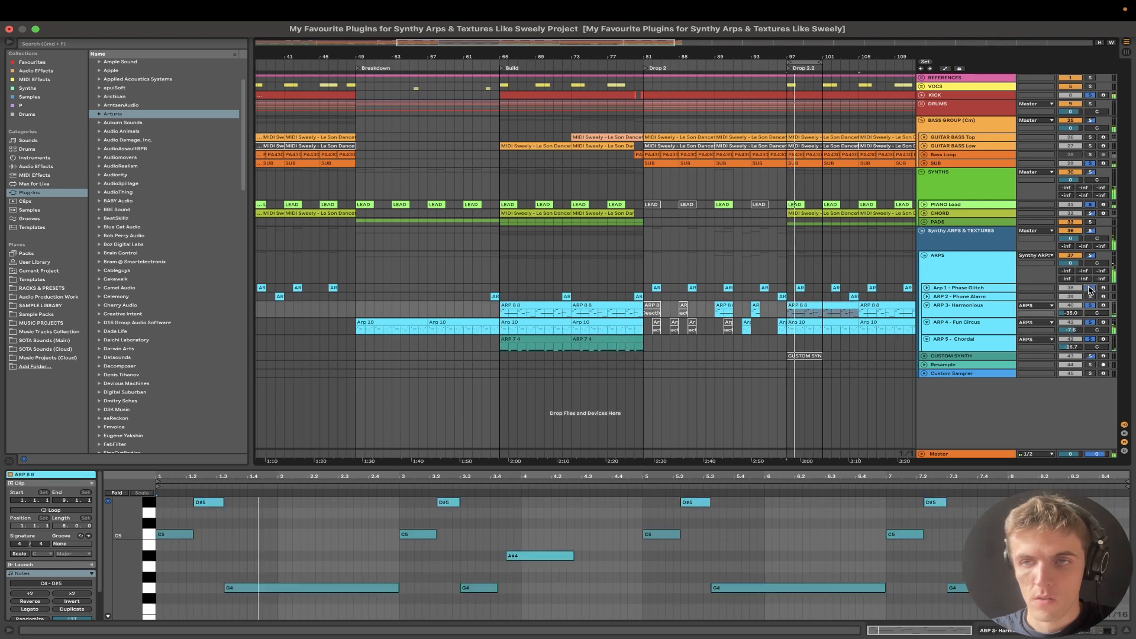
left_click(1091, 297, "super")
scroll(739, 340, "right", 1)
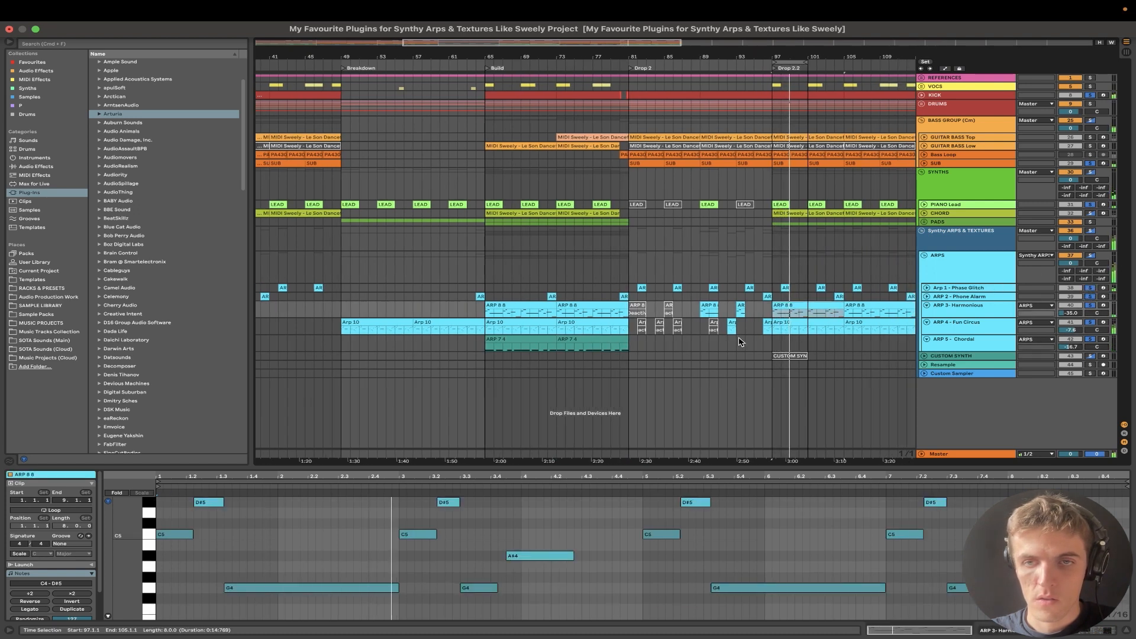
Lower ARP 4 - Fun Circus to -19.0 dB and ARP 5 - Chordal to -20.4 dB, then open the ARP 4 clip at bar 105
scroll(739, 341, "down", 3)
left_click(1091, 104, "super")
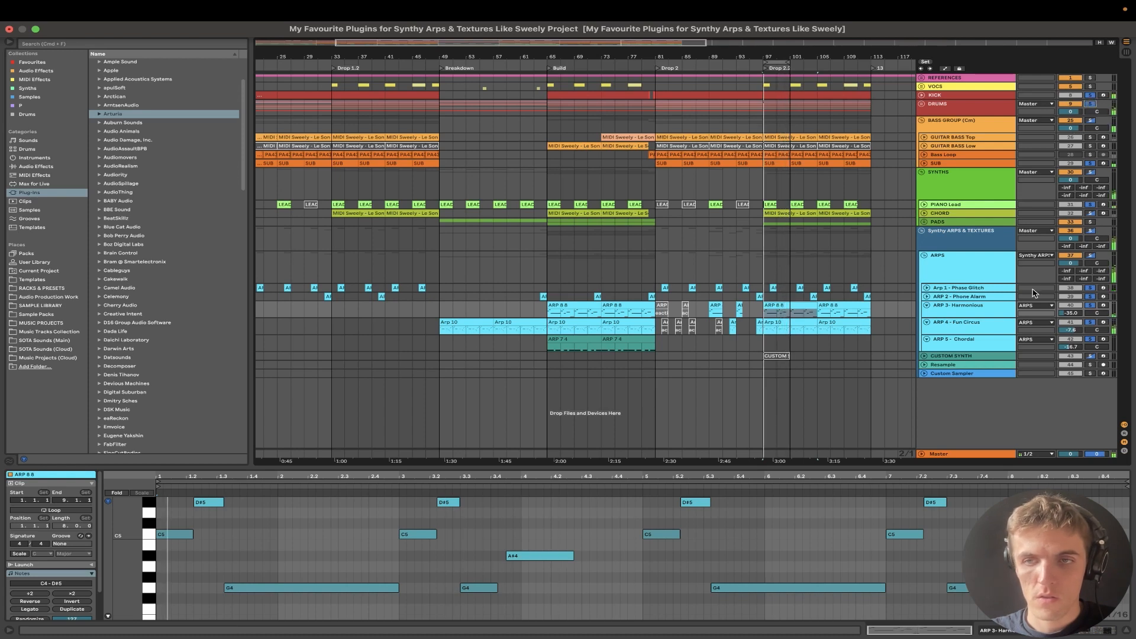
left_click(1004, 329)
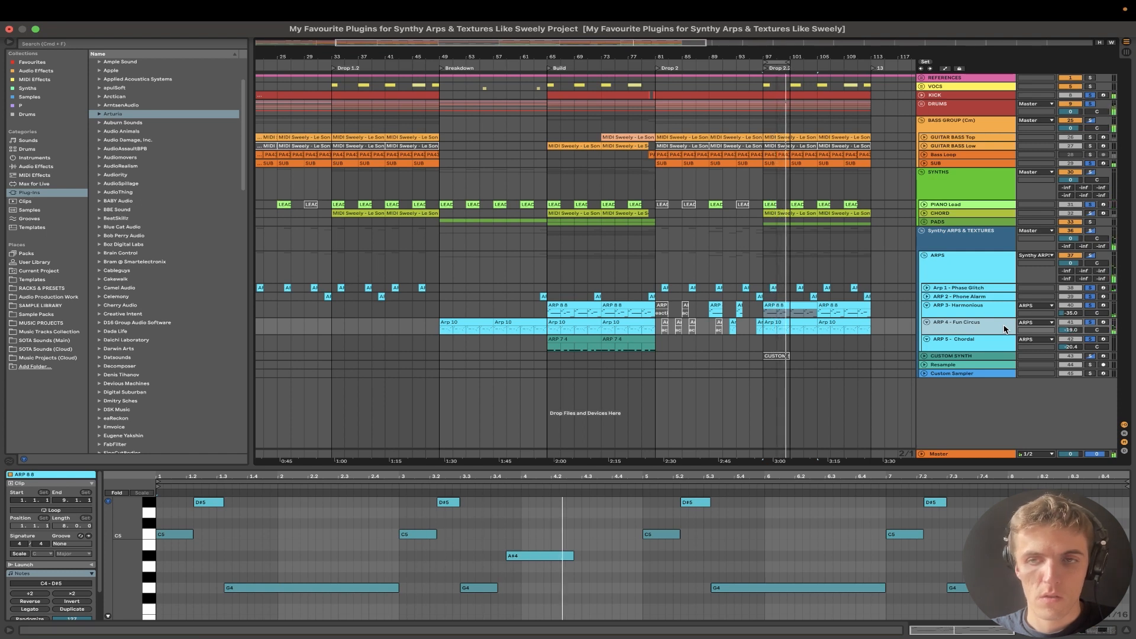
left_click(834, 324)
Open the ARP 5 - Chordal clip at the start of the Build, arm its track and raise the track's volume
scroll(834, 319, "up", 5)
scroll(834, 319, "down", 5)
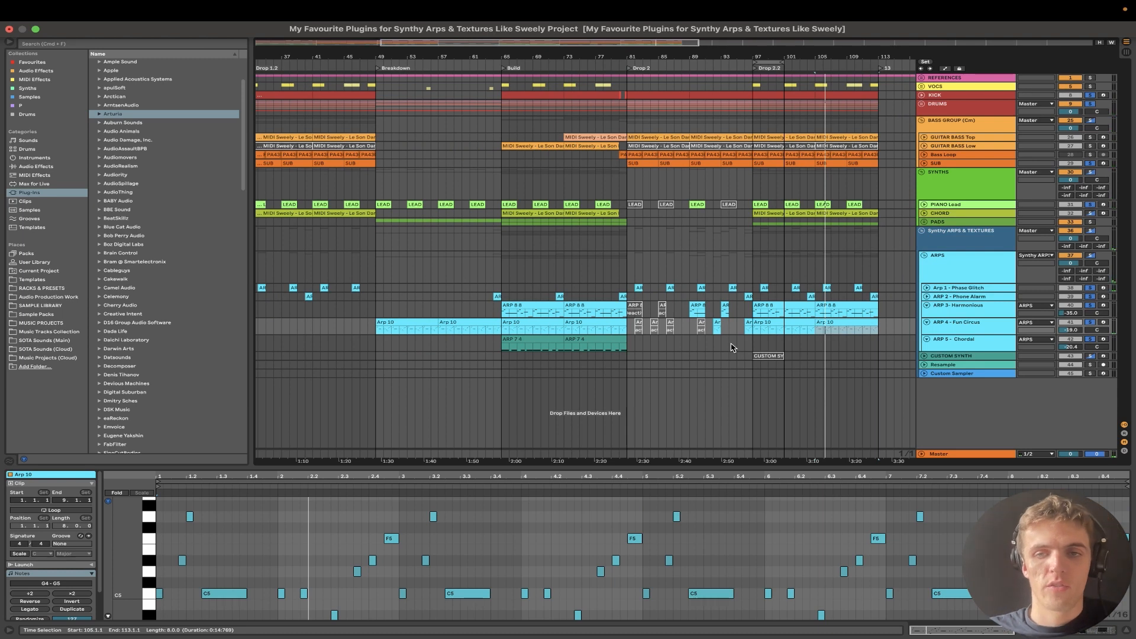
scroll(484, 303, "up", 5)
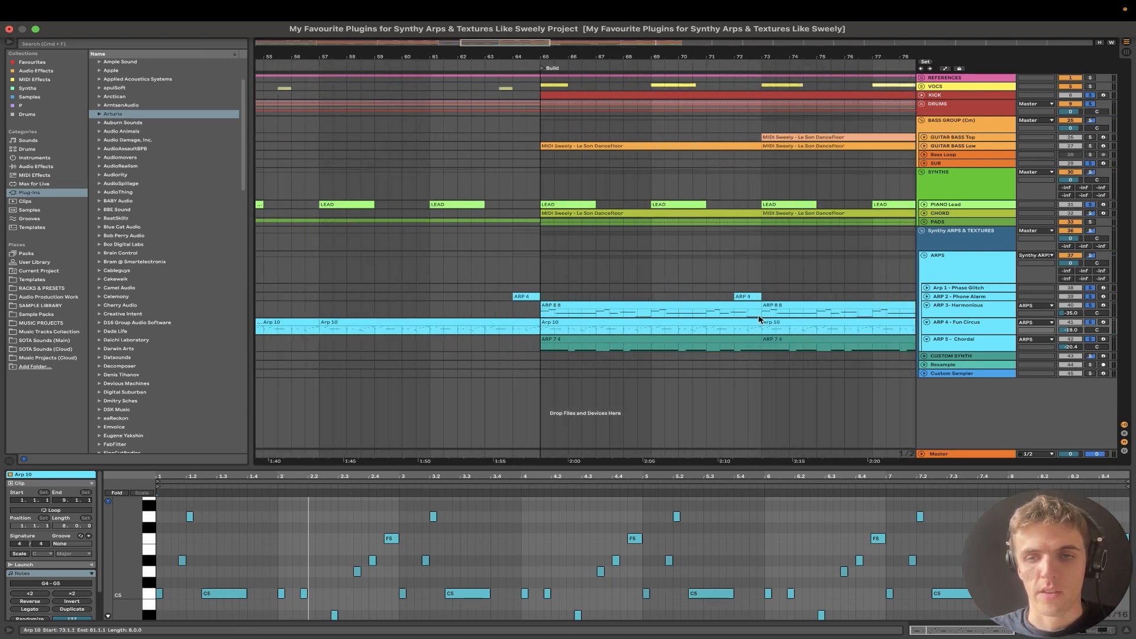
left_click(644, 343)
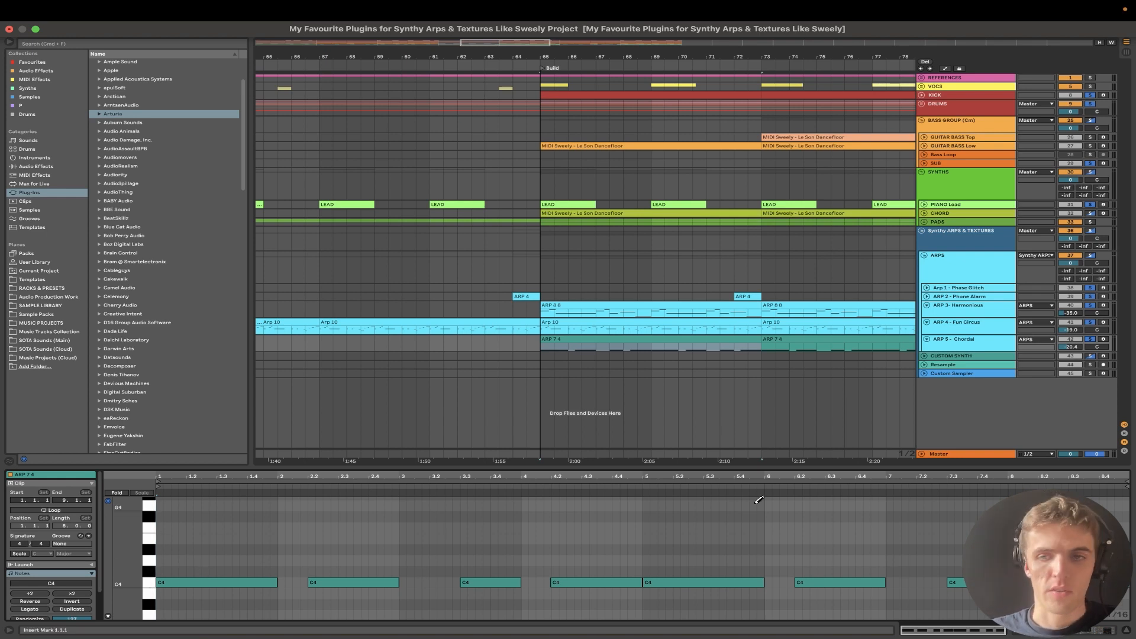
left_click(1103, 339)
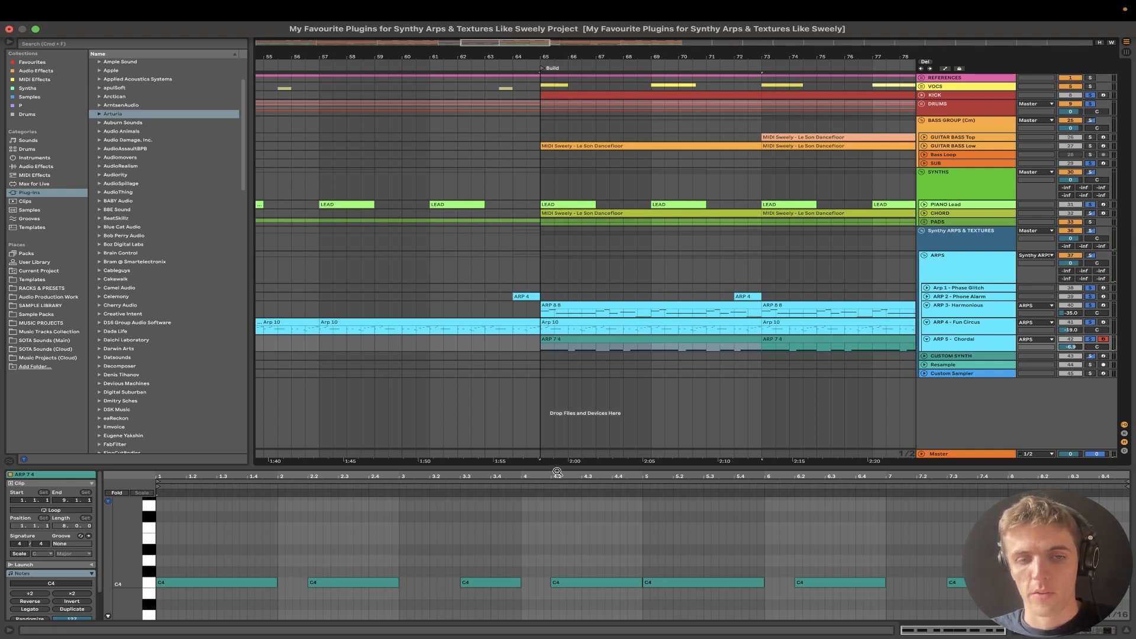
Play the Build from the ARP 3 - Harmonious clip at bar 65, then arm that track and solo it alone
left_click(652, 304)
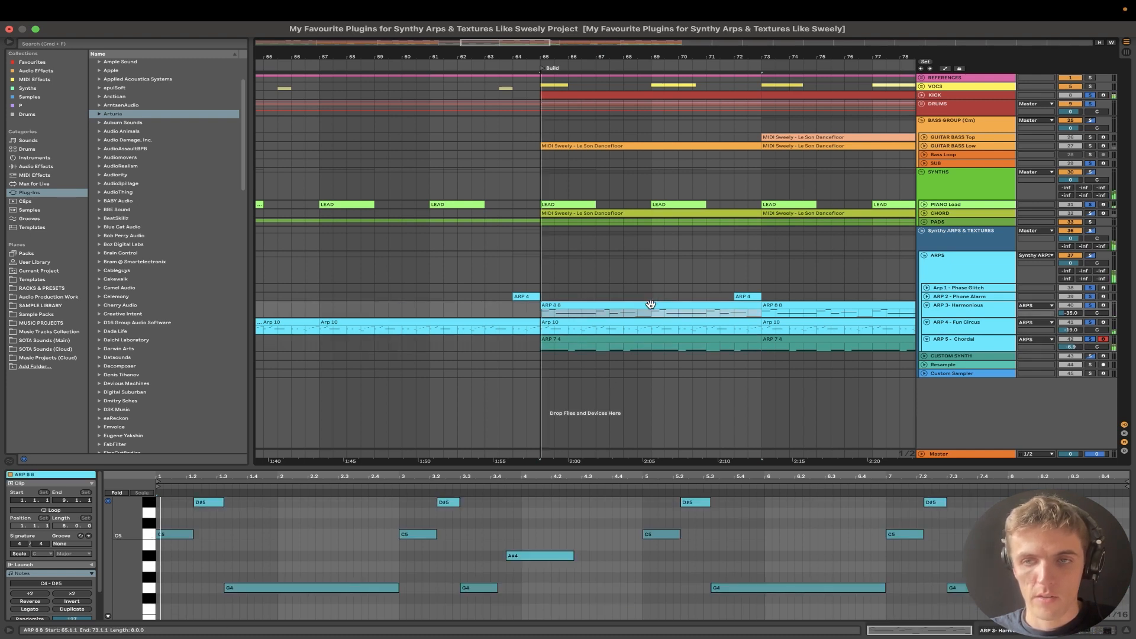
key("space")
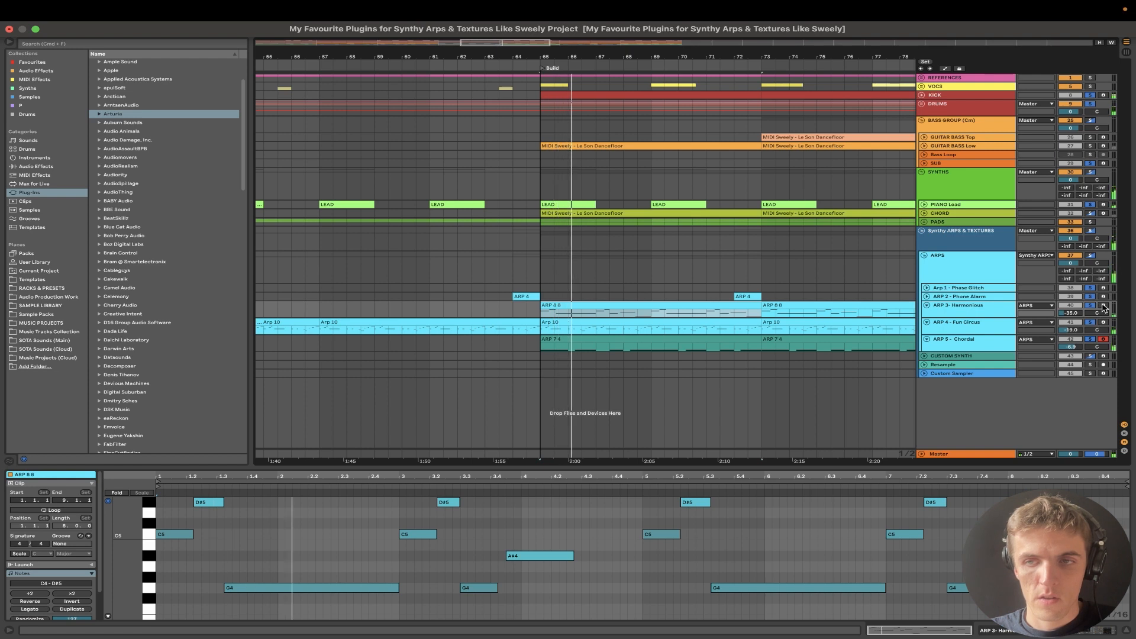
left_click(1103, 306)
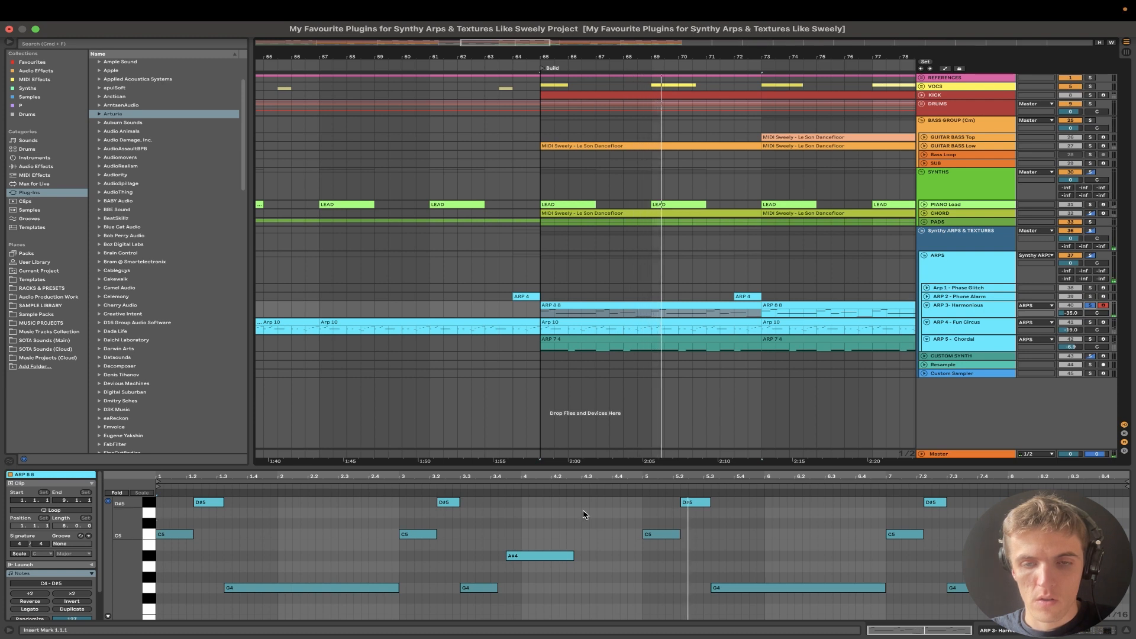
Inspect the notes of the ARP 2 - Phone Alarm clip at bar 64 and the Arp 1 - Phase Glitch clip at bar 82
left_click(524, 296)
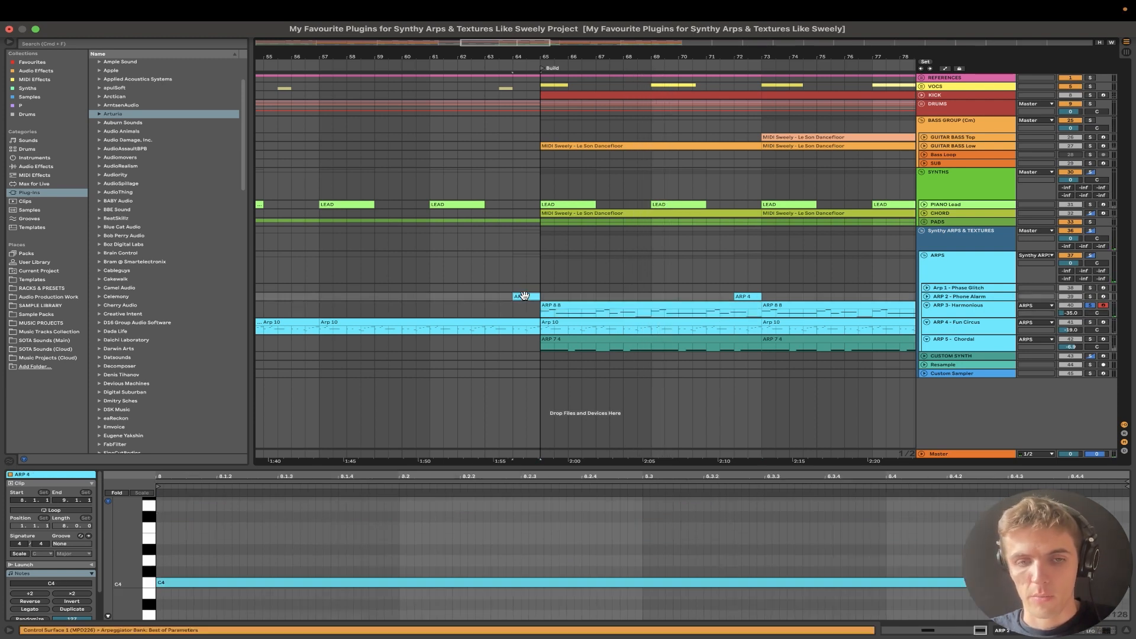
scroll(603, 315, "down", 6)
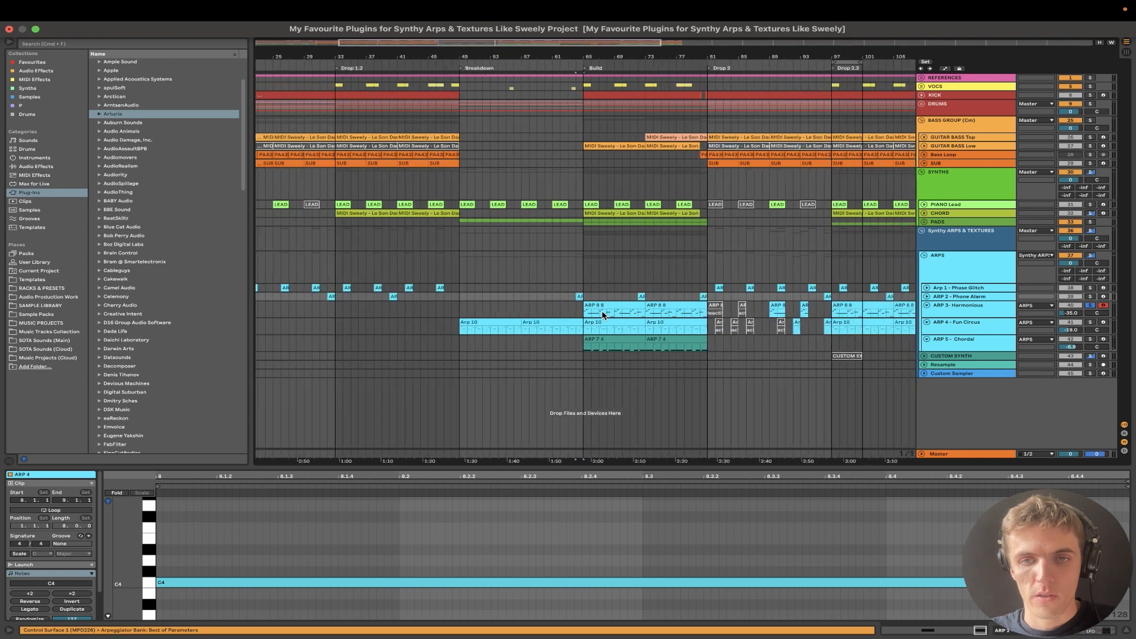
left_click(714, 286)
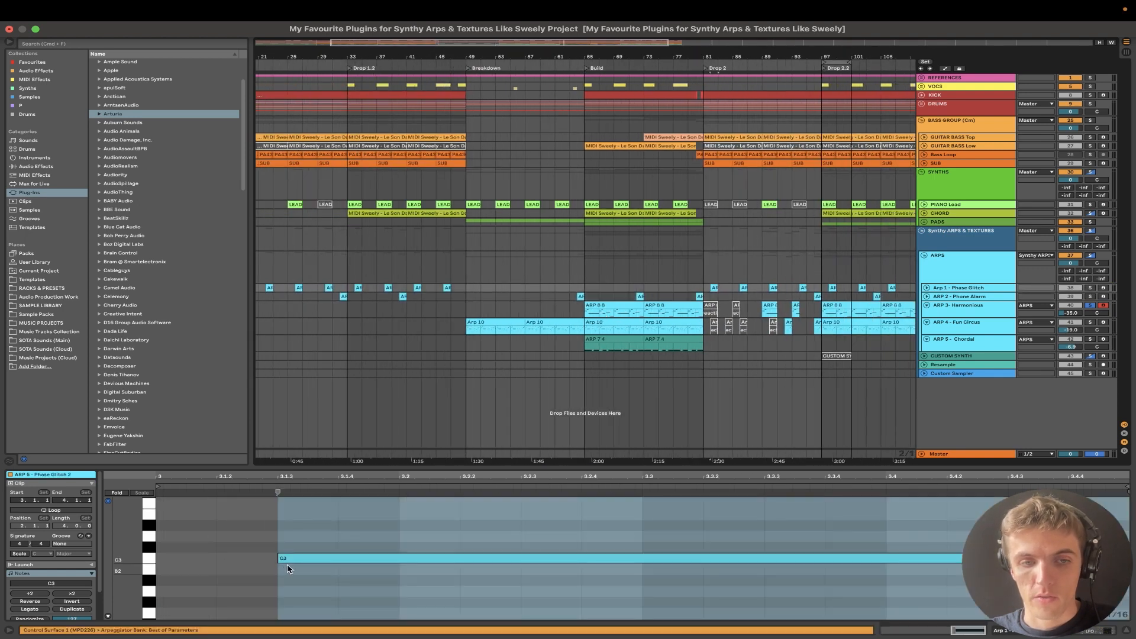
Open the Blue2 synth on Arp 1 - Phase Glitch and look through its list of preset banks
left_click(952, 288)
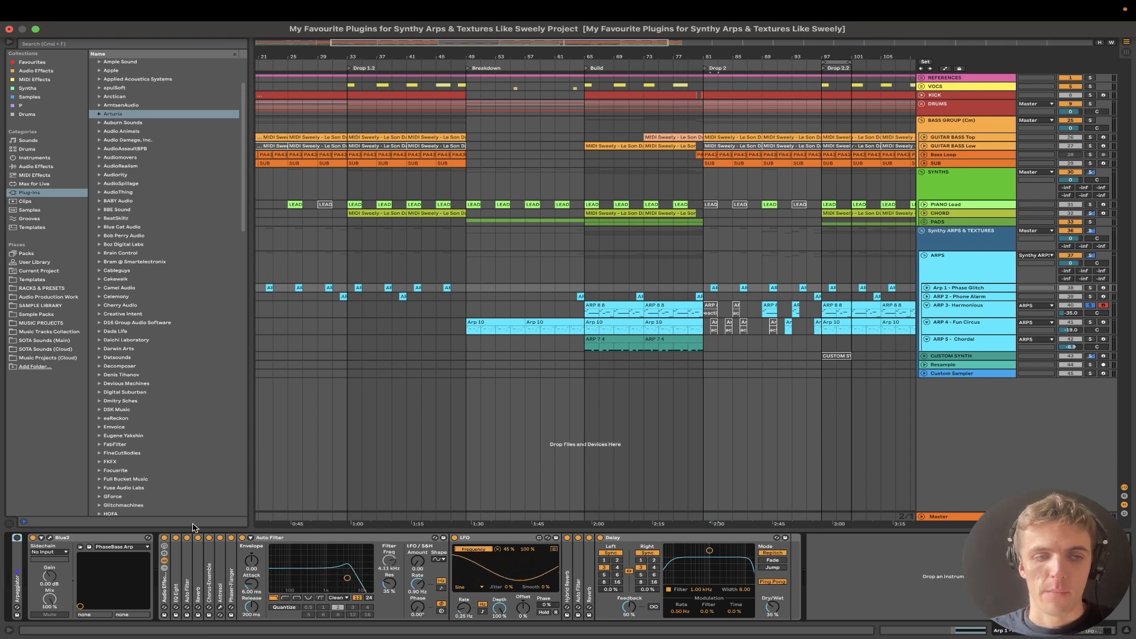
left_click(67, 539)
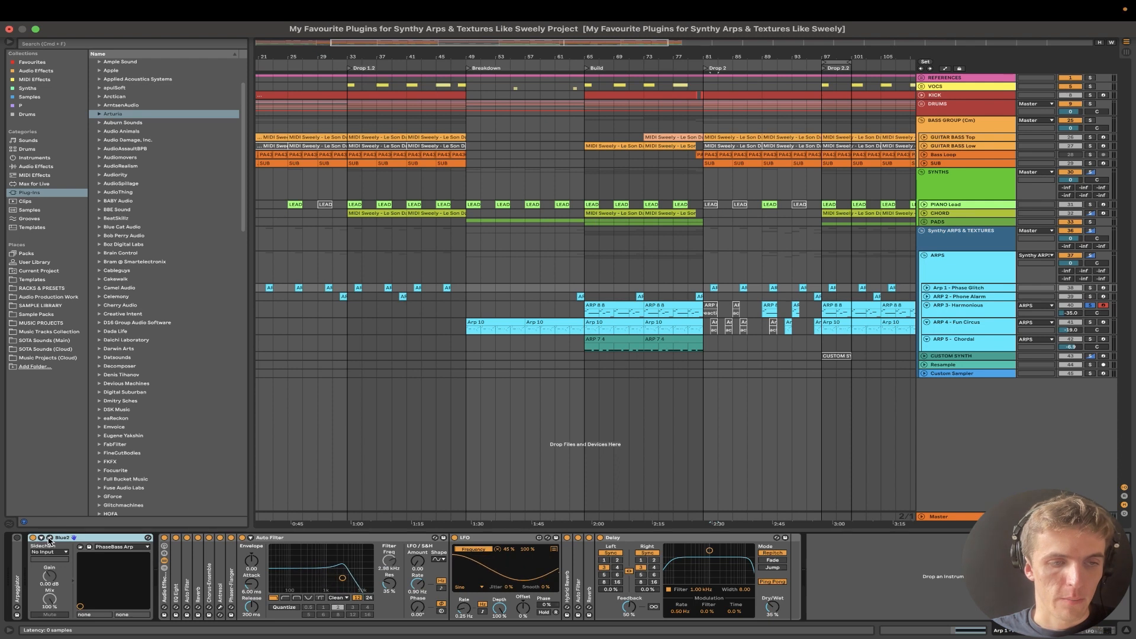
left_click(50, 539)
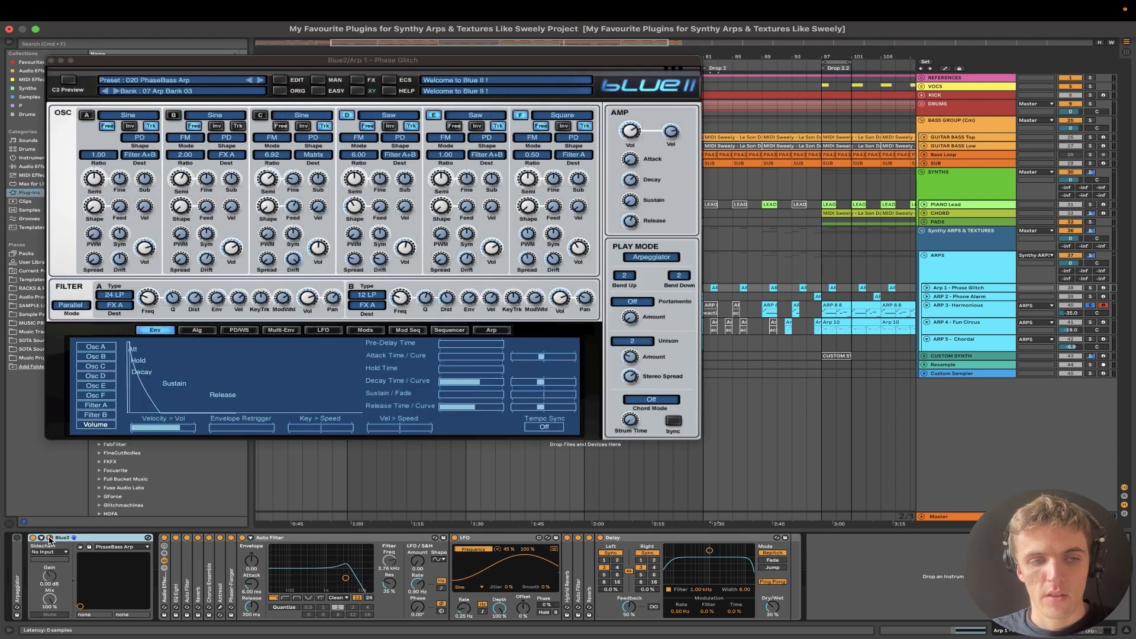
left_click_drag(292, 64, 470, 81)
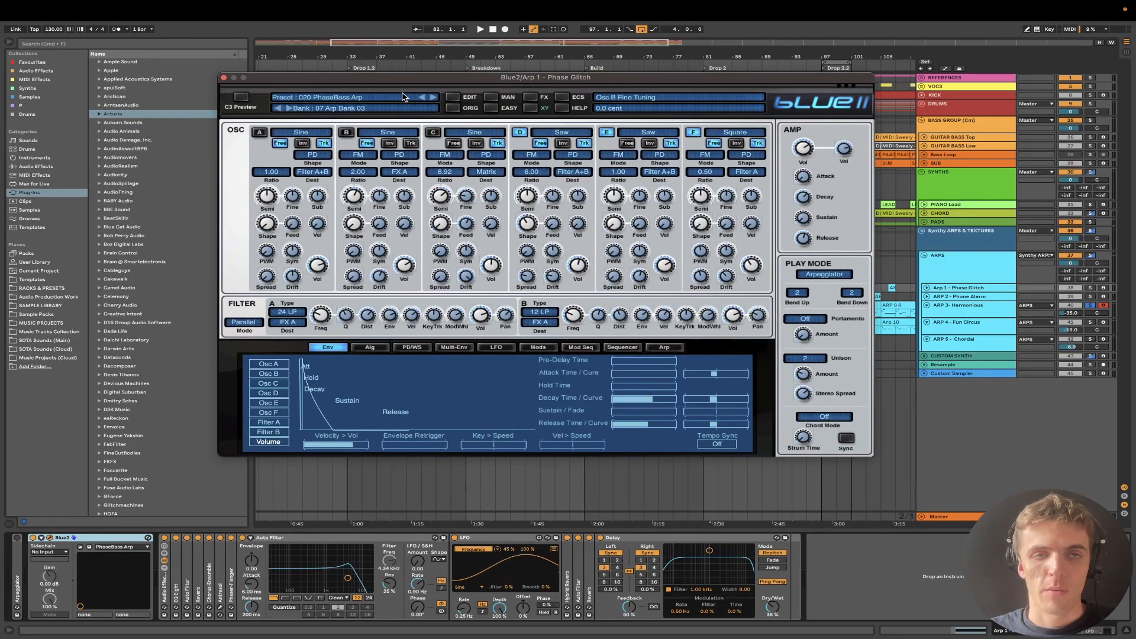
left_click(366, 109)
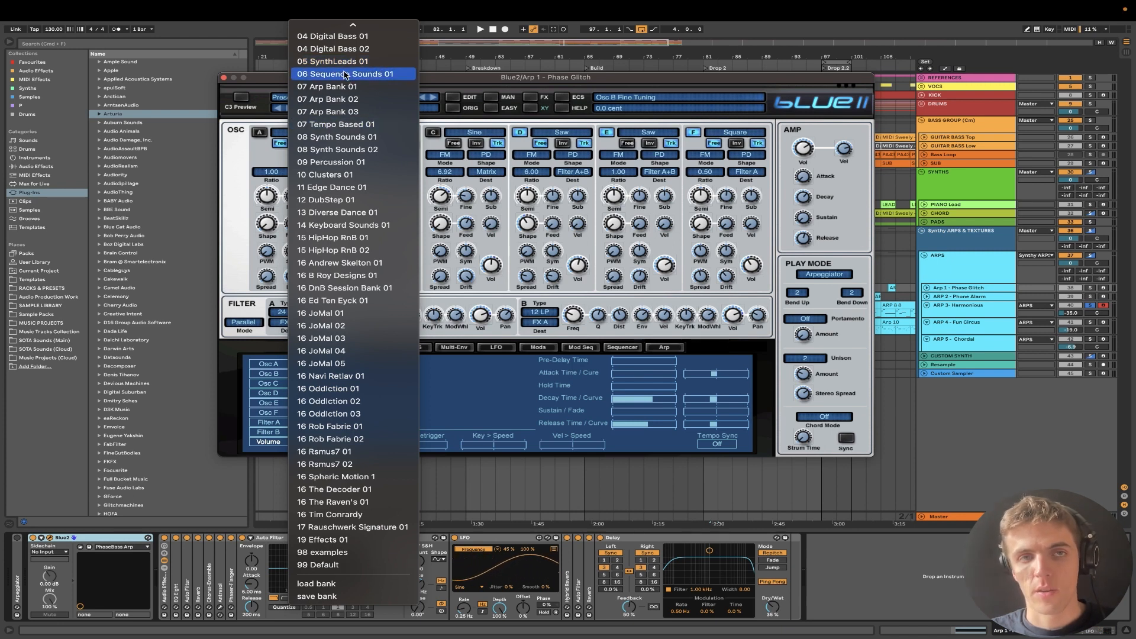
left_click(440, 80)
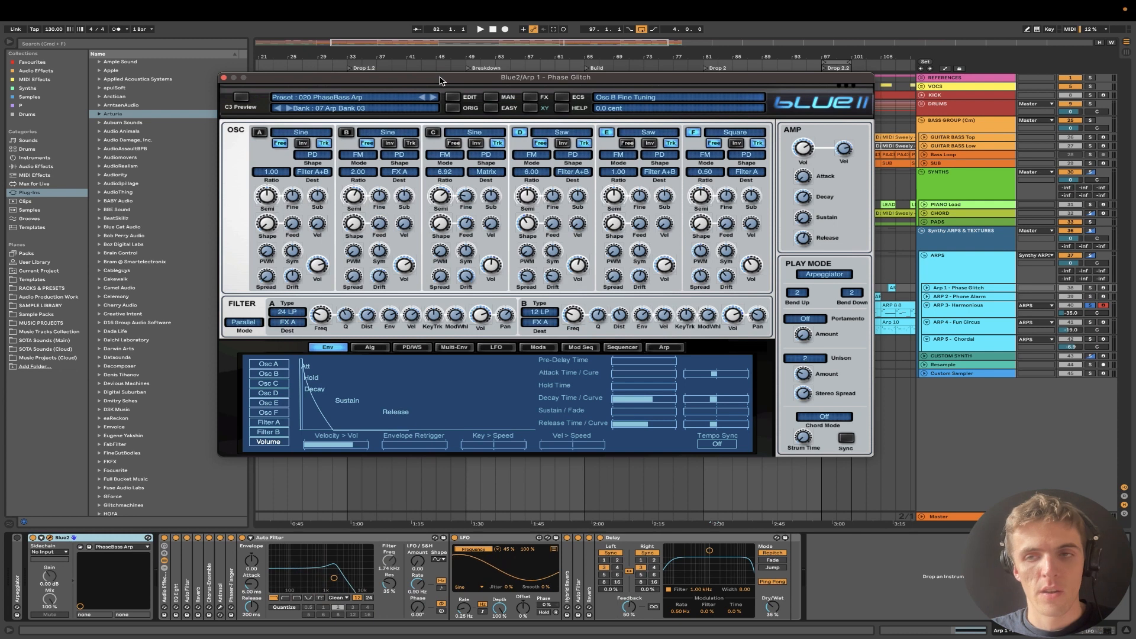
Arm and solo Arp 1 - Phase Glitch, switch off its audio effect rack and play the dry arp
left_click(966, 287)
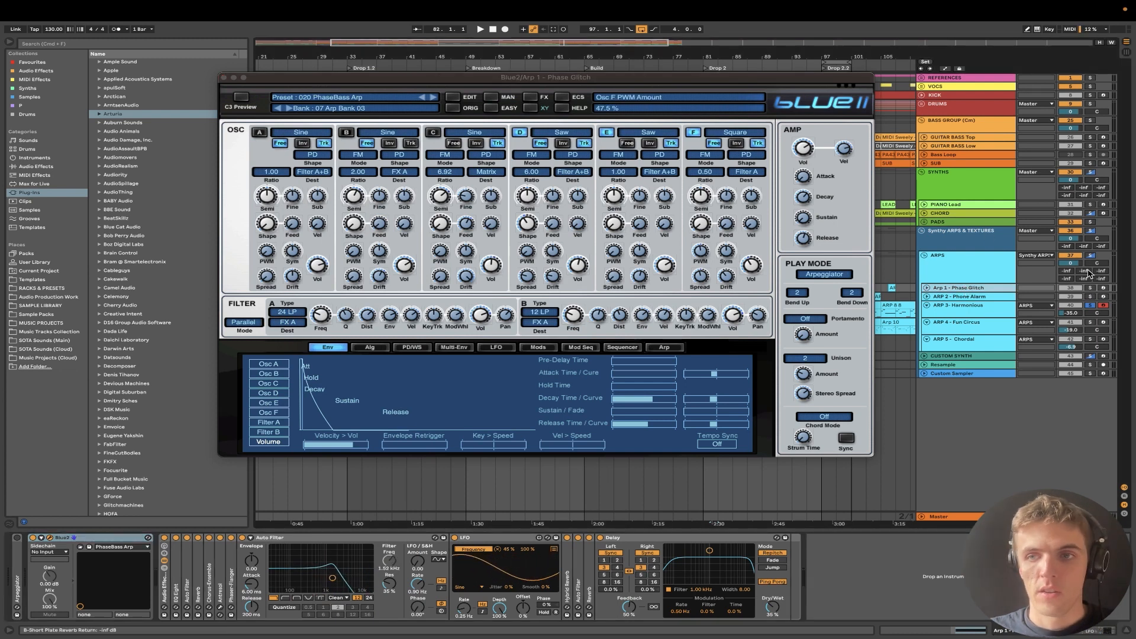
left_click(1104, 288)
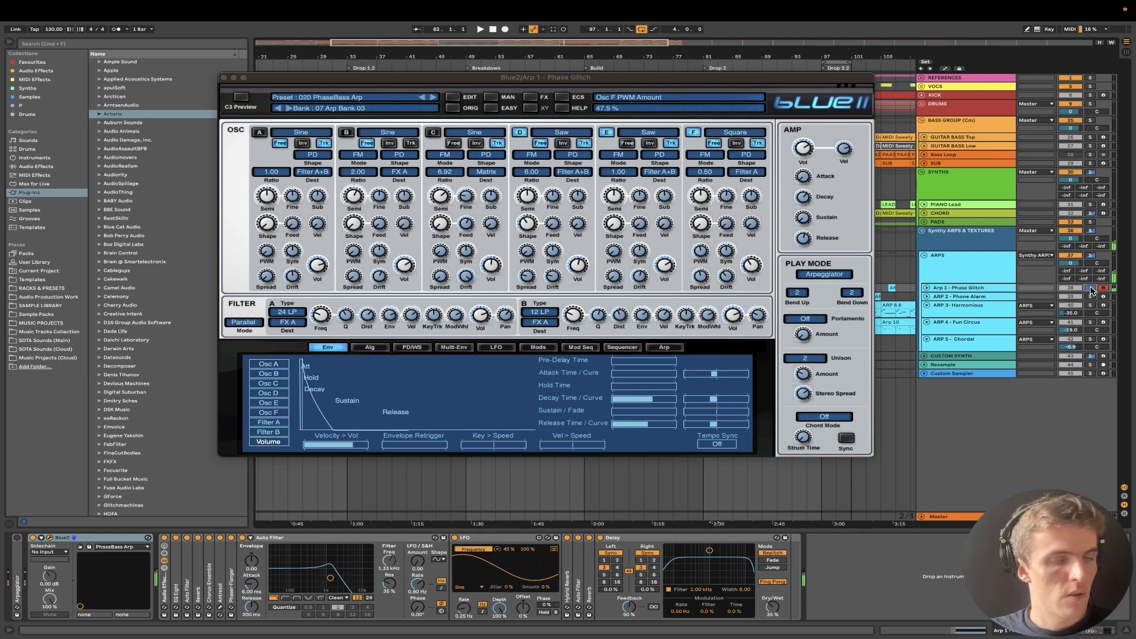
left_click(165, 539)
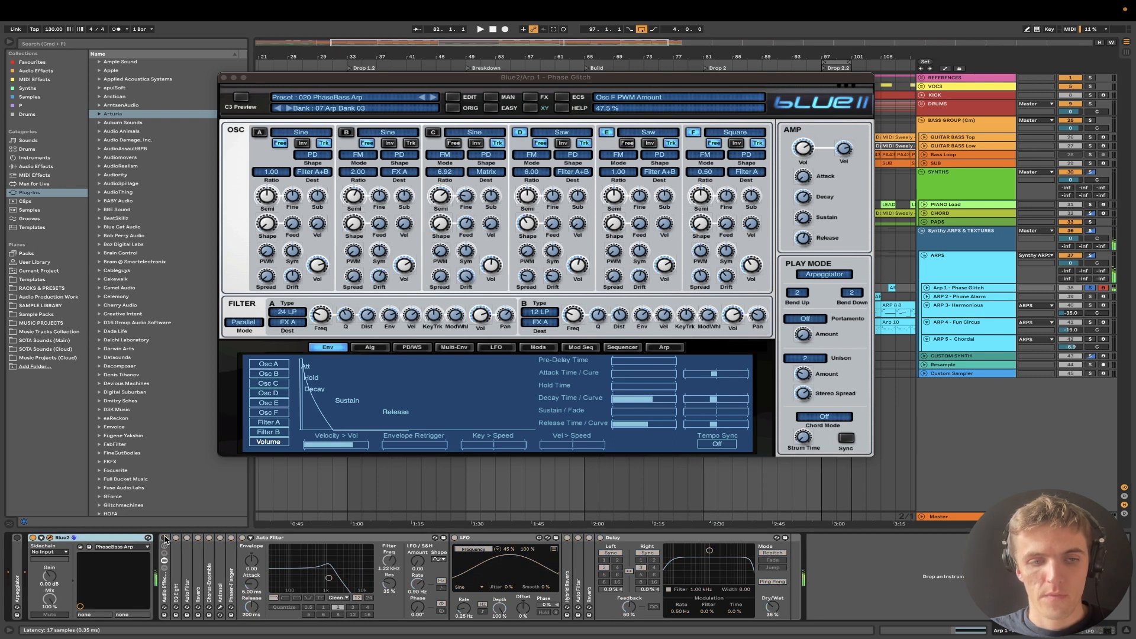
key("space")
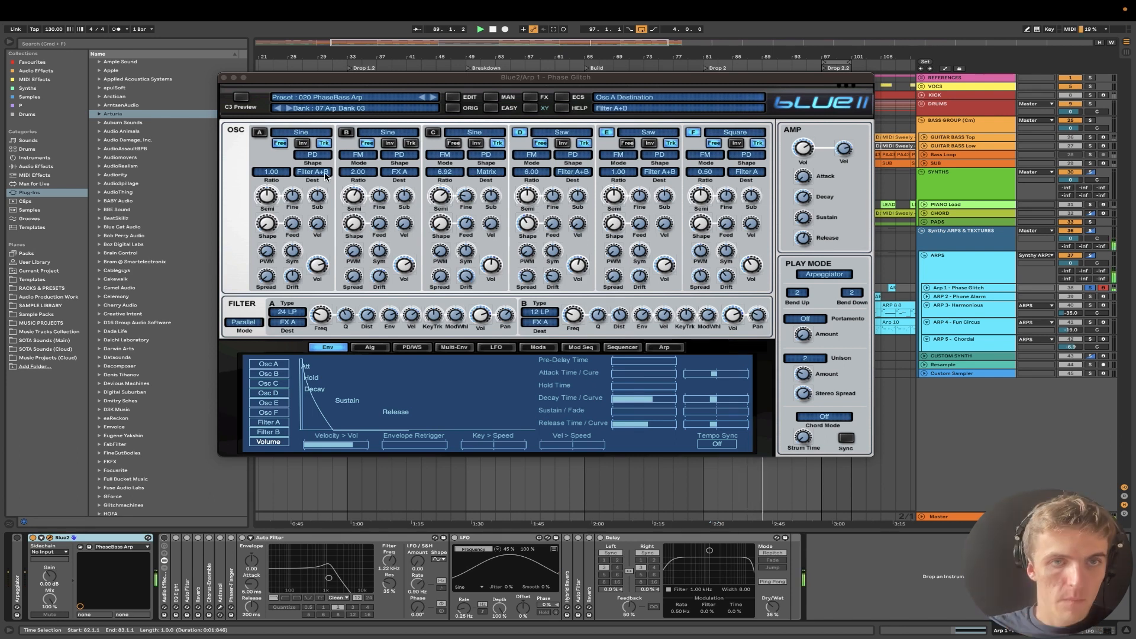
Audition the Blue2 presets 021 The Arp Choir and 022 Vec Change Arp, then close the synth window
left_click(434, 98)
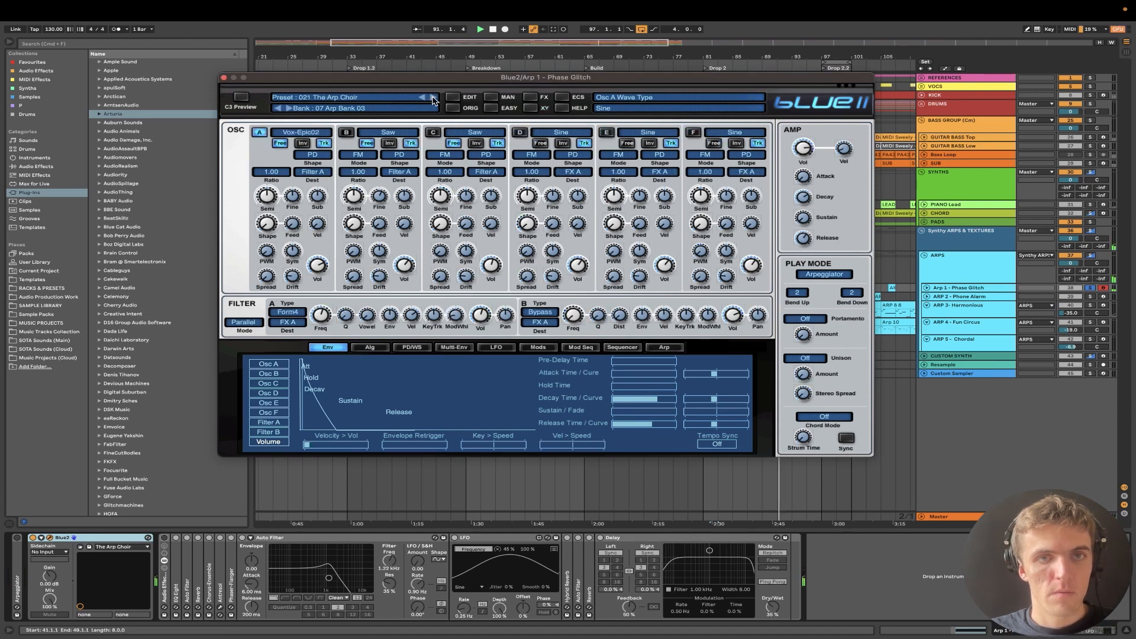
left_click(433, 98)
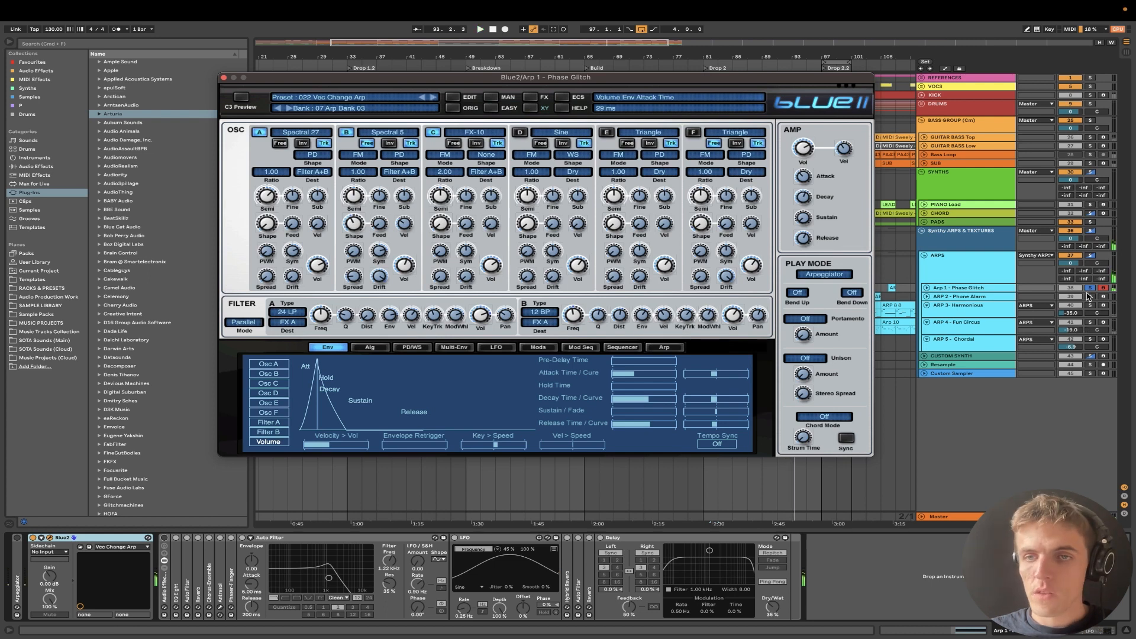
left_click(224, 78)
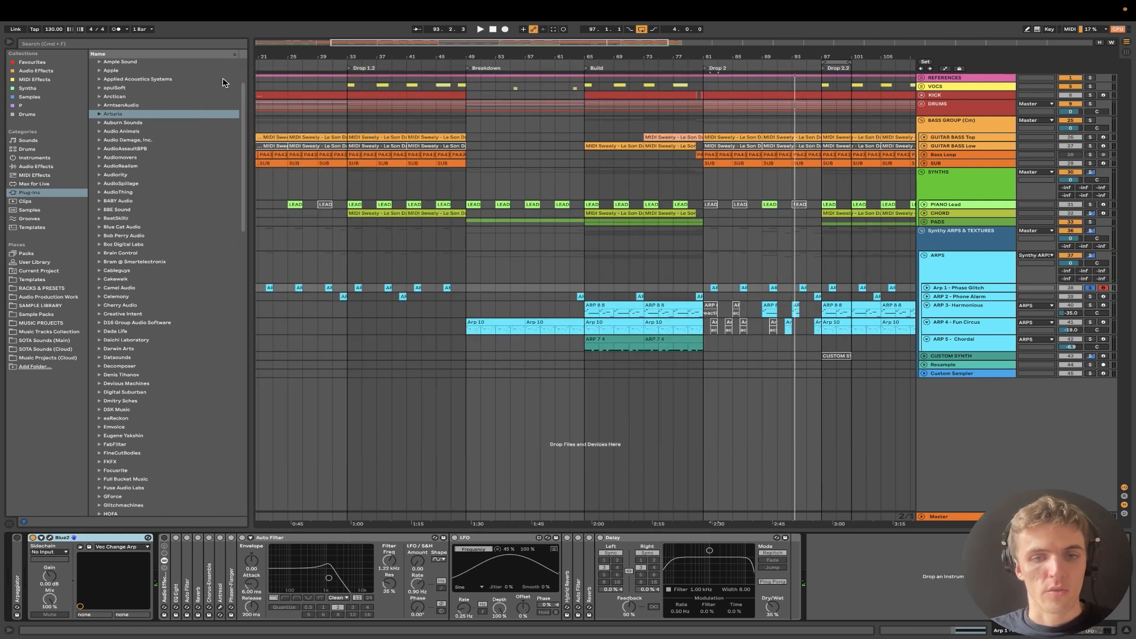
Play Drop 2.2 from the ARP 3 - Harmonious clip at bar 97 with KICK and Arp 1 - Phase Glitch soloed
key("w")
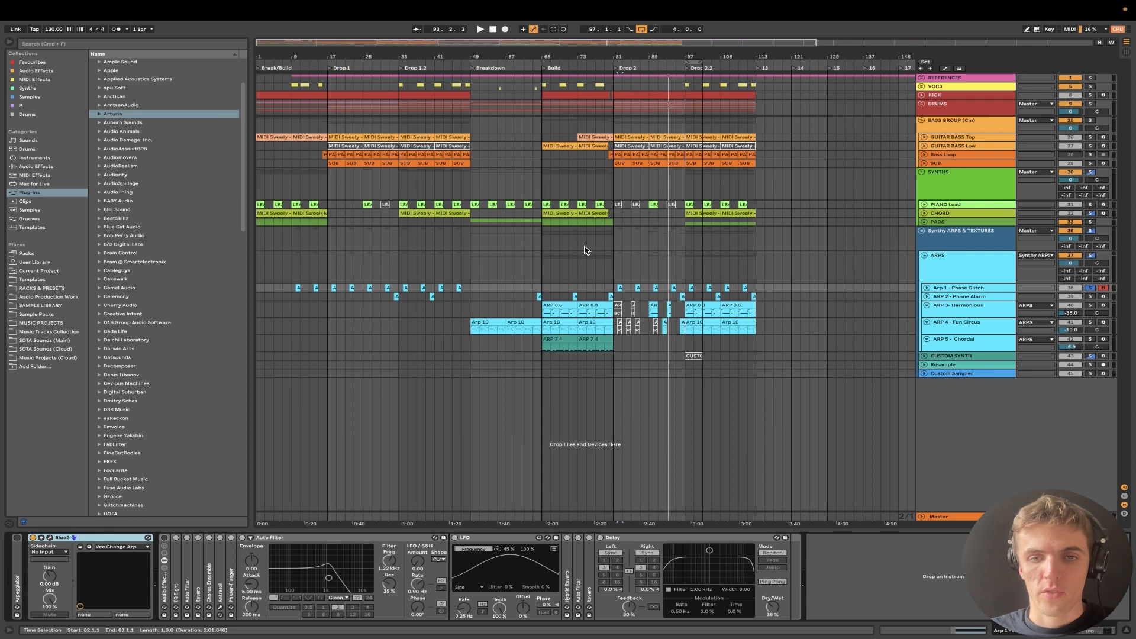
left_click(710, 306)
key("z")
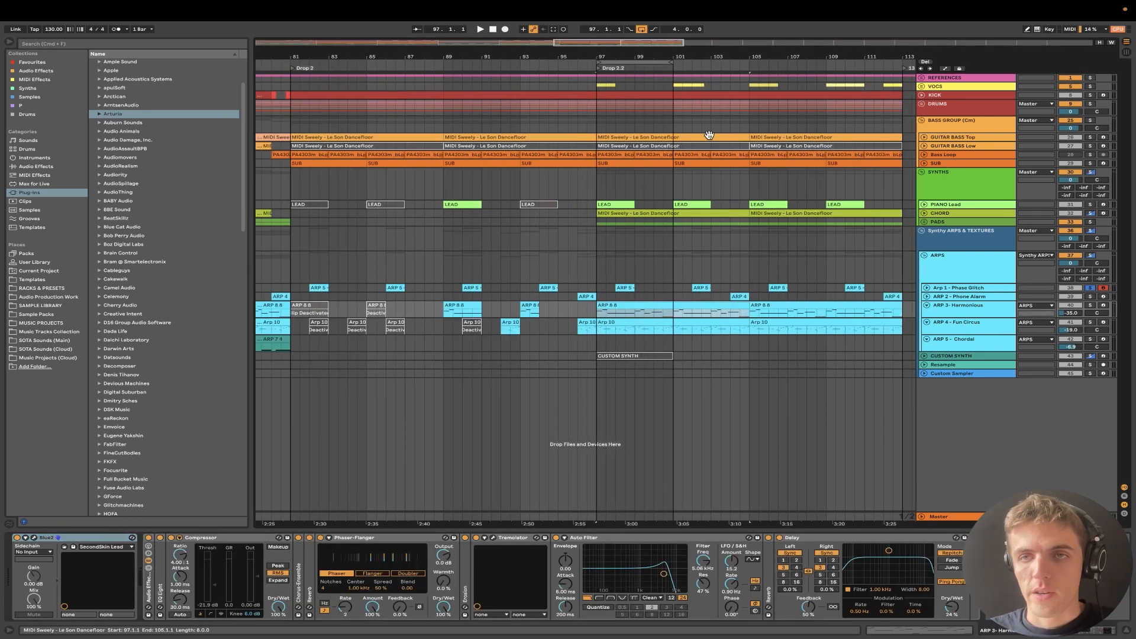
left_click(1090, 95)
key("space")
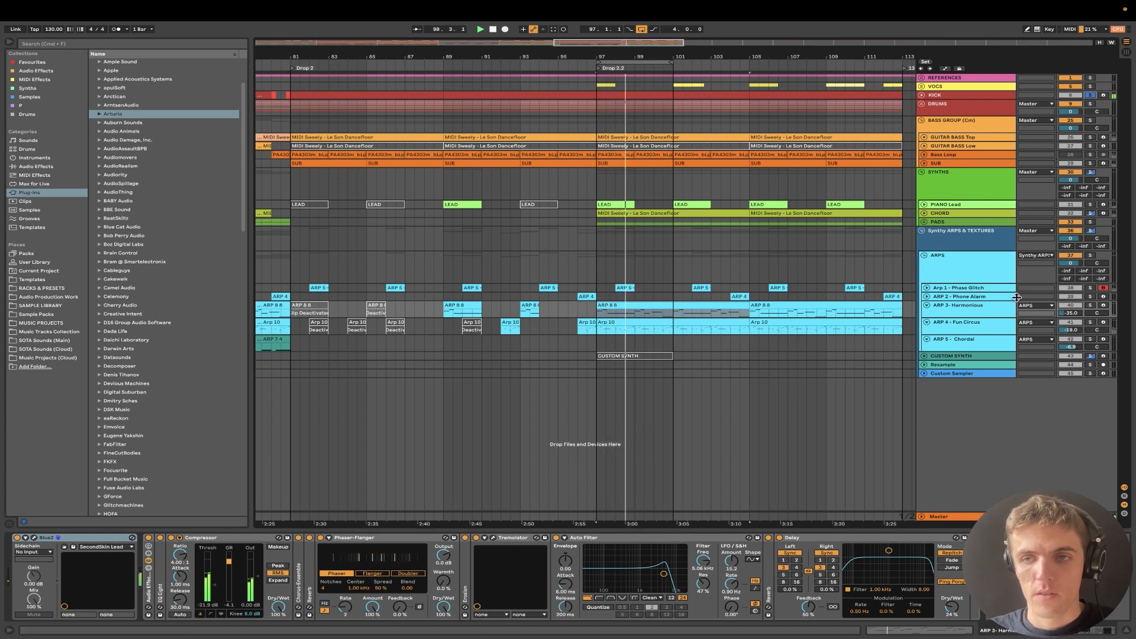
left_click(1090, 288)
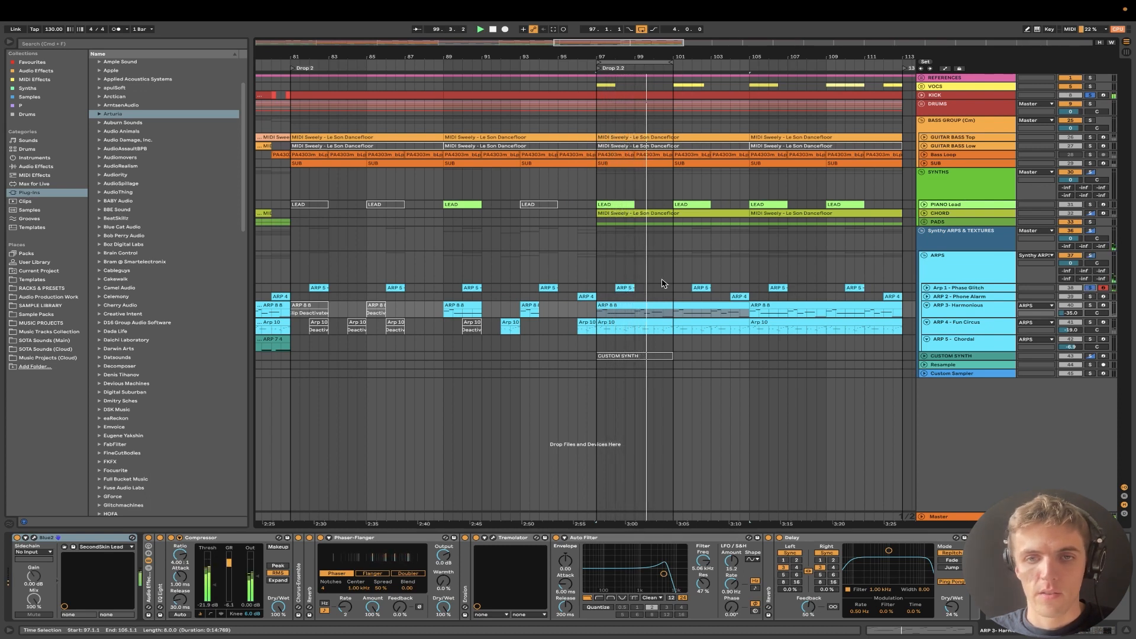
Select the Arp 1 - Phase Glitch clip at bar 98 and add PIANO Lead and SUB to the solo during playback
left_click(622, 290)
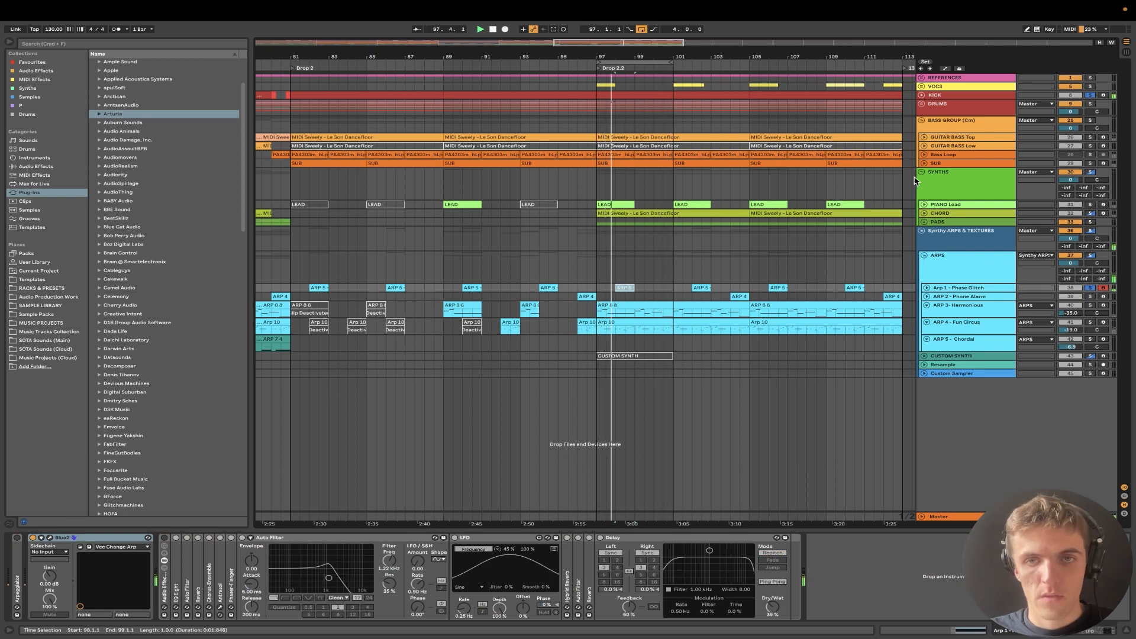
left_click(1090, 205)
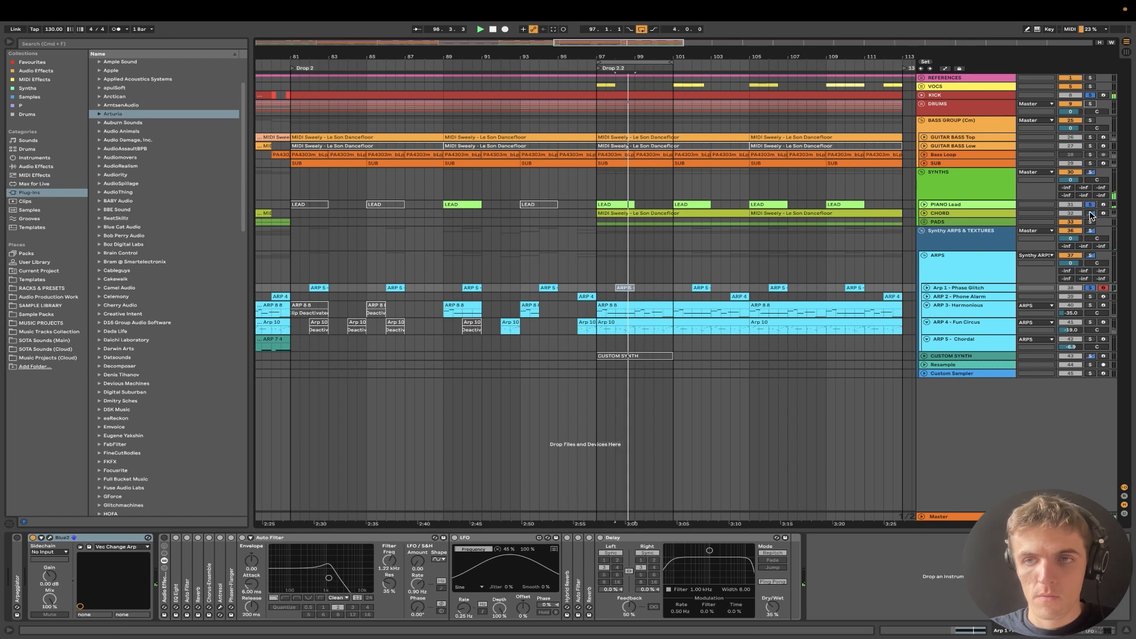
left_click(1091, 164)
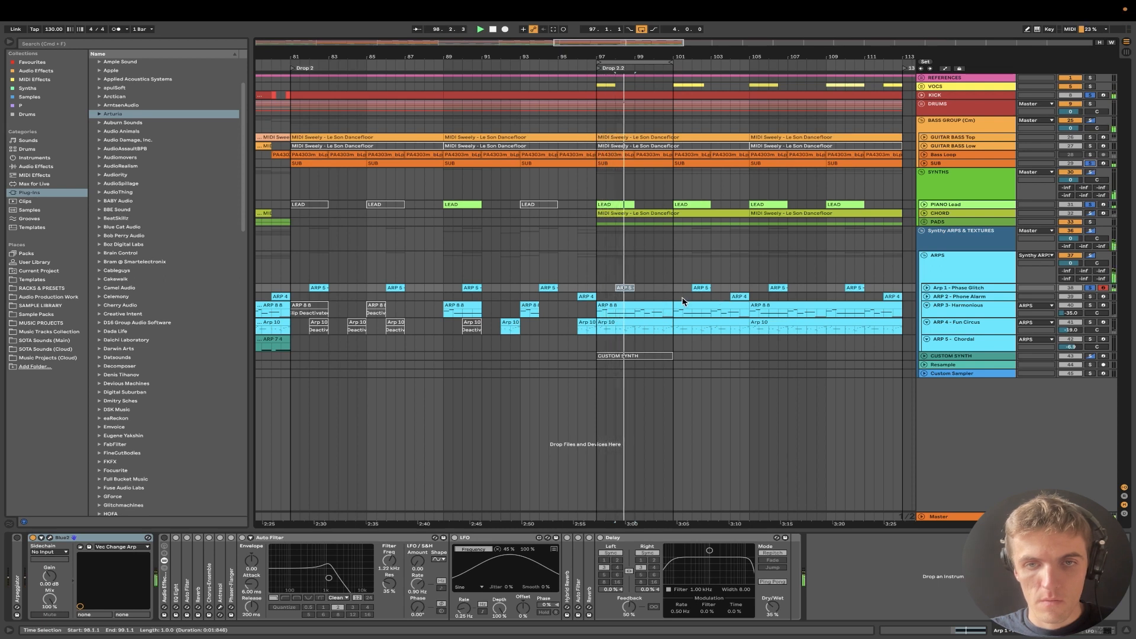
Open the Arp 1 - Phase Glitch clip at bar 98 in the note editor and play it with the soloed tracks
left_click(624, 288)
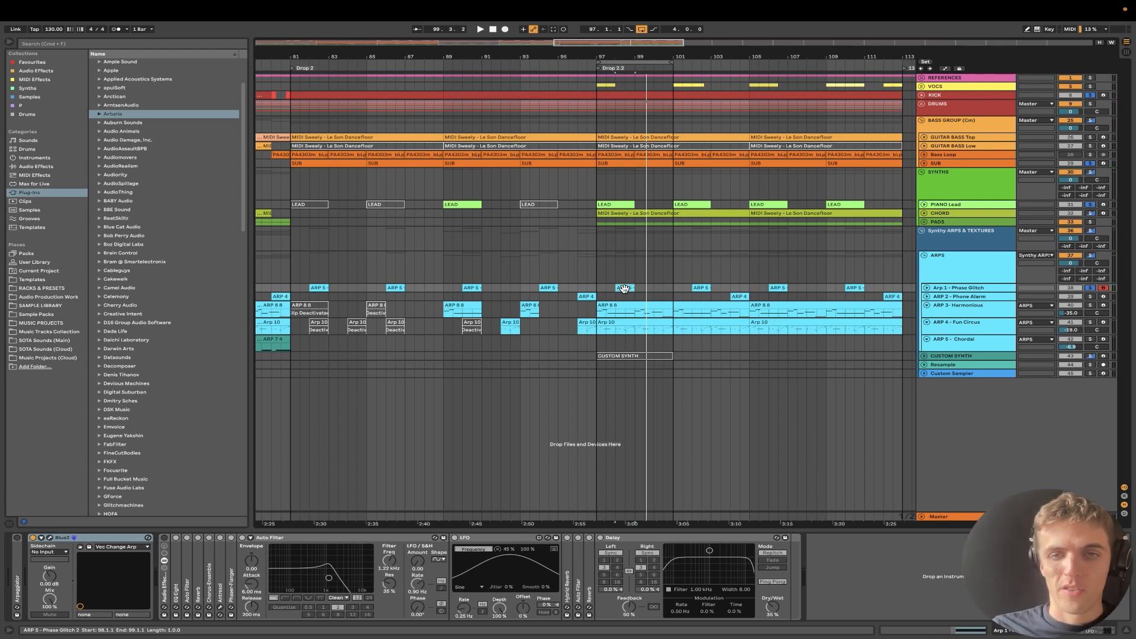
double_click(628, 287)
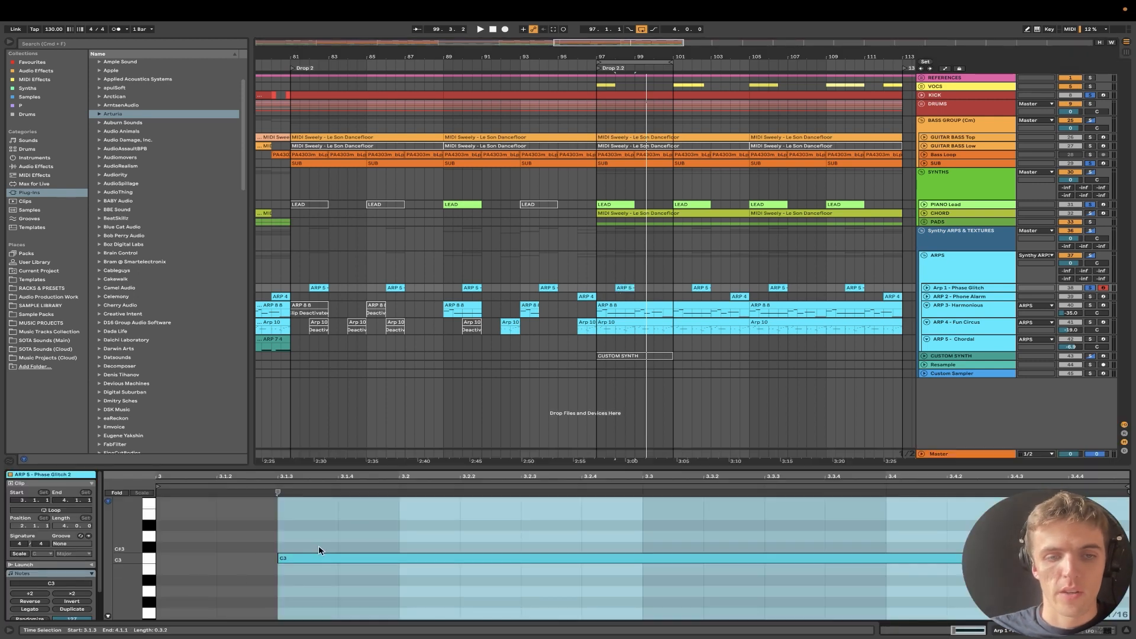
left_click(975, 288)
key("space")
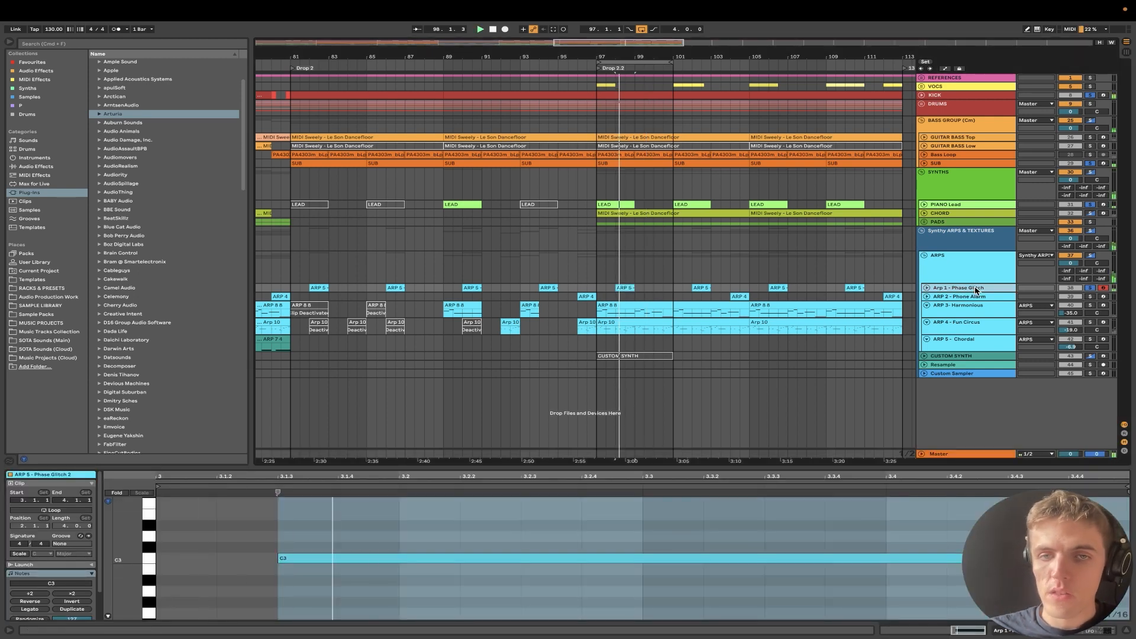
Unfold the Arp 1 - Phase Glitch track and open its Blue2 synth during playback
left_click(927, 288)
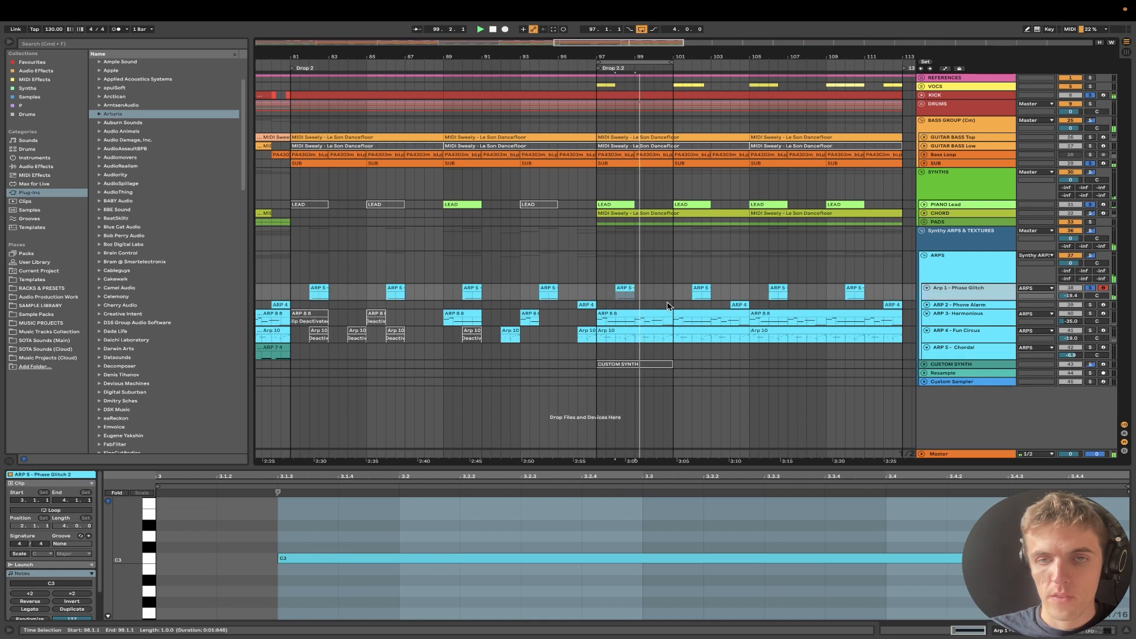
scroll(667, 306, "up", 5)
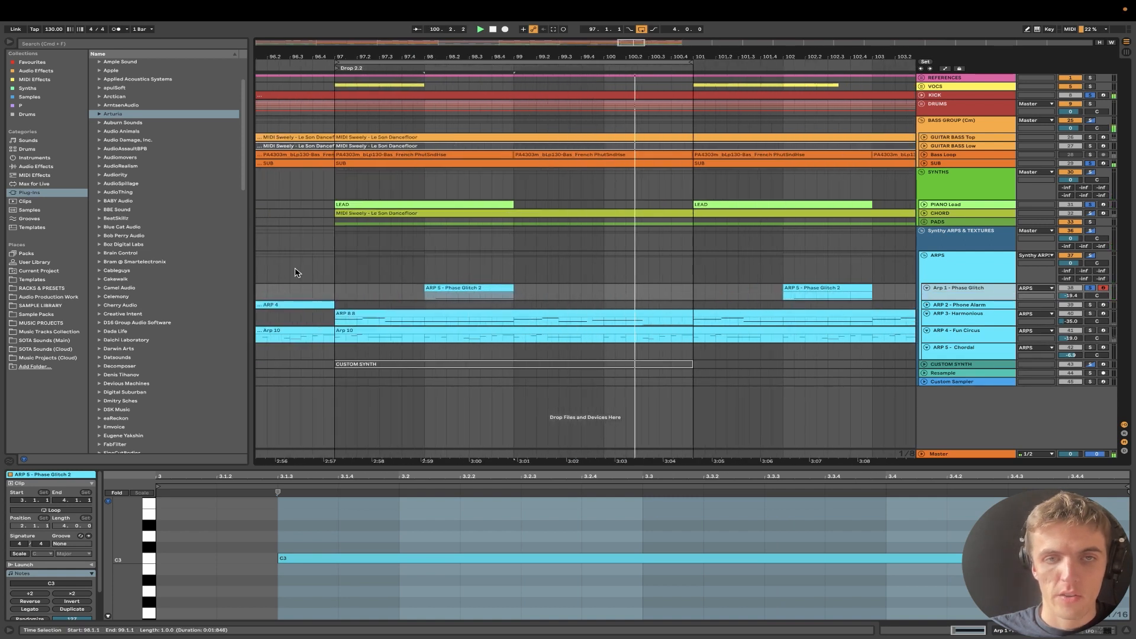
left_click(974, 288)
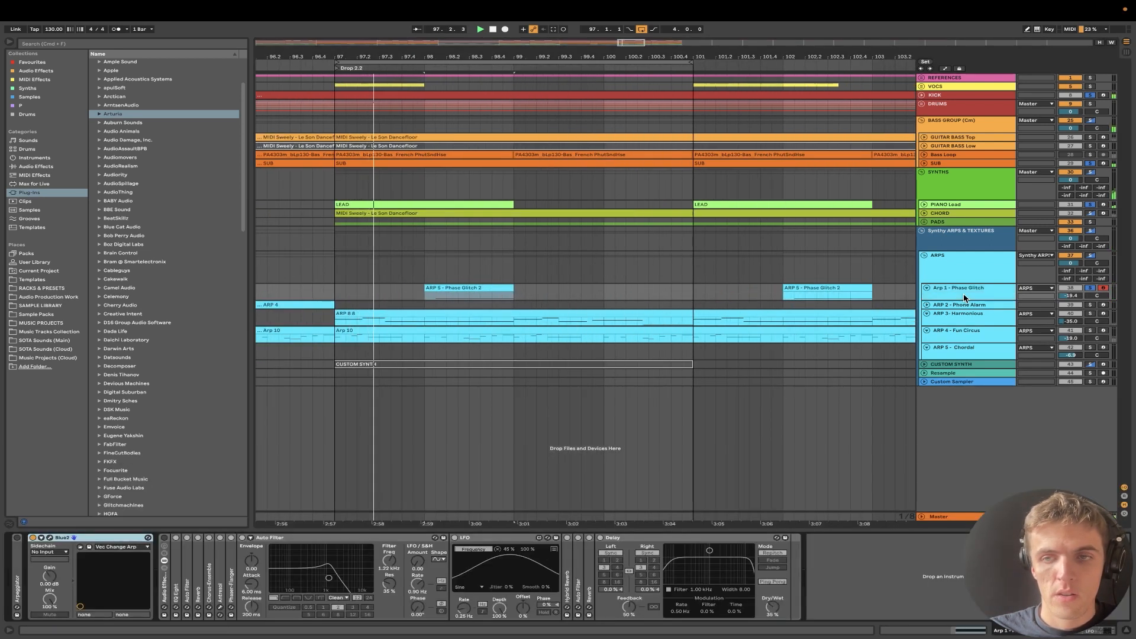
left_click(51, 539)
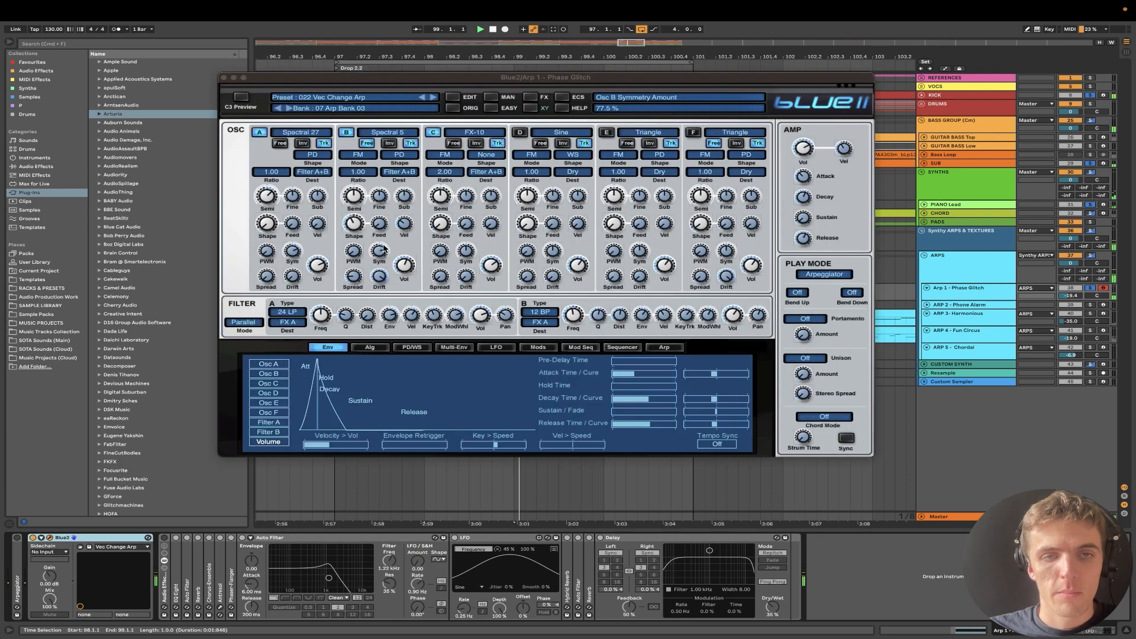
Audition the Blue2 presets 023 Vector Chord Arp 02, 024 Vector Chord Arp 03 and 025 Cajon FM bass Arp
left_click(434, 97)
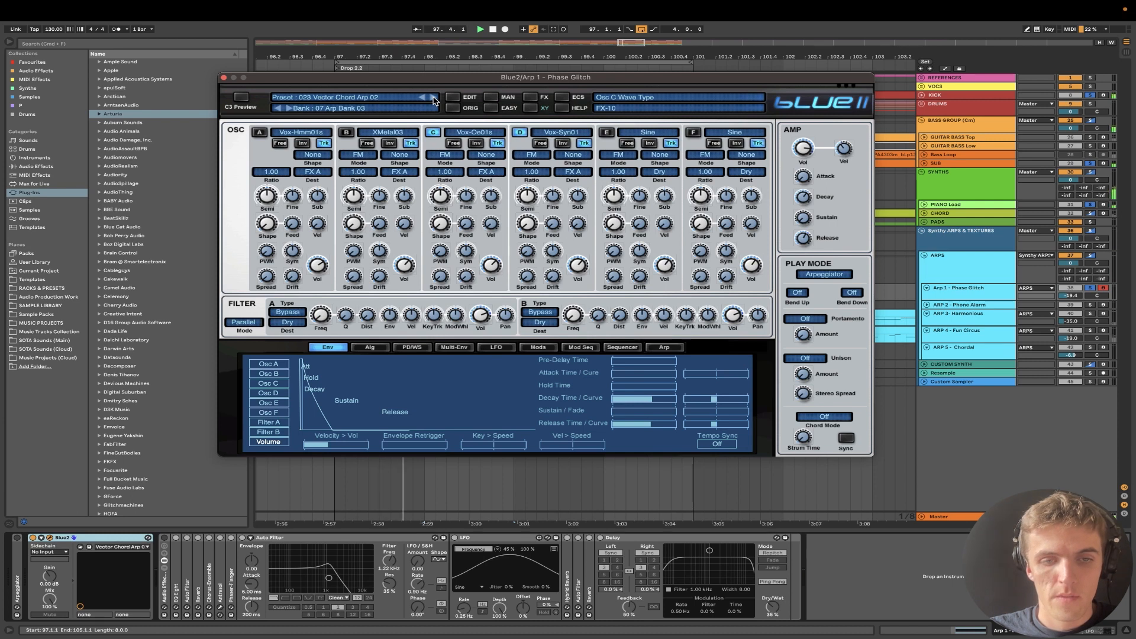
left_click(434, 97)
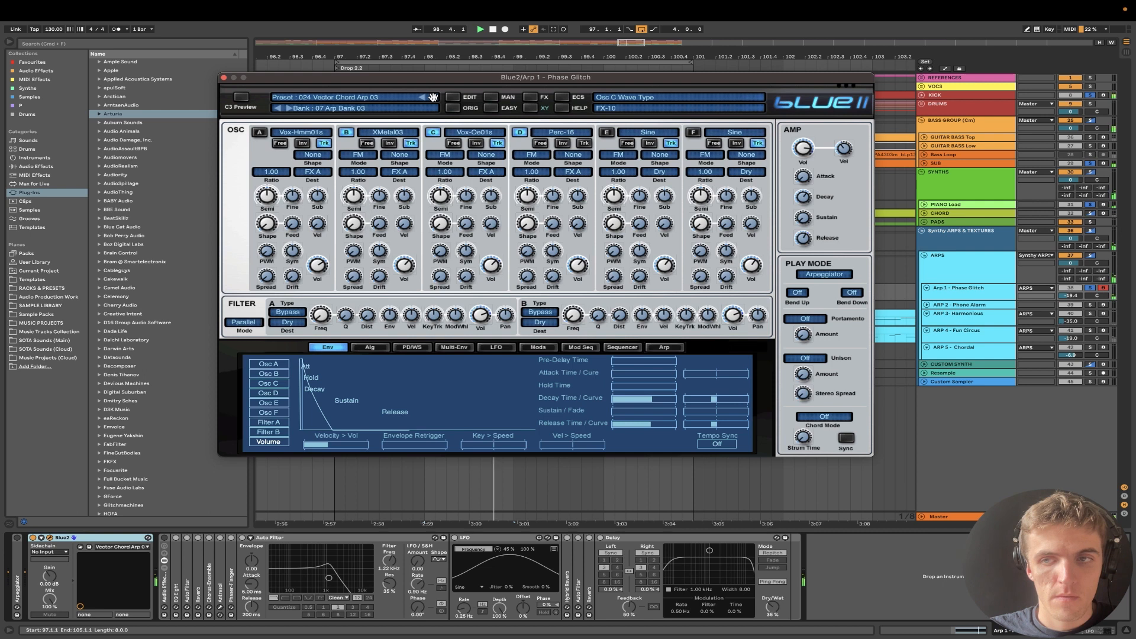
left_click(433, 97)
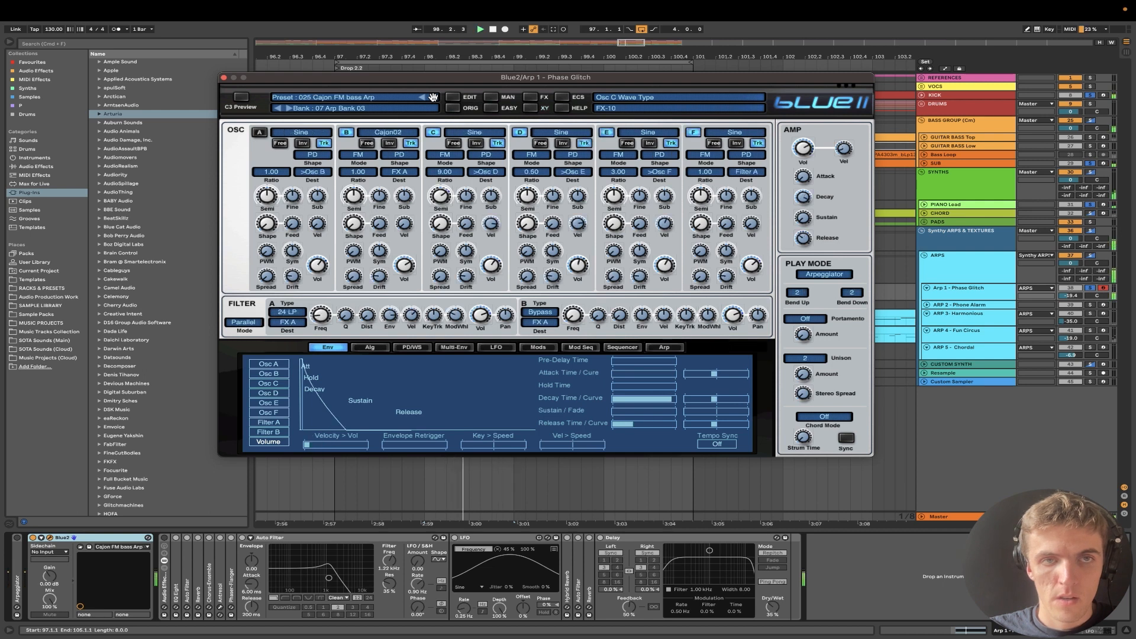
scroll(422, 96, "up", 5)
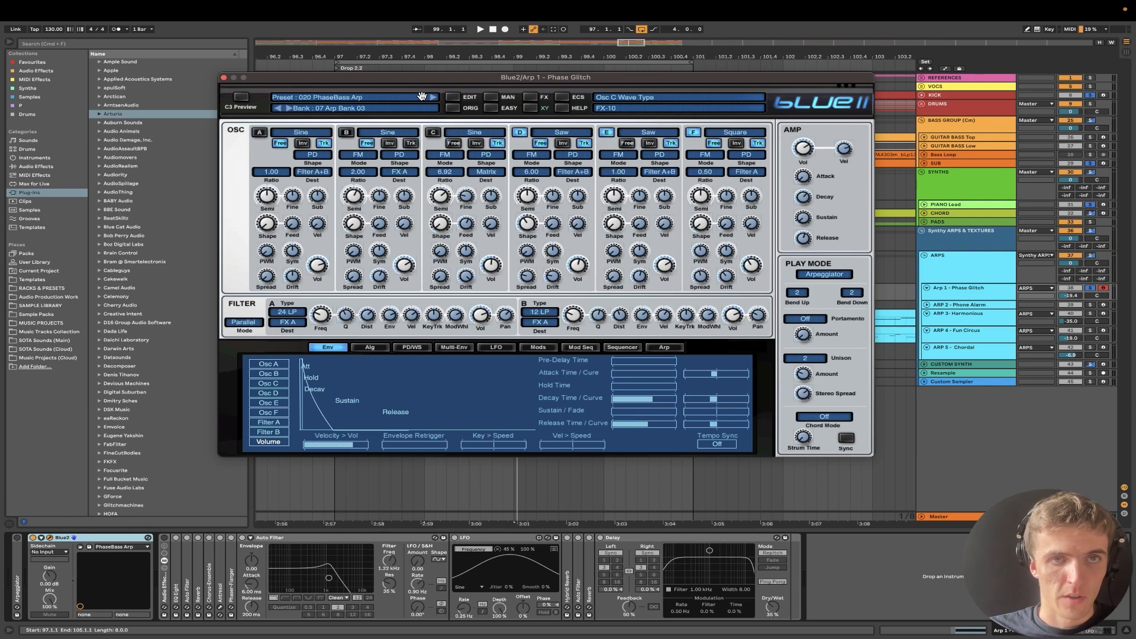
Compare the Blue2 preset 019 Chord Pluk, return to 020 PhaseBass Arp and close the synth window
left_click(421, 95)
key("space")
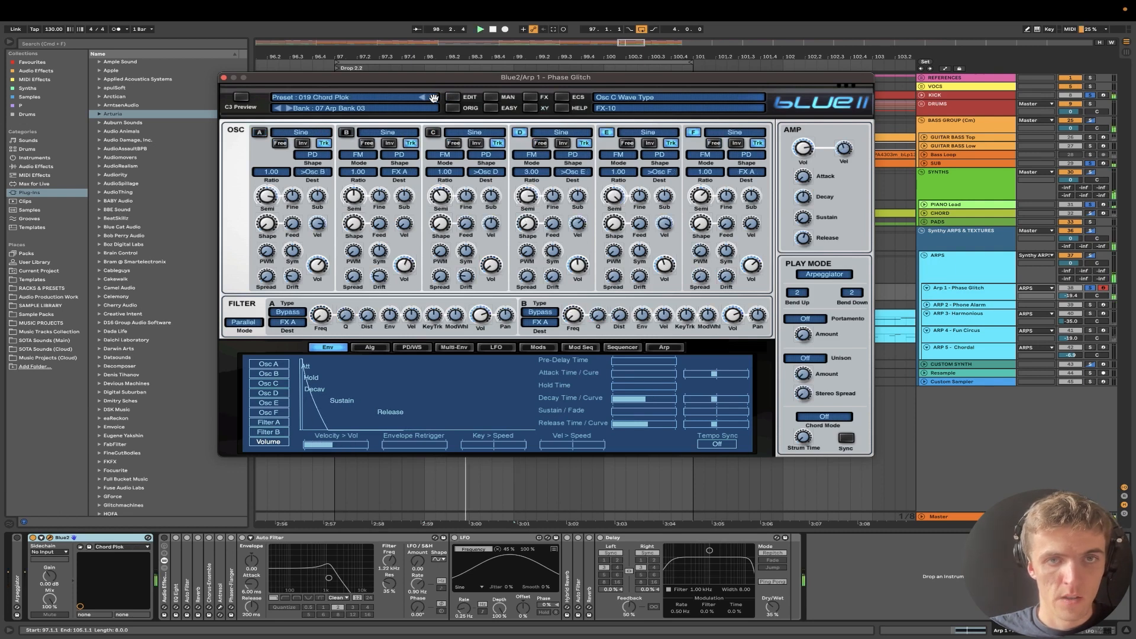
left_click(434, 97)
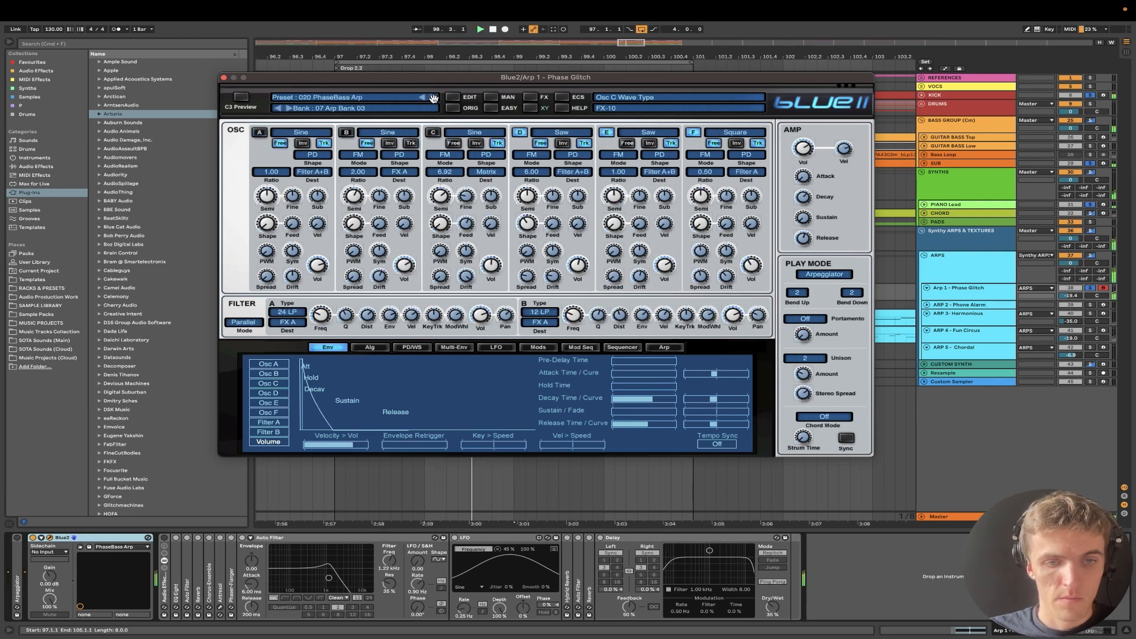
left_click(223, 77)
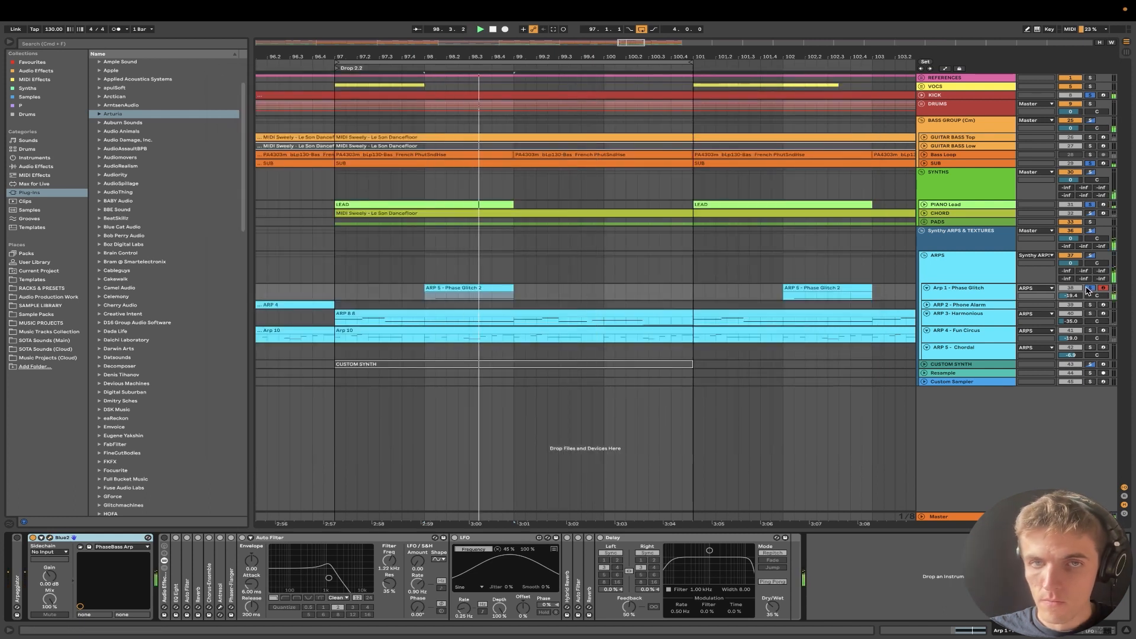
Inspect the oscillators of the PhaseBass Arp preset on Arp 1 - Phase Glitch, play it around bar 98 and close the synth
key("space")
key("minus")
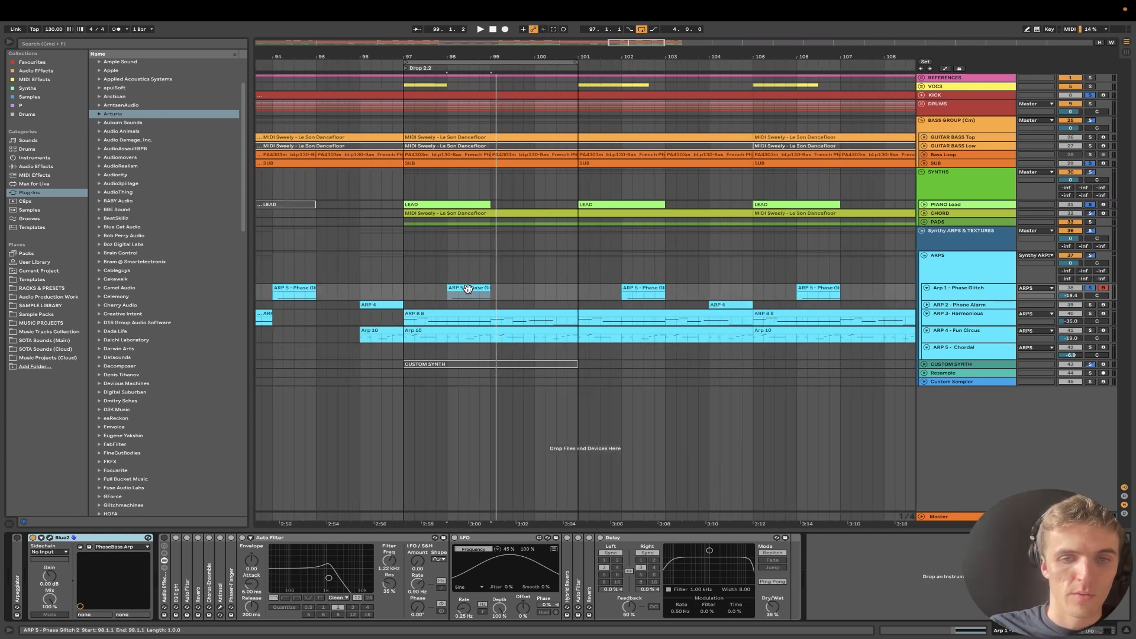
key("space")
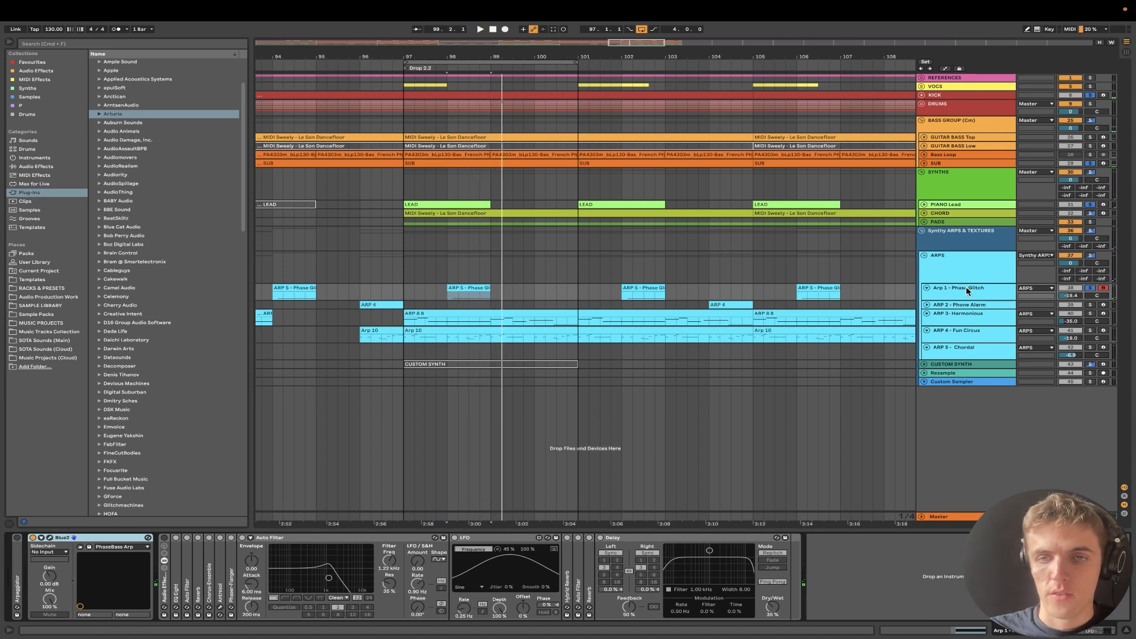
left_click(50, 538)
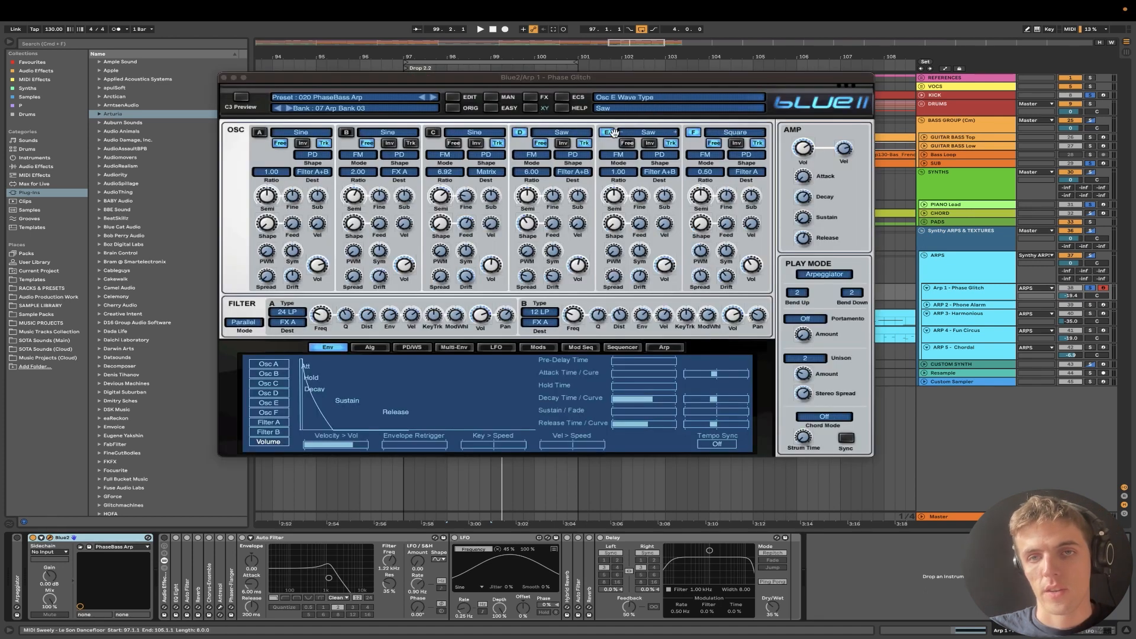
left_click(519, 134)
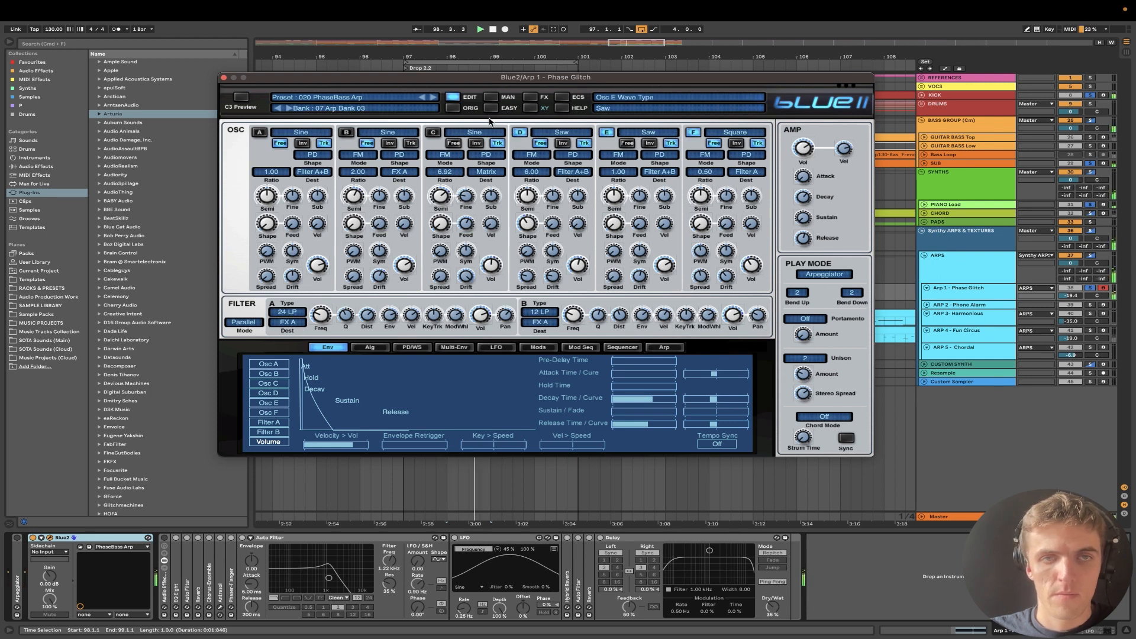
left_click(233, 78)
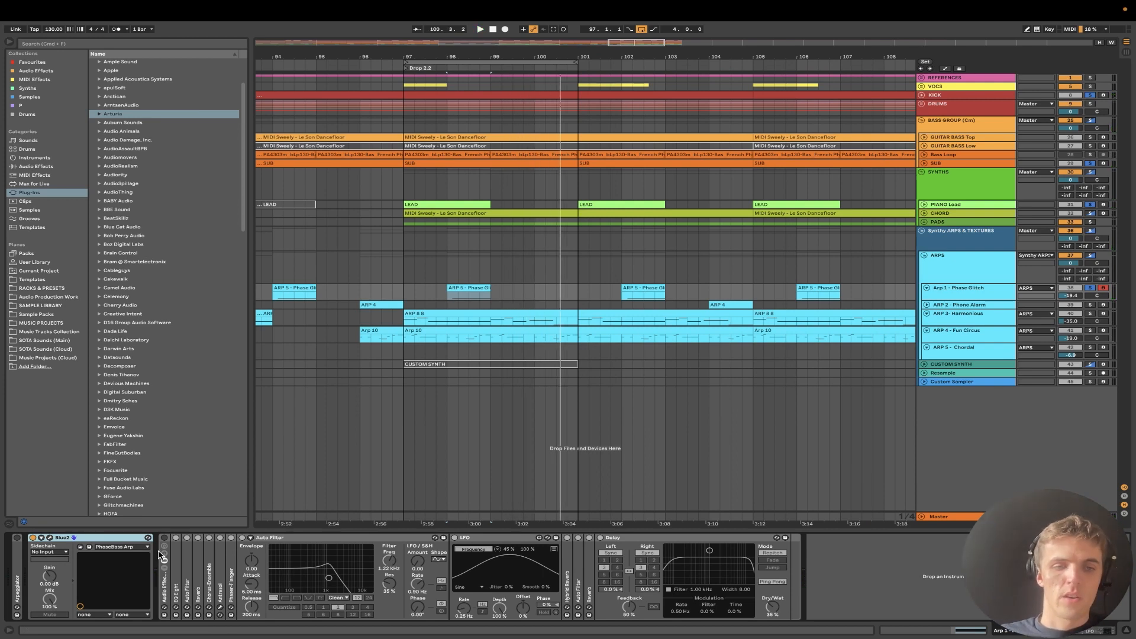
Enable the audio effect rack on Arp 1 - Phase Glitch and play the part through its effects
left_click(166, 586)
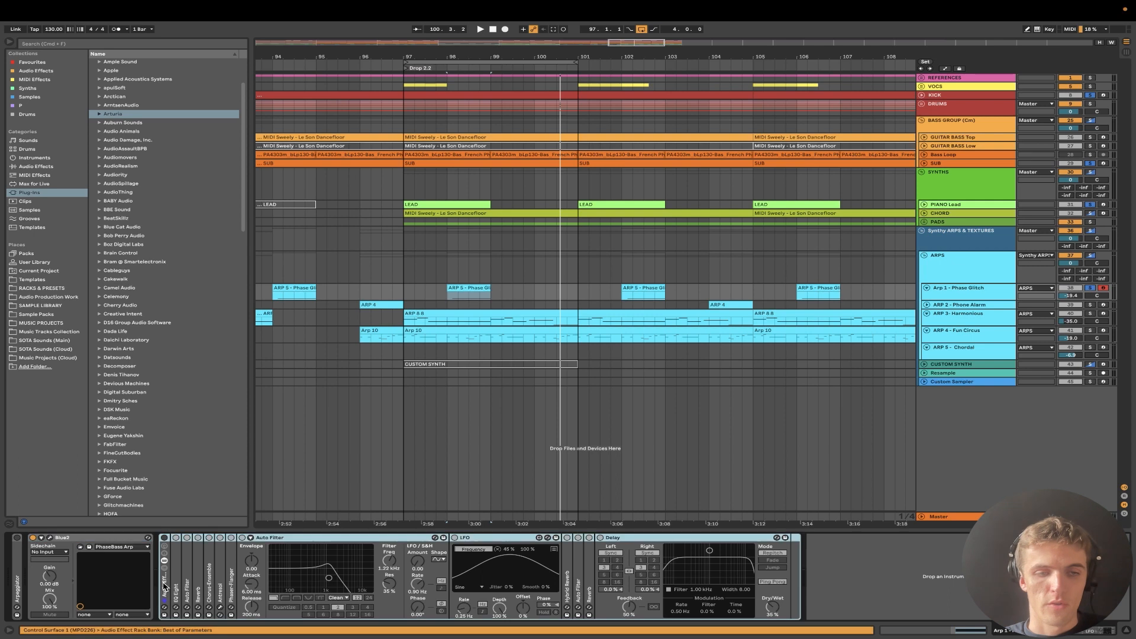
left_click(165, 537)
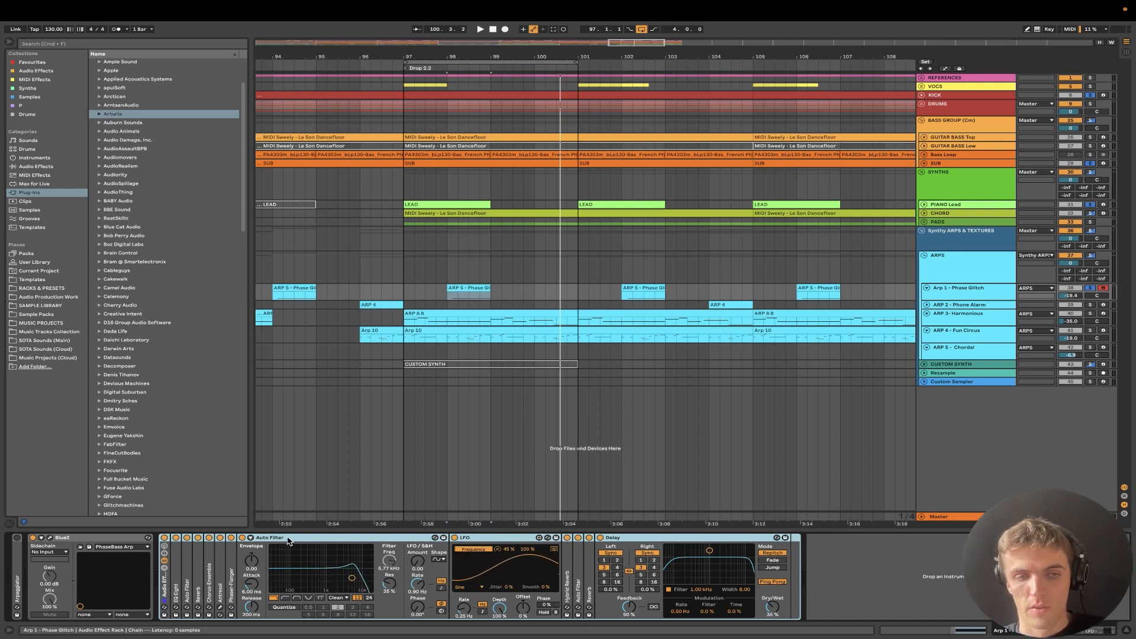
key("space")
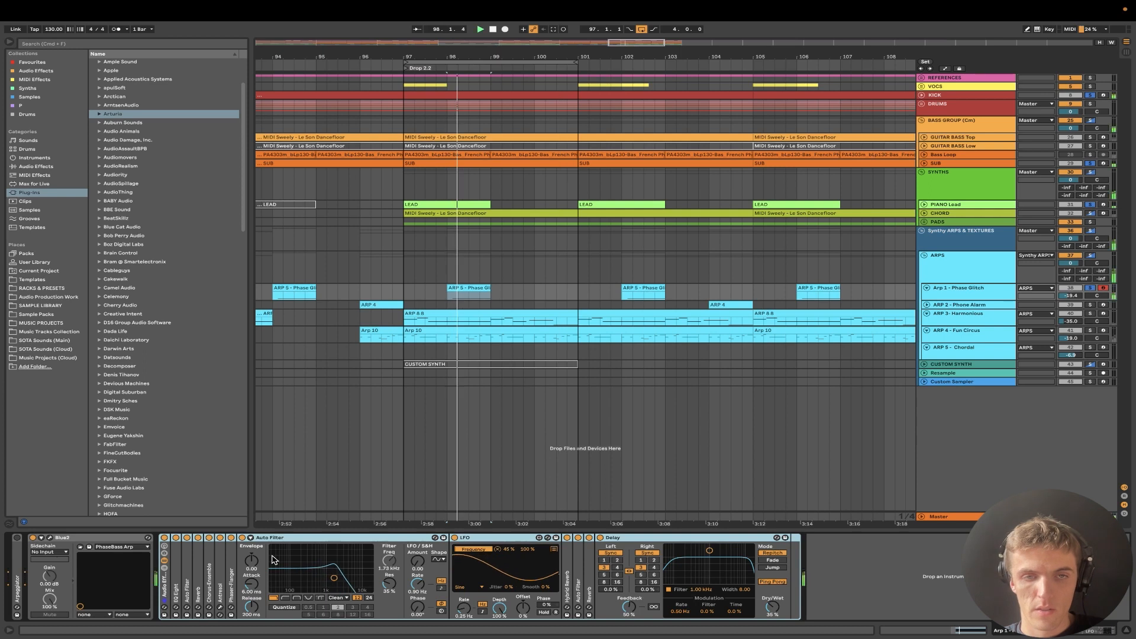
Compare Arp 1 - Phase Glitch with the expanded Auto Filter bypassed and re-enabled during playback
left_click(241, 538)
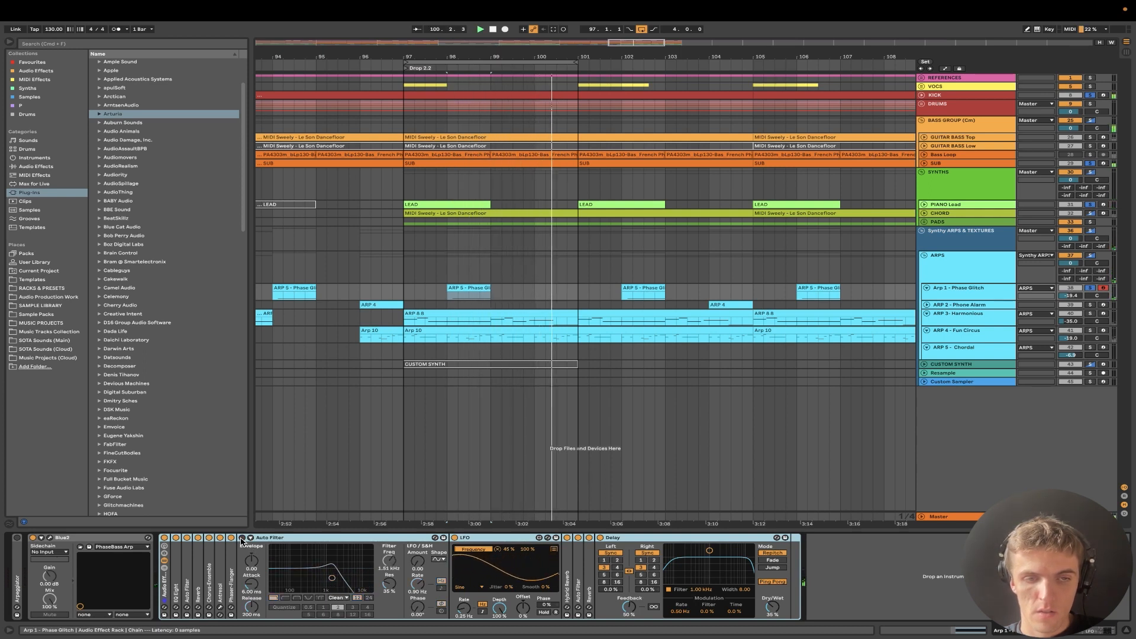
key("space")
key("space")
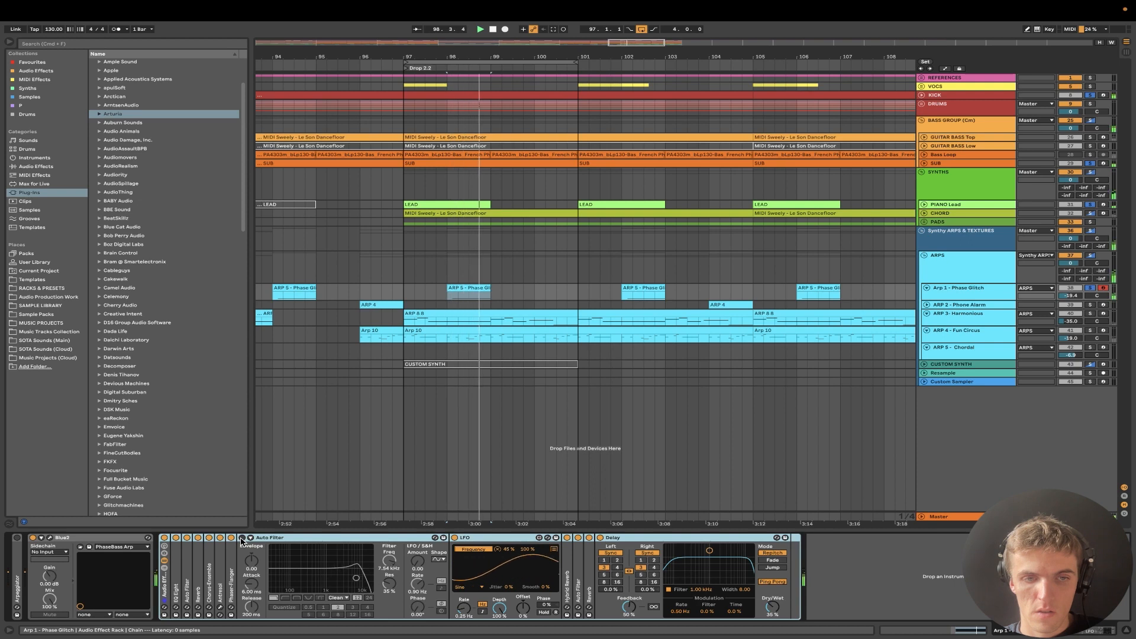
left_click(241, 538)
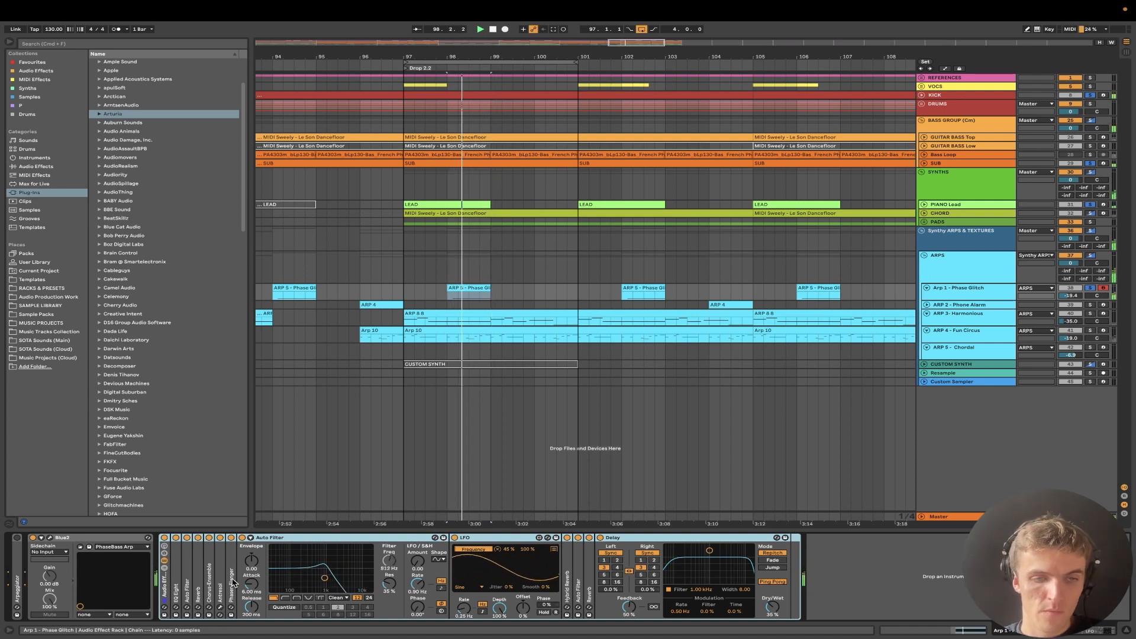
left_click(183, 596)
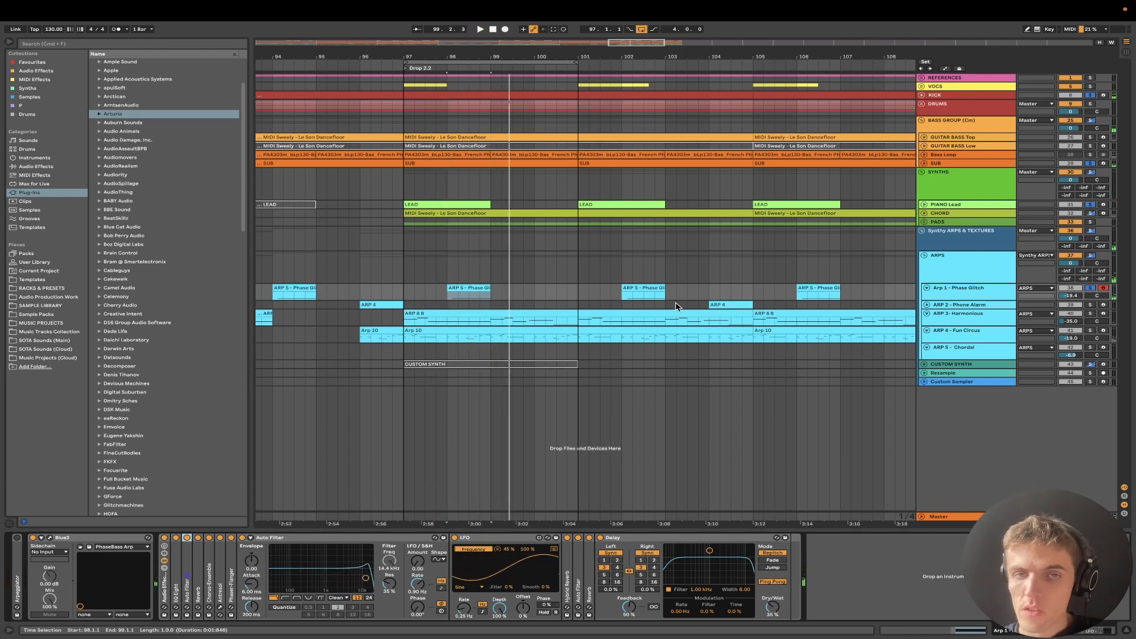
Play and loop the ARP 2 - Phone Alarm clip at bar 104, extending the loop start to bar 103
left_click(723, 306)
key("space")
key("space")
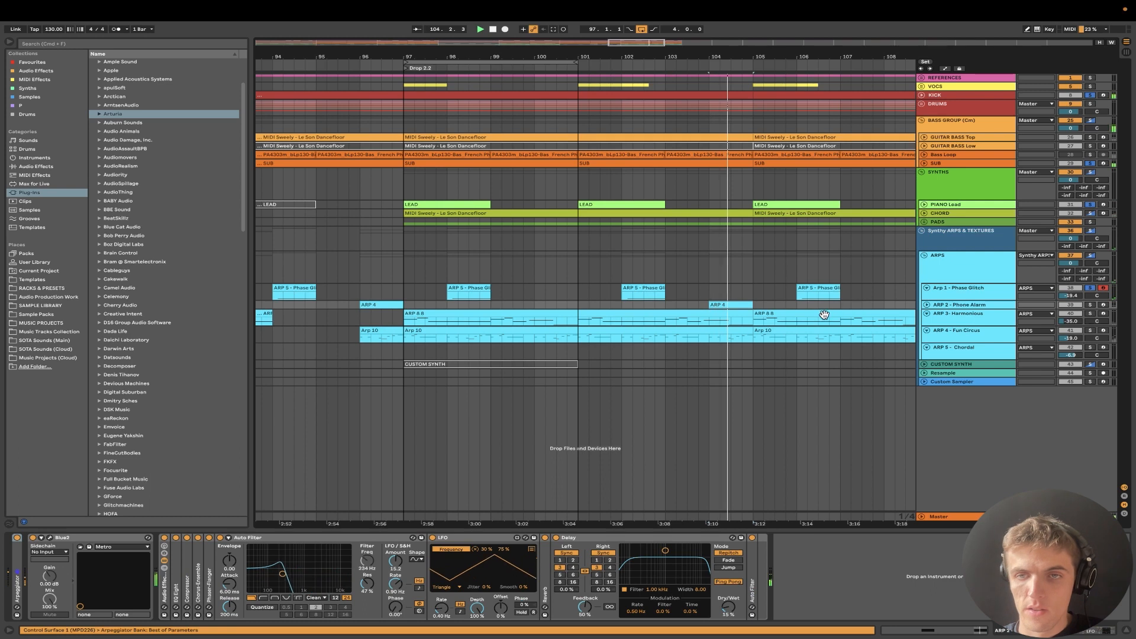
key("super+l")
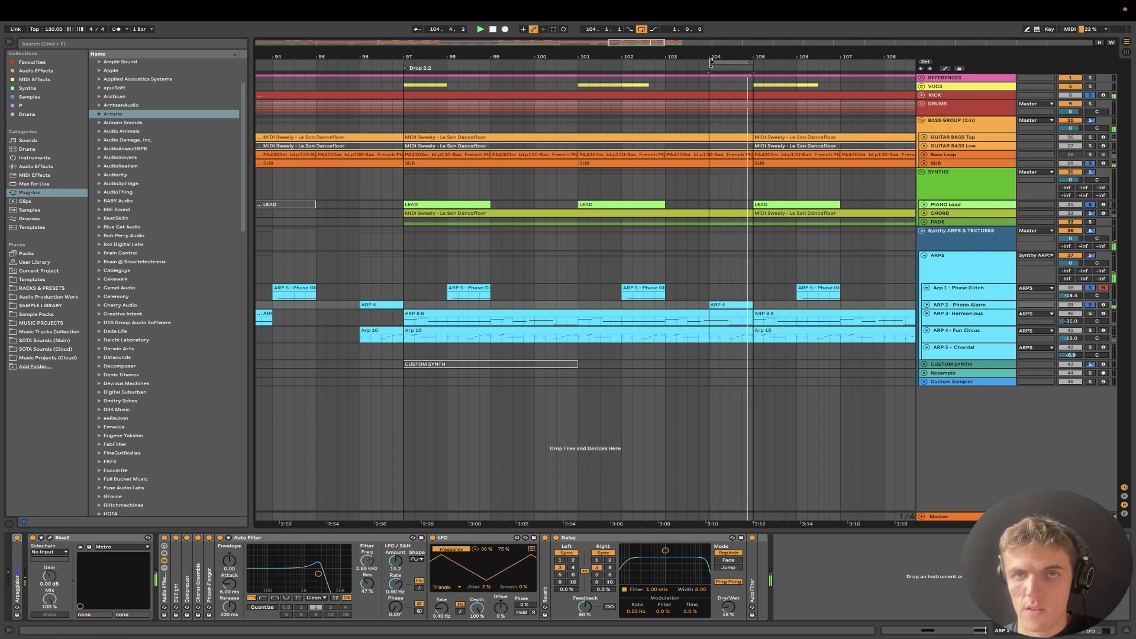
left_click_drag(711, 63, 667, 63)
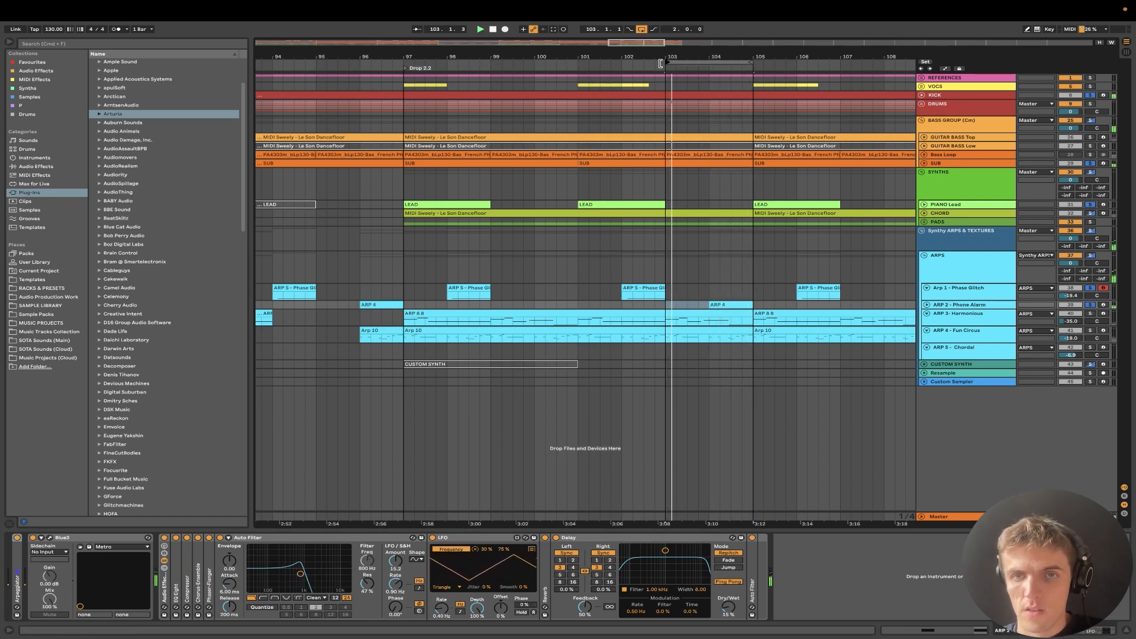
Unfold the ARP 2 - Phone Alarm track and extend the loop start to bar 101
left_click(926, 305)
scroll(793, 334, "down", 3)
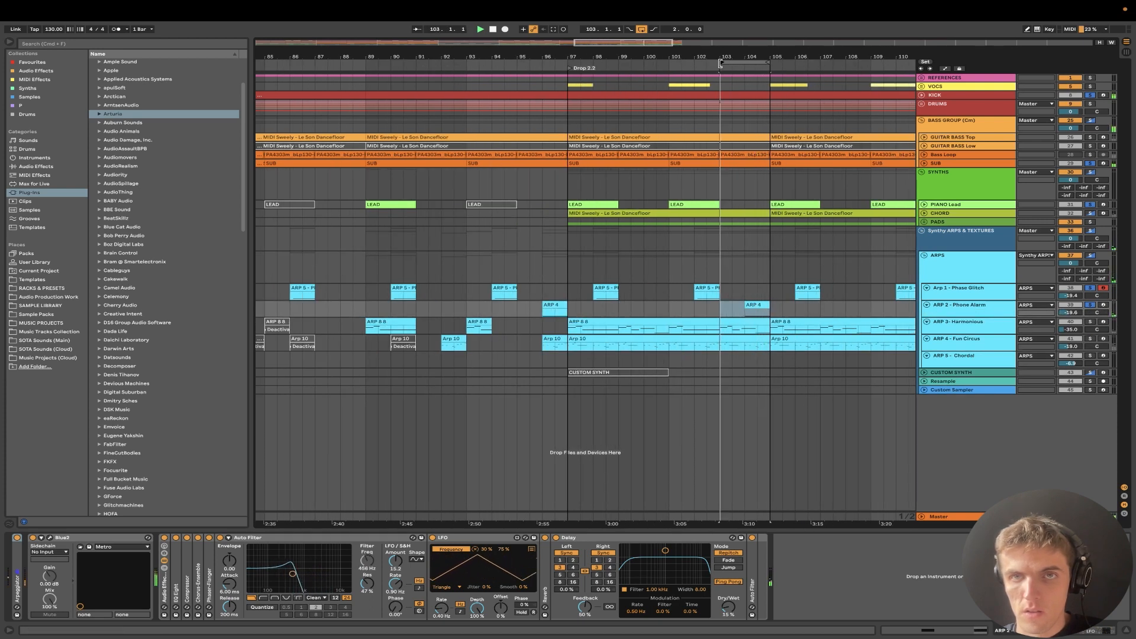
left_click_drag(720, 63, 669, 63)
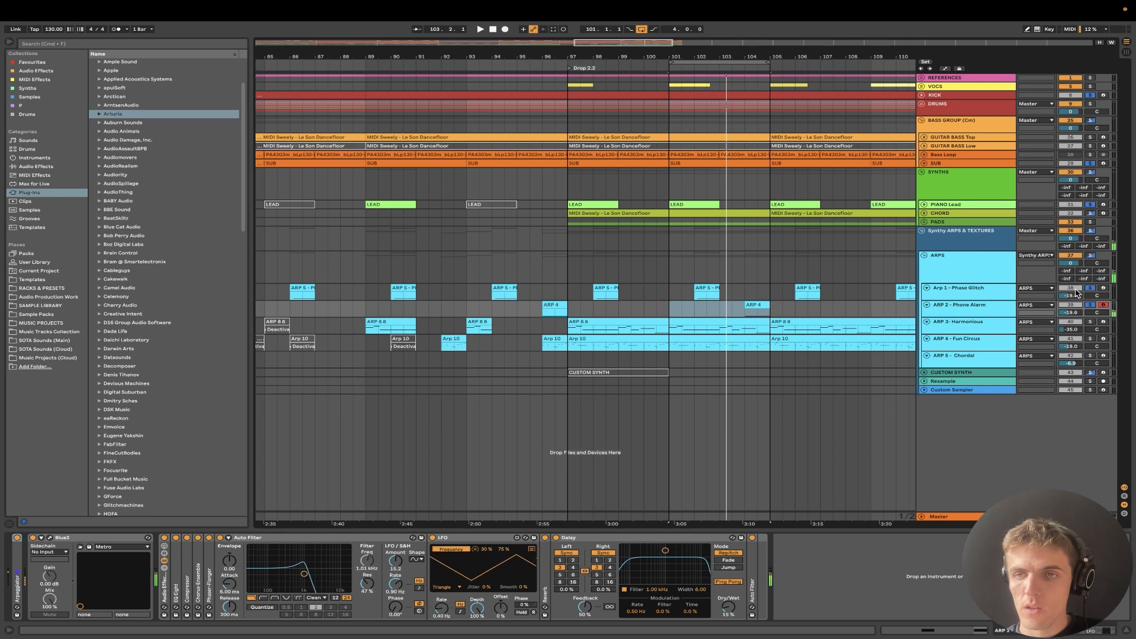
Arm ARP 3- Harmonious with only the ARPS group soloed, and open the Arp 1 - Phase Glitch clip at bar 102 in the note editor
left_click(1104, 289)
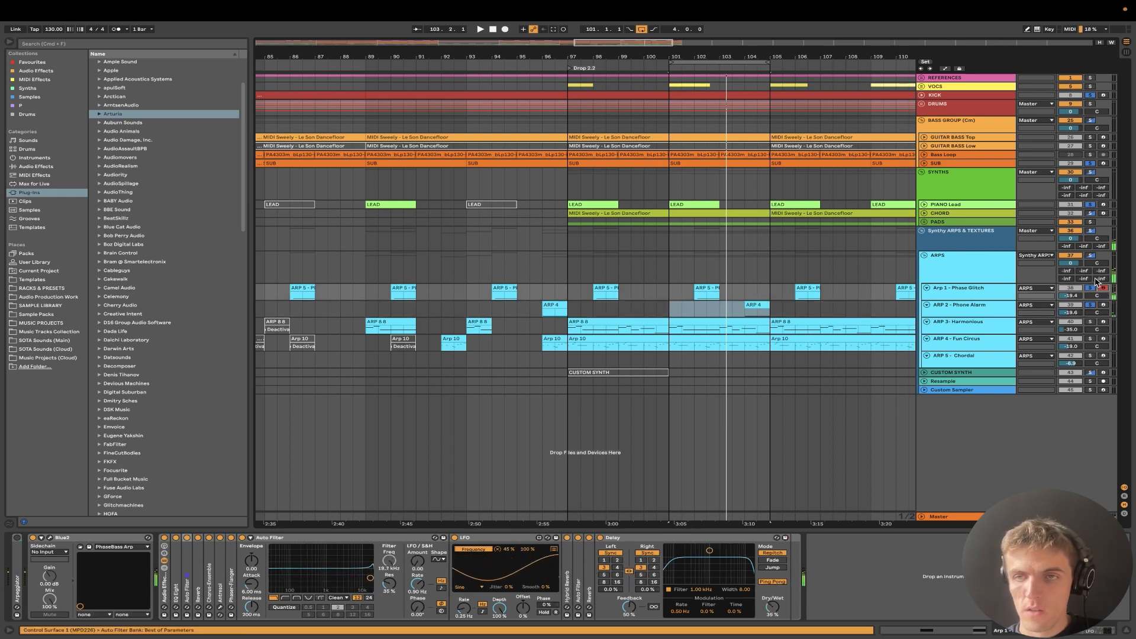
left_click(1104, 322)
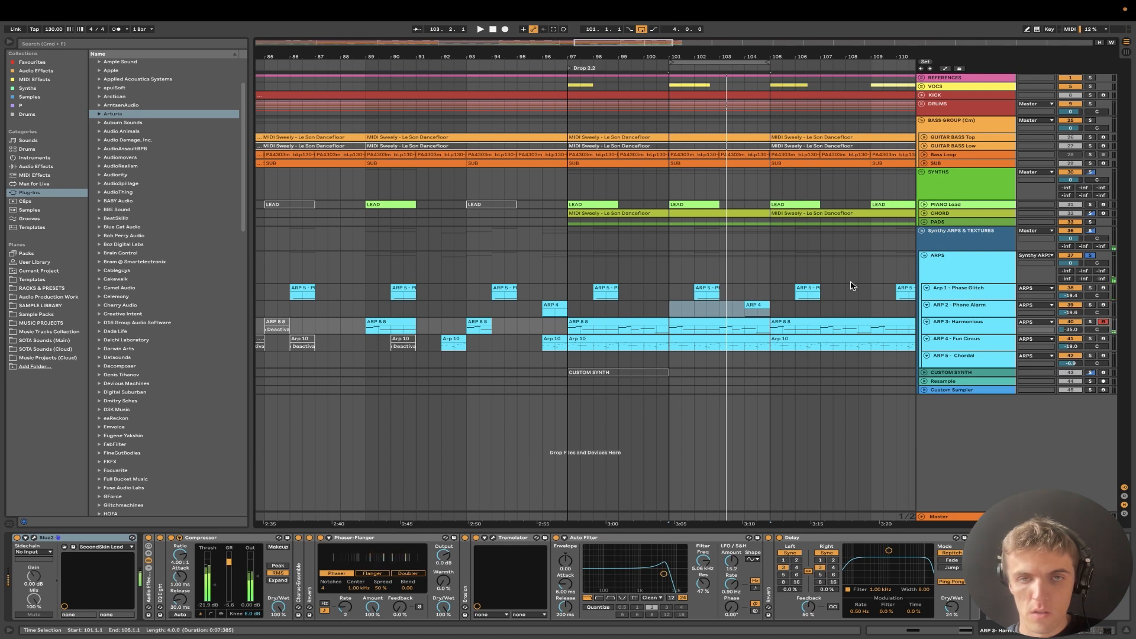
scroll(825, 296, "down", 2)
double_click(724, 289)
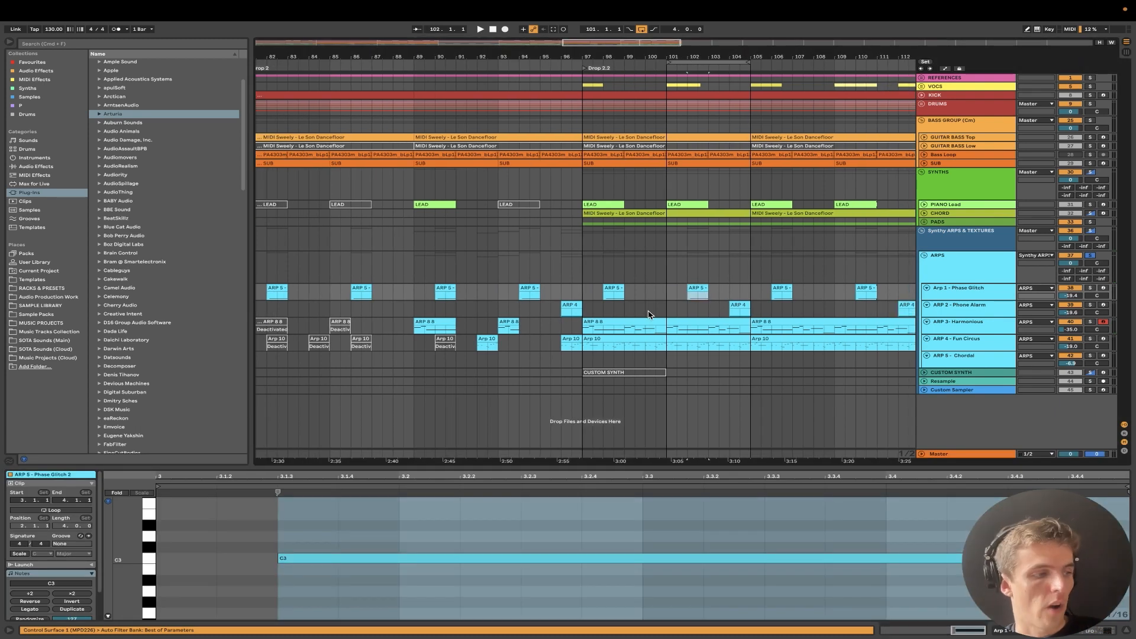
Try extending the start of the Arp 1 - Phase Glitch clip at bar 98 back to bar 97, and undo it
scroll(604, 286, "up", 3)
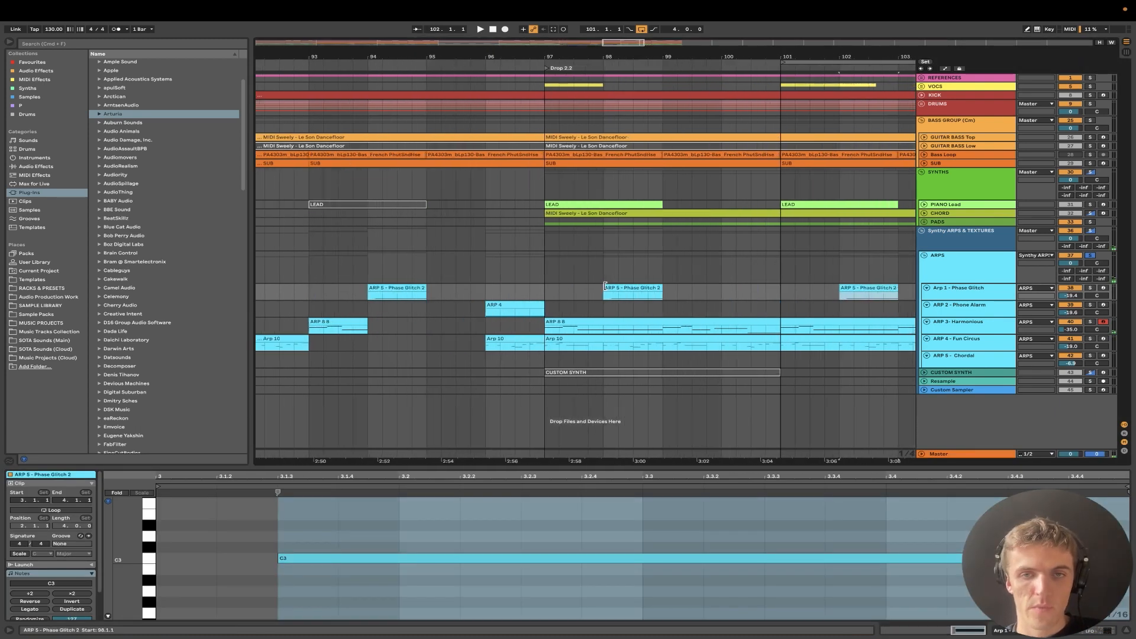
left_click_drag(605, 287, 543, 286)
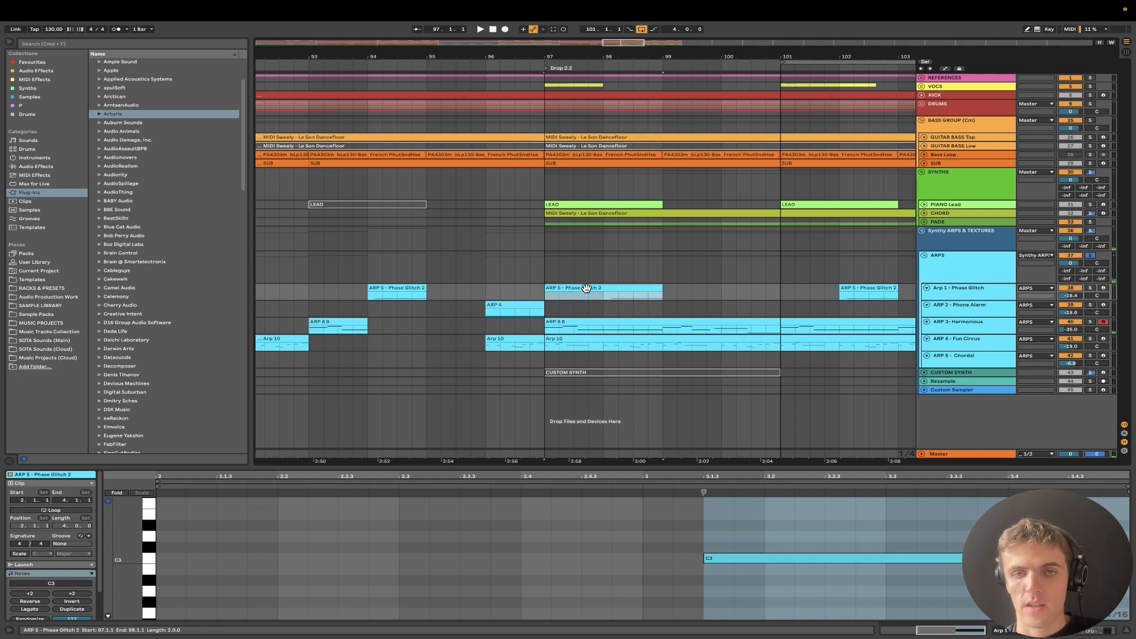
key("super+z")
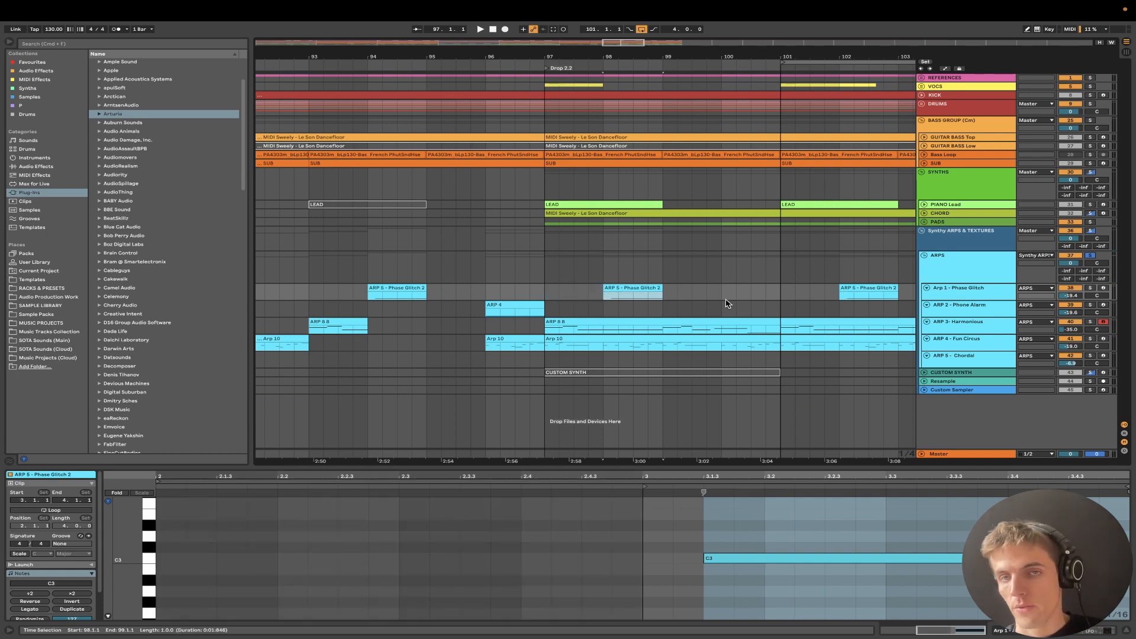
scroll(733, 306, "down", 5)
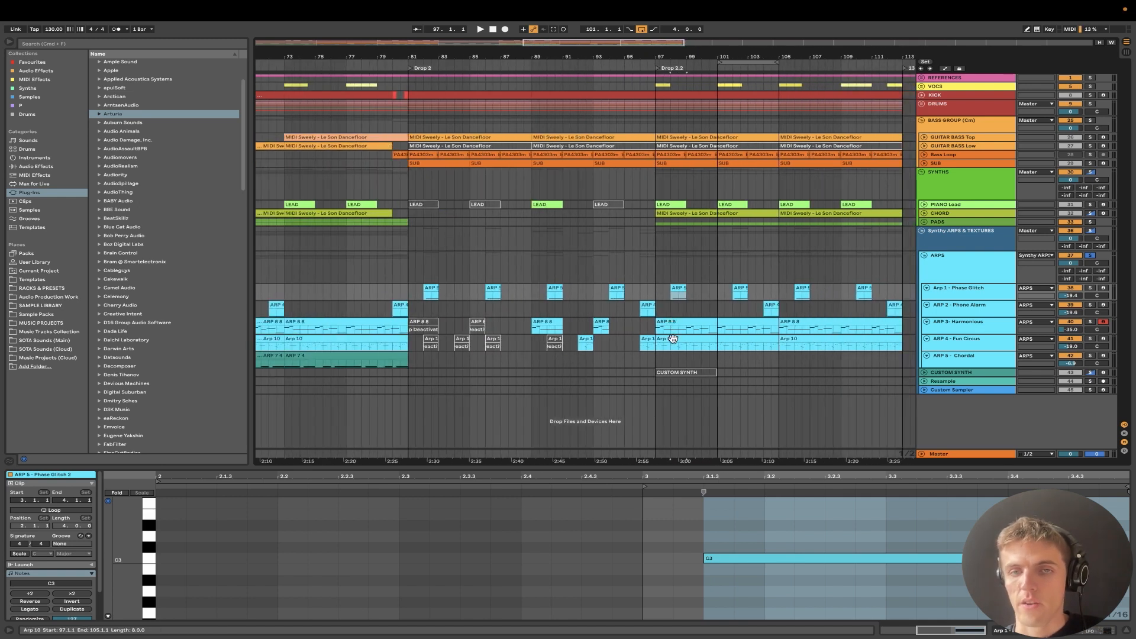
Open the Arp 10 and ARP 8 8 clips at bar 97 in turn to examine their notes and placement in Drop 2.2
left_click(673, 338)
left_click(680, 323)
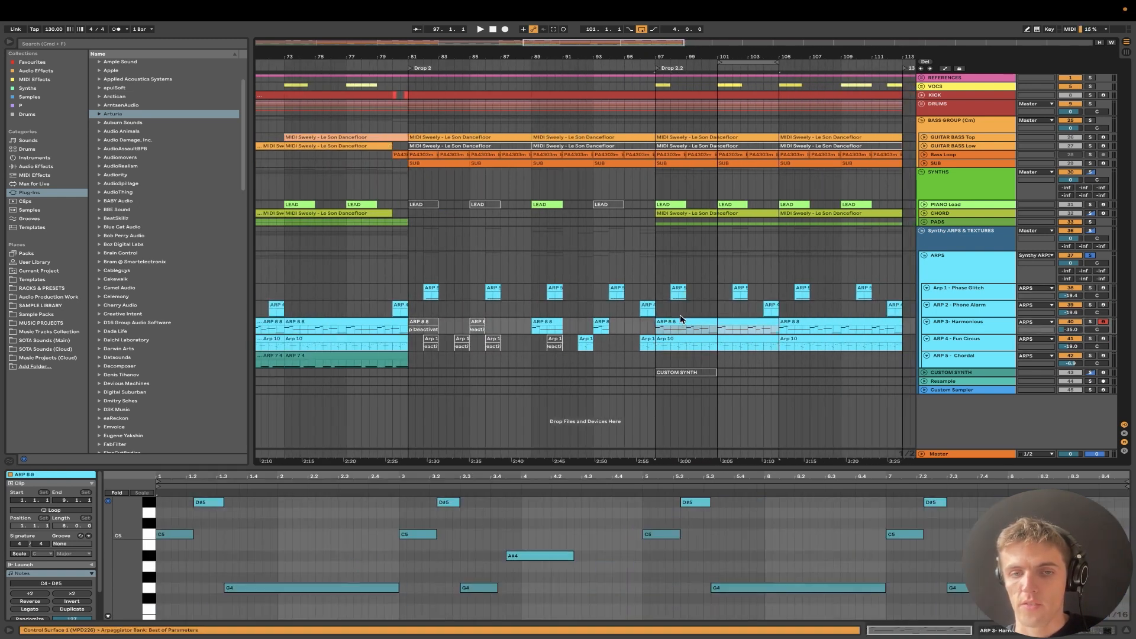
scroll(682, 301, "right", 2)
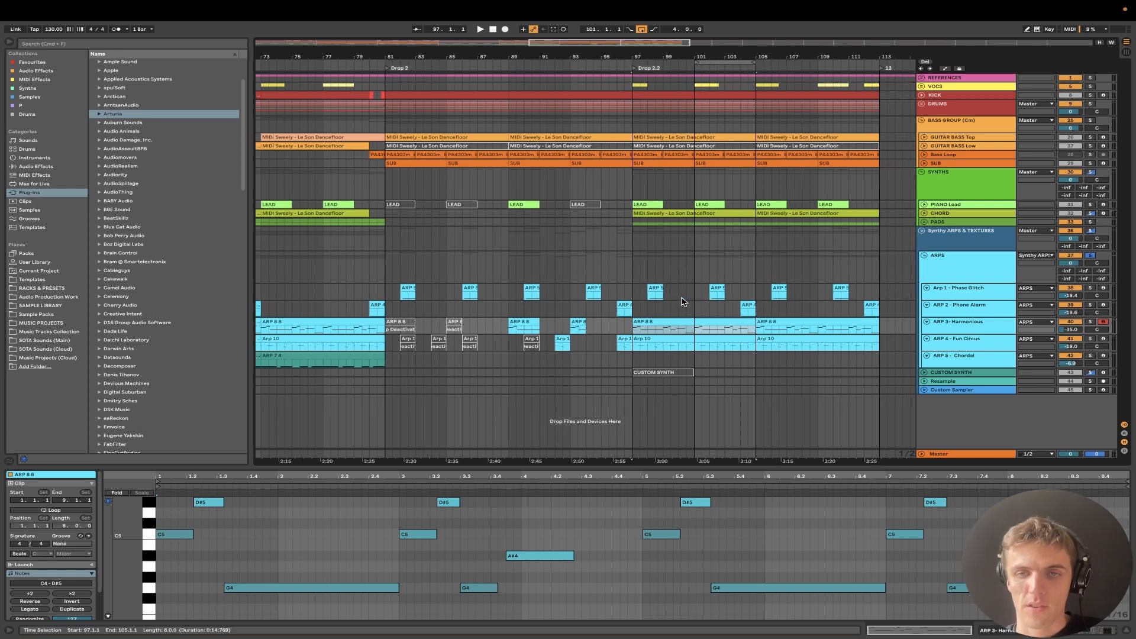
scroll(681, 302, "up", 4)
scroll(681, 302, "down", 3)
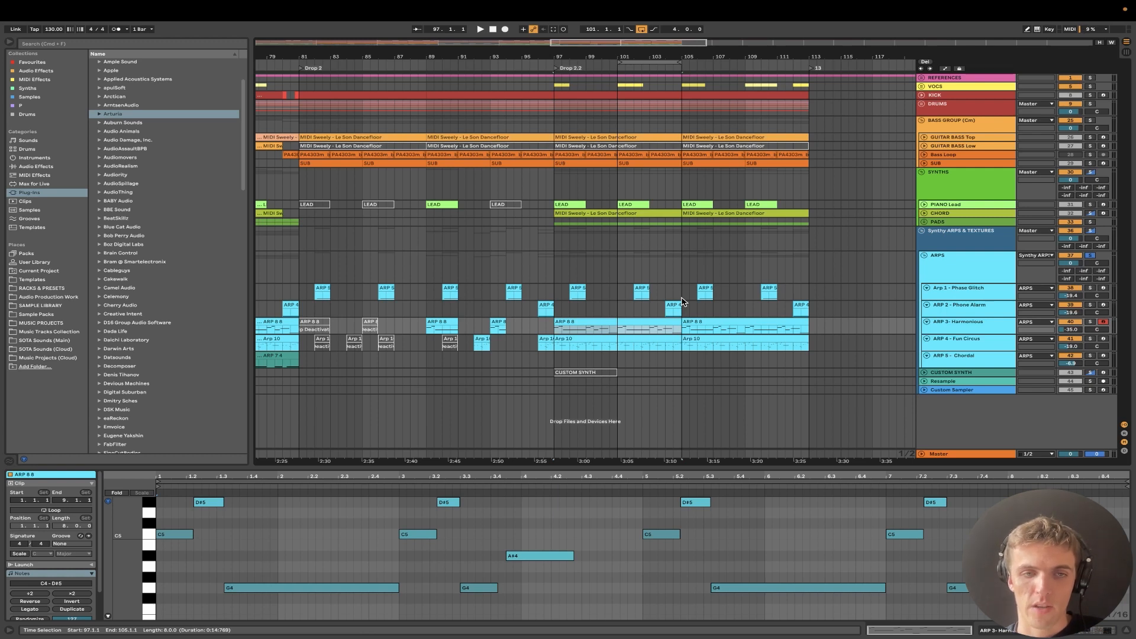
scroll(682, 302, "up", 8)
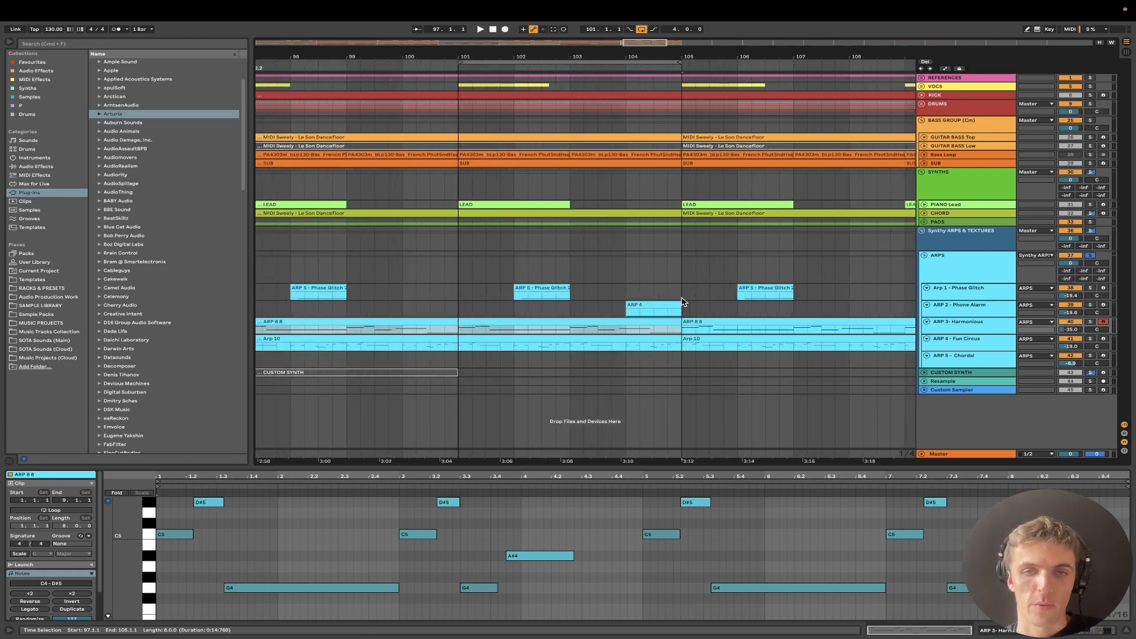
scroll(373, 272, "down", 2)
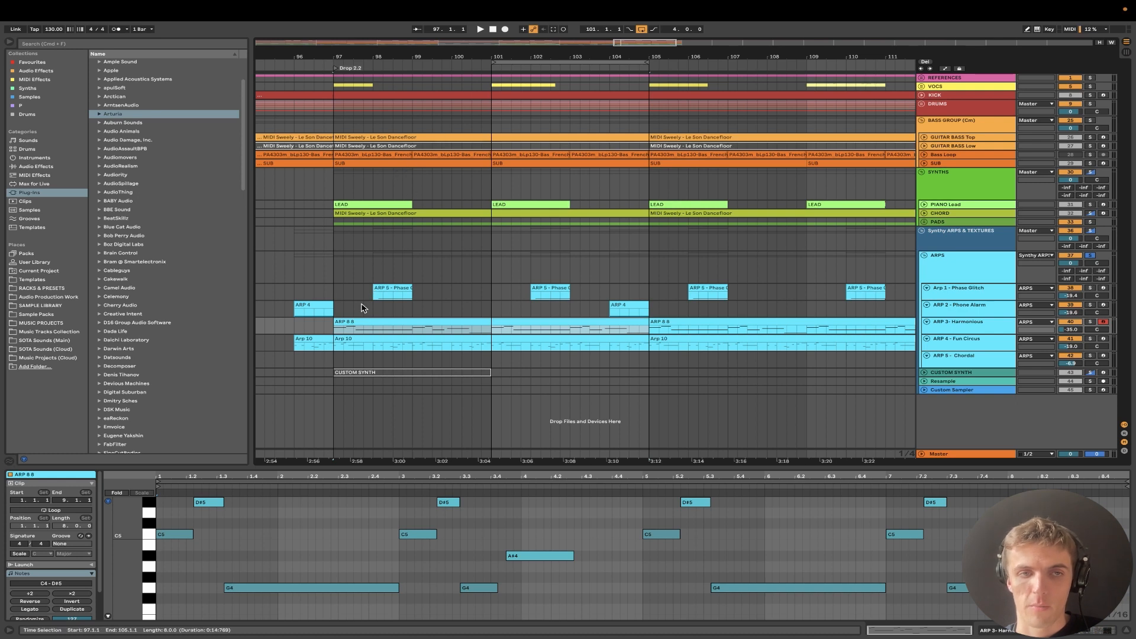
Play the ARPS group from the ARP 4 clip at bar 104, and select the Arp 1 - Phase Glitch and ARP 2 - Phone Alarm tracks
left_click(612, 303)
key("space")
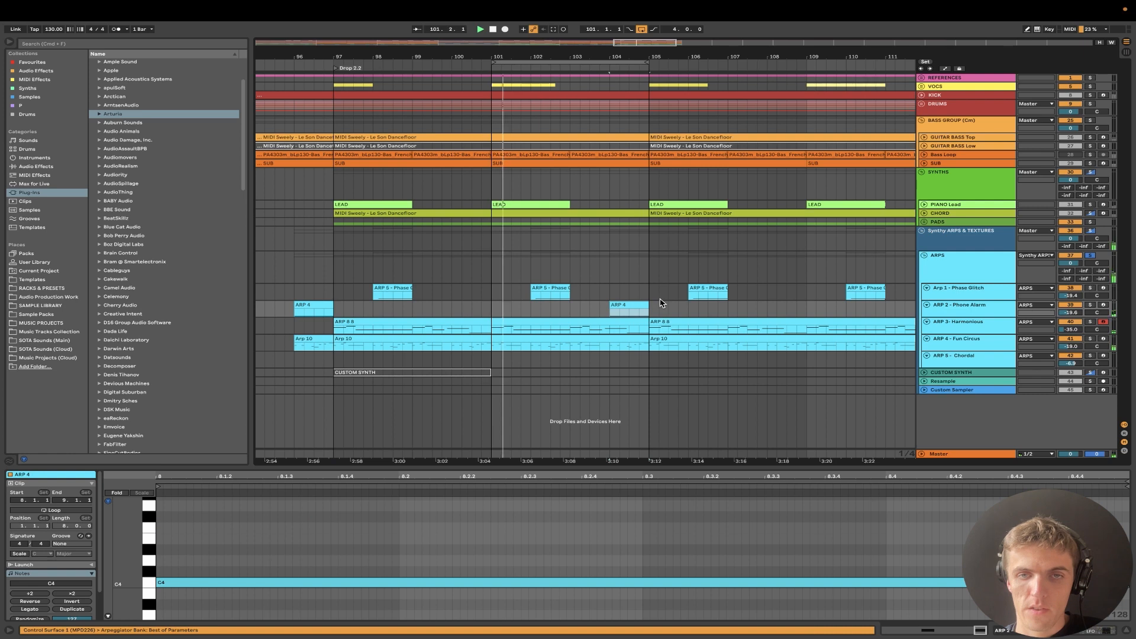
scroll(662, 304, "down", 5)
left_click(959, 297)
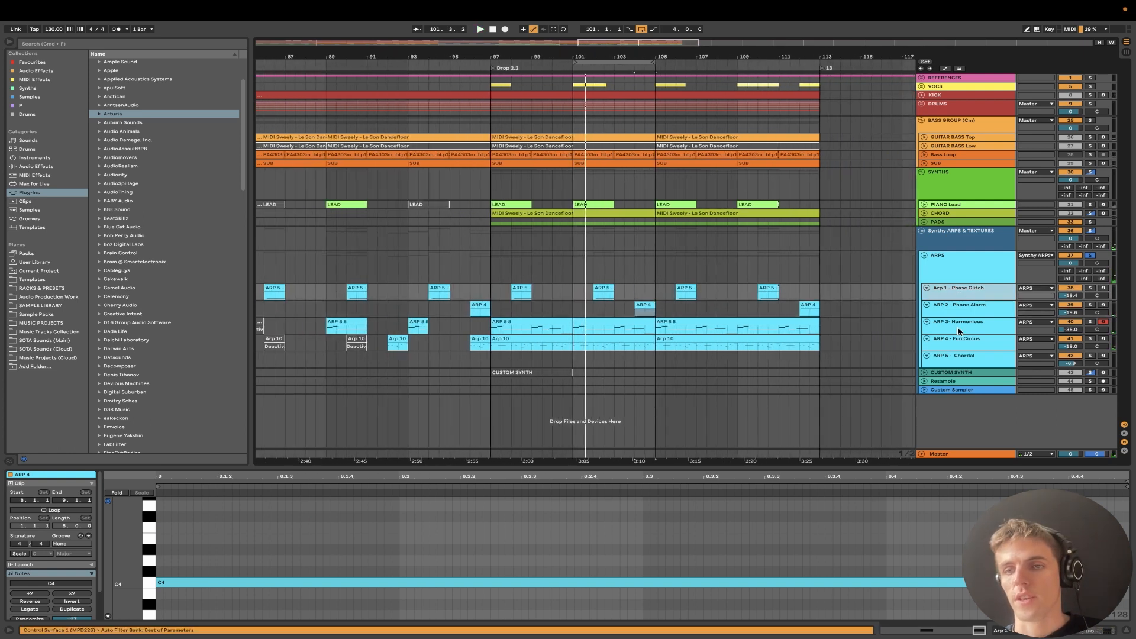
left_click(971, 314)
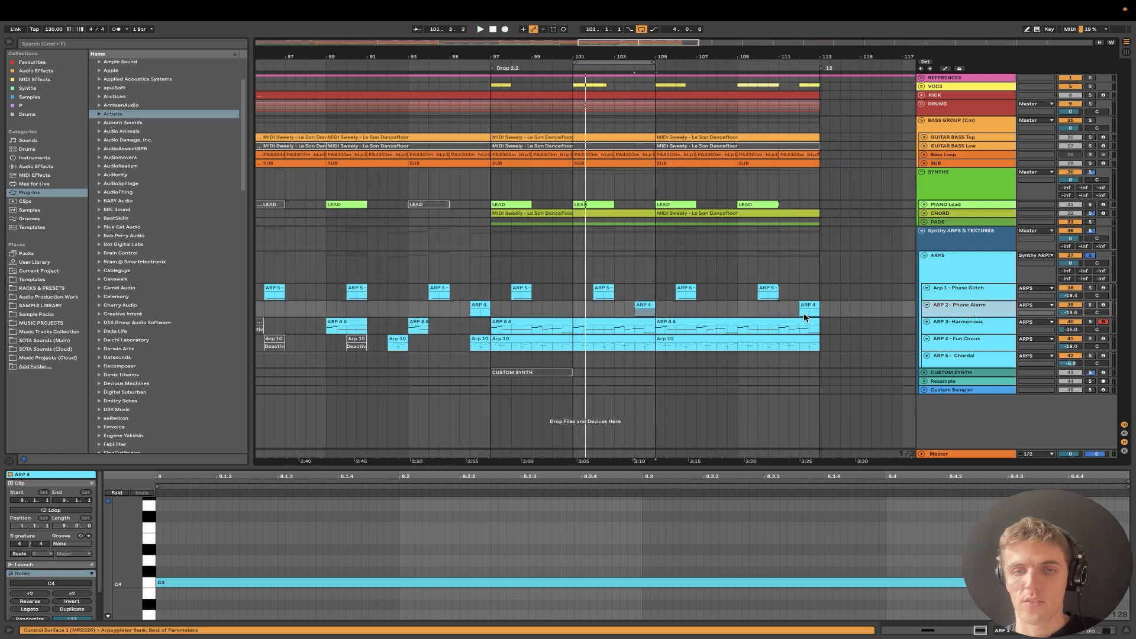
Play the ARP 8 8 clip from bar 97 with ARP 3- Harmonious soloed, enlarging the note editor to show its full pitch range
left_click(641, 323)
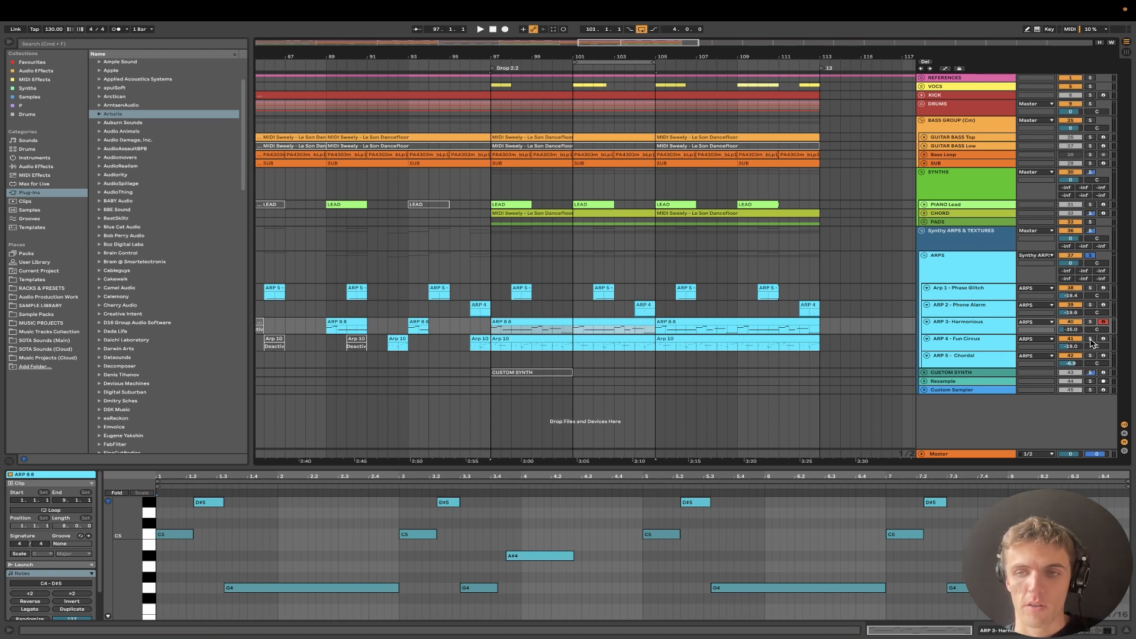
left_click(1091, 340)
left_click(580, 322)
key("space")
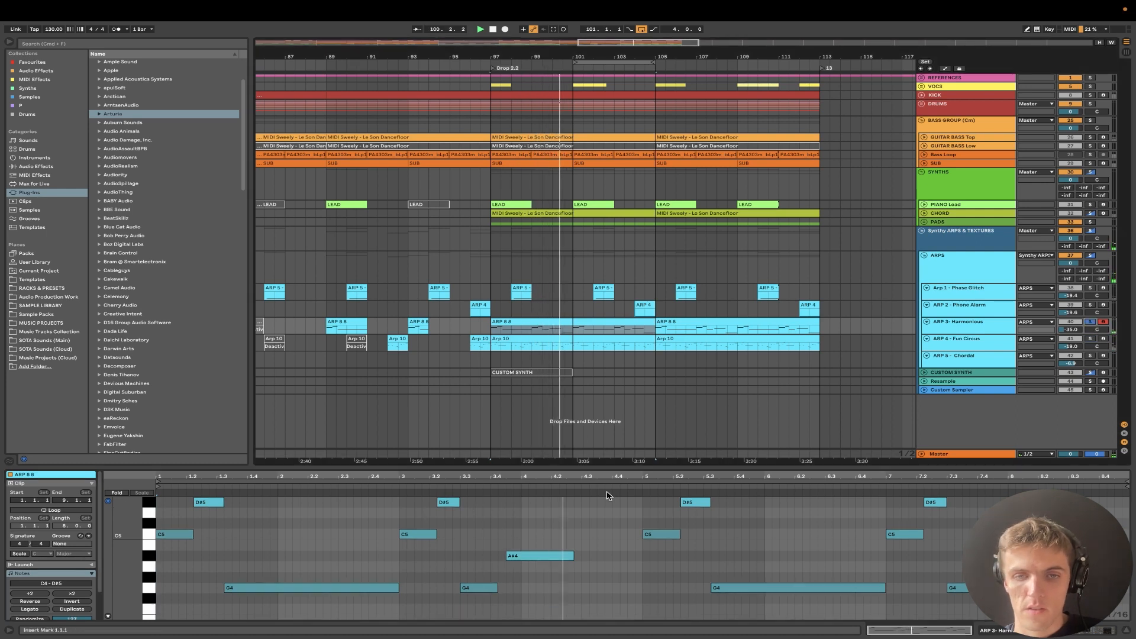
left_click_drag(120, 546, 104, 546)
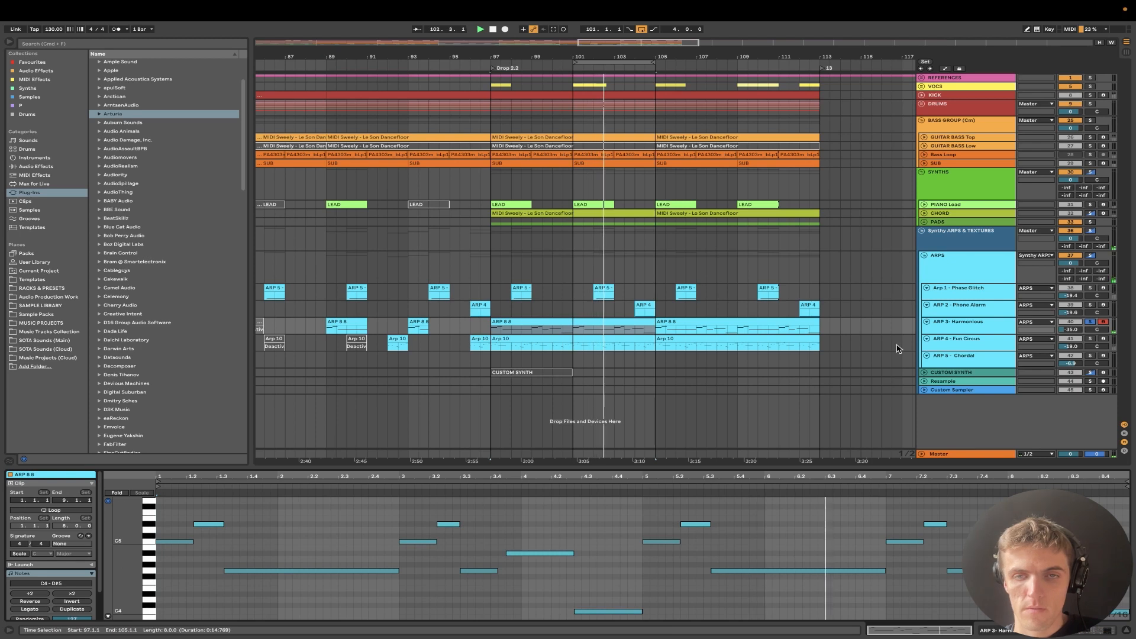
left_click_drag(824, 465, 823, 430)
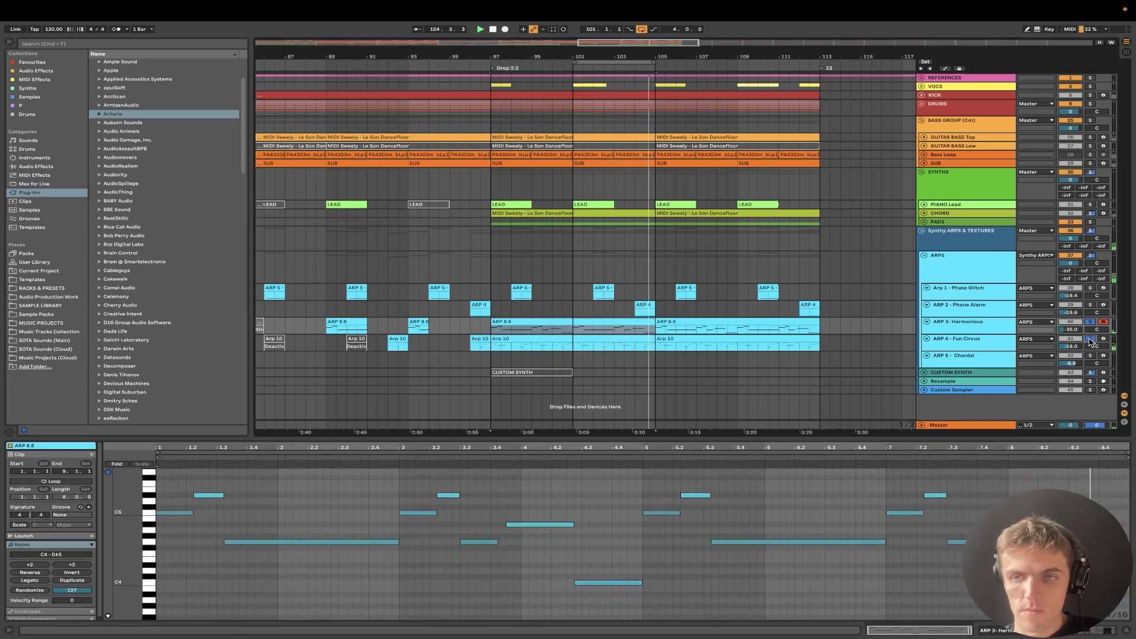
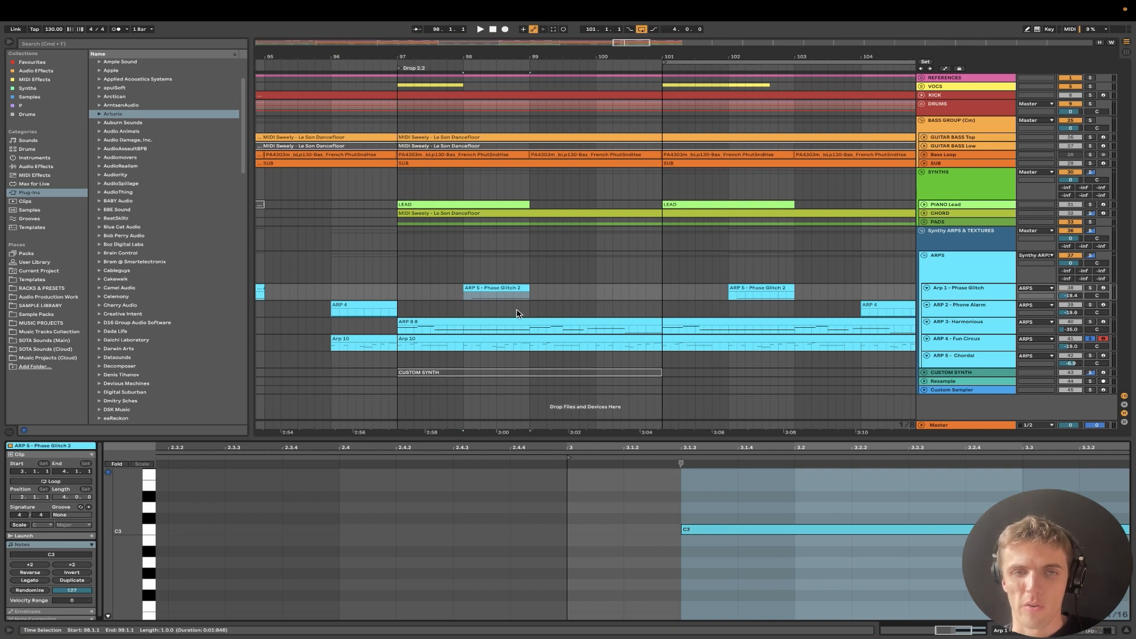
Open the ARP 8 8 clip at bar 97 in the note editor and select all of its C5 notes
scroll(517, 314, "down", 3)
left_click(508, 324)
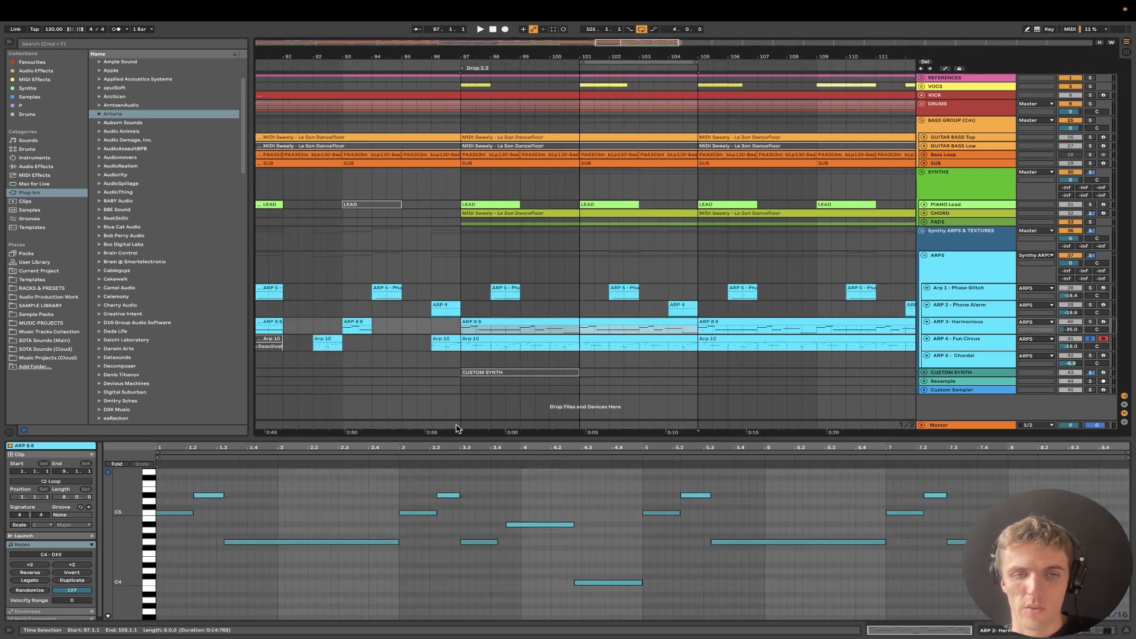
scroll(185, 540, "up", 5)
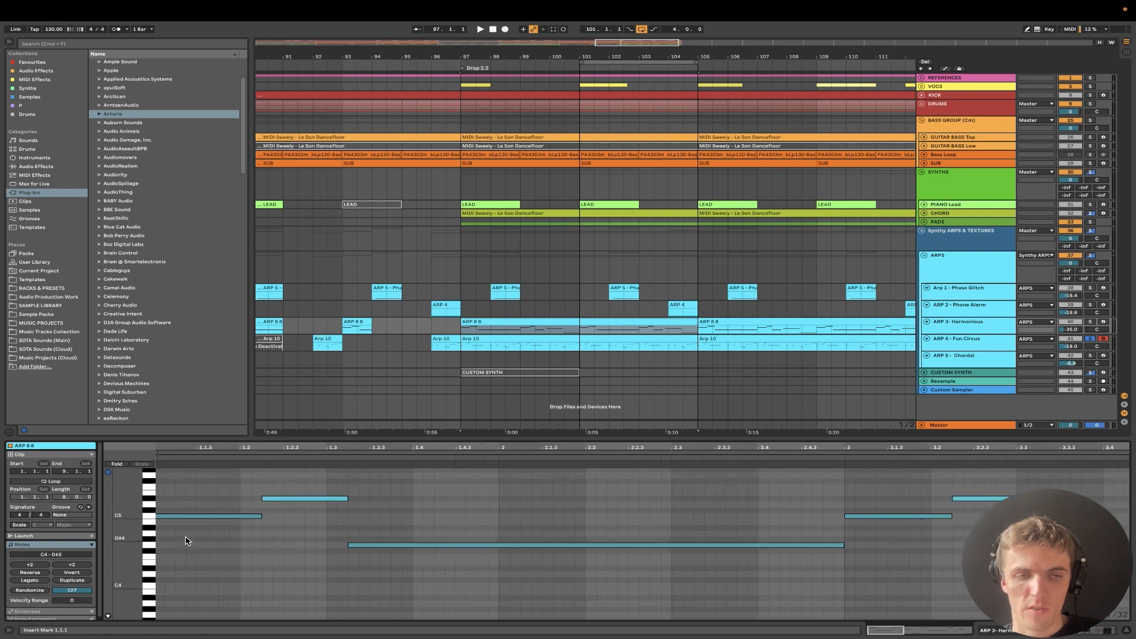
left_click(148, 519)
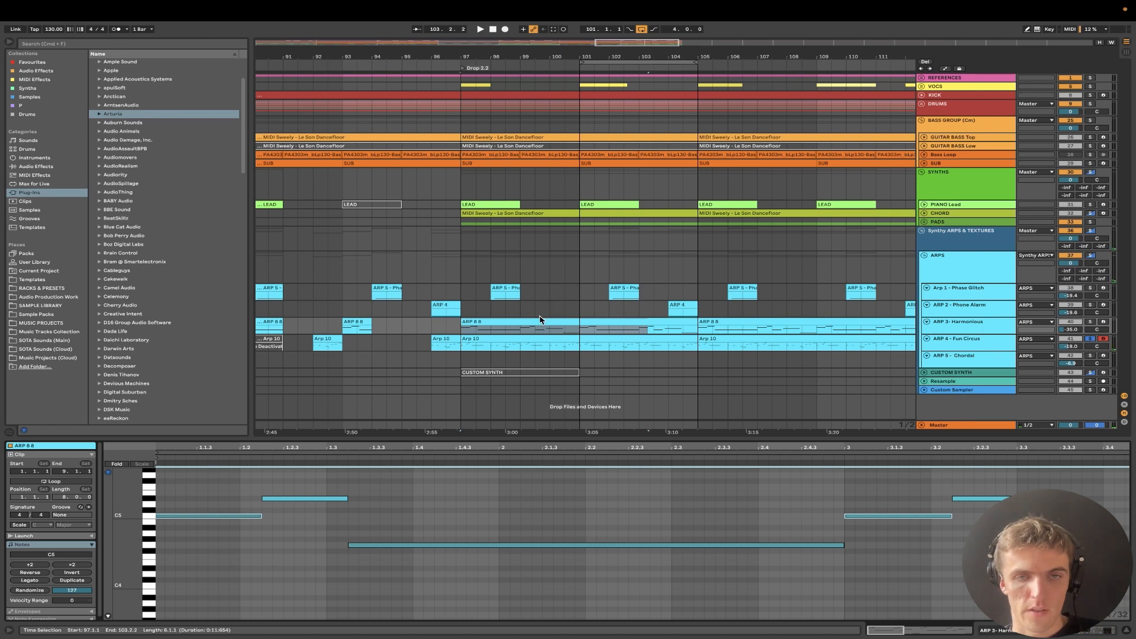
Play the Arp 10 clip from bar 97 with ARP 4 - Fun Circus soloed, examining its notes
left_click(525, 340)
key("space")
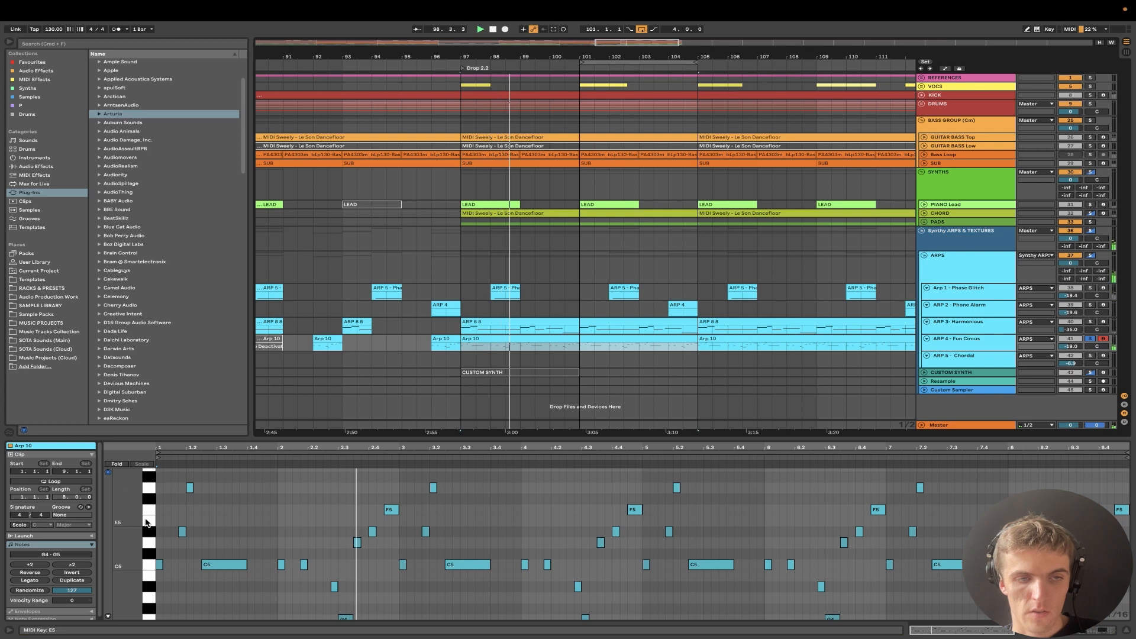
scroll(444, 556, "down", 1)
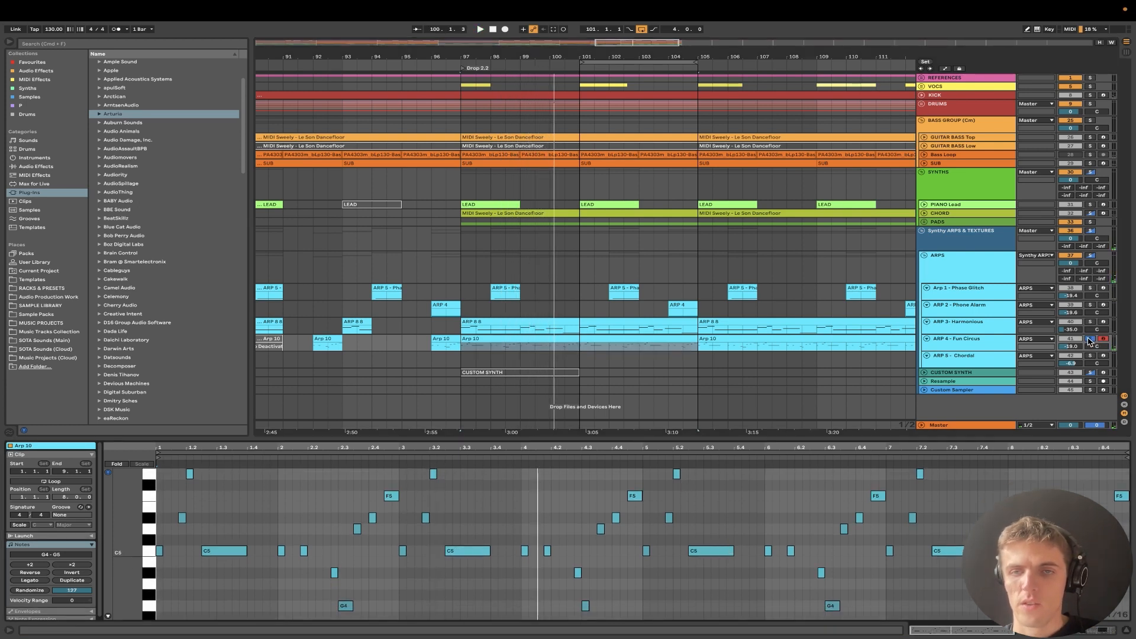
Replay ARP 4 - Fun Circus from bar 97, adding the SUB, KICK and PIANO Lead tracks to the solo
left_click(984, 348)
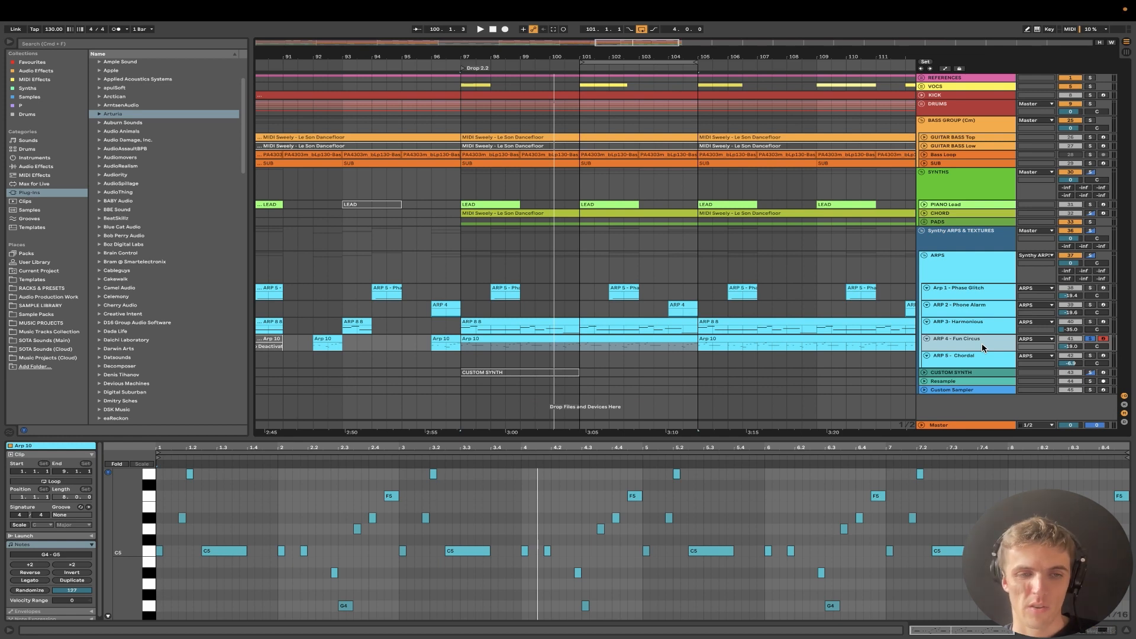
key("space")
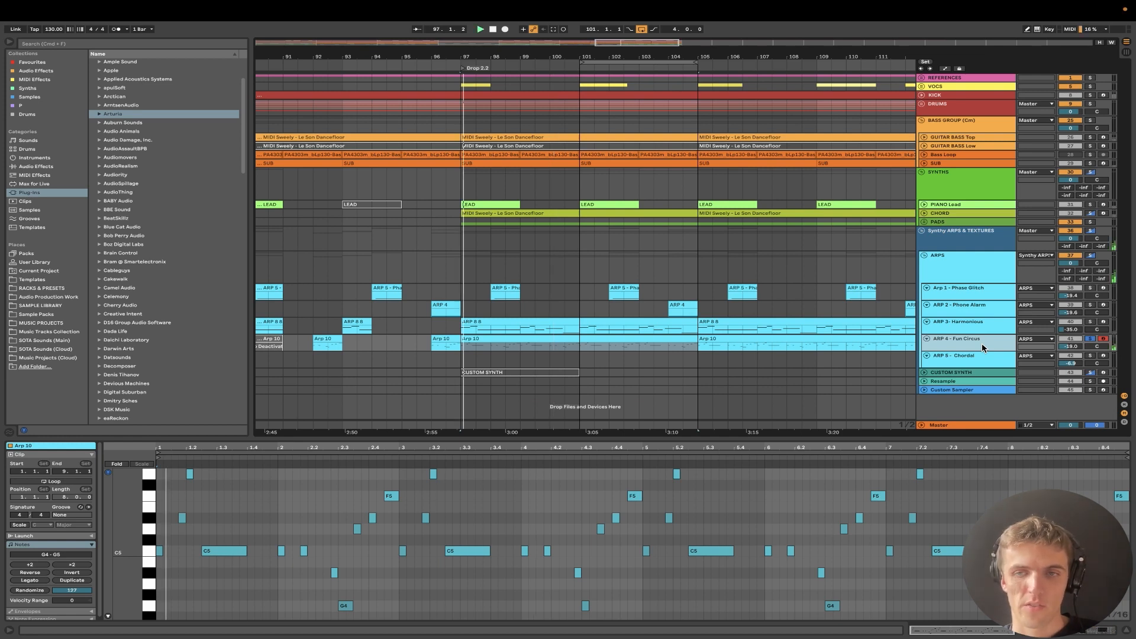
left_click(1090, 164)
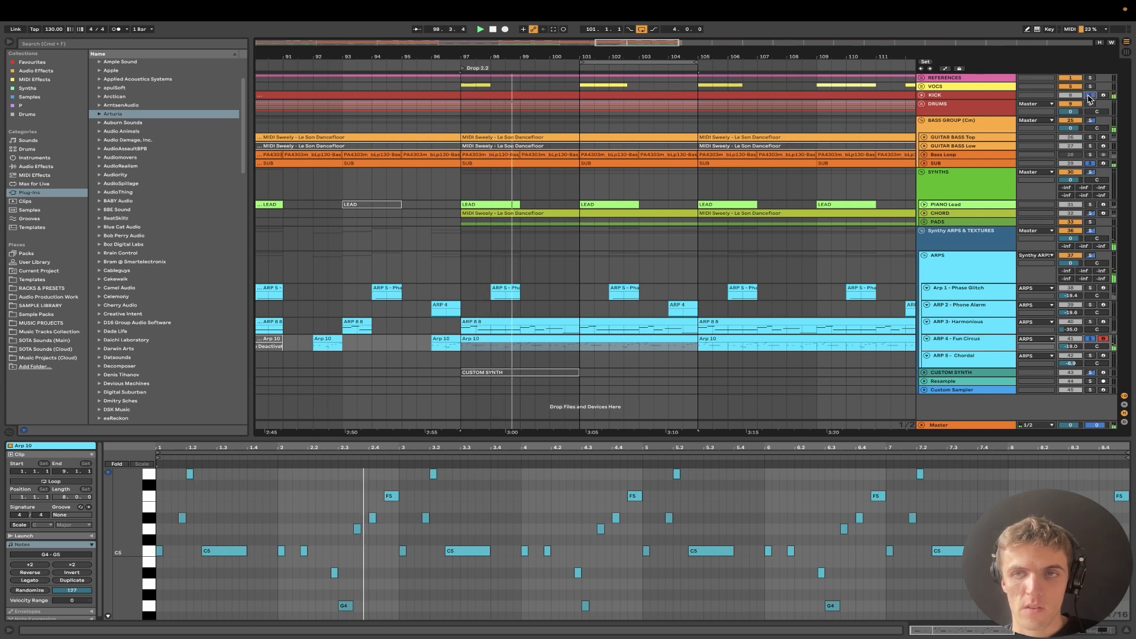
left_click(1090, 95)
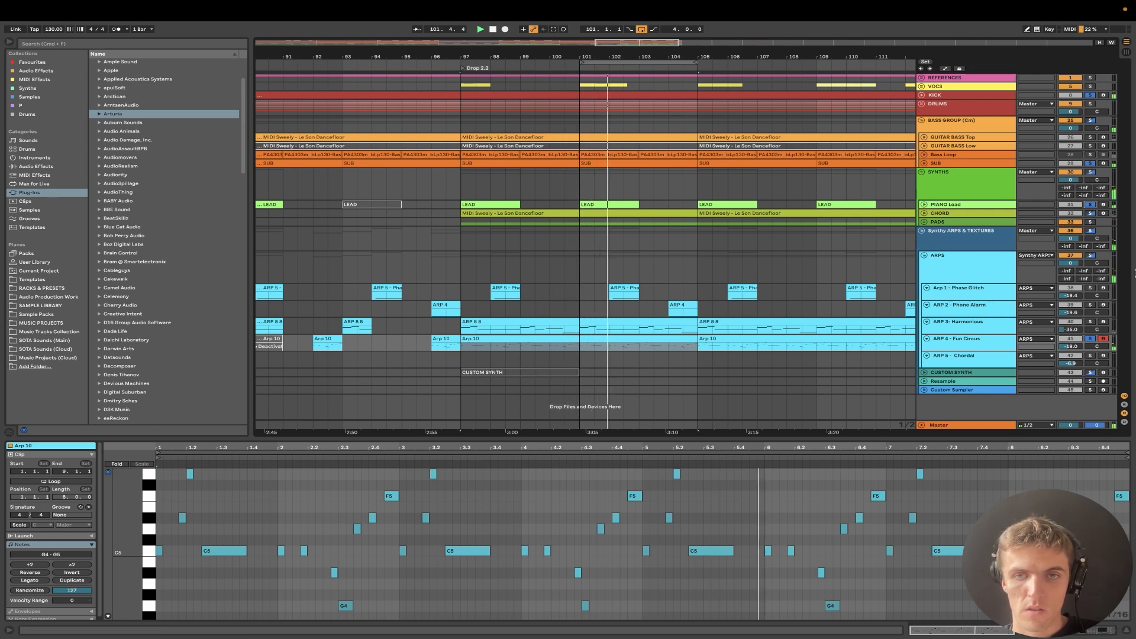
Play the ARP 7 4 clip from bar 73 with ARP 5 - Chordal soloed, and set the track's volume to about -8.2 dB
left_click(984, 360)
scroll(387, 364, "down", 5)
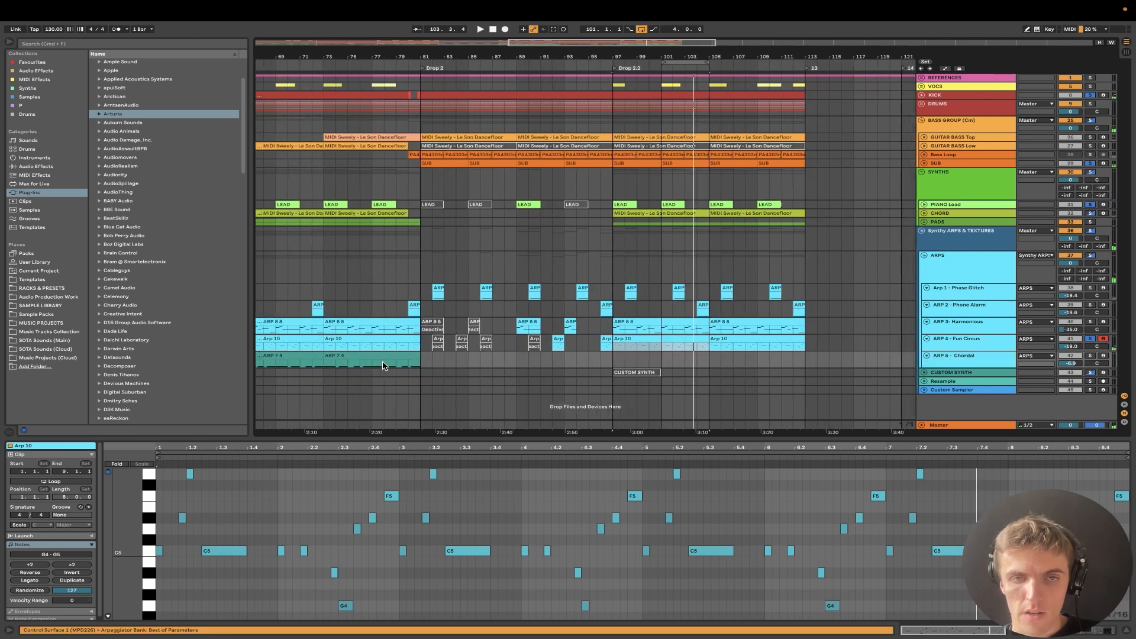
left_click(399, 355)
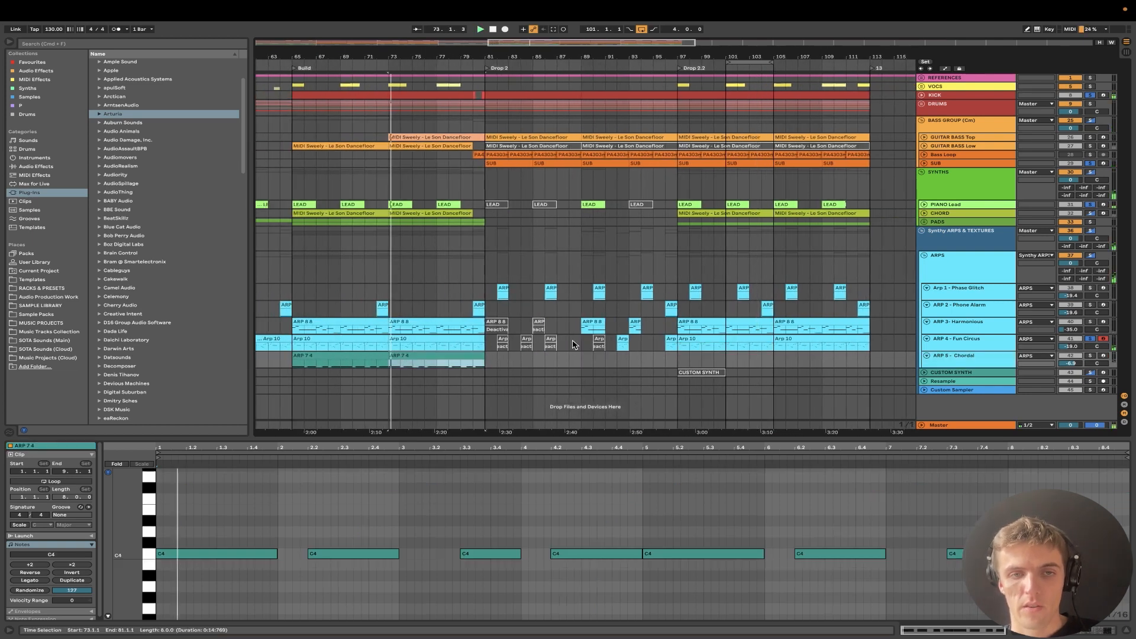
left_click(1091, 357)
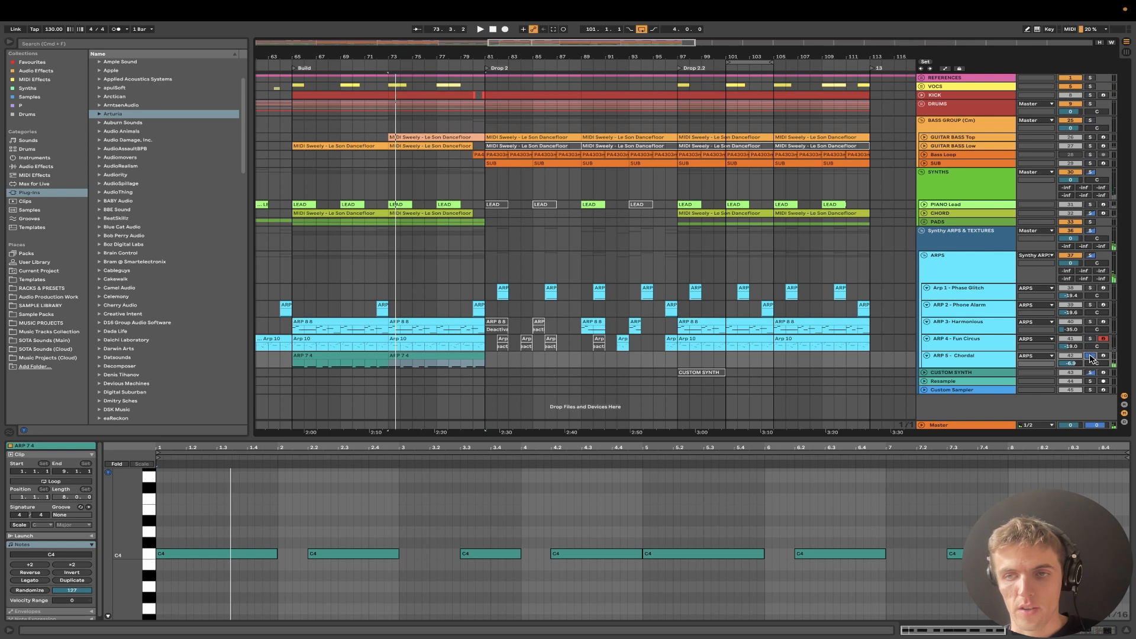
left_click_drag(1070, 363, 1070, 379)
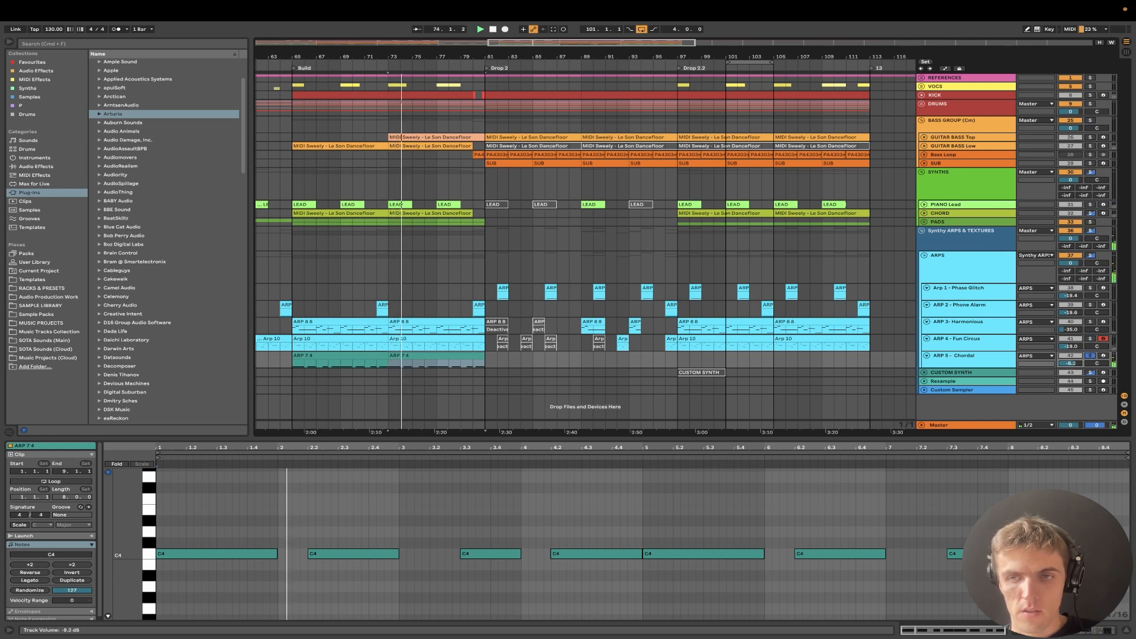
Show the device chain of ARP 5 - Chordal and that of ARP 4 - Fun Circus, examining their Blue2 presets and Auto Filter
key("shift+Tab")
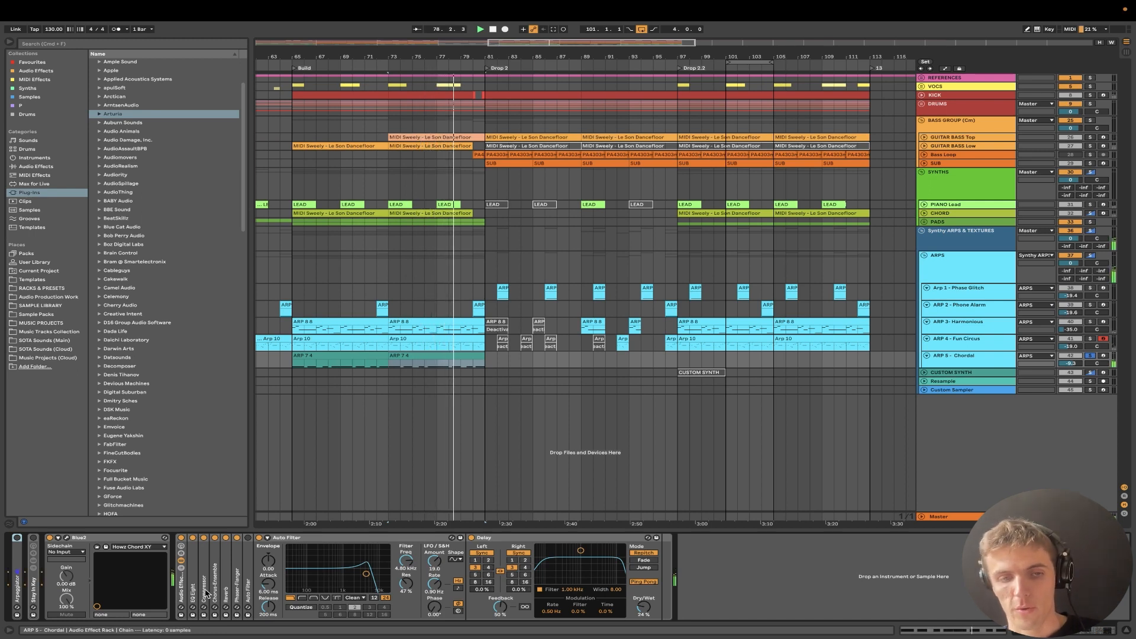
left_click(941, 343)
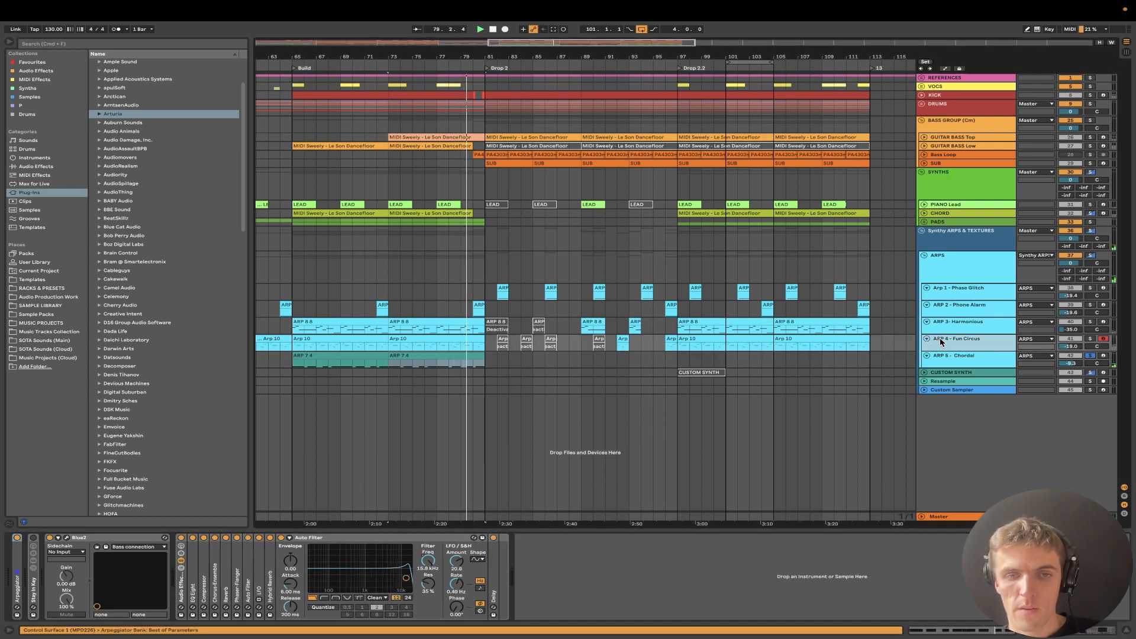
left_click_drag(428, 568, 429, 558)
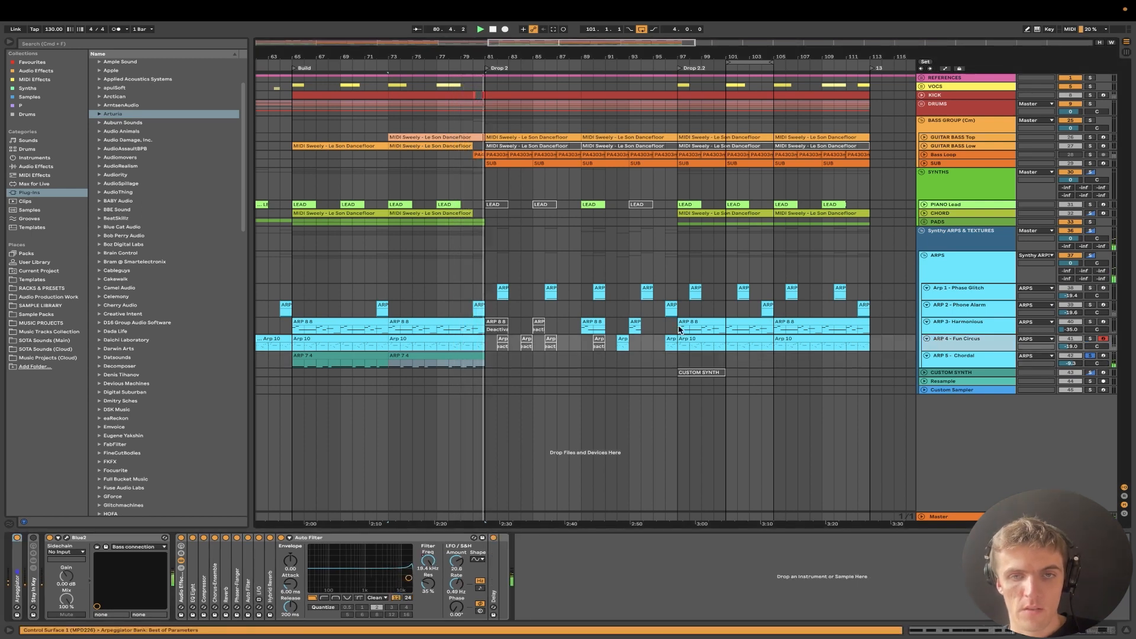
Play the ARP 7 4 clip from bar 65 in the full mix and lower ARP 5 - Chordal's volume to -11.9 dB
left_click(321, 351)
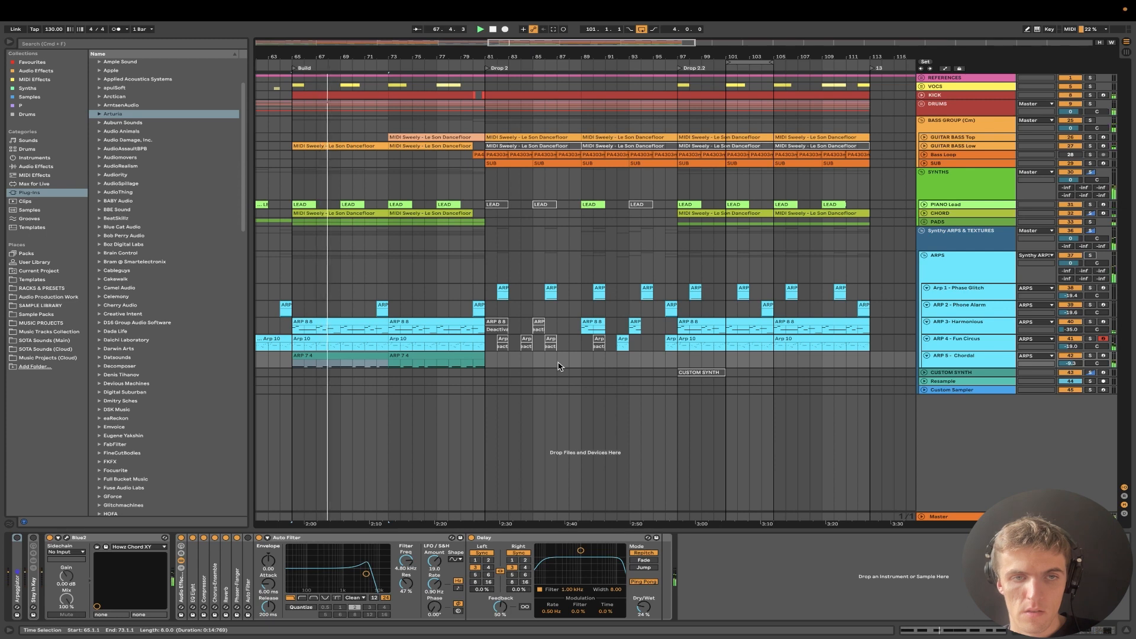
left_click_drag(1071, 364, 1070, 371)
Survey the arp clips across the arrangement and inspect the devices behind the Arp 10 clip at bar 73 and ARP 8 8 clip at bar 65
scroll(448, 436, "down", 3)
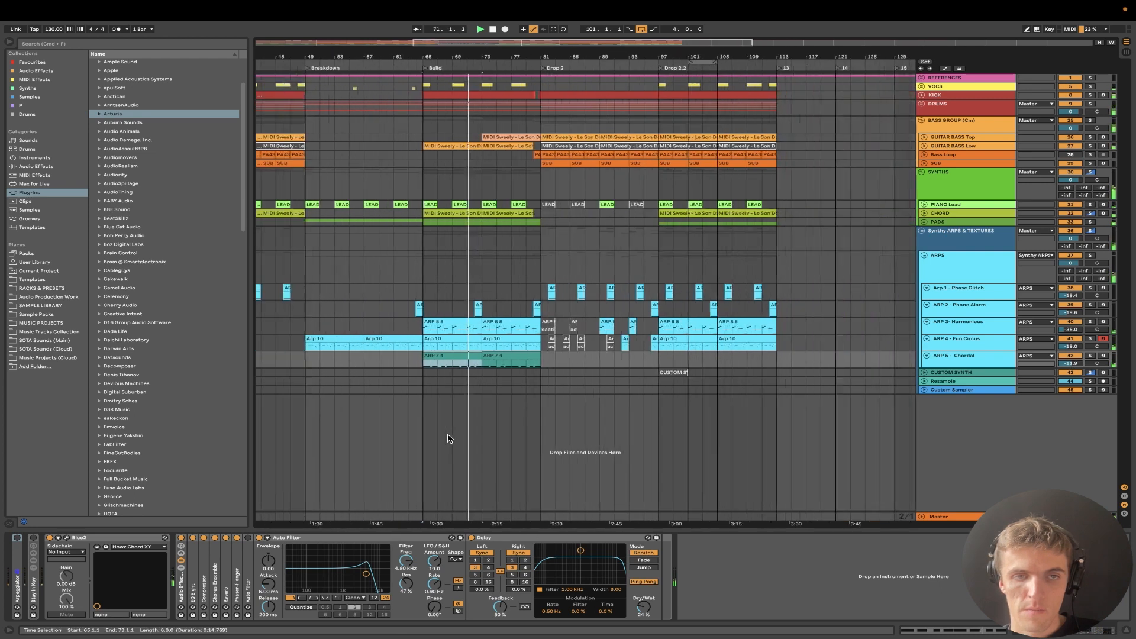
scroll(450, 436, "down", 5)
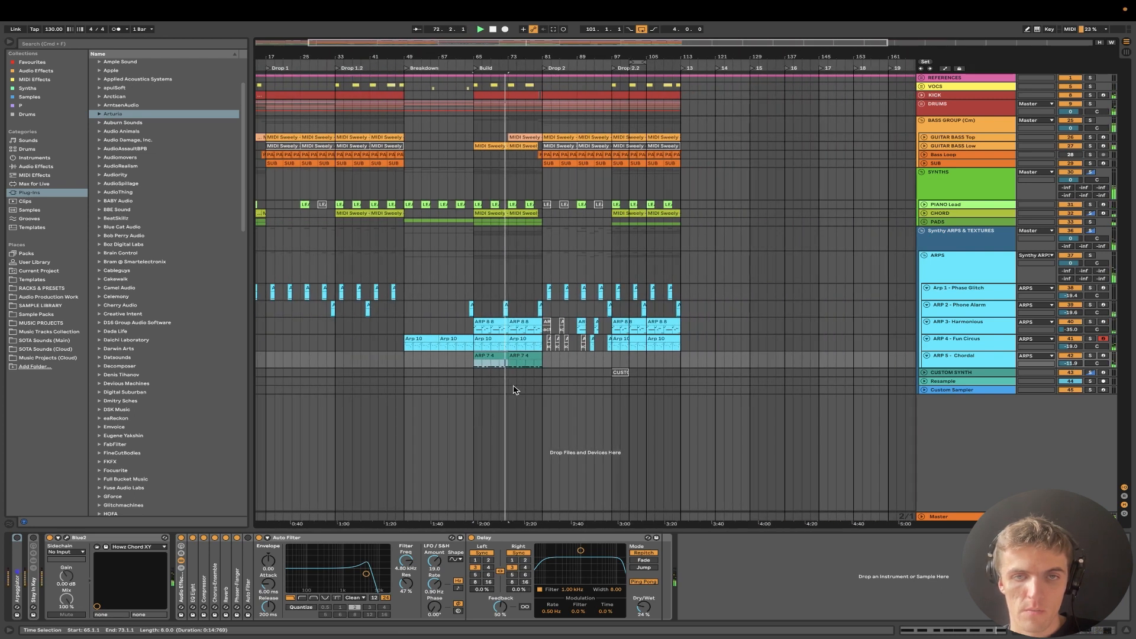
scroll(530, 378, "up", 5)
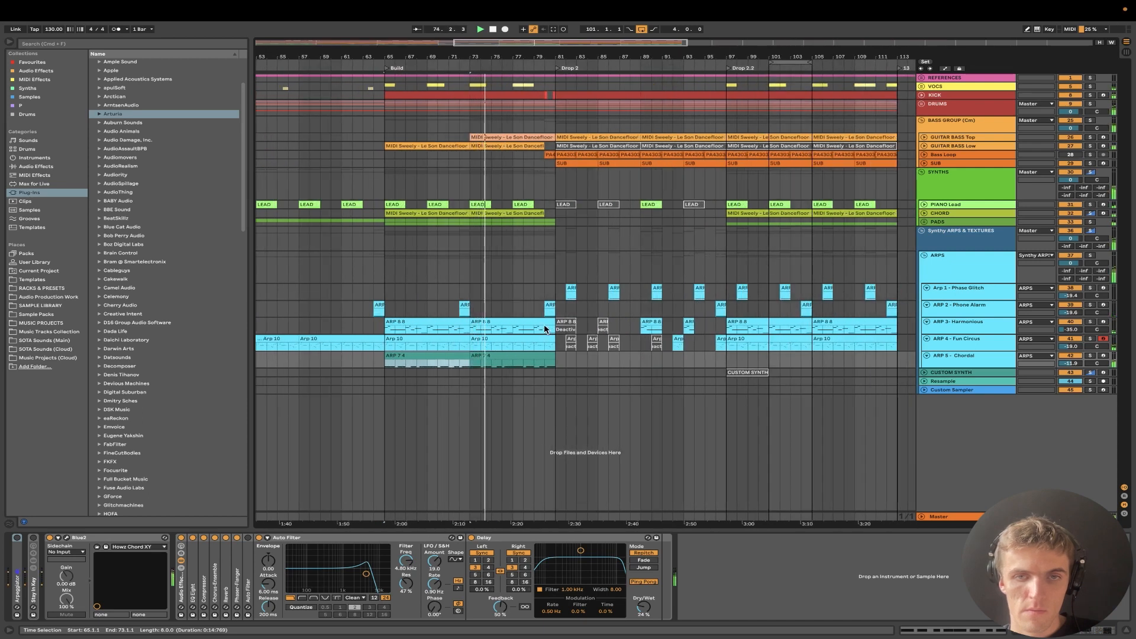
left_click(508, 338)
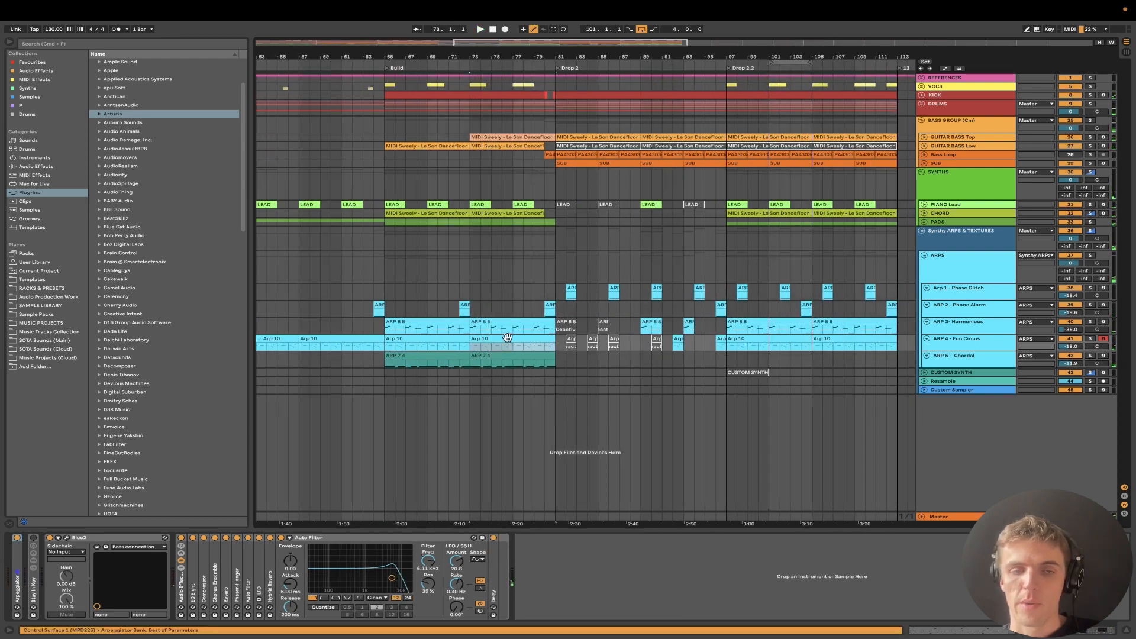
left_click(423, 321)
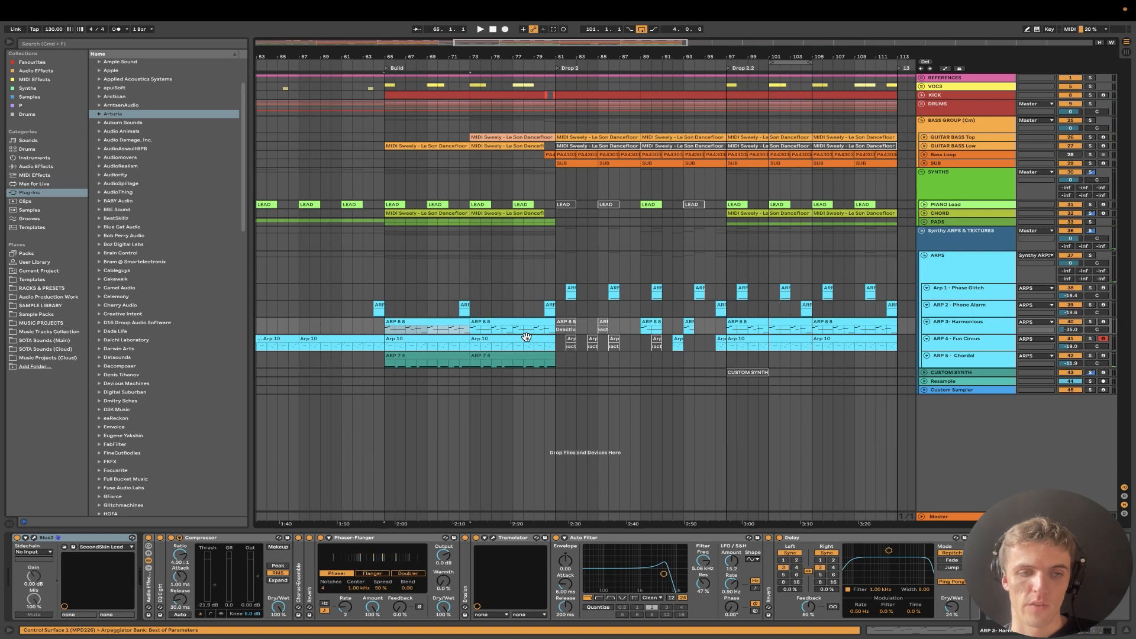
Select the Arp 1 - Phase Glitch and ARP 2 - Phone Alarm clips from bar 17 to bar 49 and play Drop 1
scroll(527, 337, "left", 5)
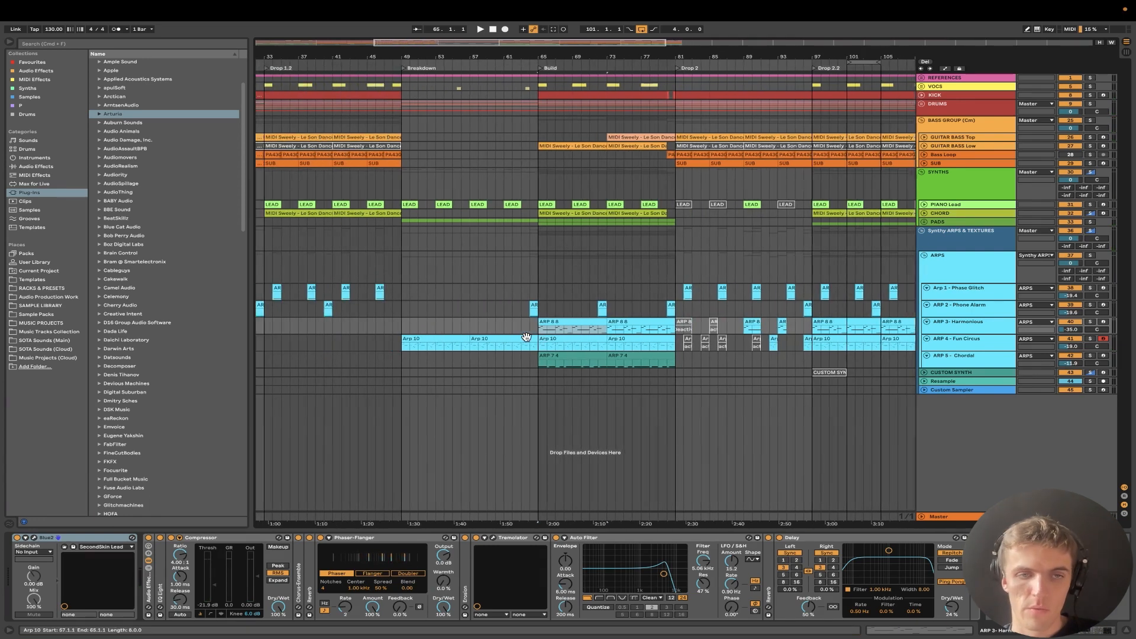
scroll(526, 337, "down", 5)
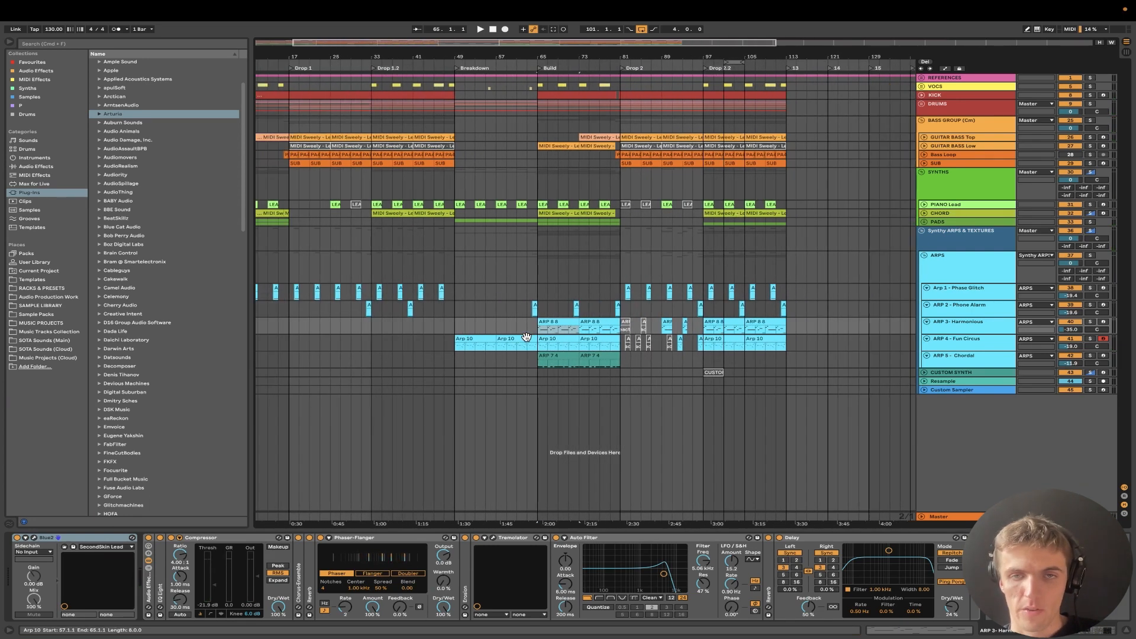
scroll(403, 331, "left", 3)
left_click(340, 298)
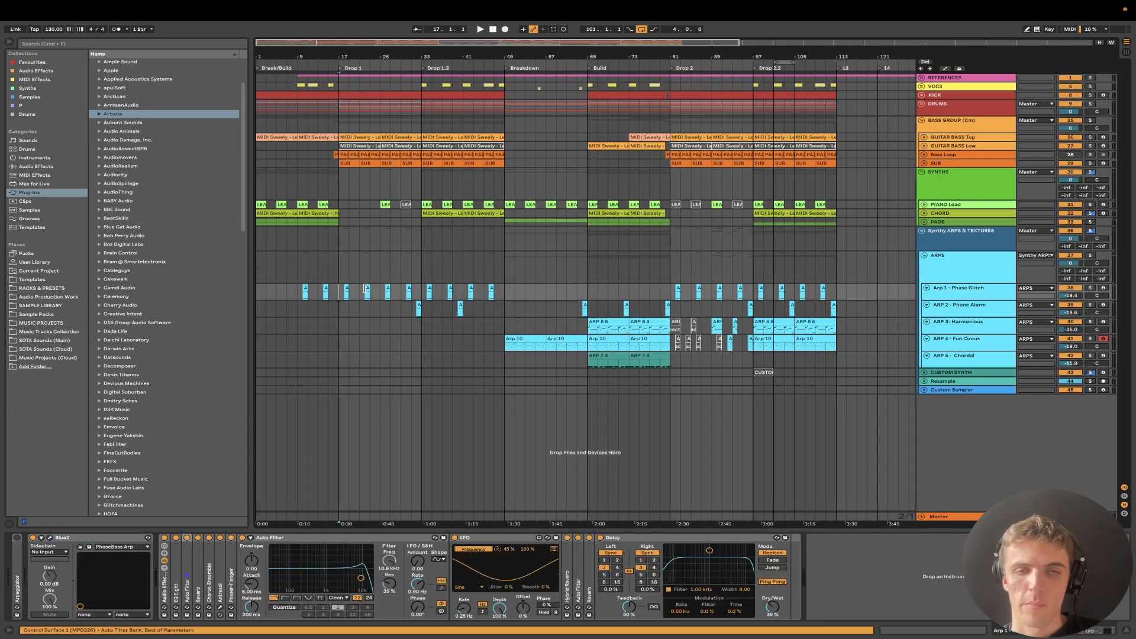
left_click(492, 309, "shift")
left_click_drag(492, 307, 501, 308)
key("space")
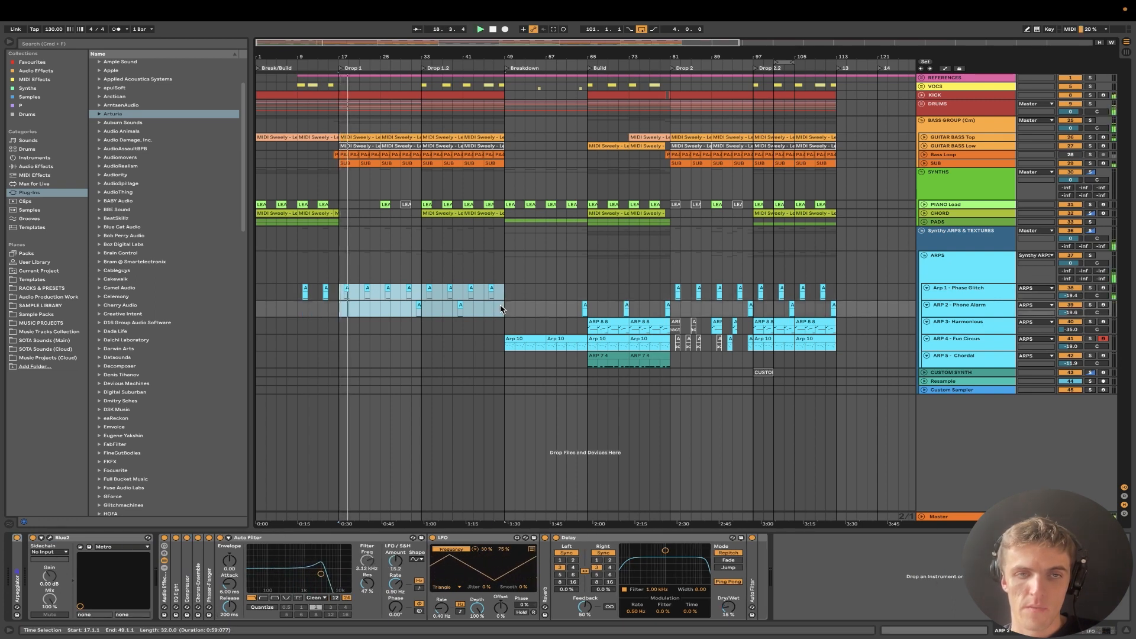
Play ARP 2 - Phone Alarm's lead-in to Drop 1.2 from bar 29, and the Arp 10 clip from bar 49
left_click(405, 312)
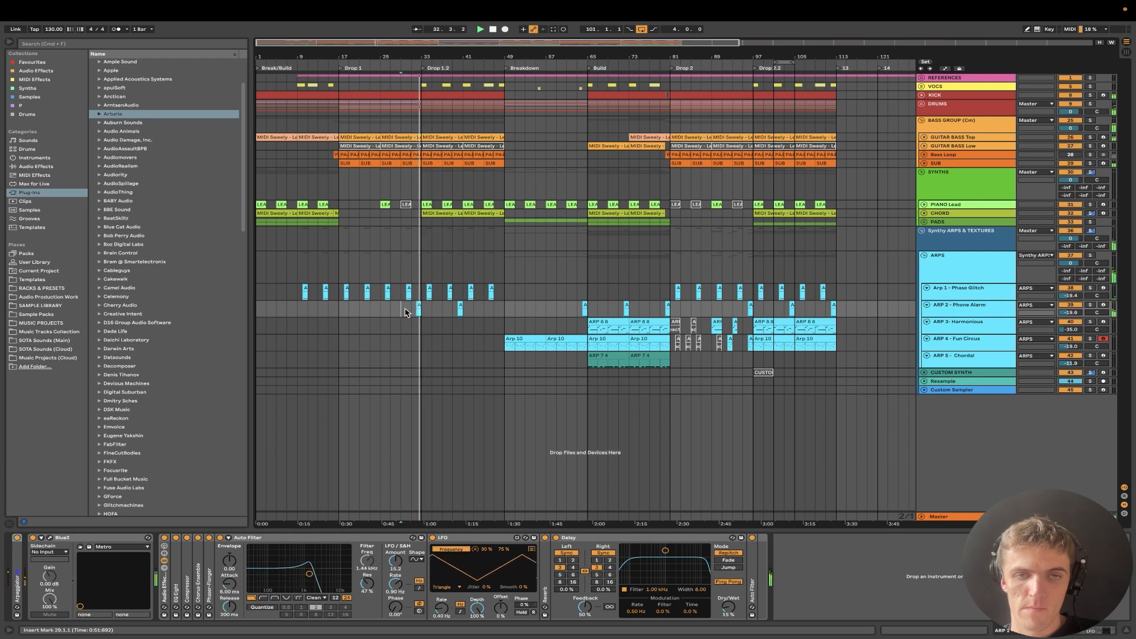
key("space")
left_click(521, 337)
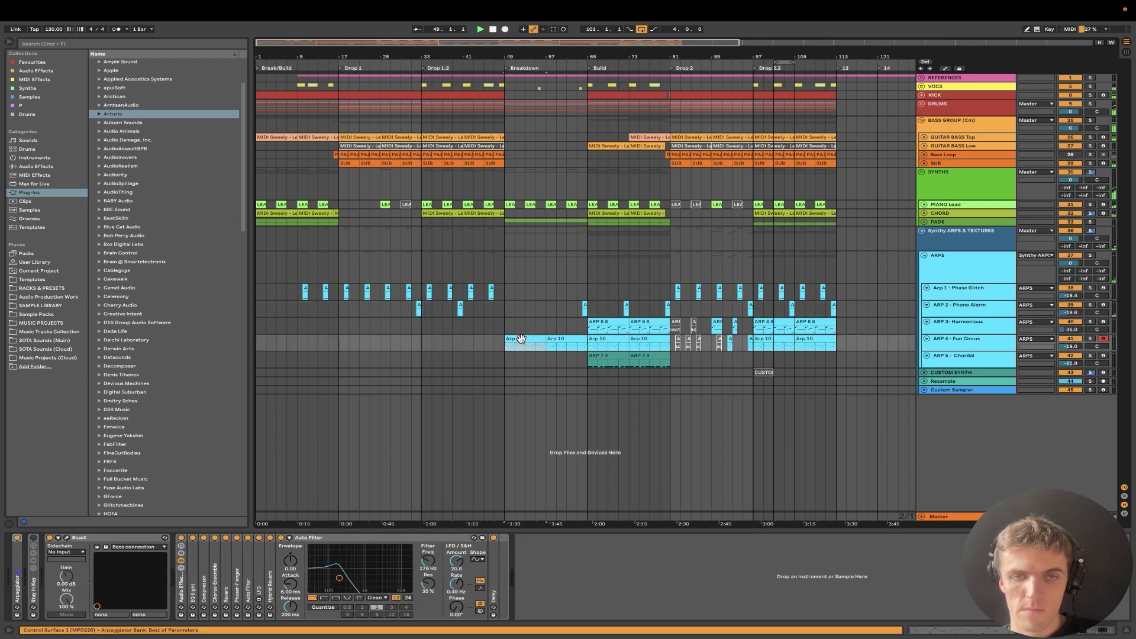
key("space")
key("space")
Audition the arps around the build and Drop 2 by playing from bars 63, 79 and 93, and stop playback
left_click(577, 310)
key("space")
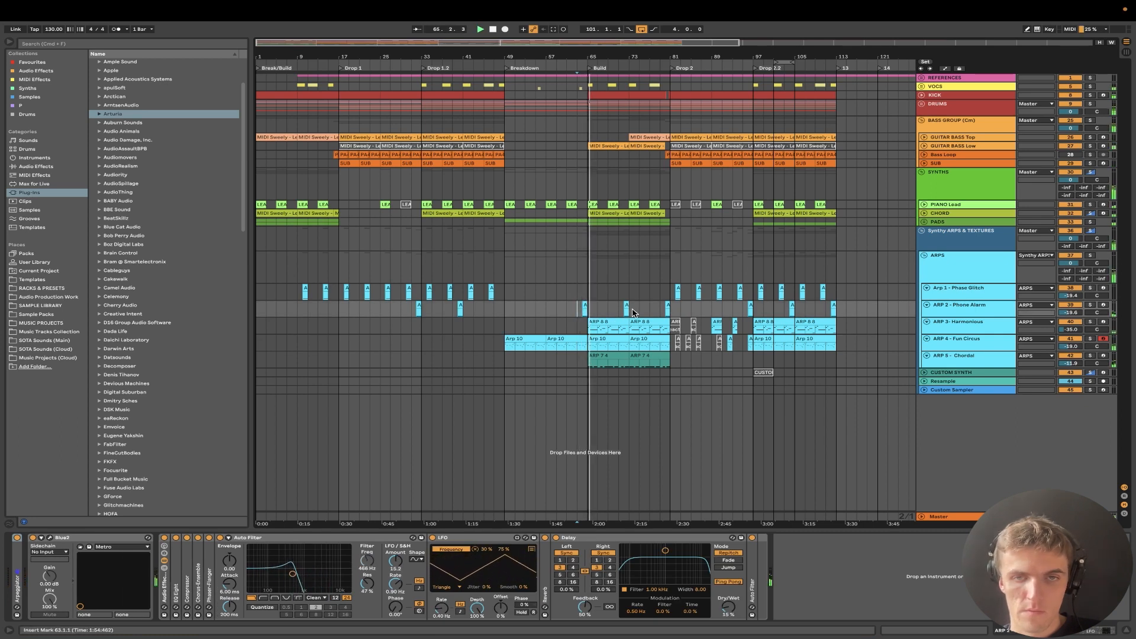
left_click(661, 311)
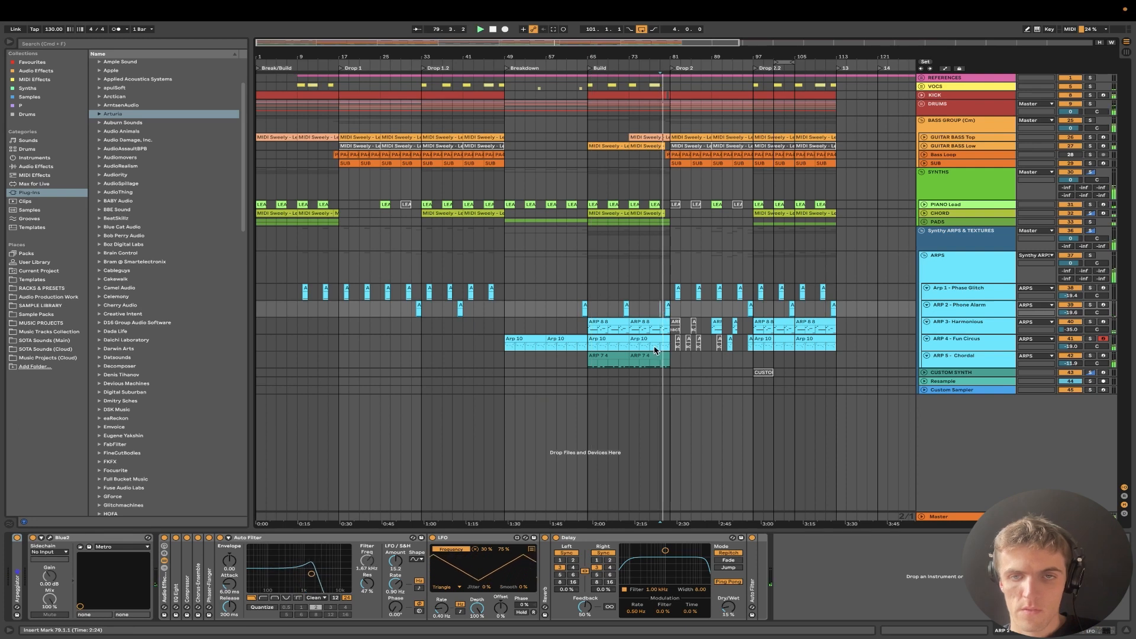
left_click(728, 357)
key("space")
Try activating the ARP 8 8 clip at bar 81 and extending it to bar 89, and undo the extension
scroll(704, 349, "up", 5)
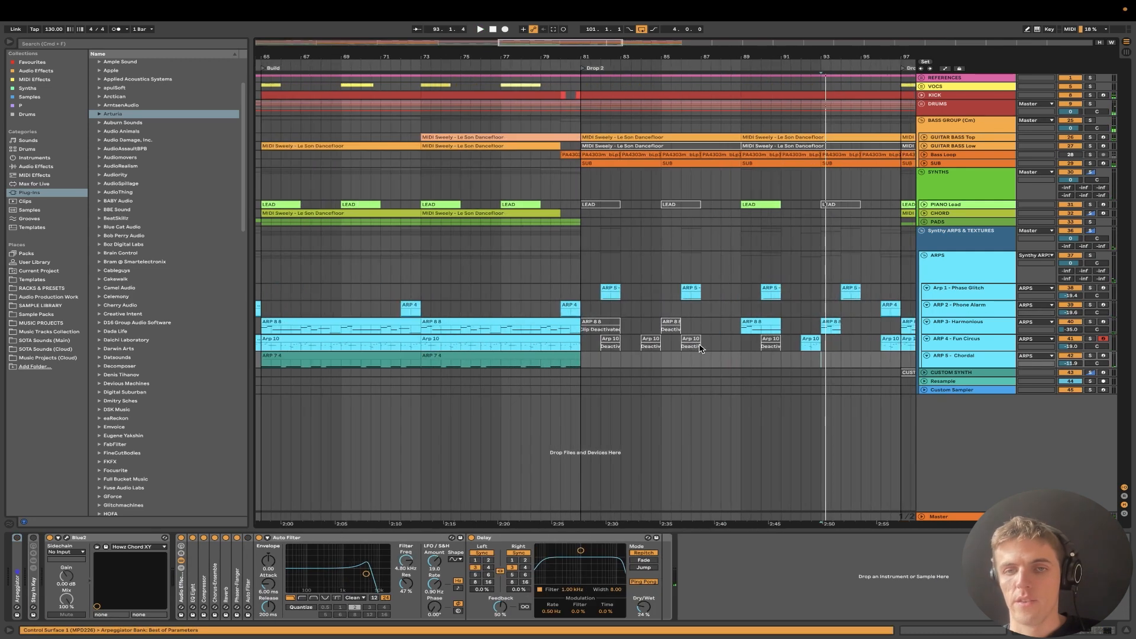
scroll(700, 349, "down", 3)
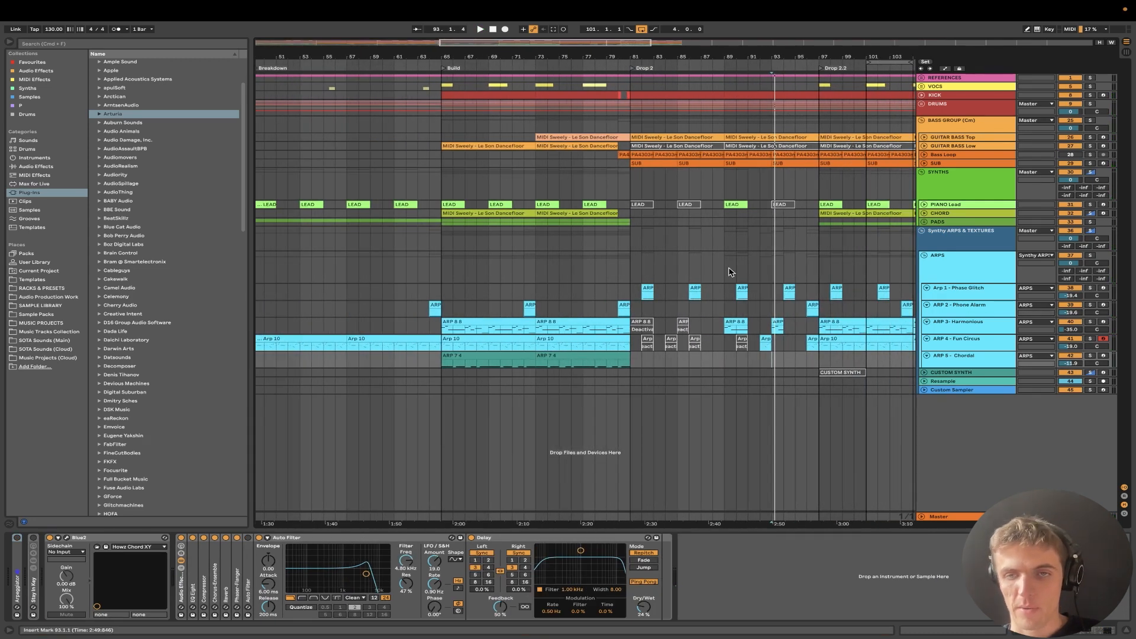
scroll(857, 323, "right", 5)
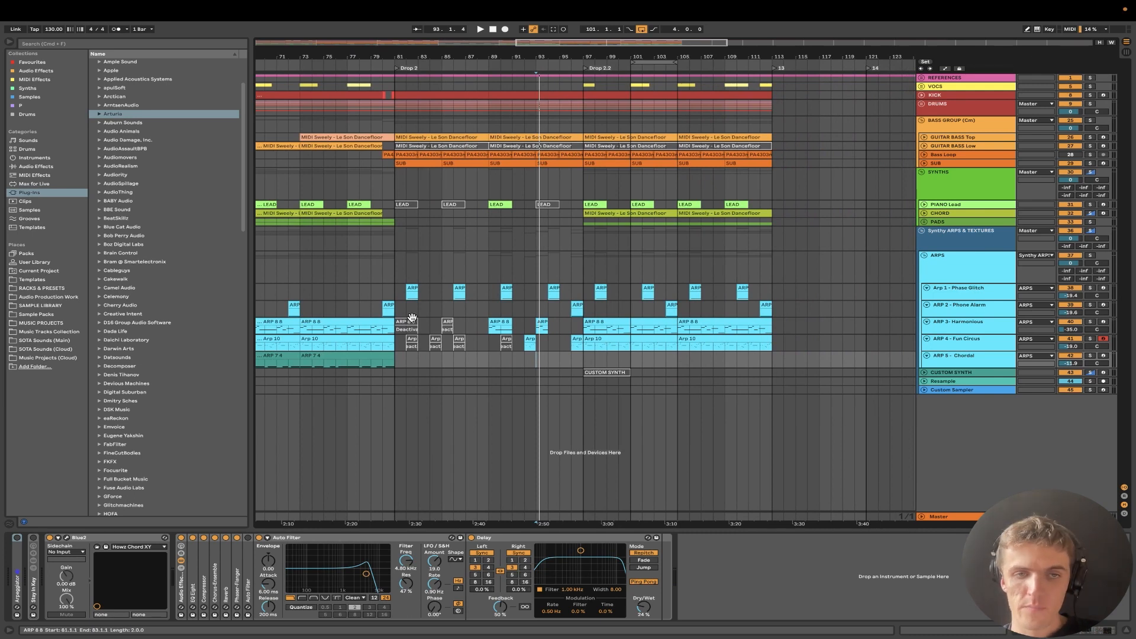
left_click(366, 319)
scroll(334, 335, "left", 2)
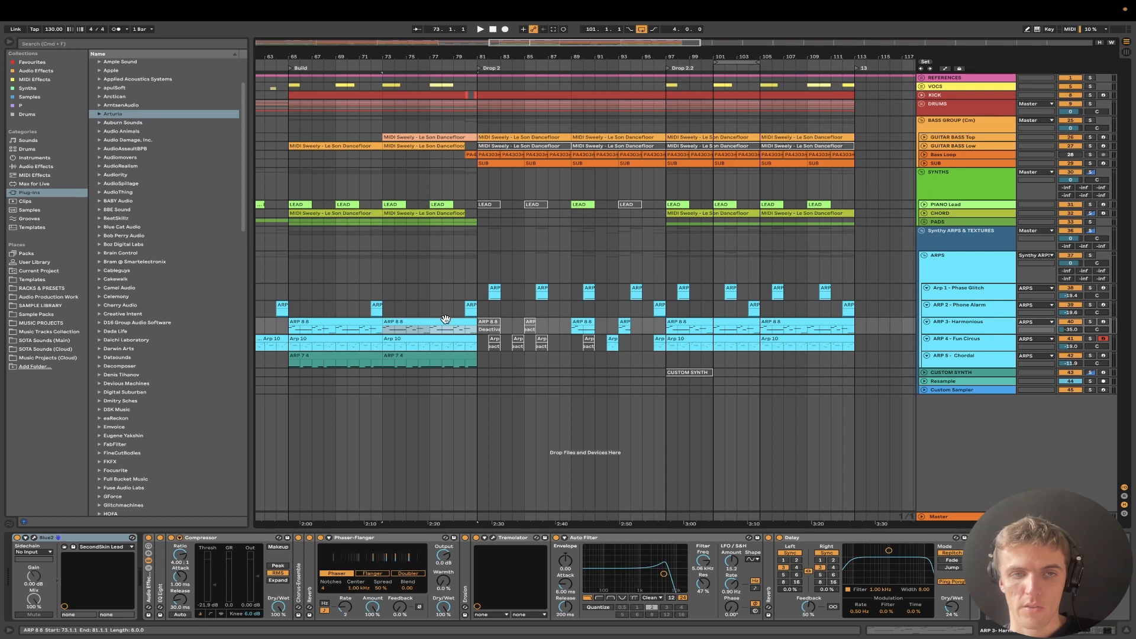
left_click(483, 322)
key("plus")
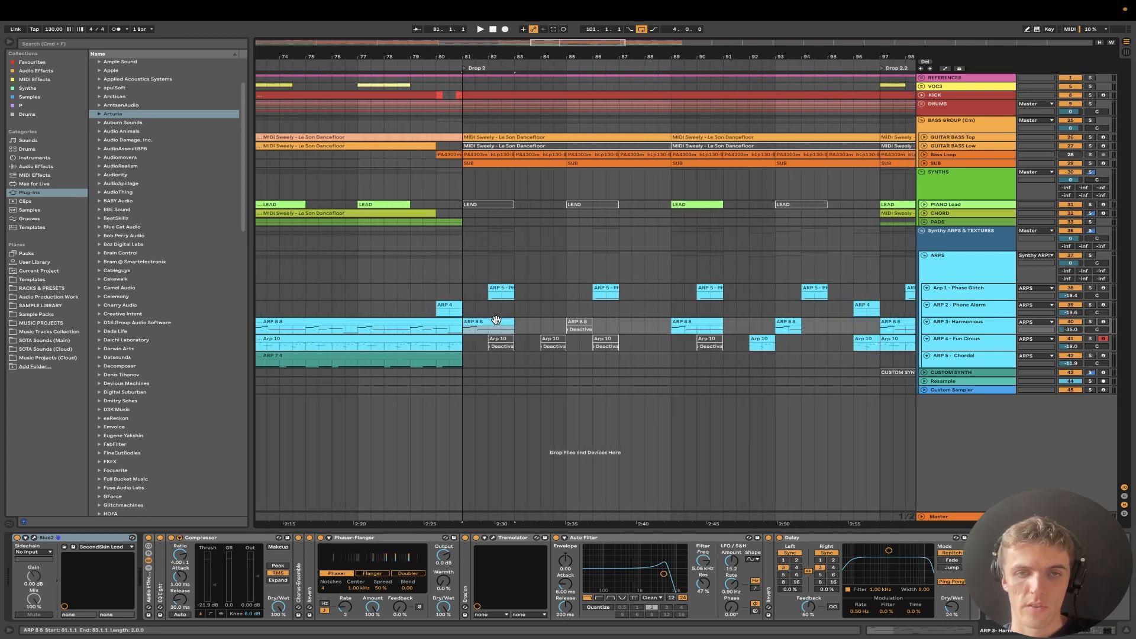
left_click_drag(507, 320, 664, 336)
key("super+z")
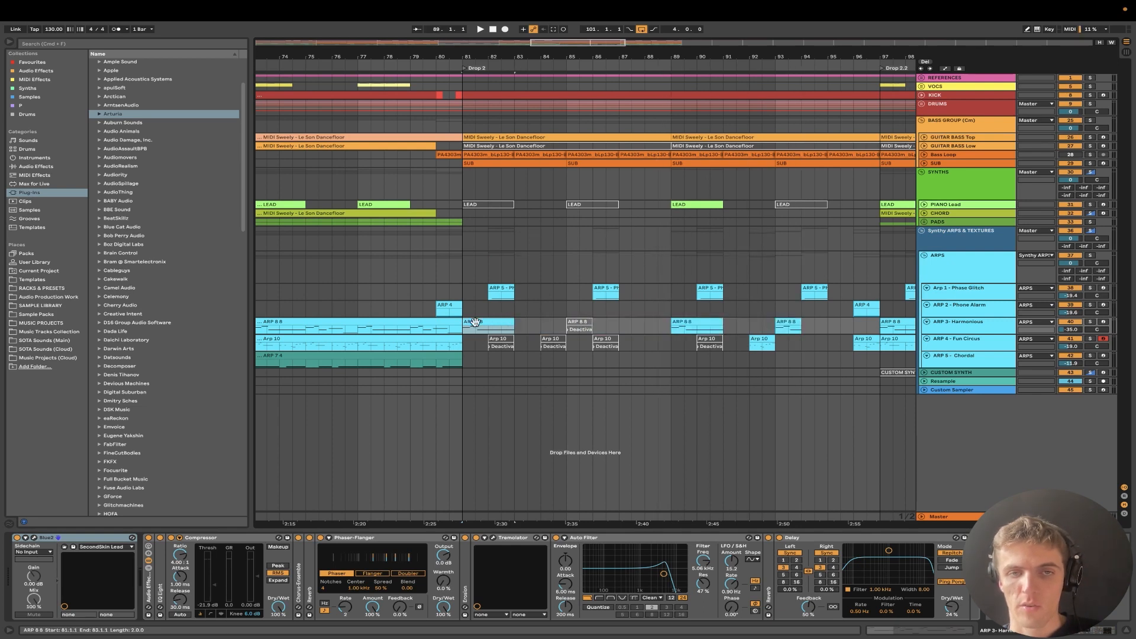
Try activating the ARP 8 8 clip at bar 85 on ARP 3 - Harmonious
left_click(572, 319)
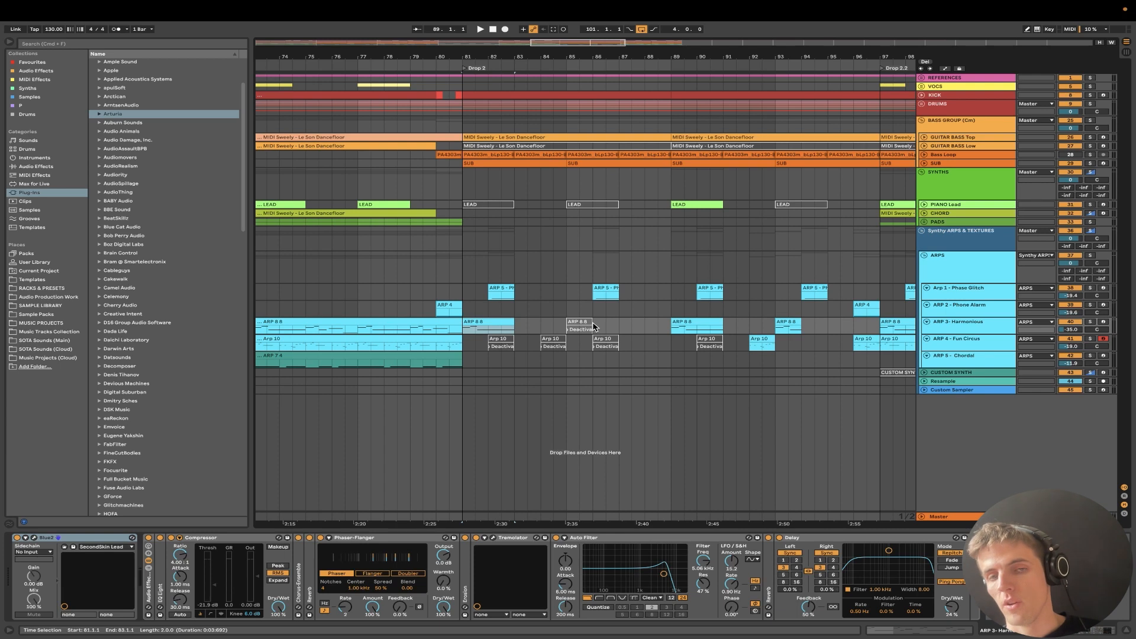
left_click(585, 320)
scroll(585, 319, "down", 5)
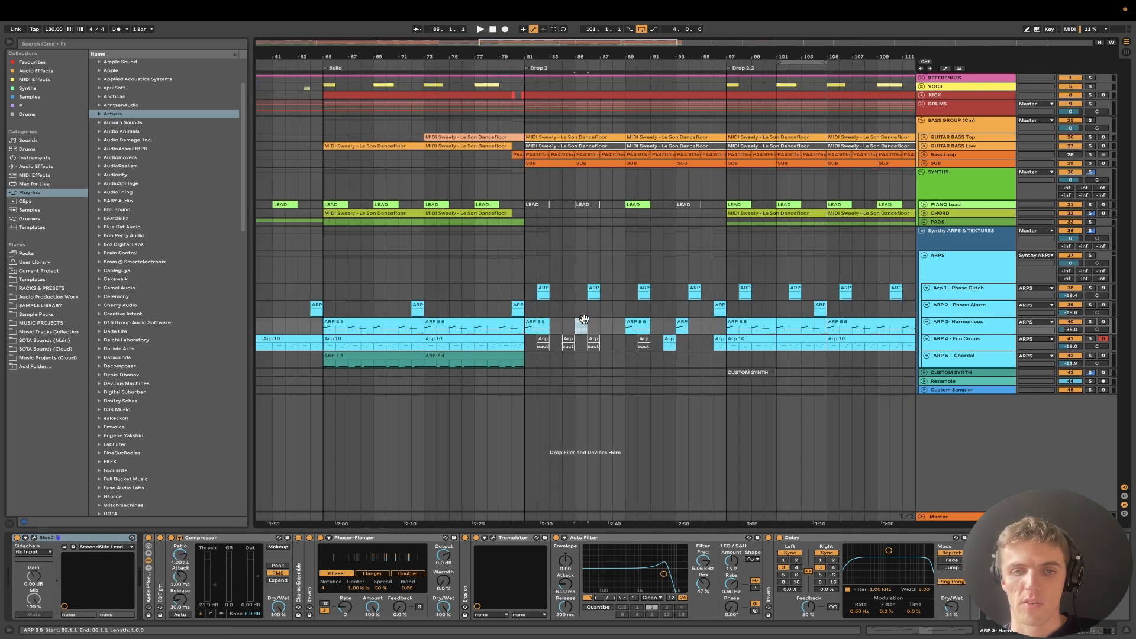
scroll(605, 350, "right", 1)
scroll(595, 355, "right", 1)
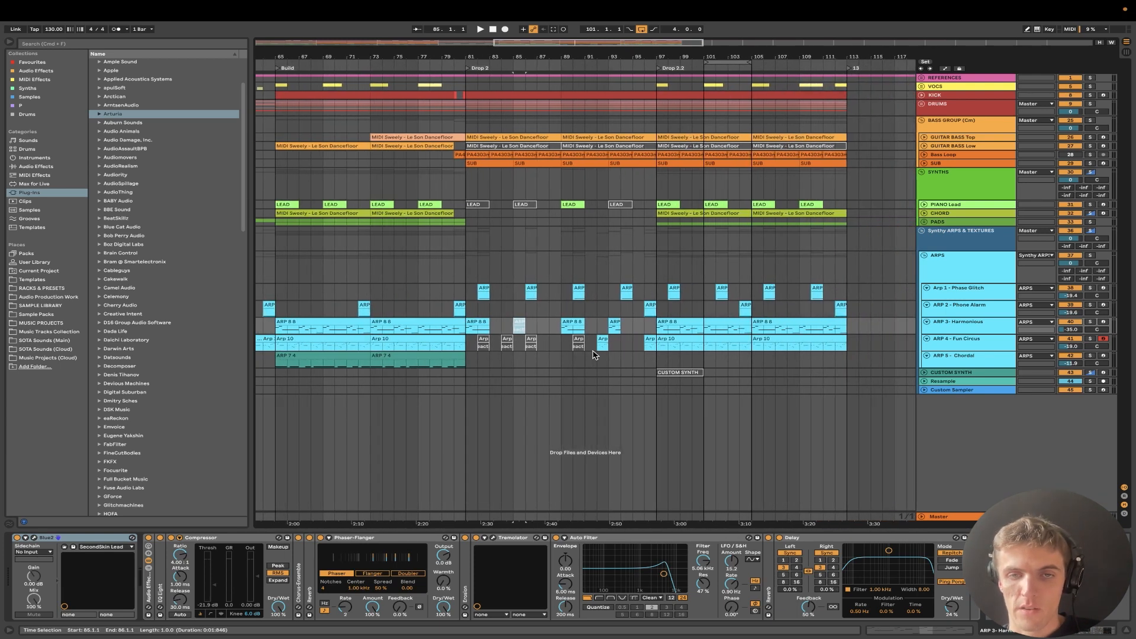
scroll(595, 355, "up", 5)
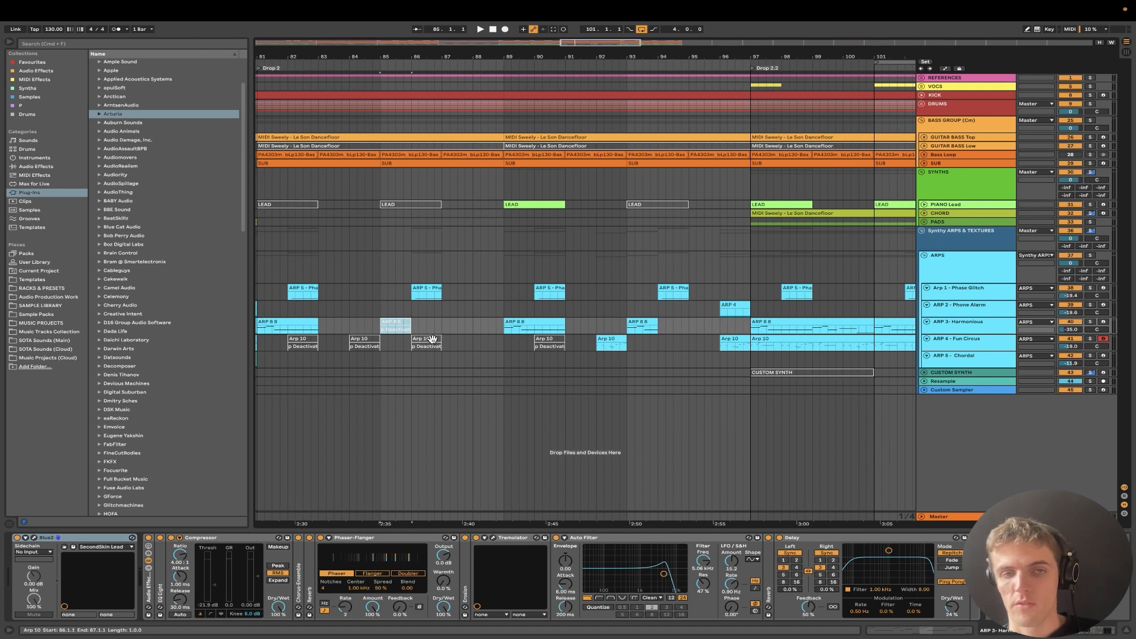
scroll(432, 339, "down", 3)
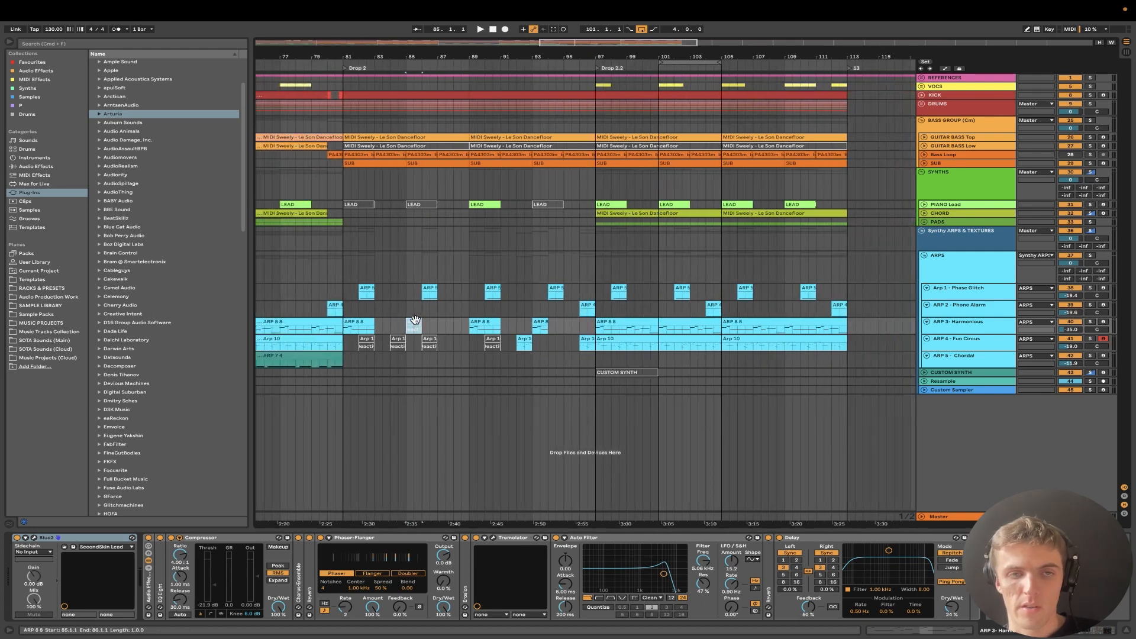
Try extending the ARP 8 8 clip at bar 81 to bar 89 and splitting it at 87.3.1
left_click_drag(368, 319, 469, 328)
left_click(450, 332)
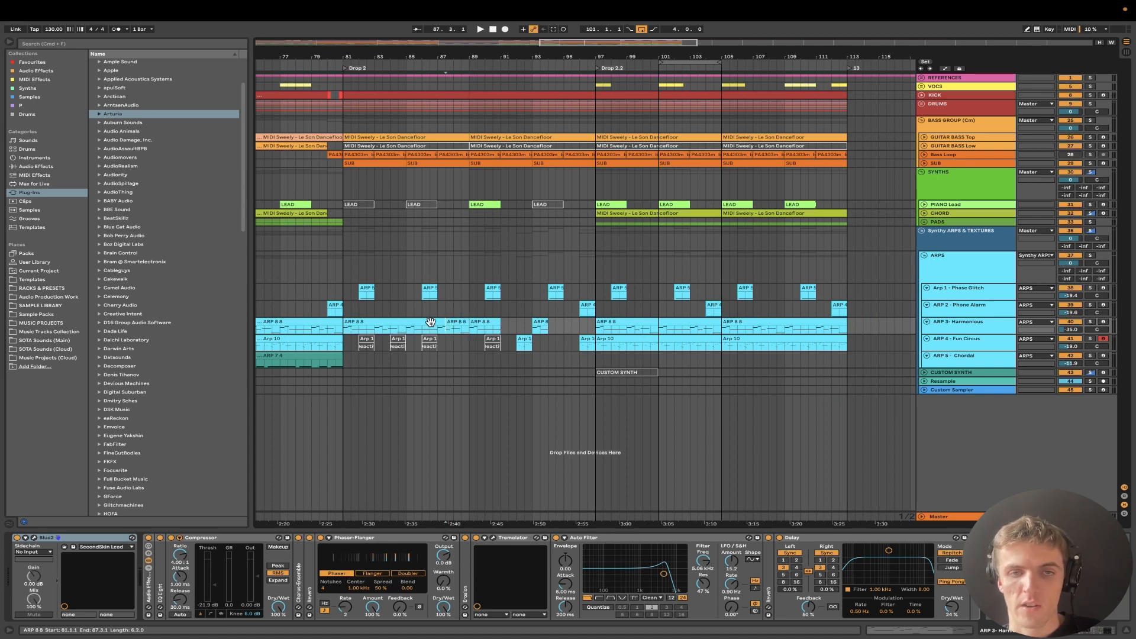
left_click(450, 325)
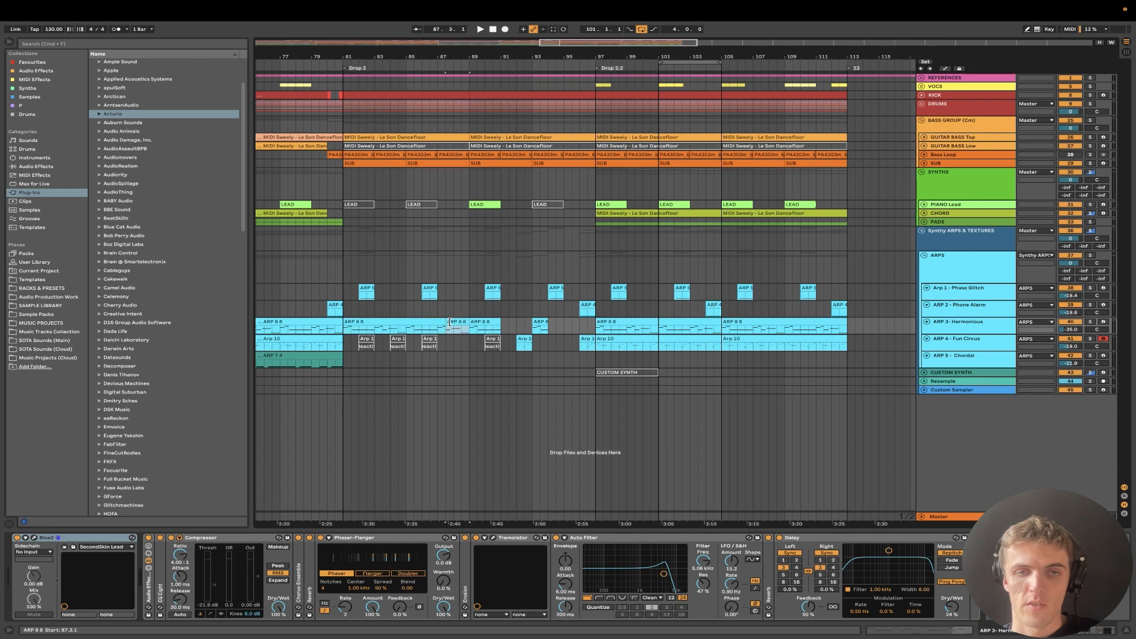
left_click(420, 321)
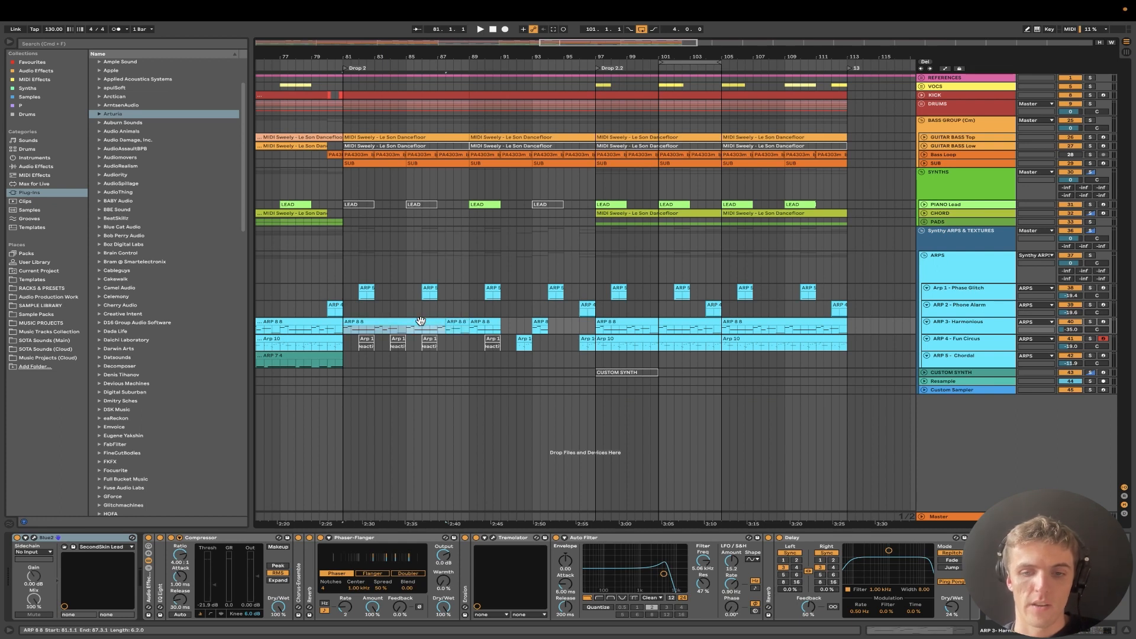
left_click(460, 320)
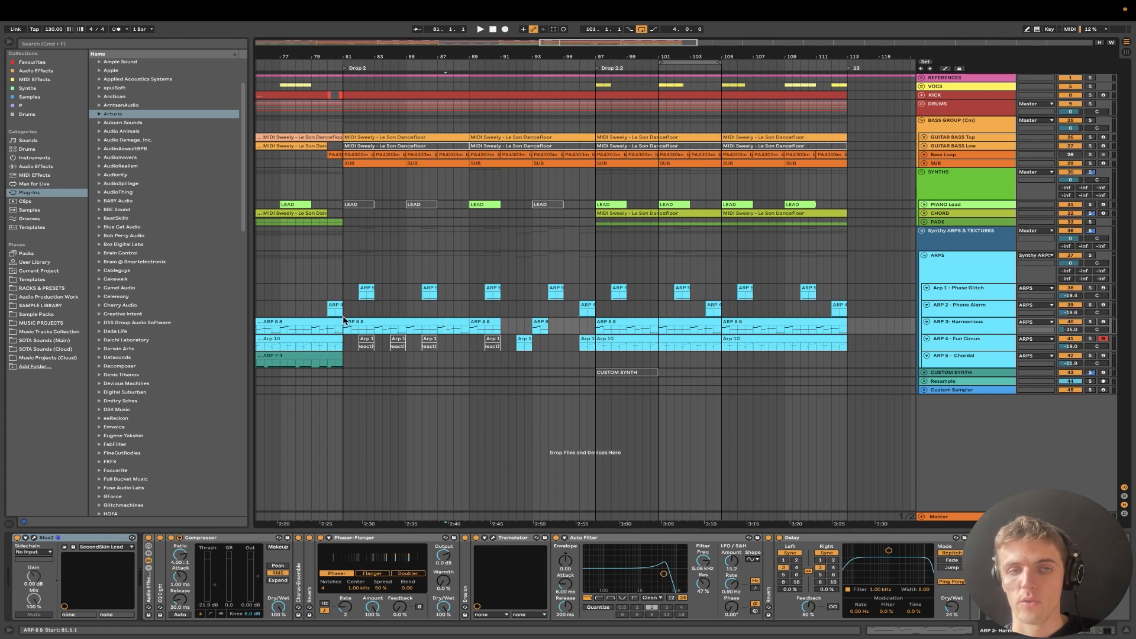
Undo the trial edits to the ARP 8 8 clips in Drop 2
scroll(352, 286, "up", 5)
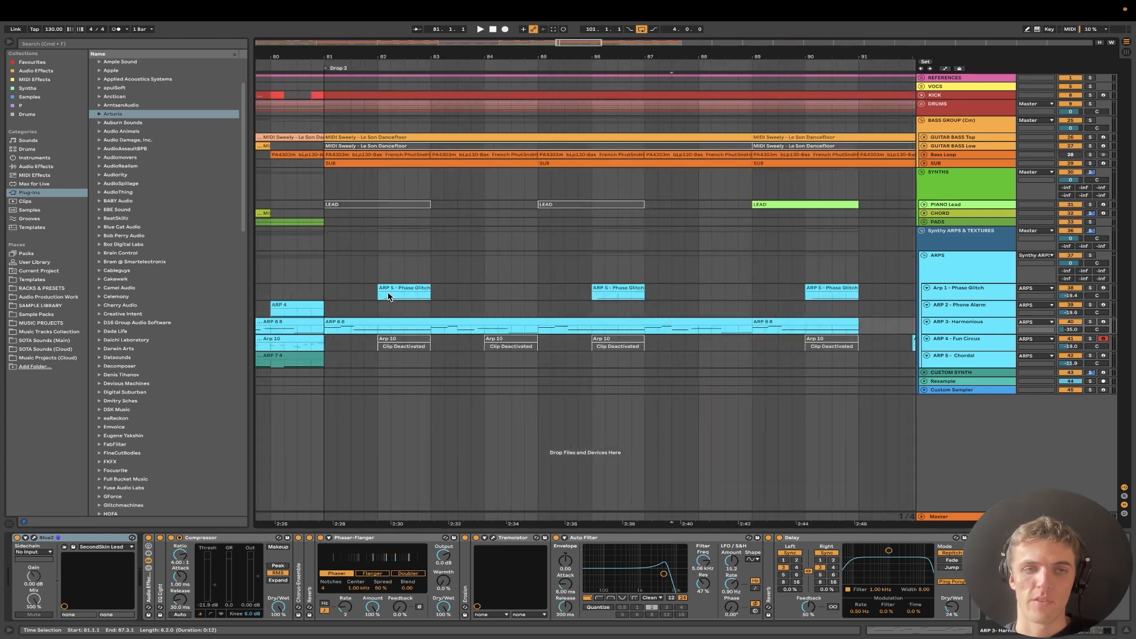
scroll(389, 297, "down", 1)
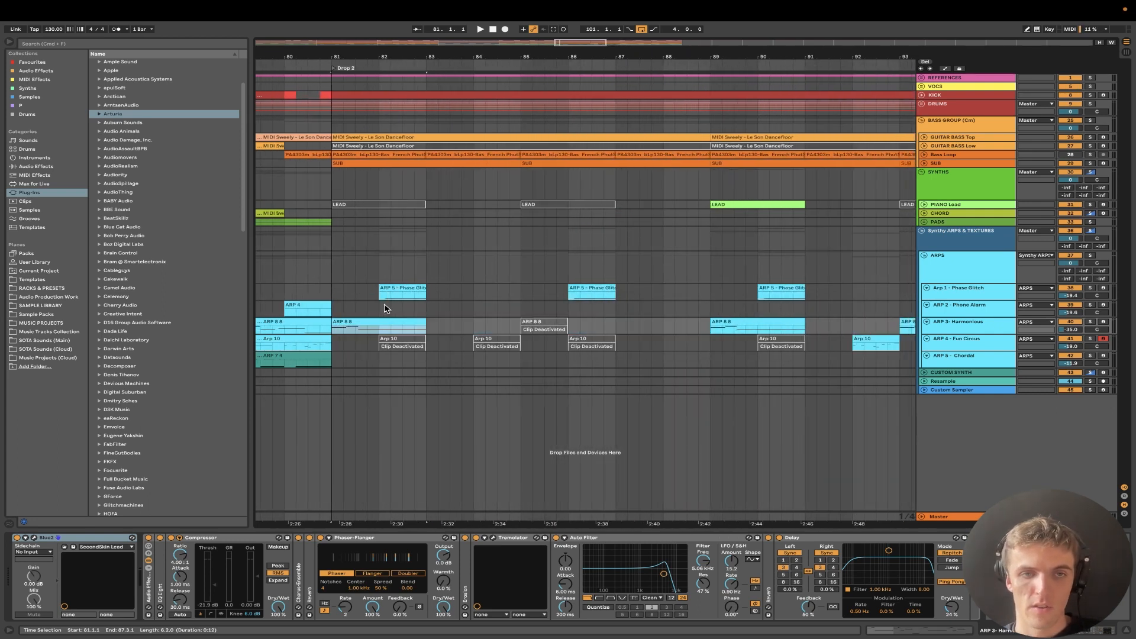
scroll(385, 308, "down", 5)
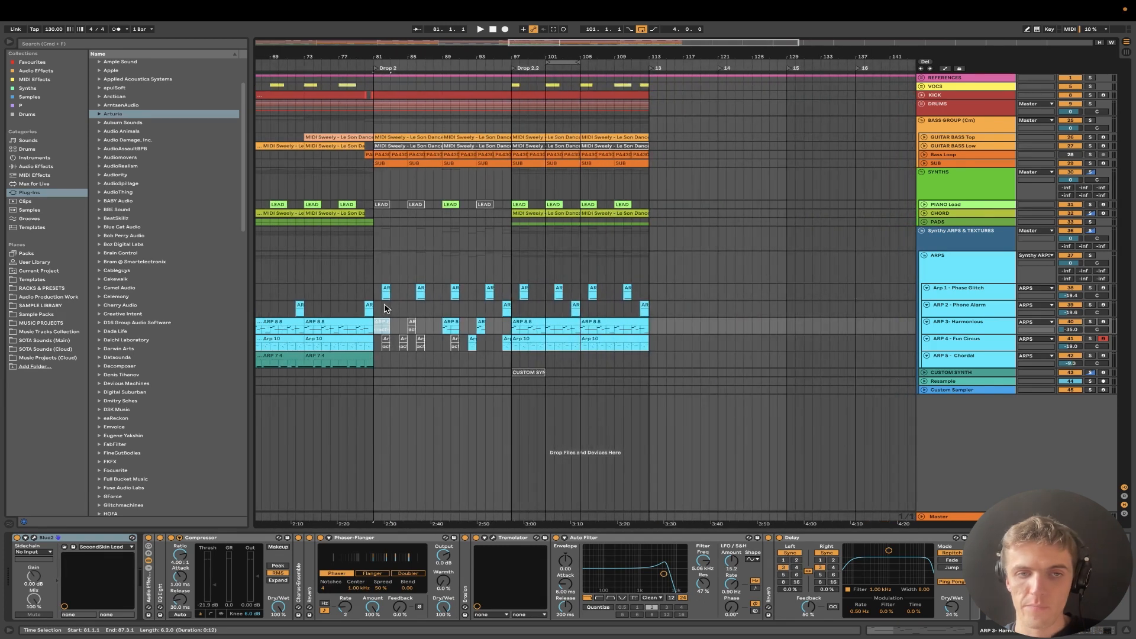
Play Drop 2 briefly from bar 81 and look back over the arp clips in the breakdown and build
key("space")
scroll(387, 317, "left", 3)
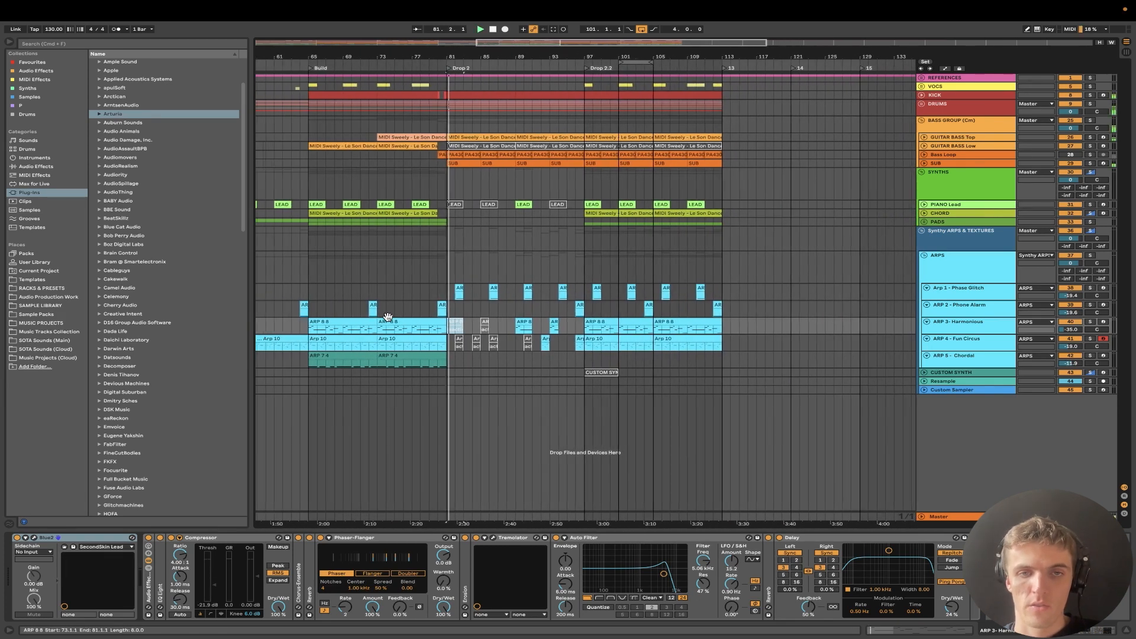
scroll(438, 328, "left", 3)
scroll(439, 330, "down", 2)
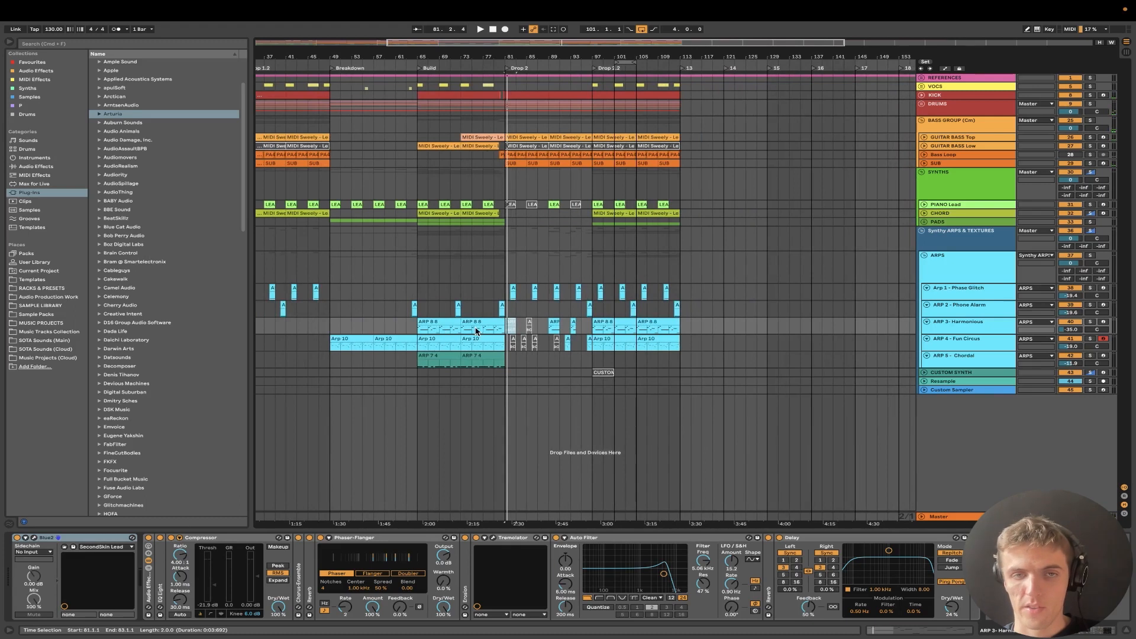
scroll(476, 332, "left", 2)
Open the Blue2 synth behind the ARP 7 4 clip at bar 65 and review its play modes, keeping Arpeggiator
left_click(467, 358)
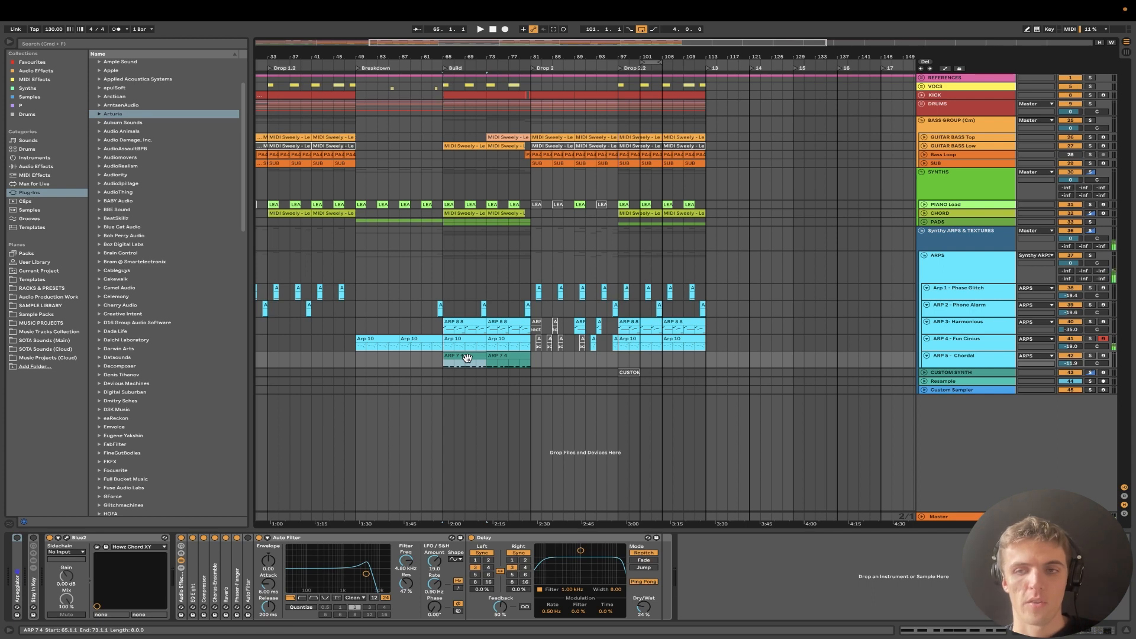
left_click(66, 538)
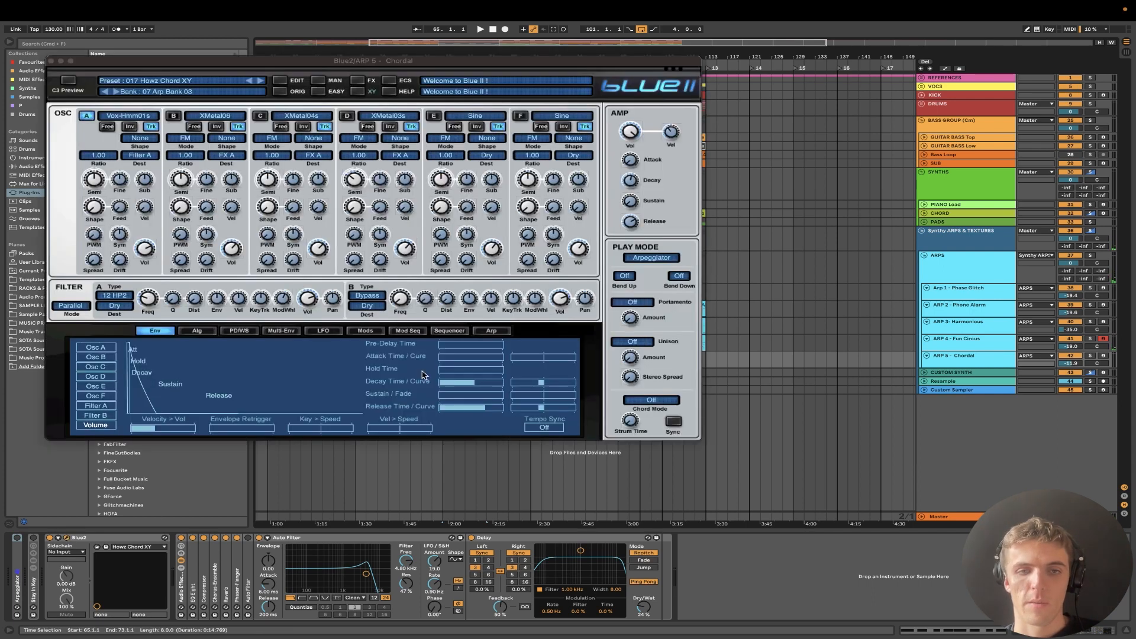
left_click(650, 258)
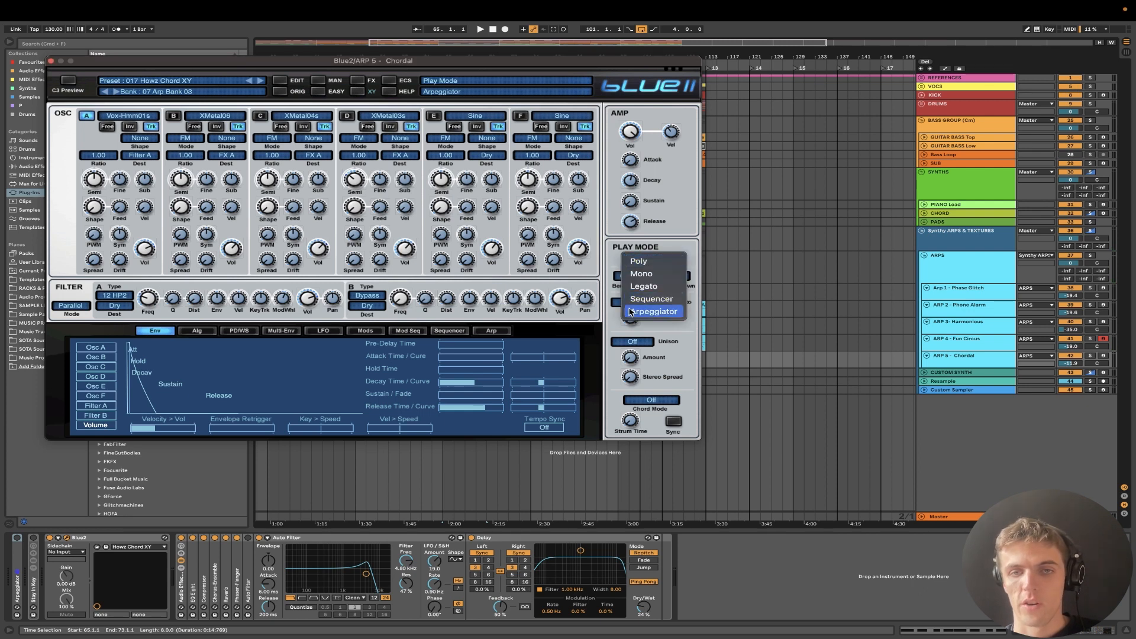
left_click(651, 311)
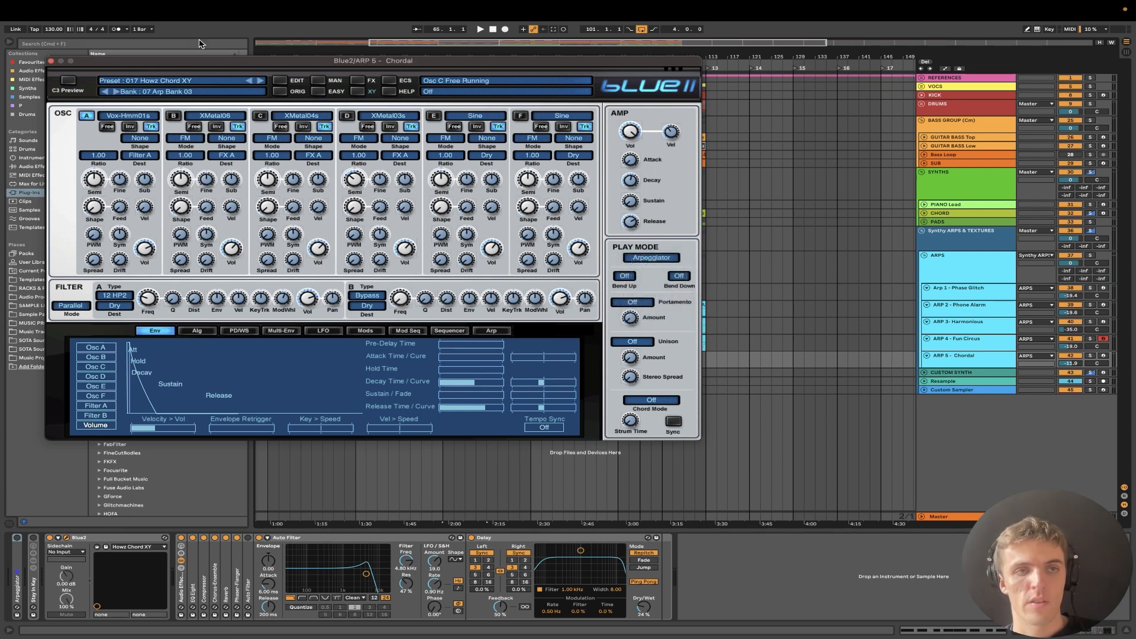
Move the Blue2 window clear of the browser and view its list of sound banks, keeping 07 Arp Bank 03
left_click_drag(200, 63, 327, 73)
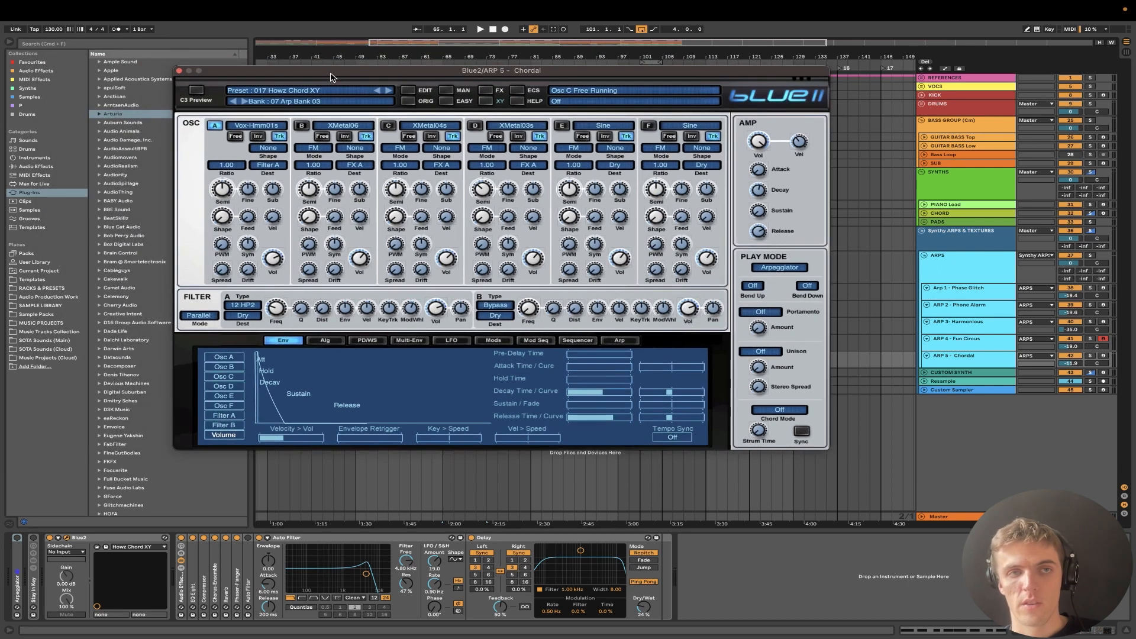
left_click(313, 101)
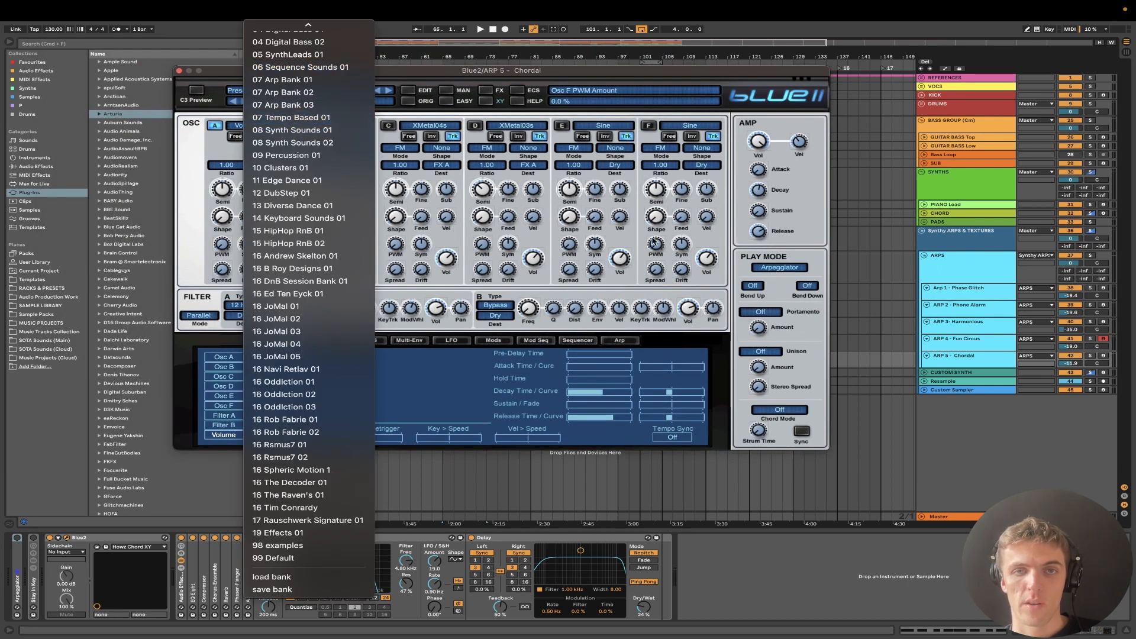
left_click(496, 75)
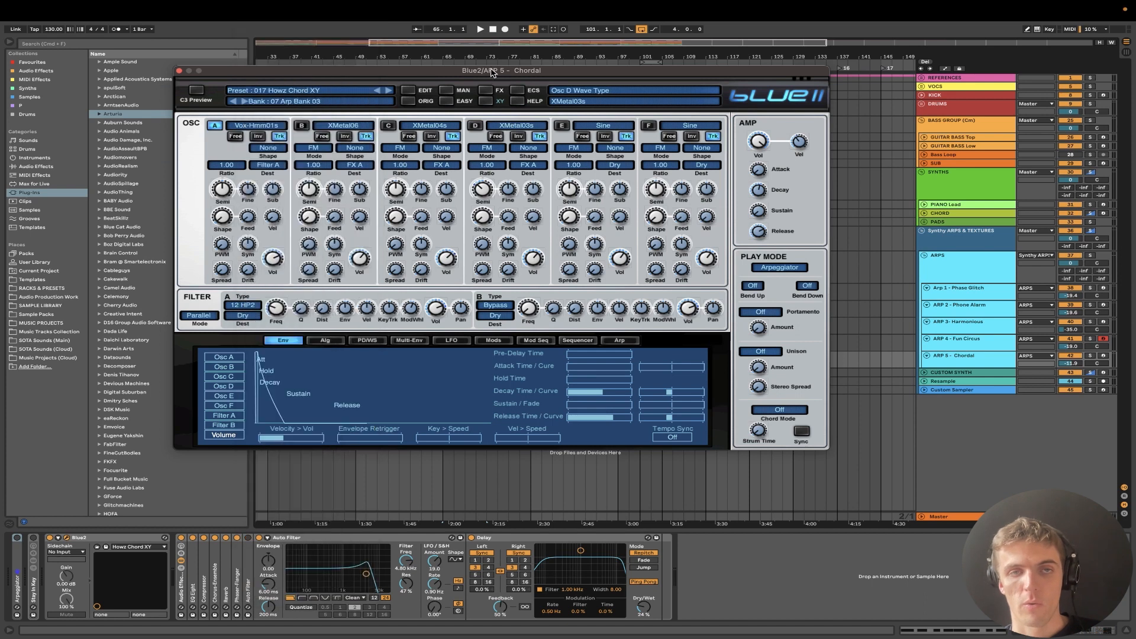
Close the Blue2 window, expand the ARP 5 - Chordal track's Arpeggiator device and switch it on
left_click(178, 71)
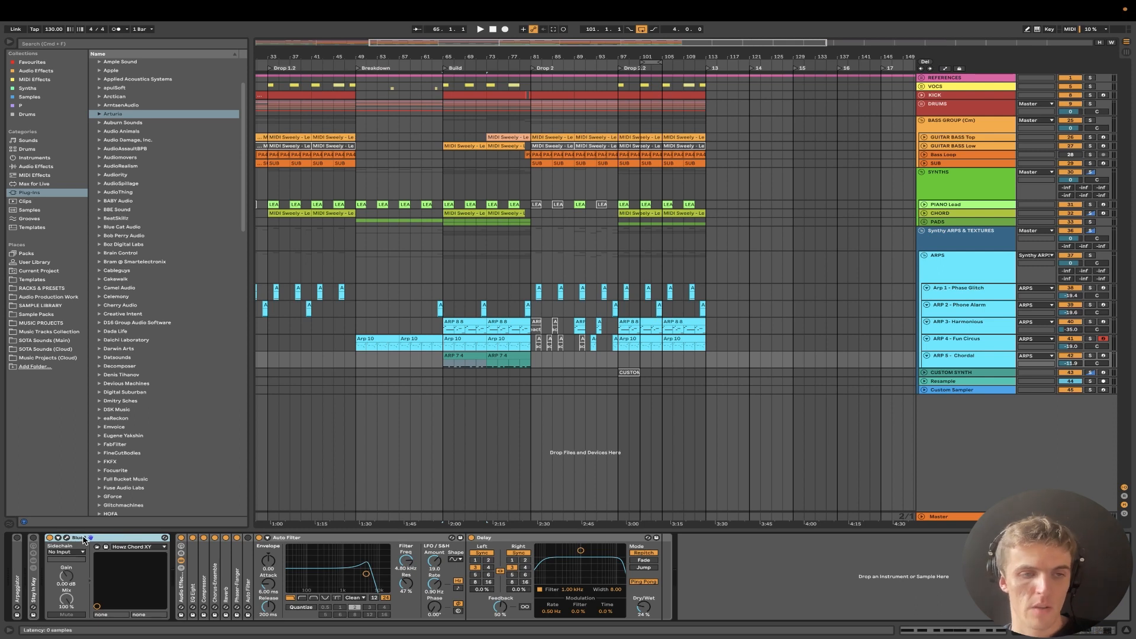
double_click(20, 590)
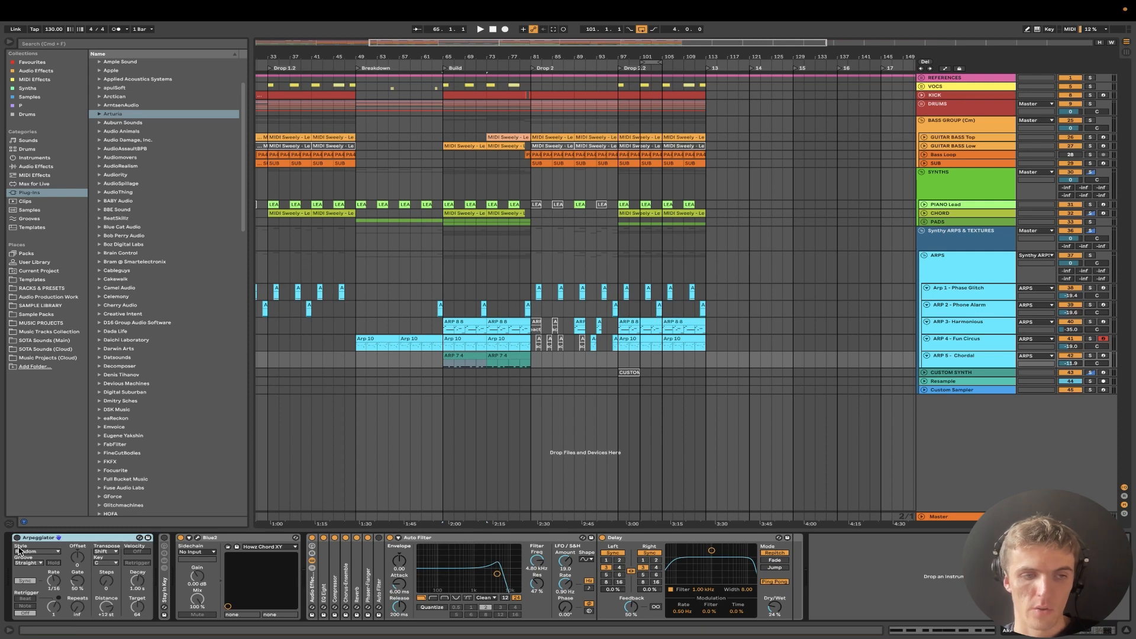
left_click(17, 537)
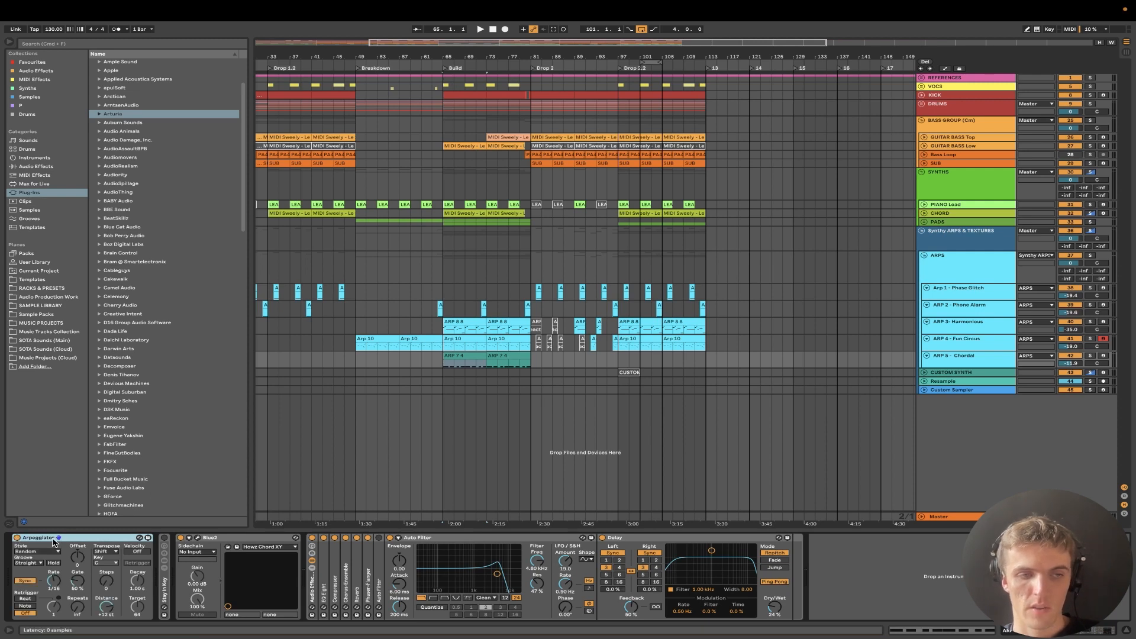
Reopen the Blue2 synth, review its play mode options while keeping Arpeggiator, and close it again
left_click(241, 539)
left_click(198, 539)
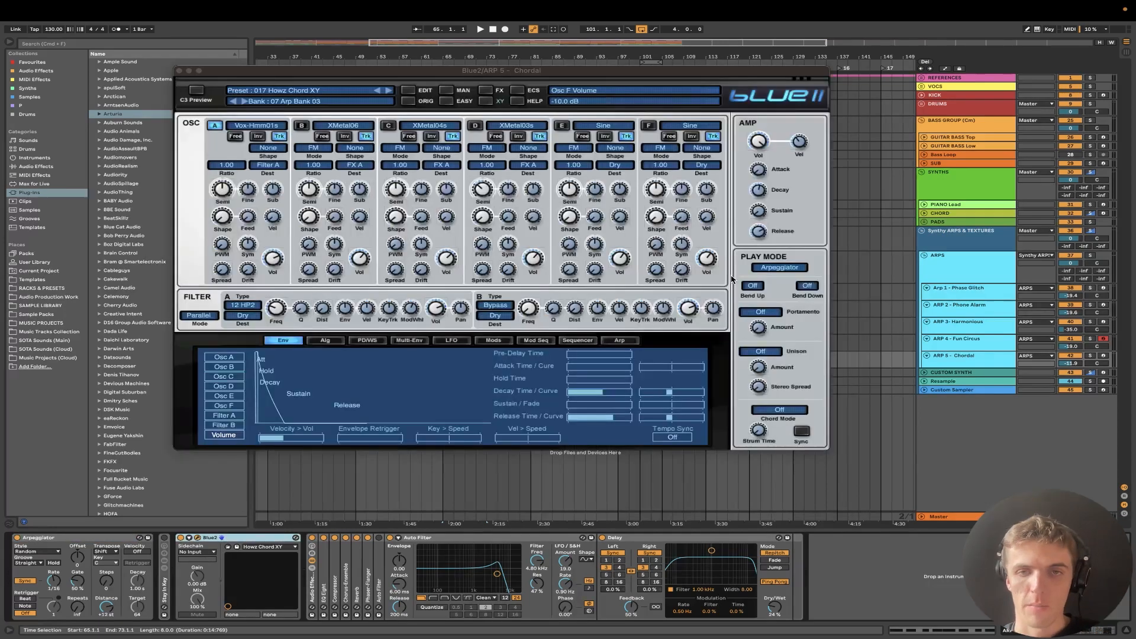
left_click(781, 267)
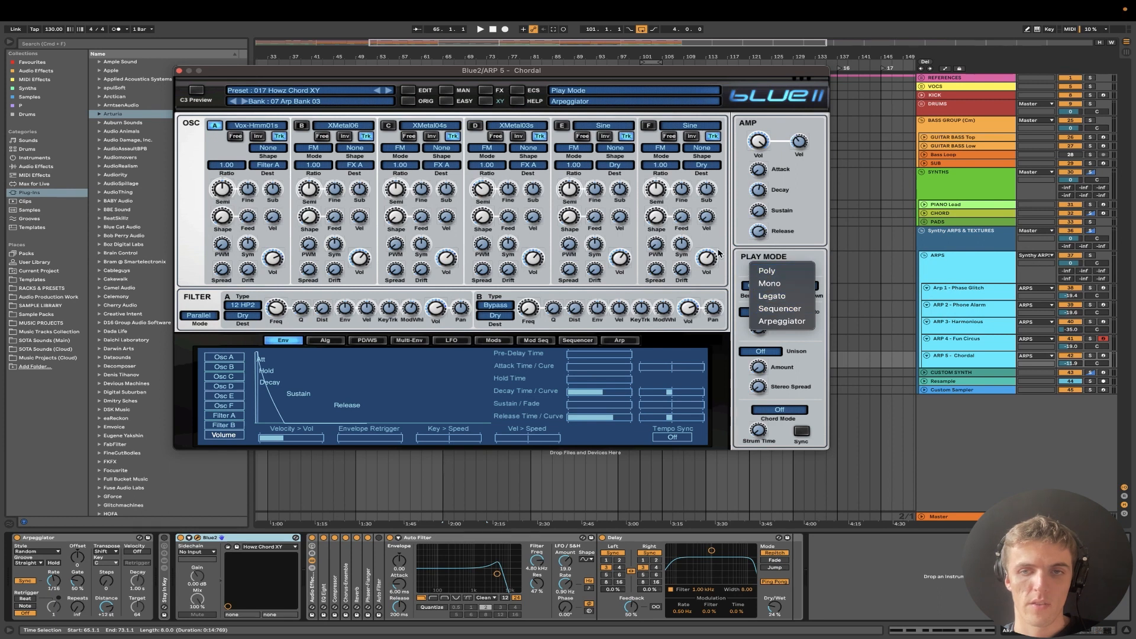
left_click(179, 71)
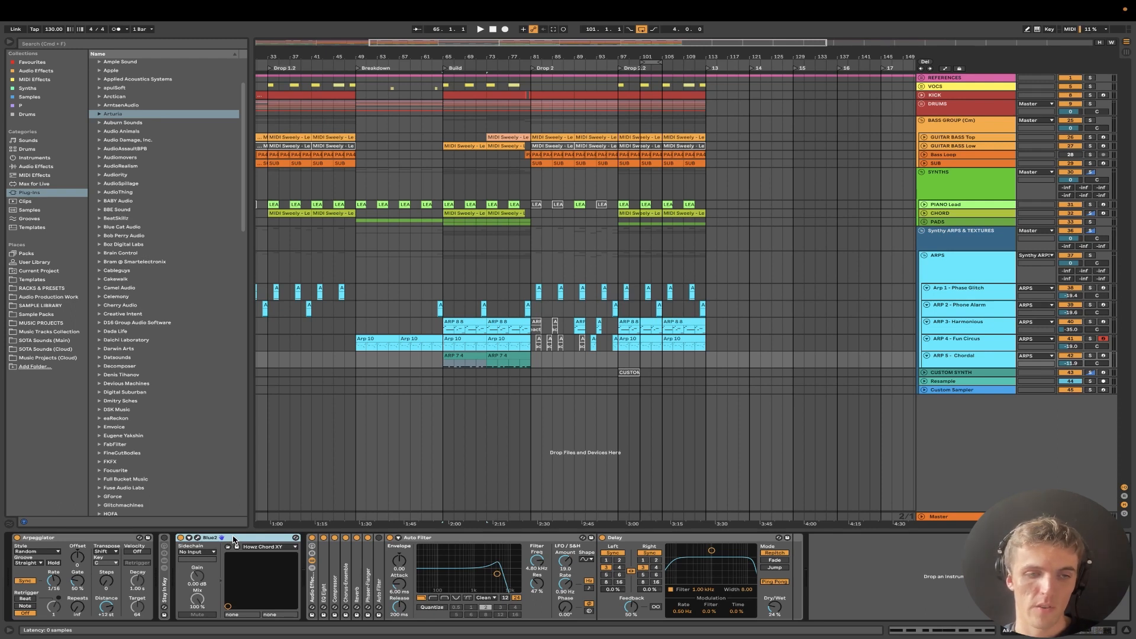
Play briefly from bar 65 with the Arpeggiator device on, switch the device off and collapse it
key("space")
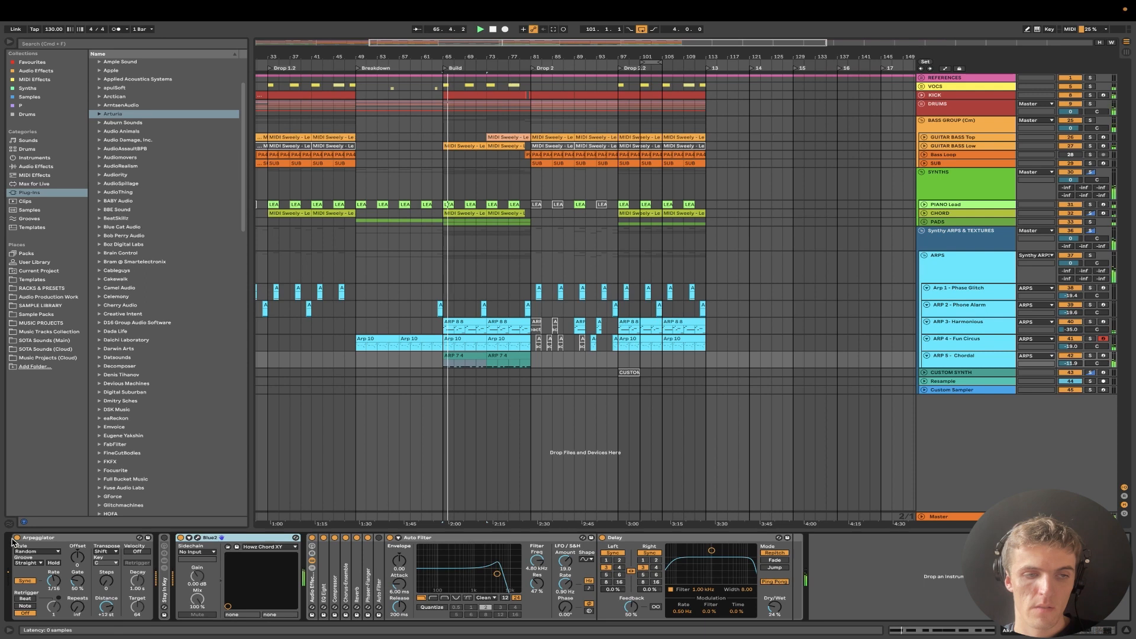
left_click(16, 538)
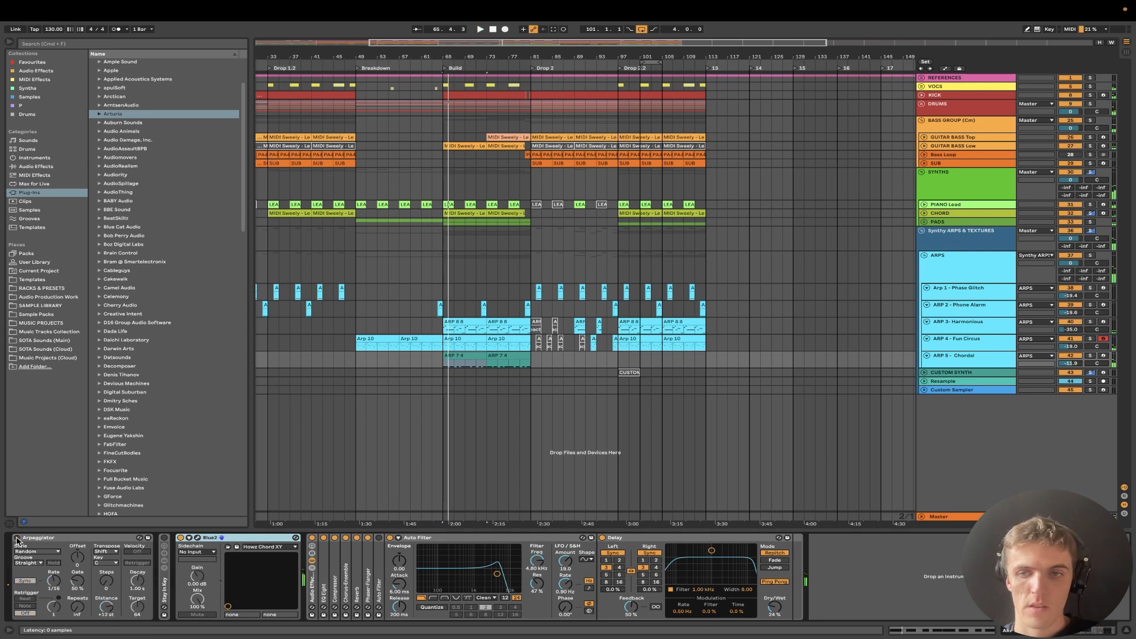
double_click(51, 539)
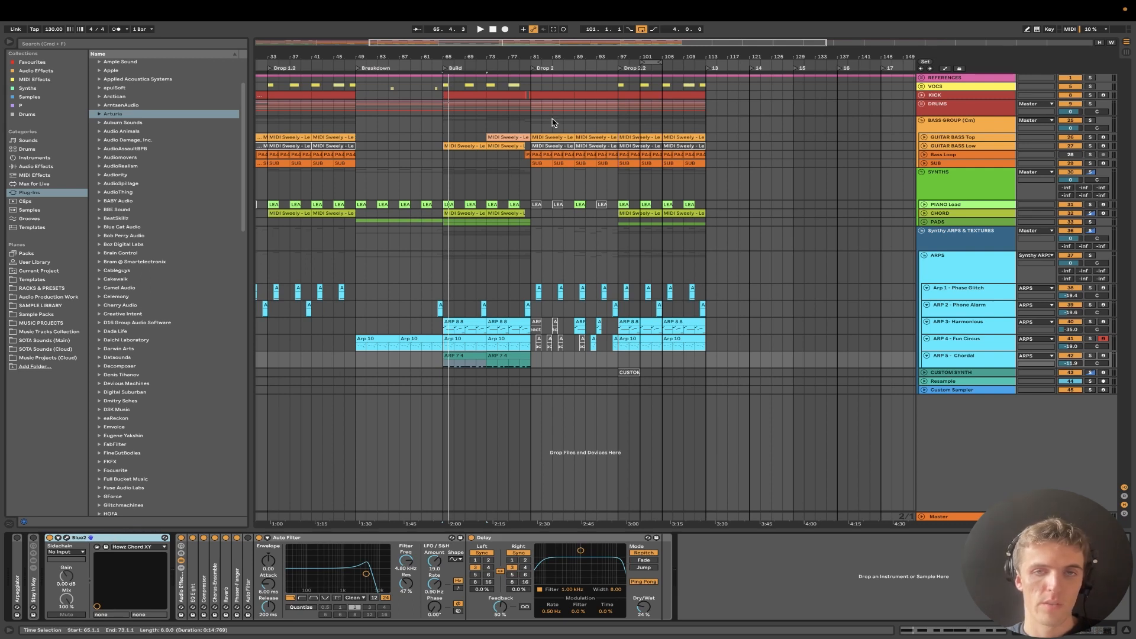
Collapse the ARPS group, activate the CUSTOM SYNTH clip at bar 97 and enlarge its track
left_click(182, 594)
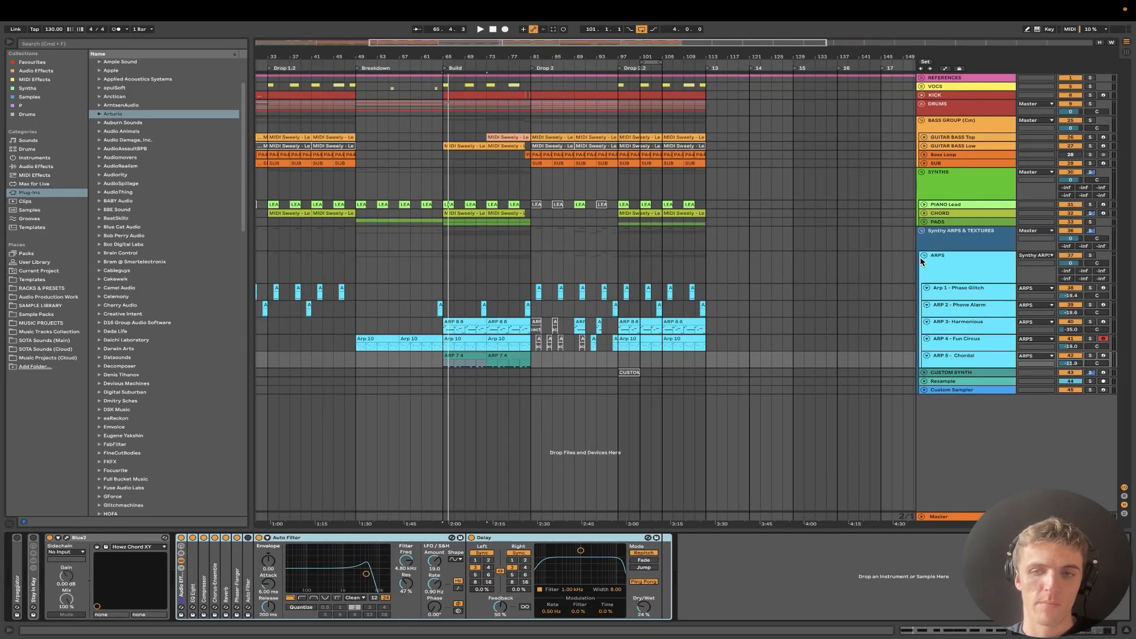
left_click(923, 256)
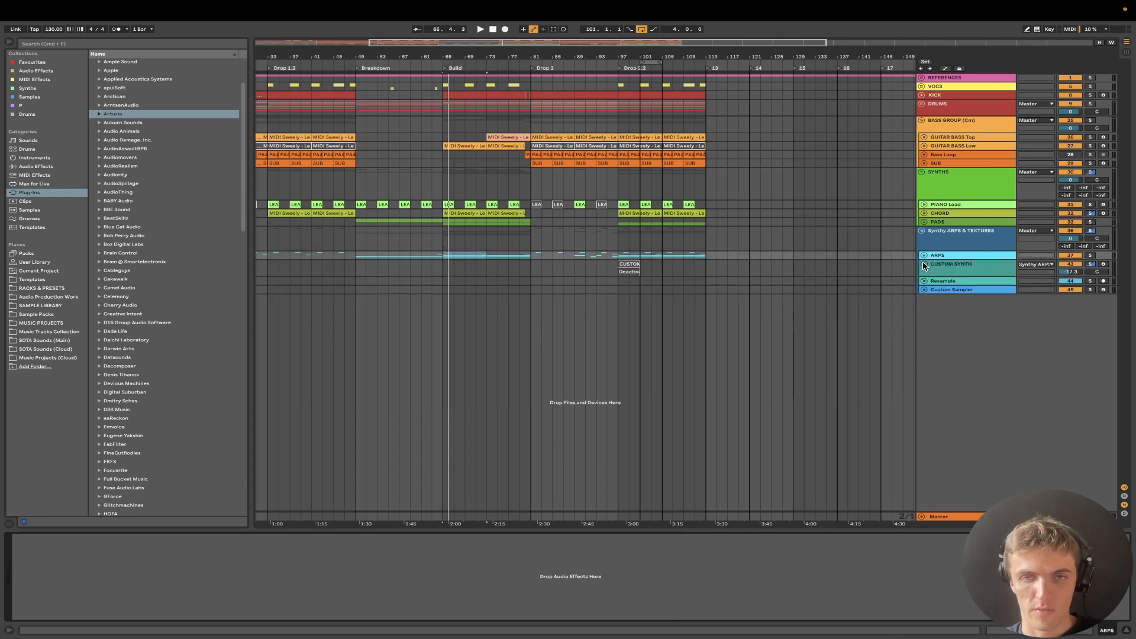
left_click(634, 267)
scroll(636, 265, "up", 5)
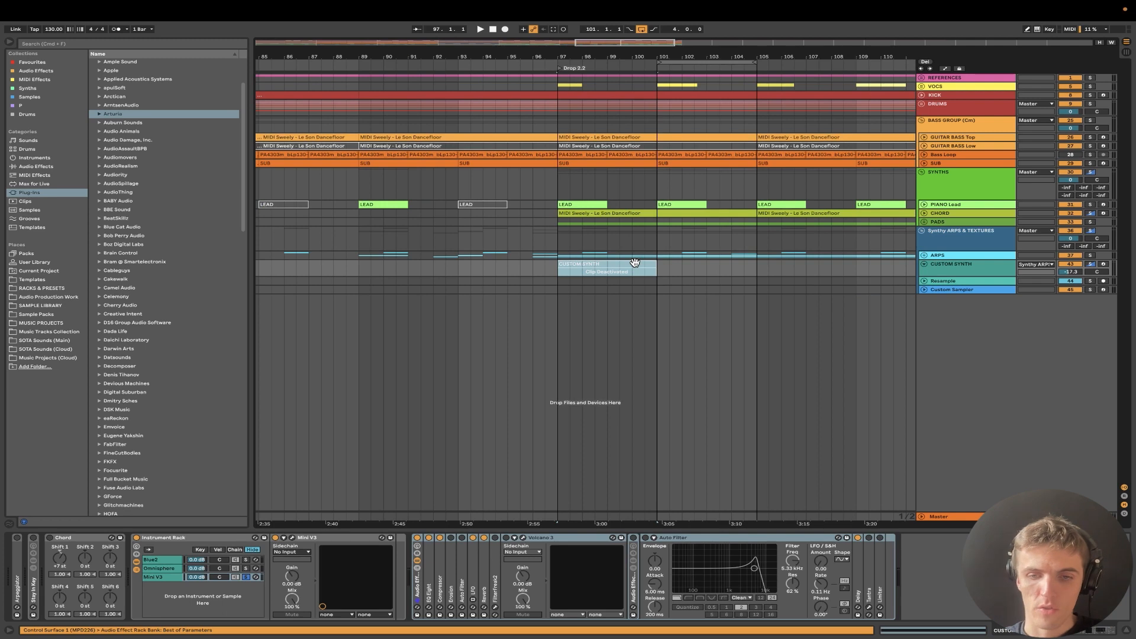
key("0")
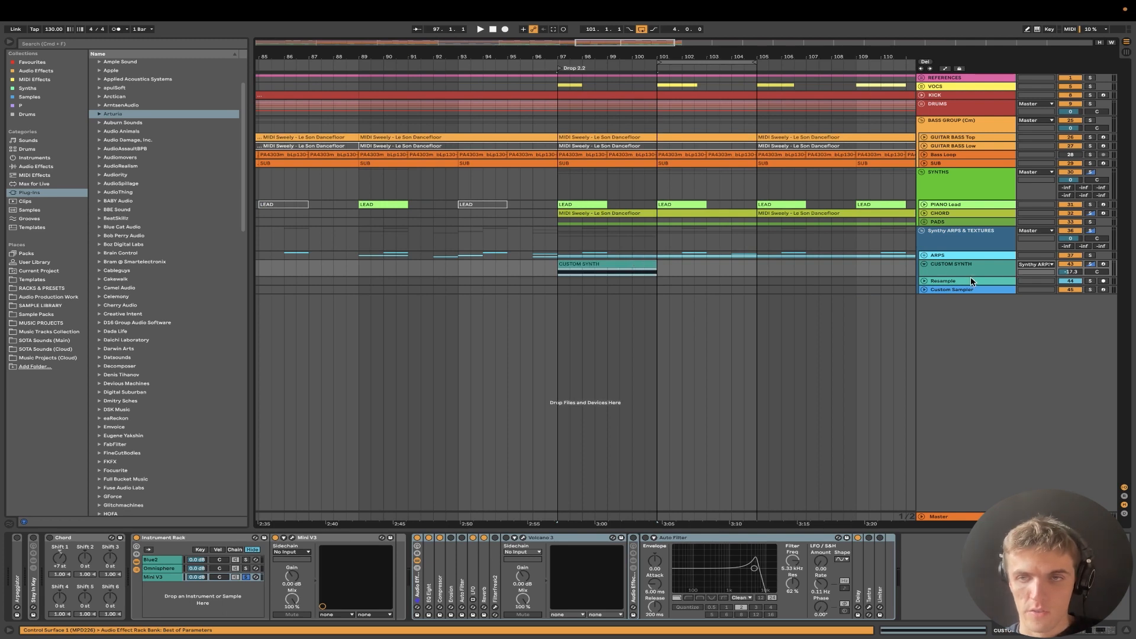
left_click_drag(971, 277, 972, 332)
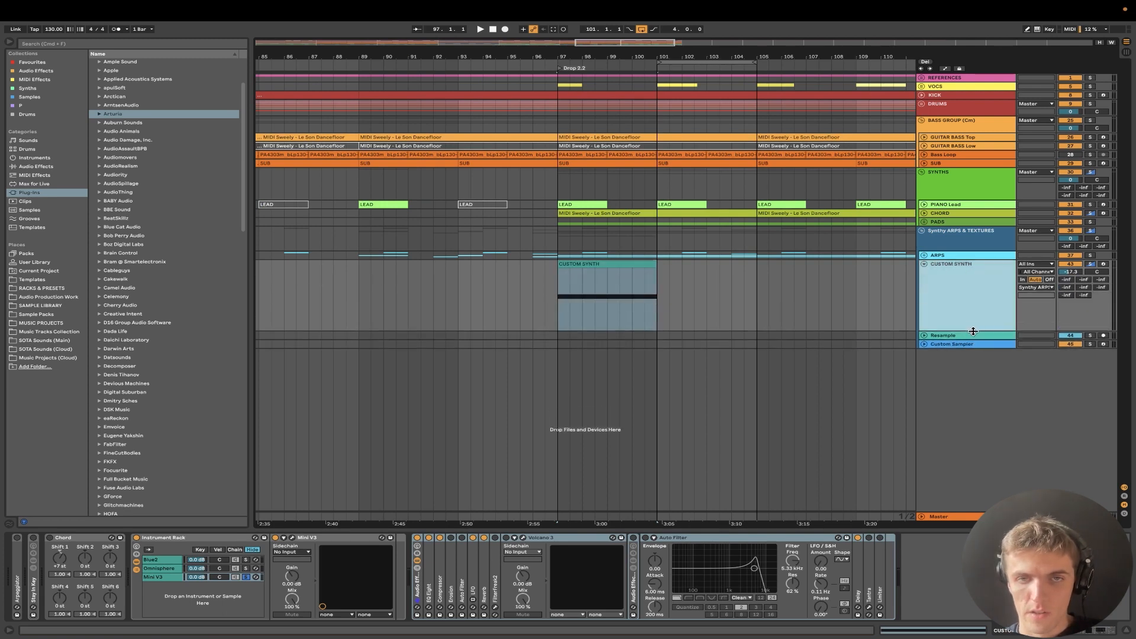
Mute the ARPS group and solo the CUSTOM SYNTH track while playing its clip from bar 97
left_click(616, 261)
key("space")
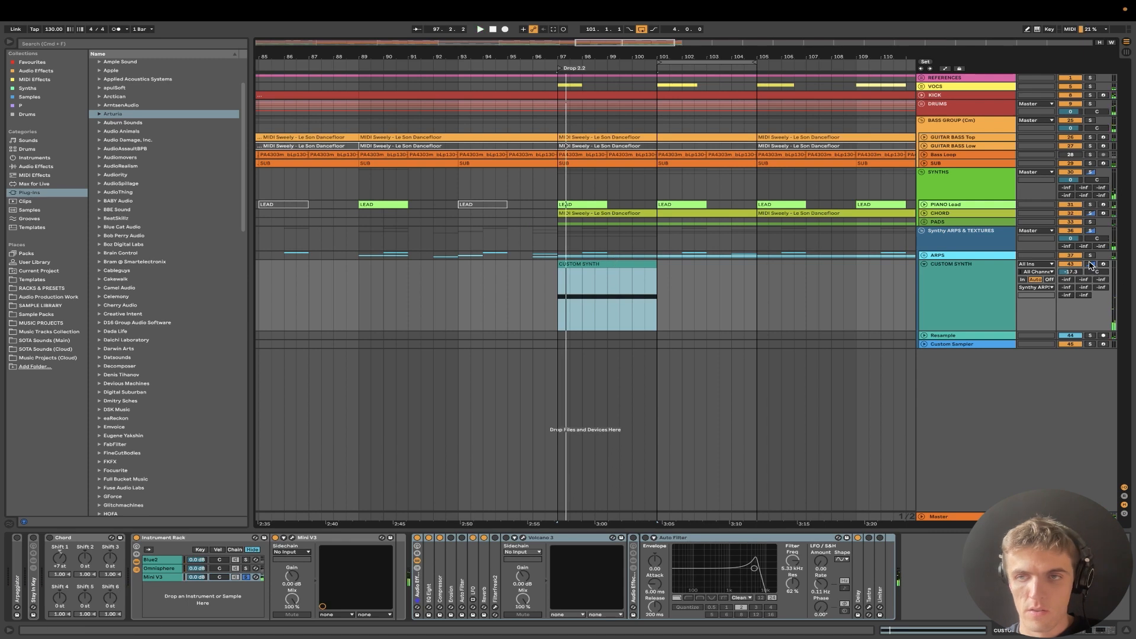
left_click(1073, 255)
key("space")
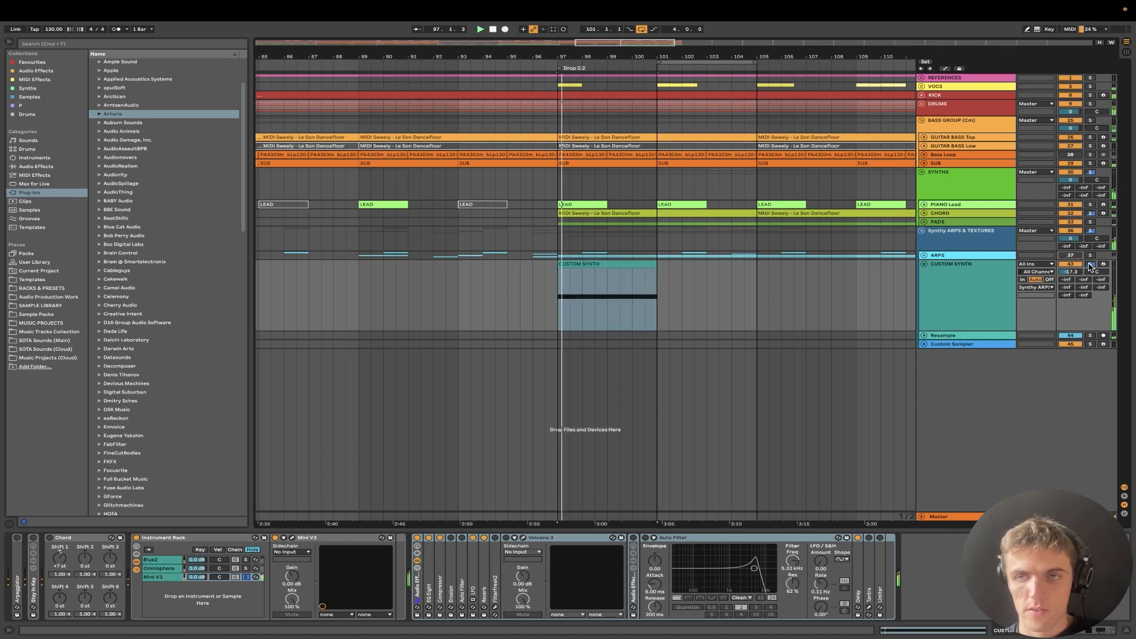
left_click(1091, 264)
key("space")
key("space")
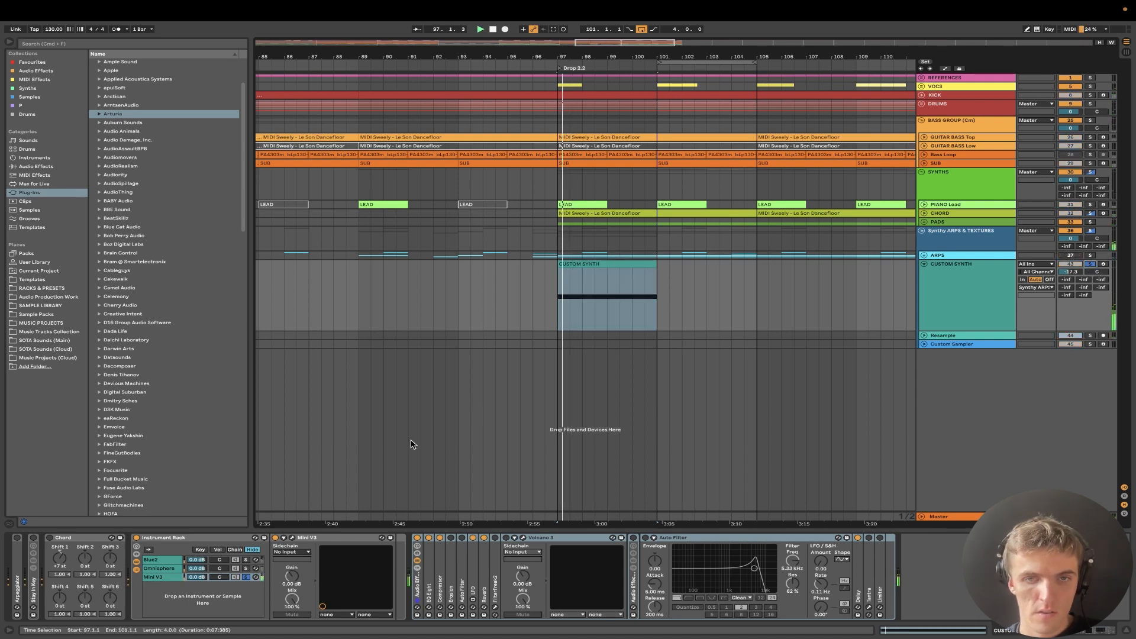
View the notes of the CUSTOM SYNTH clip and return to the track's device chain
left_click(610, 266)
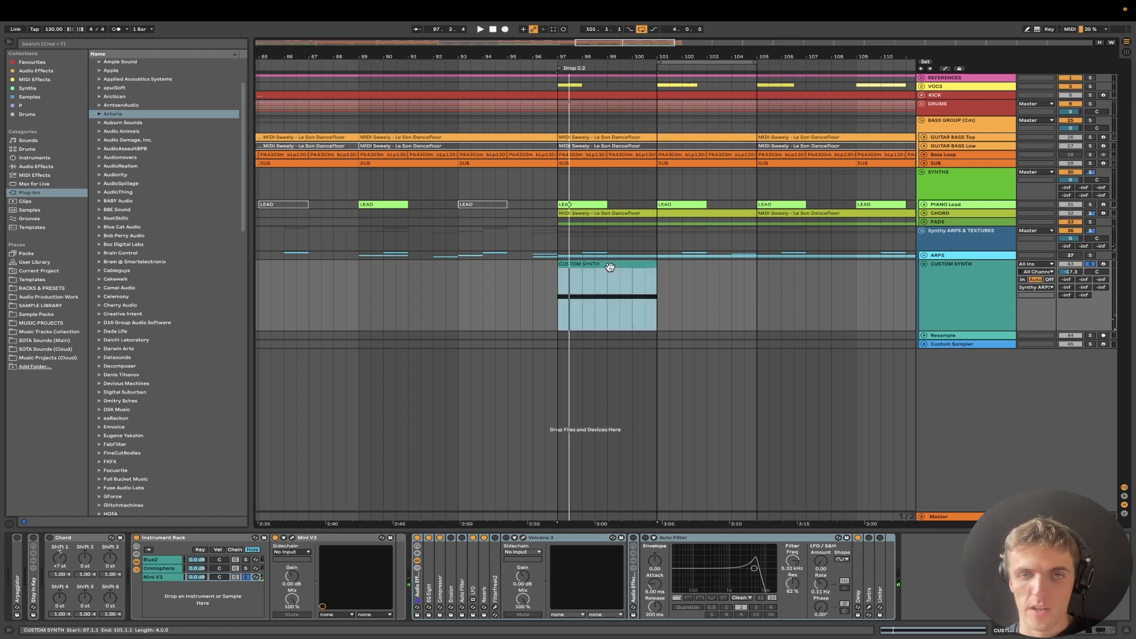
double_click(610, 266)
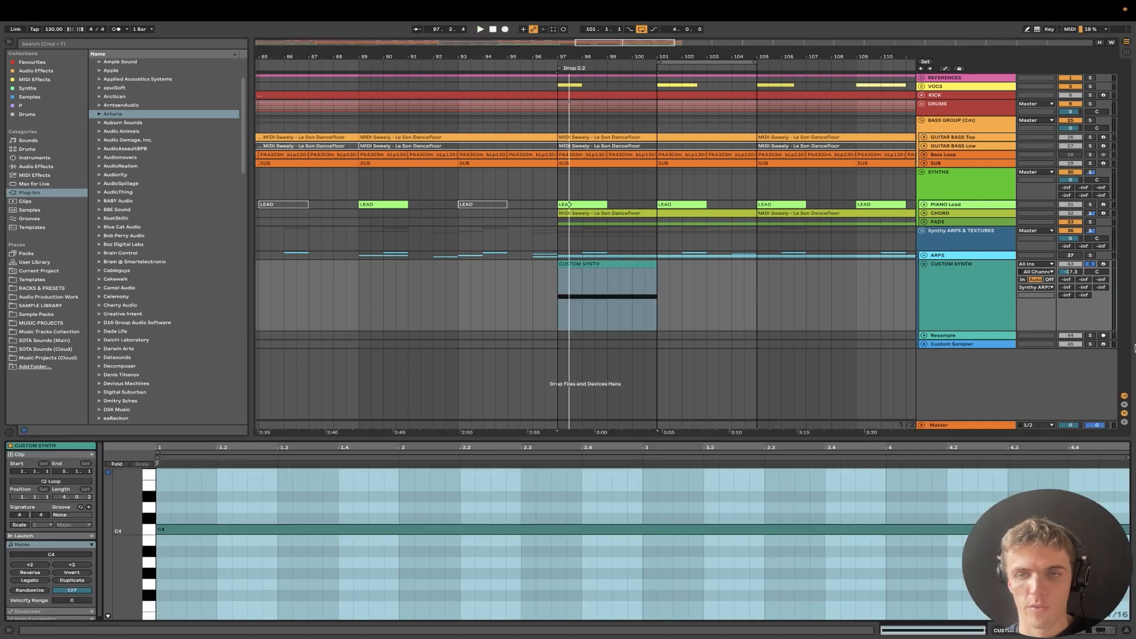
left_click(946, 279)
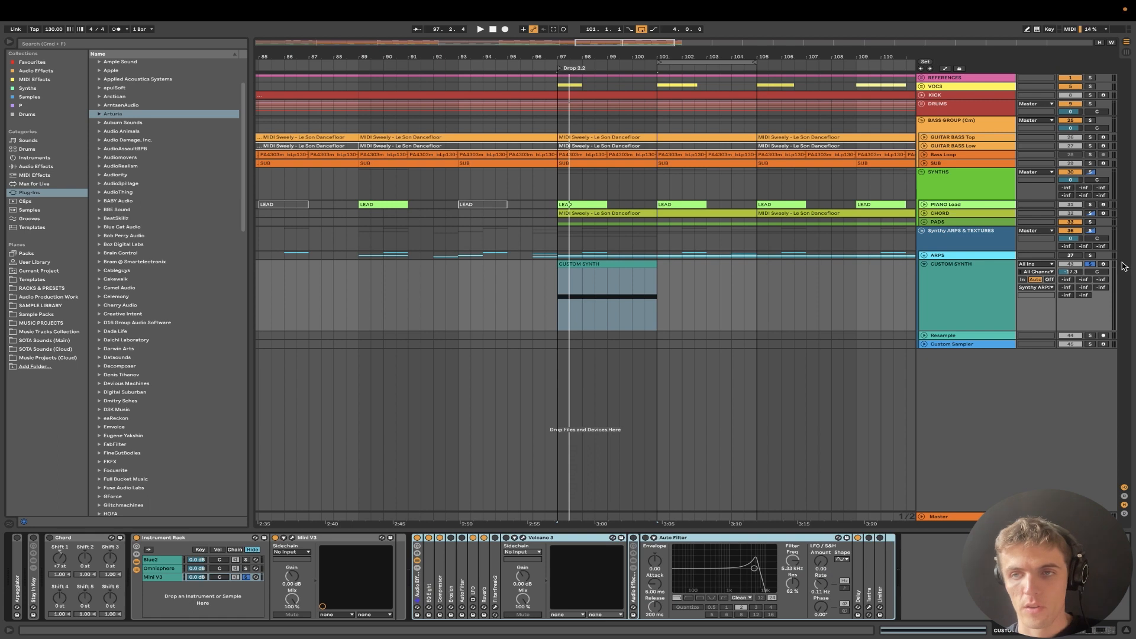
Arm the CUSTOM SYNTH track and solo the Blue2 chain in its Instrument Rack
left_click(1103, 264)
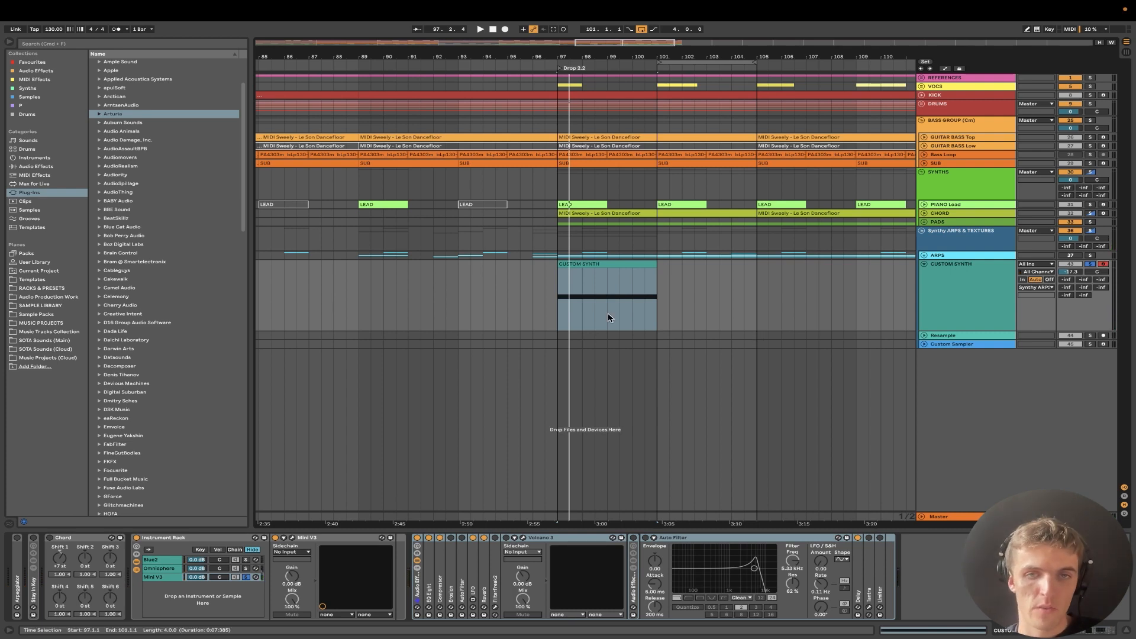
left_click(247, 560)
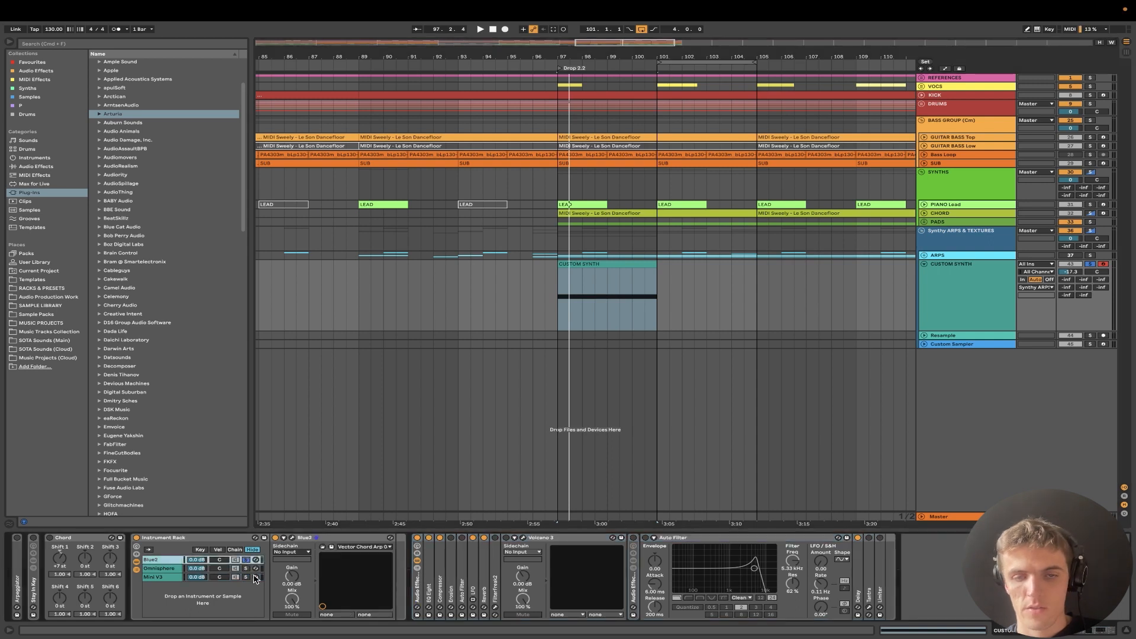
Collapse the audio effect rack, then solo the Blue2 chain in the instrument rack and open its synth window
left_click(246, 578)
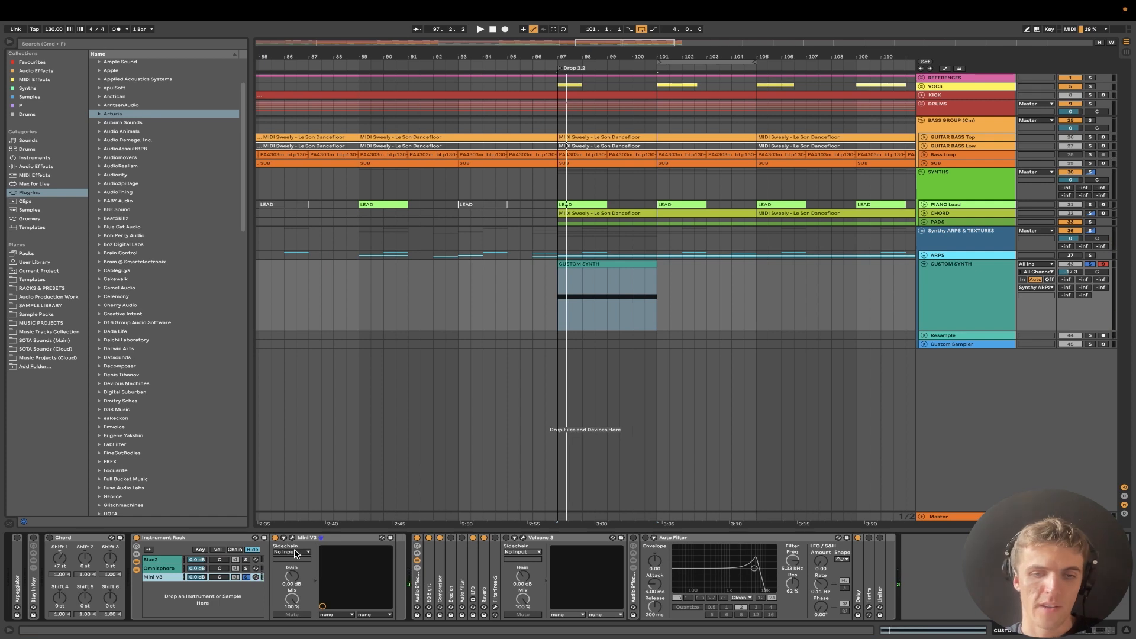
double_click(416, 592)
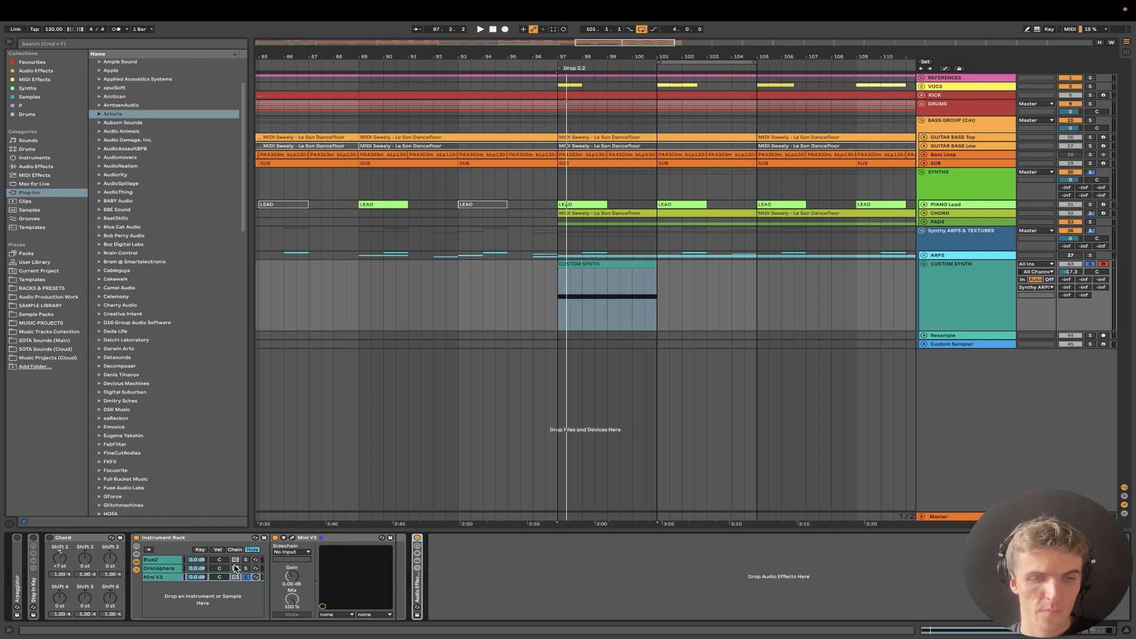
left_click(246, 560)
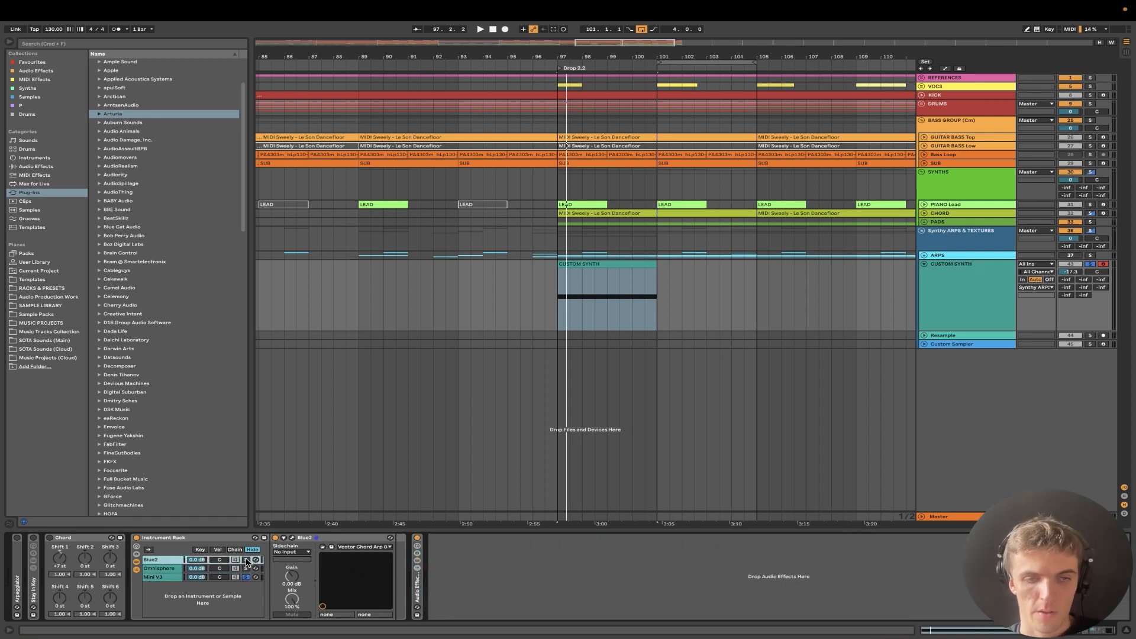
left_click(292, 538)
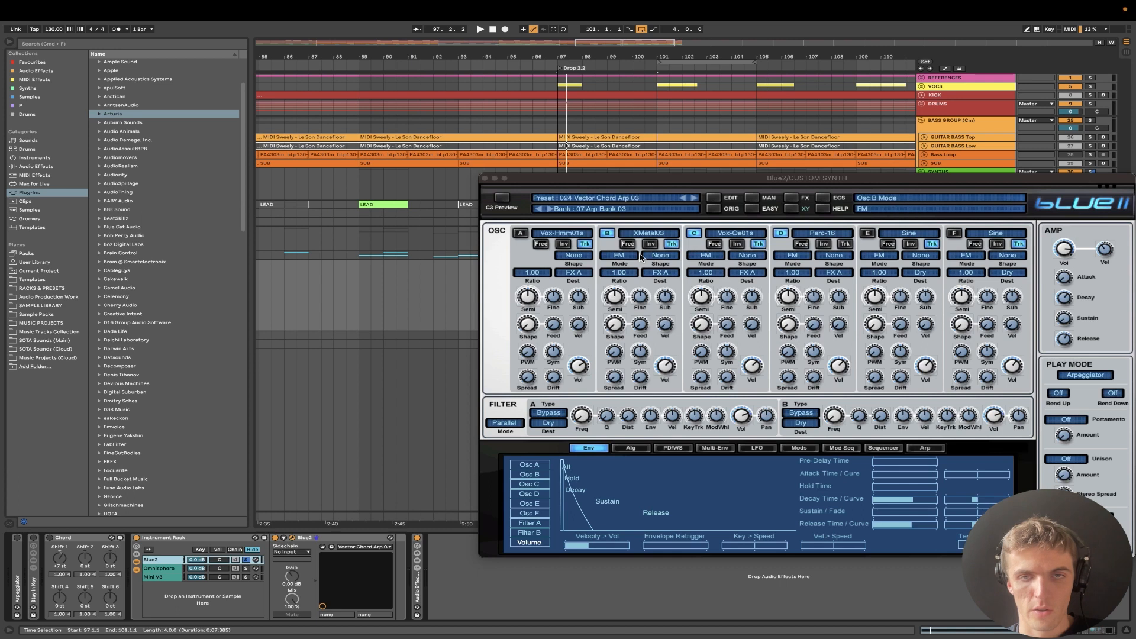
Audition the next two presets in Arp Bank 03, 025 Cajon FM bass Arp and 026 Default
left_click(693, 199)
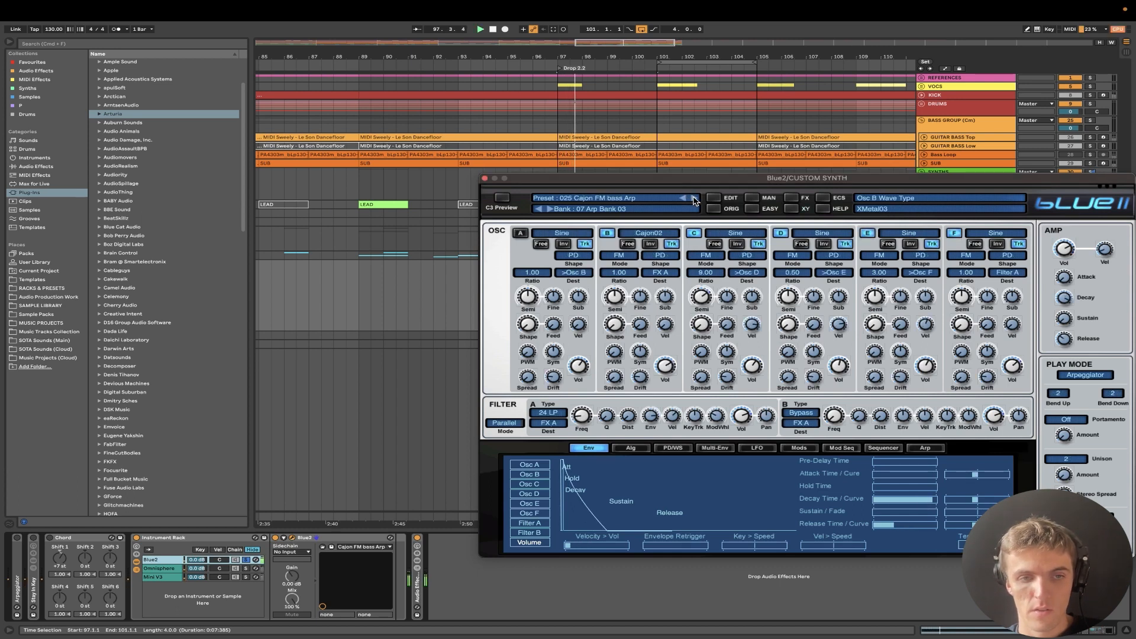
left_click(694, 199)
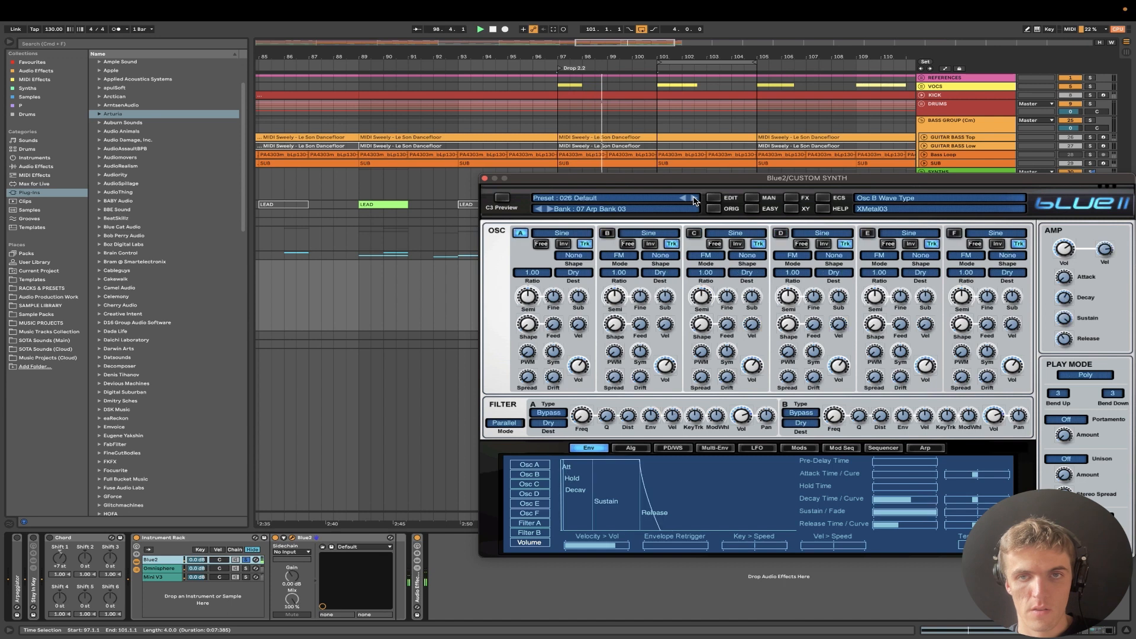
Solo the SUB track and reposition the Blue2 window over the arrangement so the track solo controls are uncovered, restarting playback
left_click(1091, 163)
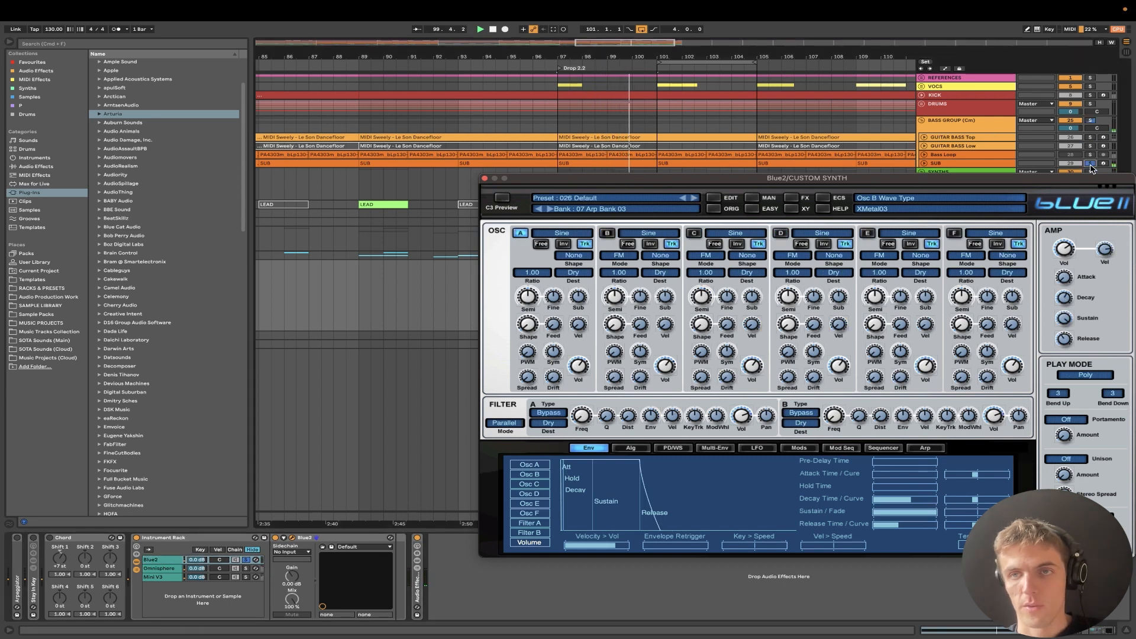
left_click_drag(1054, 183, 606, 186)
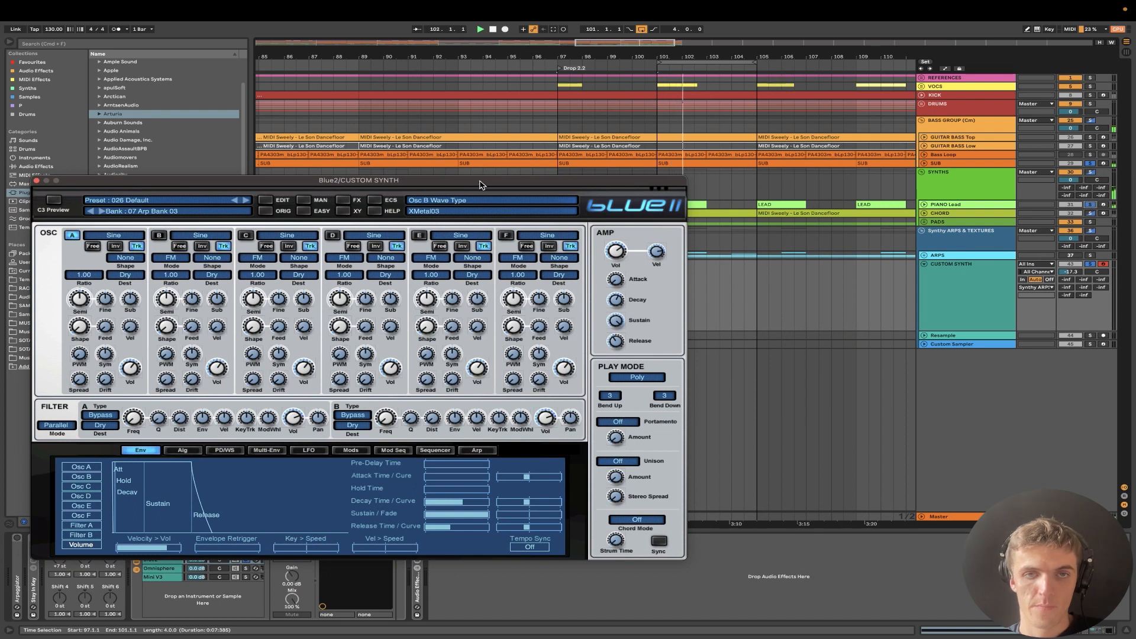
left_click_drag(480, 182, 734, 124)
key("space")
key("space")
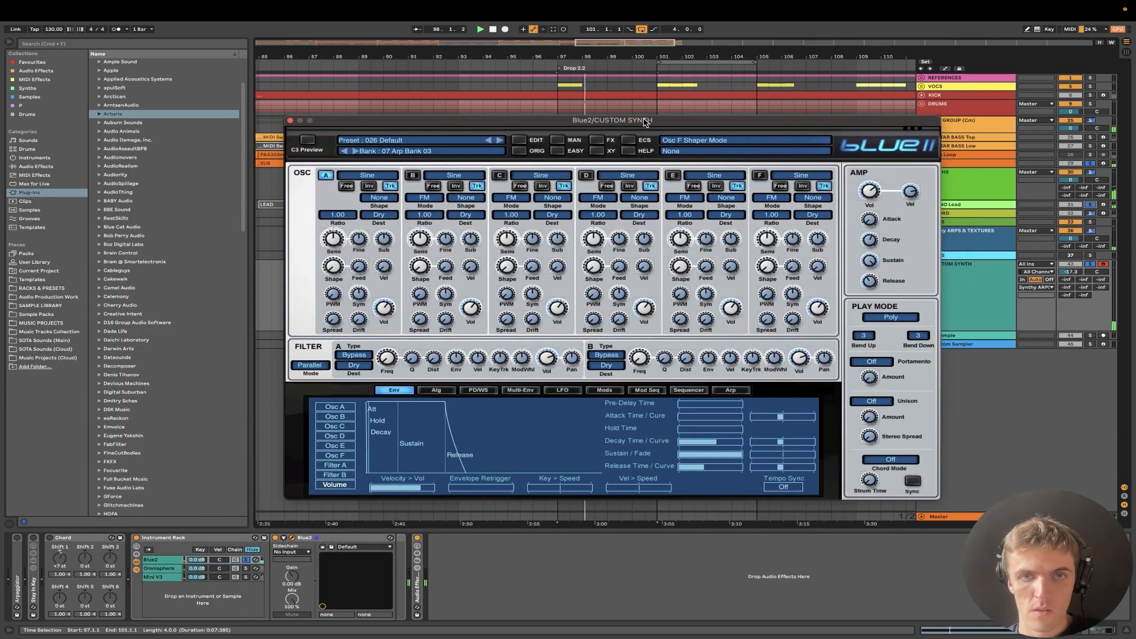
left_click_drag(645, 121, 673, 120)
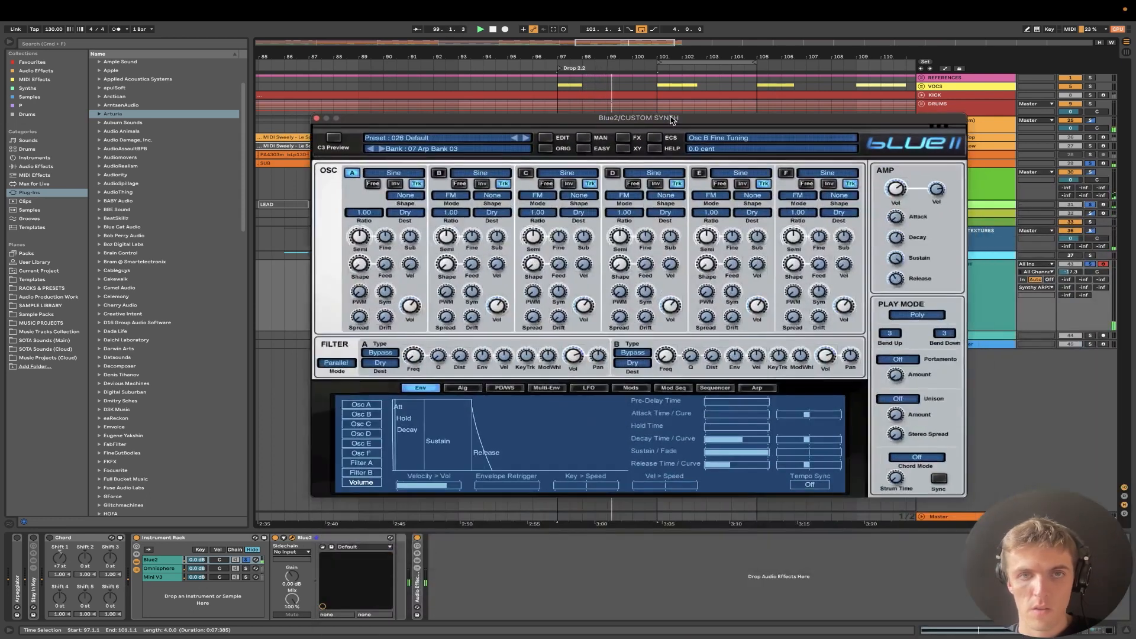
Load preset 002 Conga AtackDream in Blue2 and step through the following presets to 004 Eat this...XY 1
left_click(500, 143)
mouse_move(442, 145)
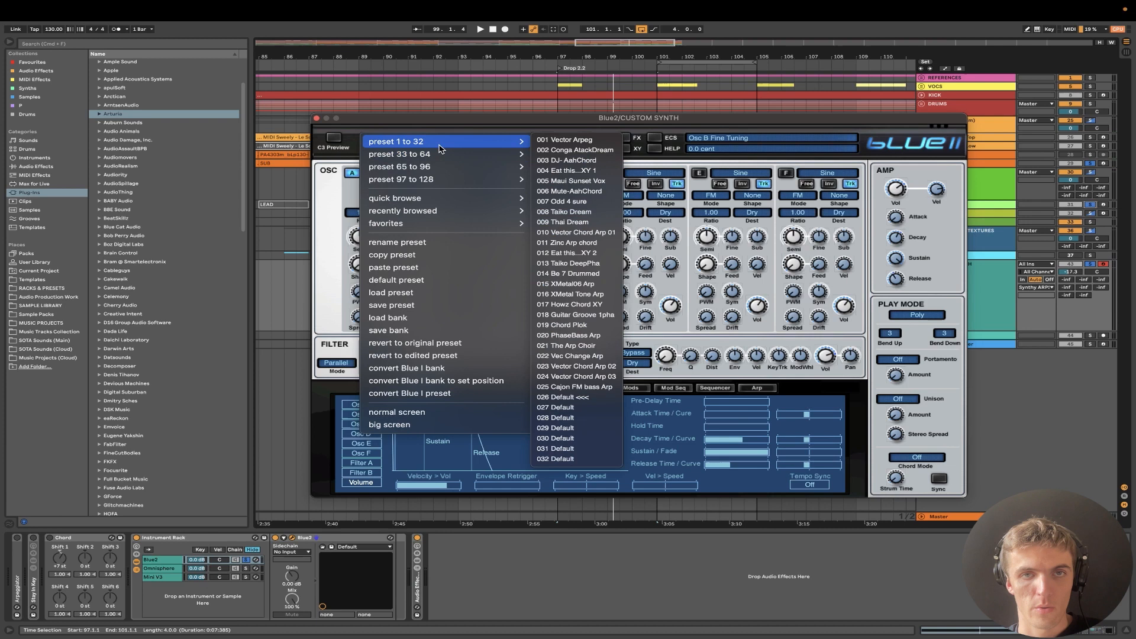
left_click(550, 149)
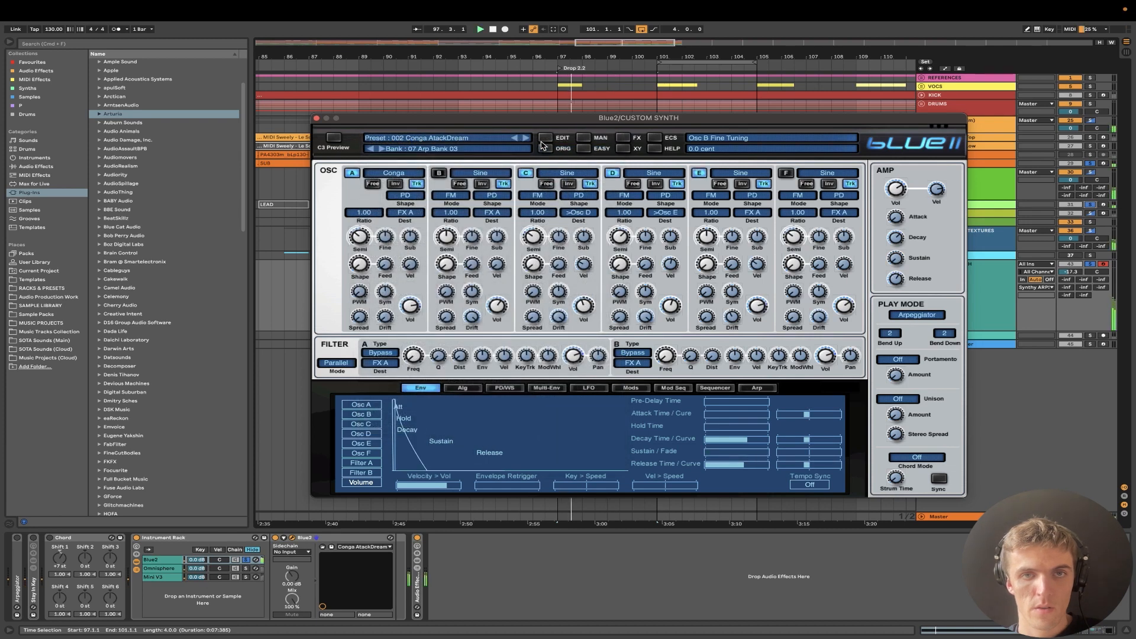
left_click(526, 137)
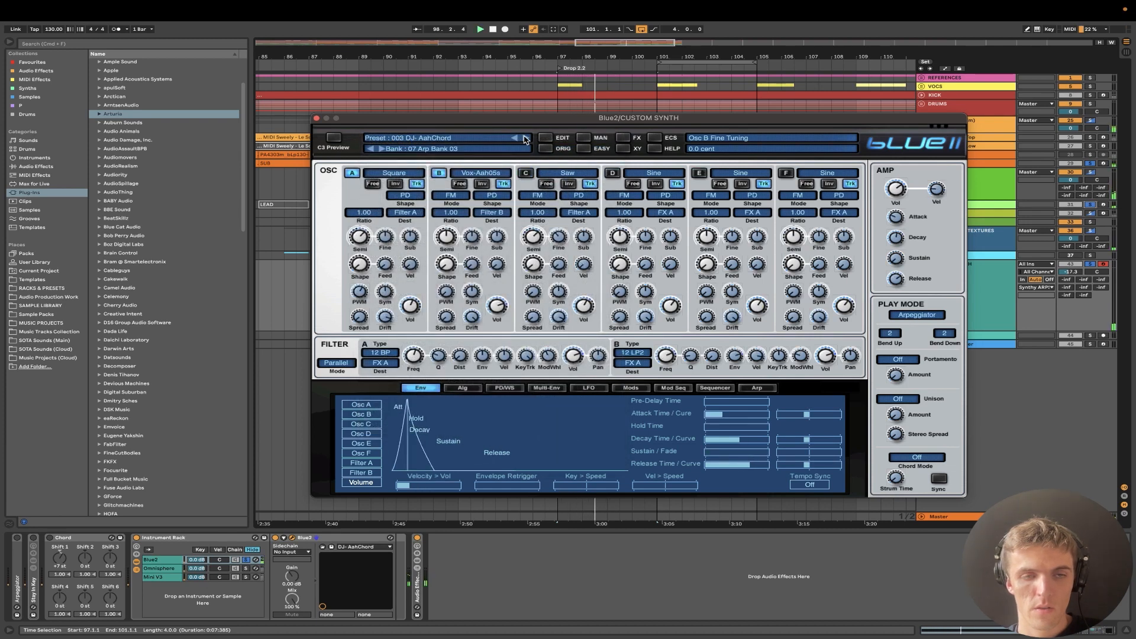
left_click(526, 138)
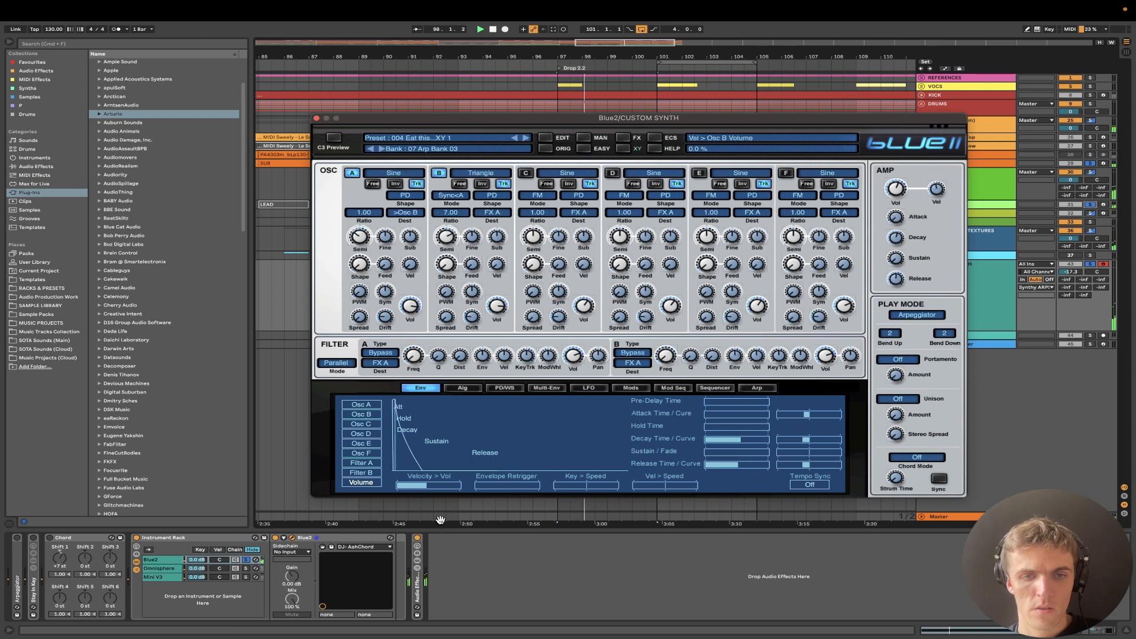
Bypass the audio effect rack after the instrument rack and restart playback of the loop
left_click(418, 538)
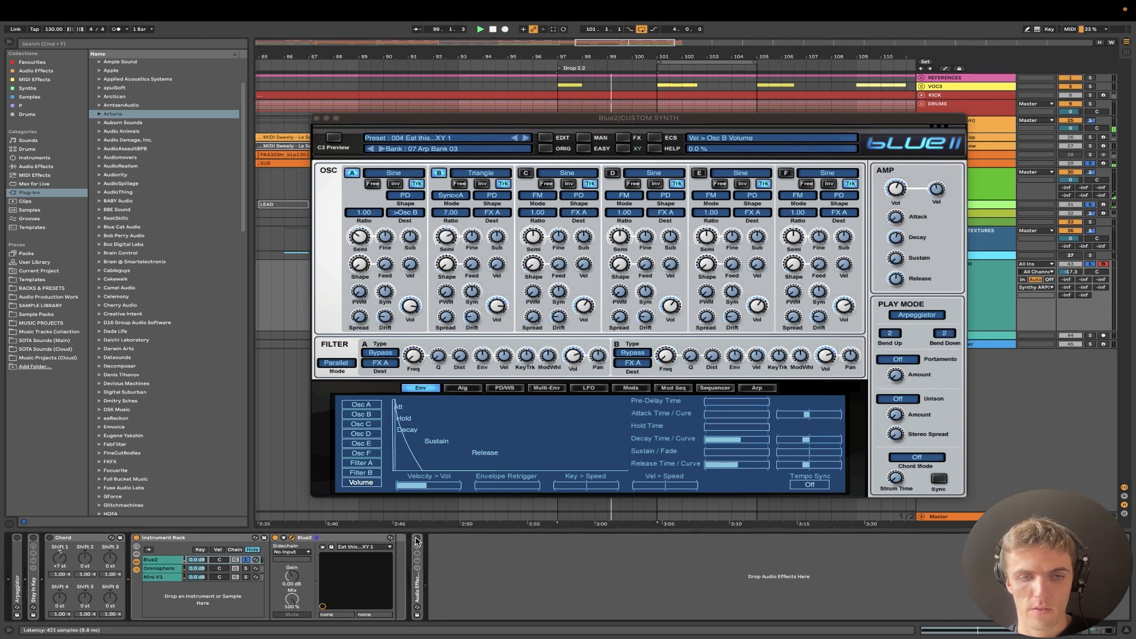
key("space")
key("space")
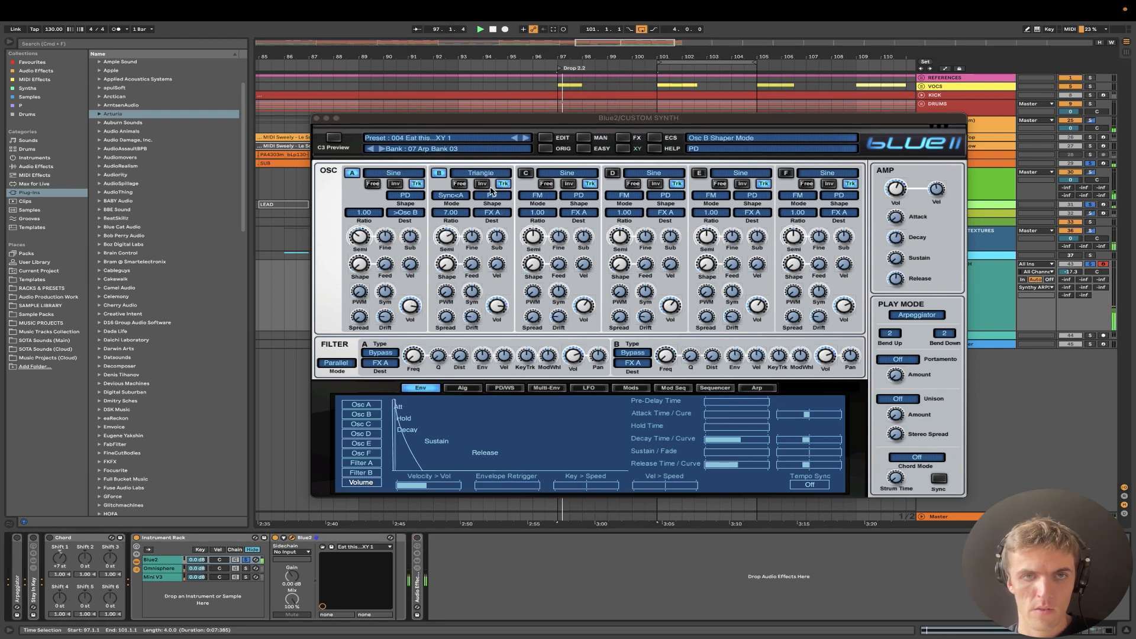
Audition preset 005 Maui Sunset Vox and the preceding banks back to 06 Sequence Sounds 01, ending on its preset 003 A to B Sequence
left_click(525, 138)
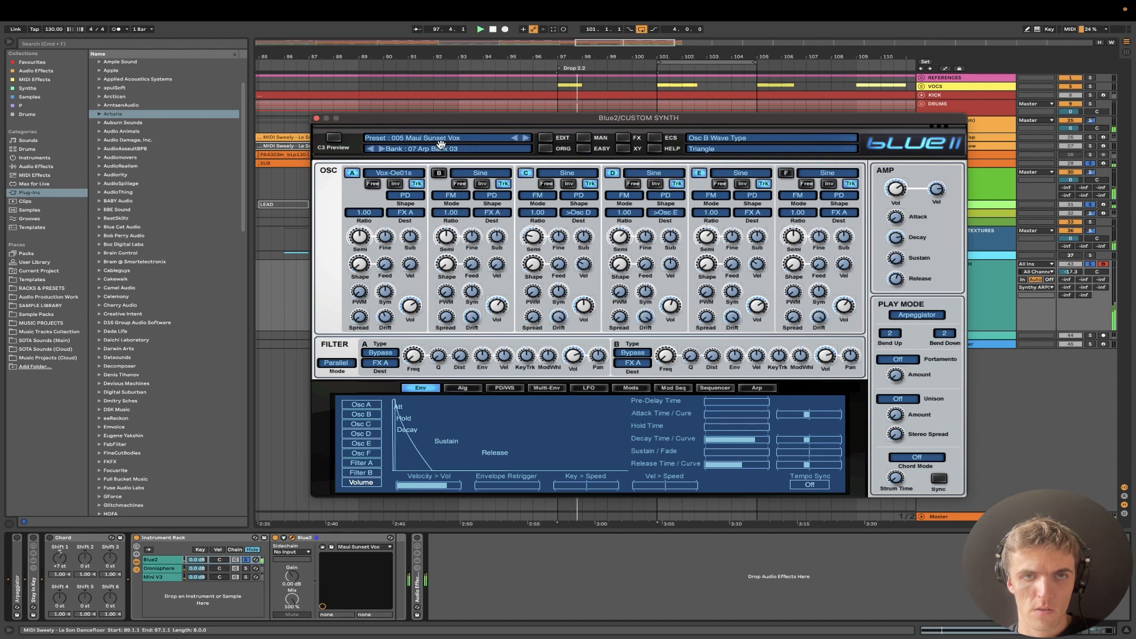
left_click(370, 148)
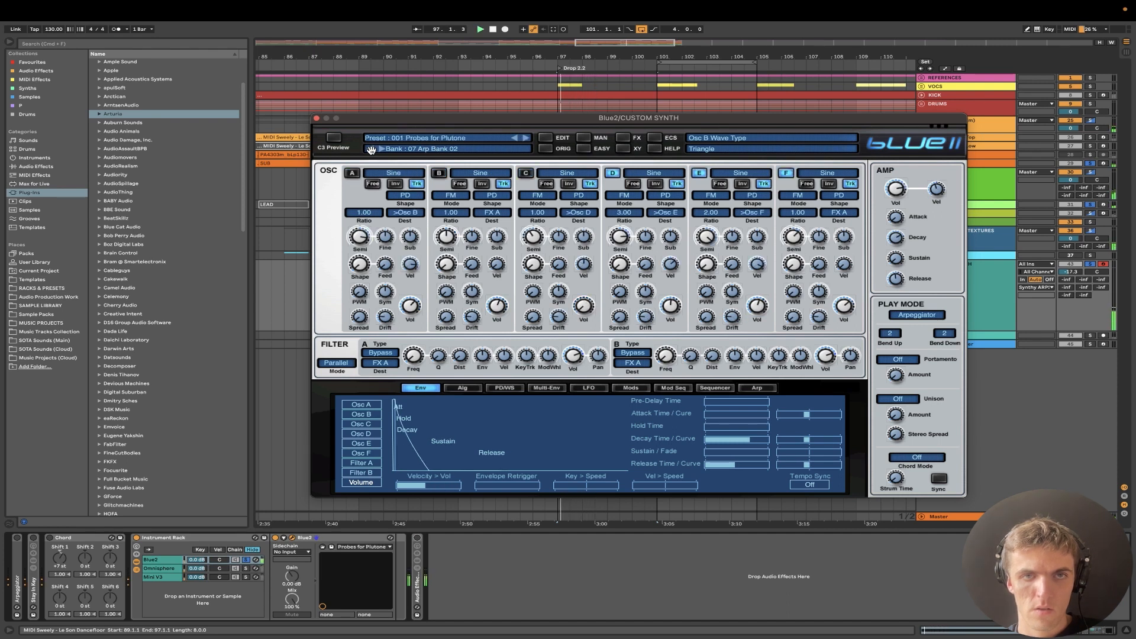
left_click(371, 148)
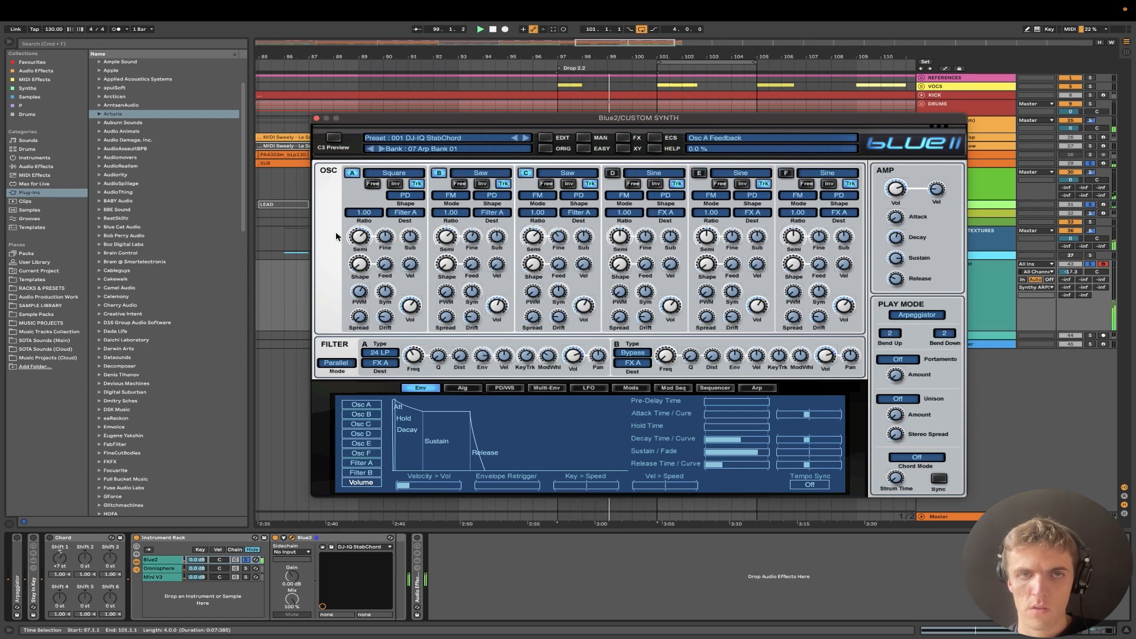
left_click(370, 148)
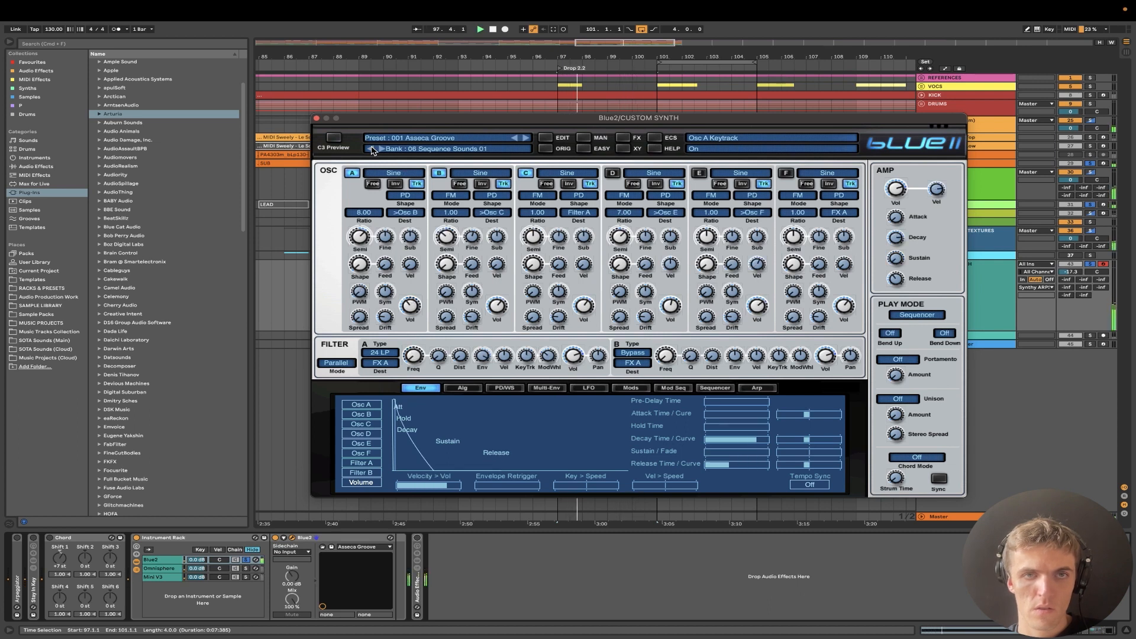
left_click(409, 140)
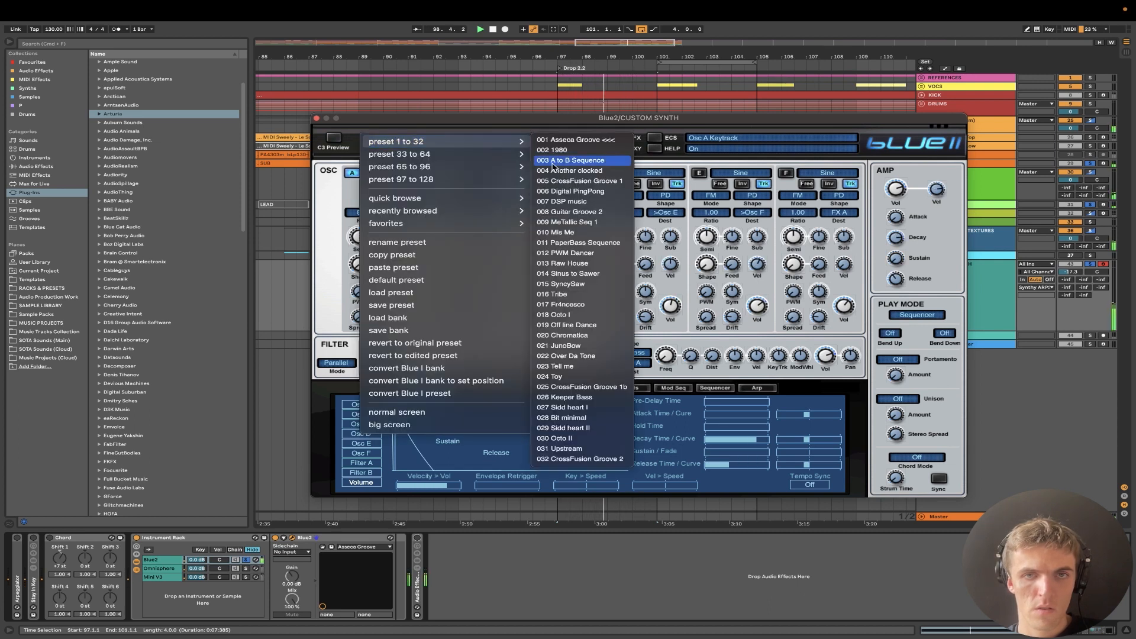
left_click(561, 166)
Load the 07 Tempo Based 01 bank in Blue2 and play the loop with its Citylife preset
left_click(427, 149)
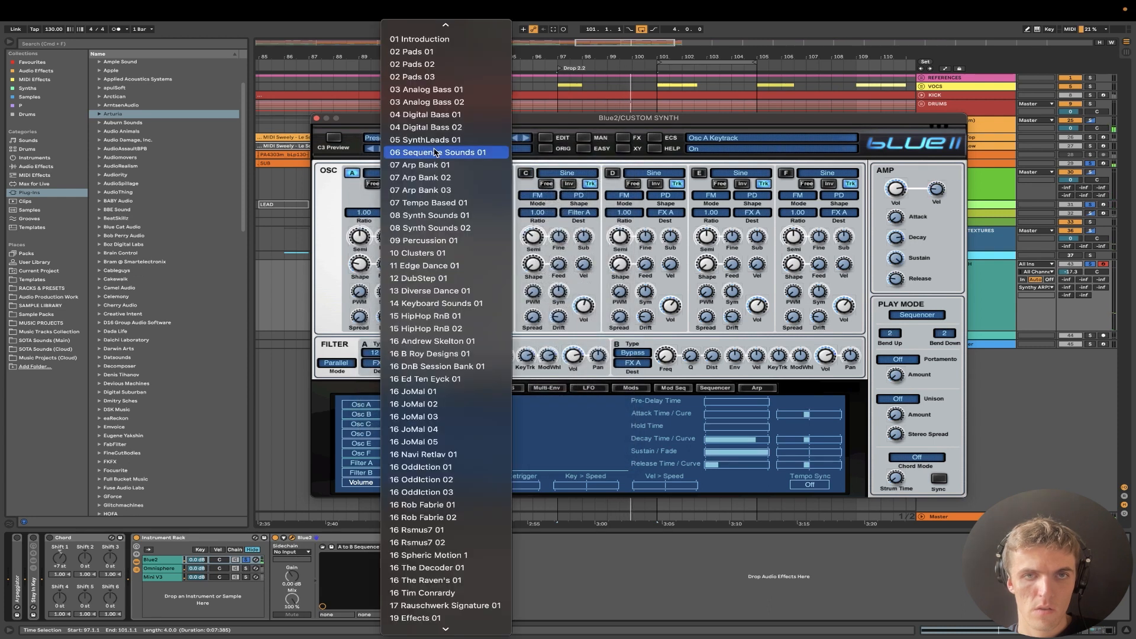
left_click(421, 203)
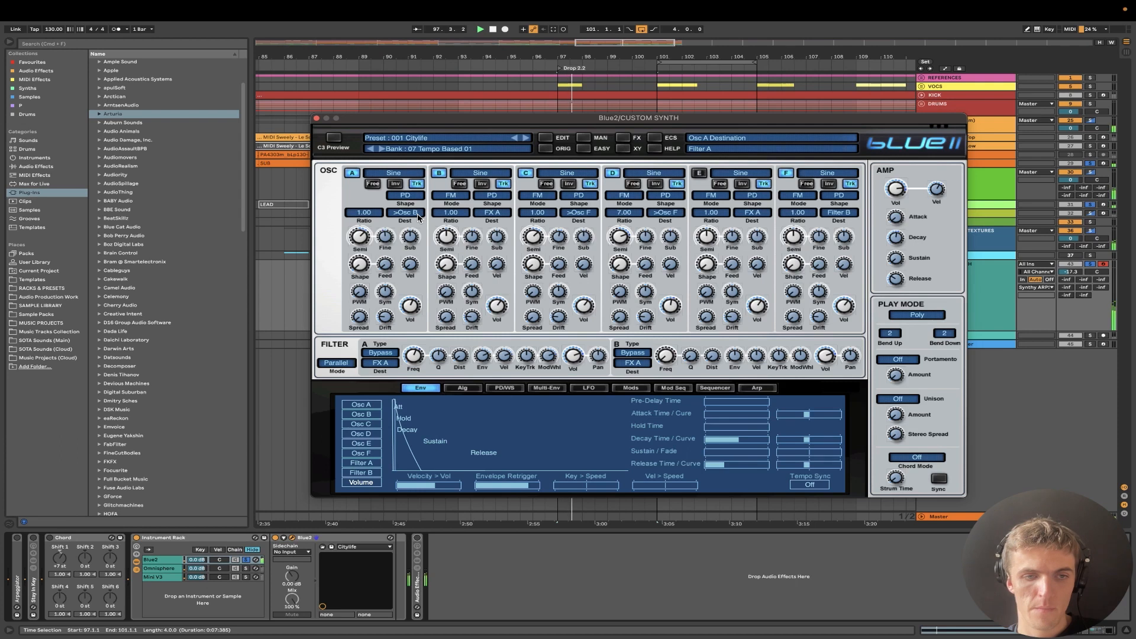
left_click(450, 149)
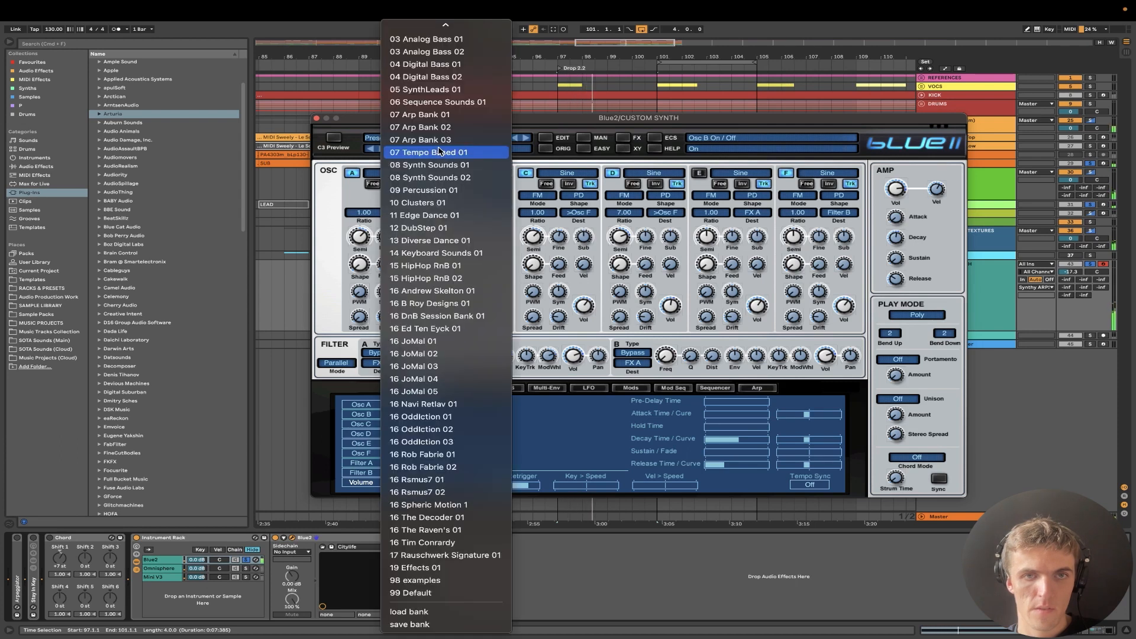
left_click(541, 156)
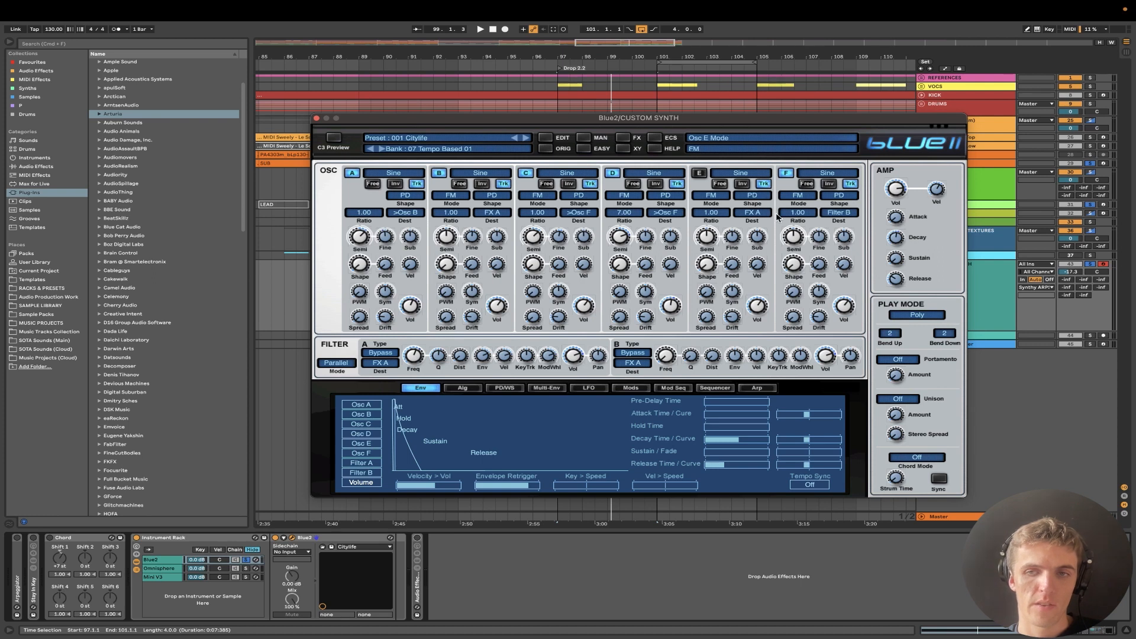
key("space")
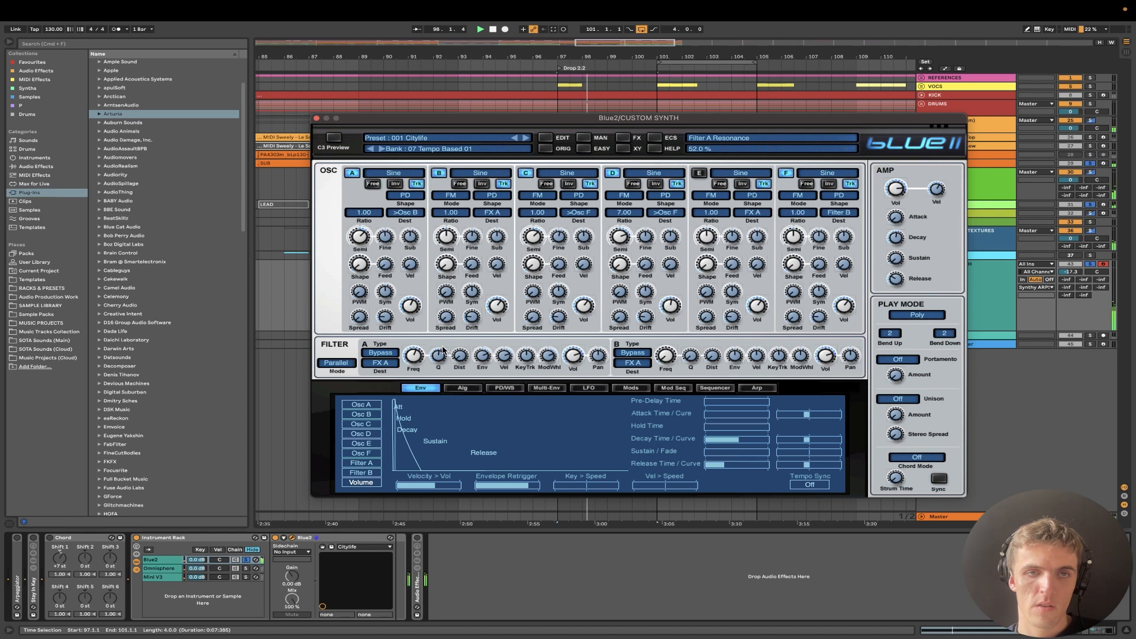
Unfold the Arpeggiator and compare the sound with it bypassed and active, leaving it enabled
left_click(16, 541)
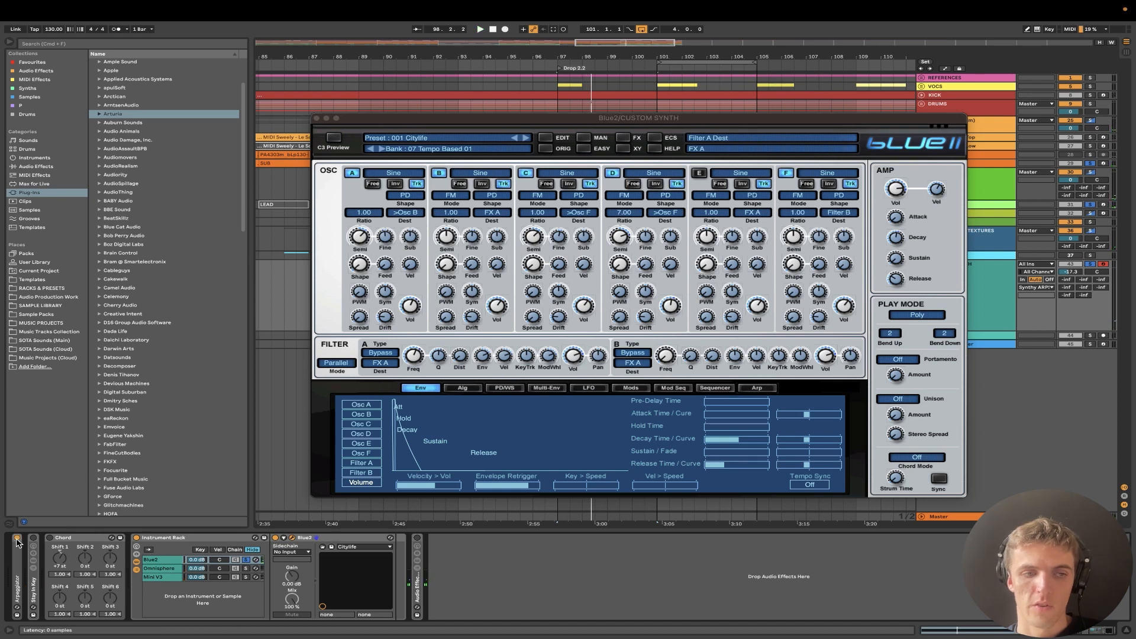
key("space")
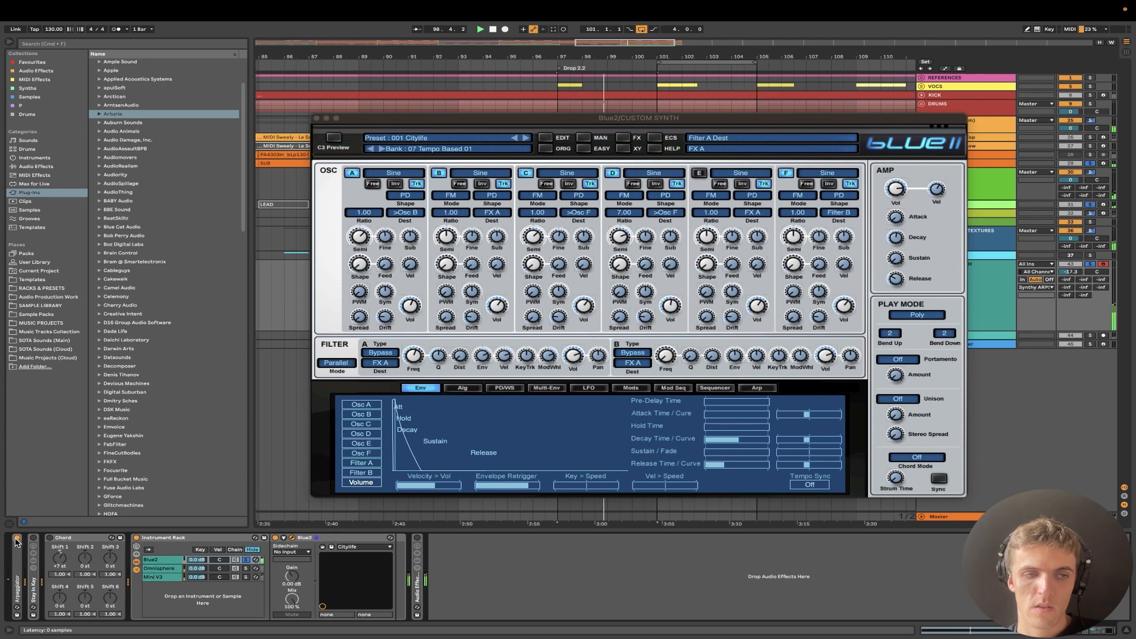
double_click(17, 545)
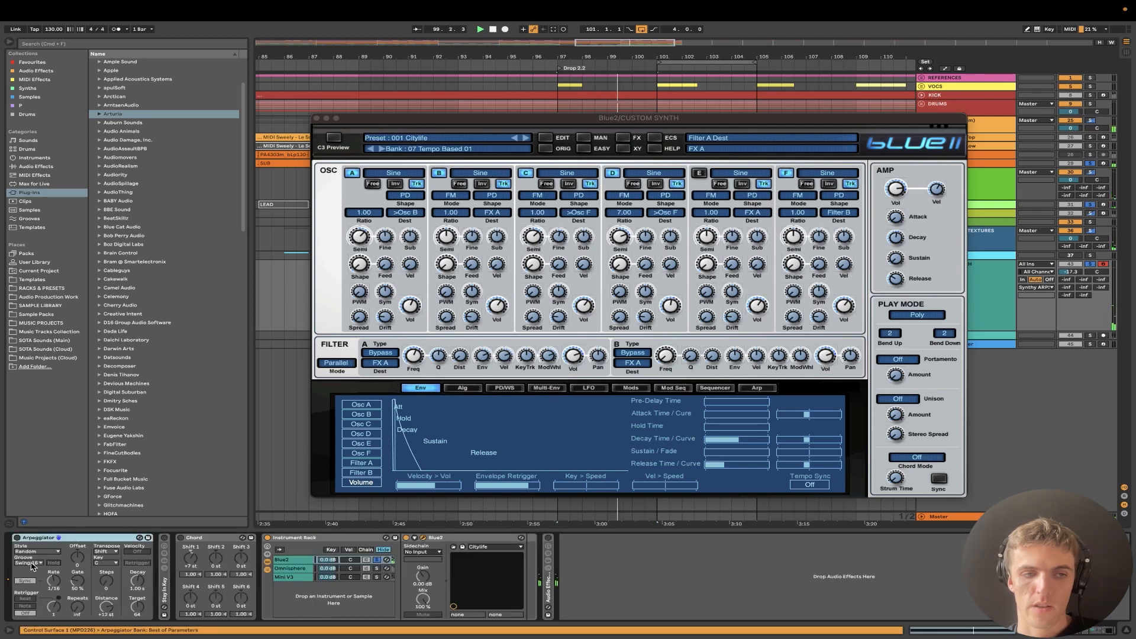
left_click(17, 539)
left_click(17, 539)
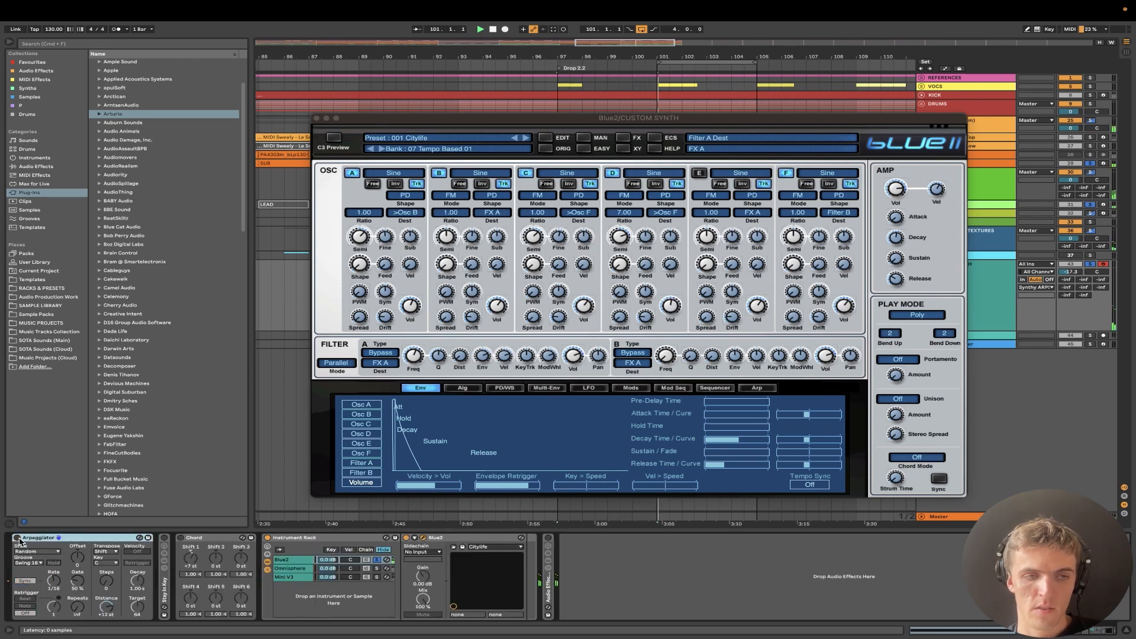
left_click(17, 539)
Set the Arpeggiator's style to UpDown and collapse the device
left_click(36, 551)
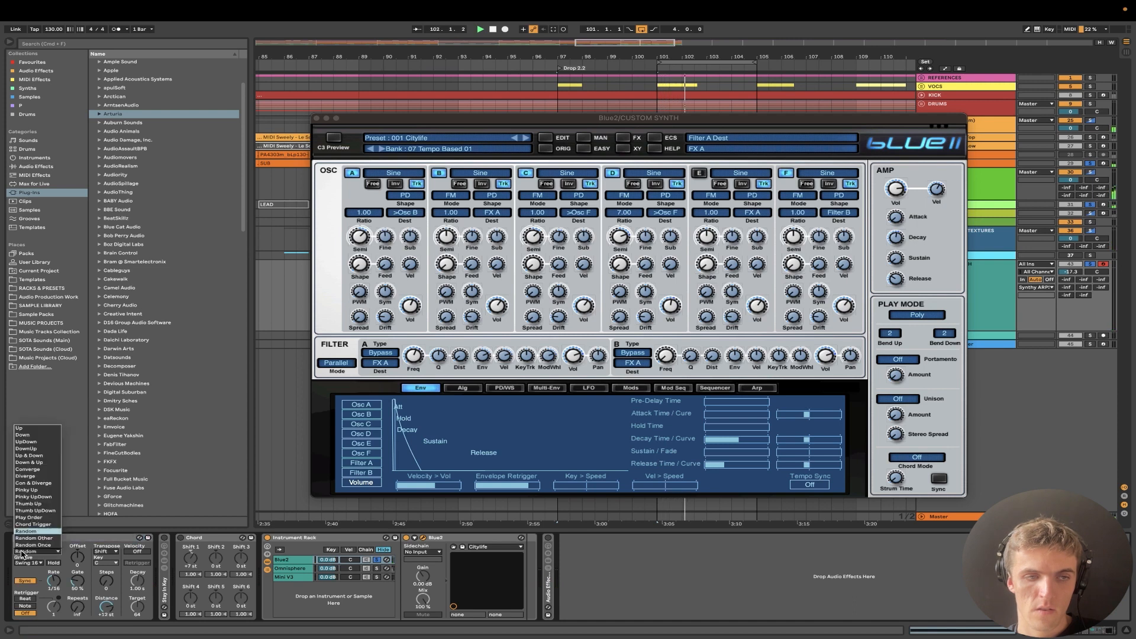
left_click(35, 442)
left_click(79, 540)
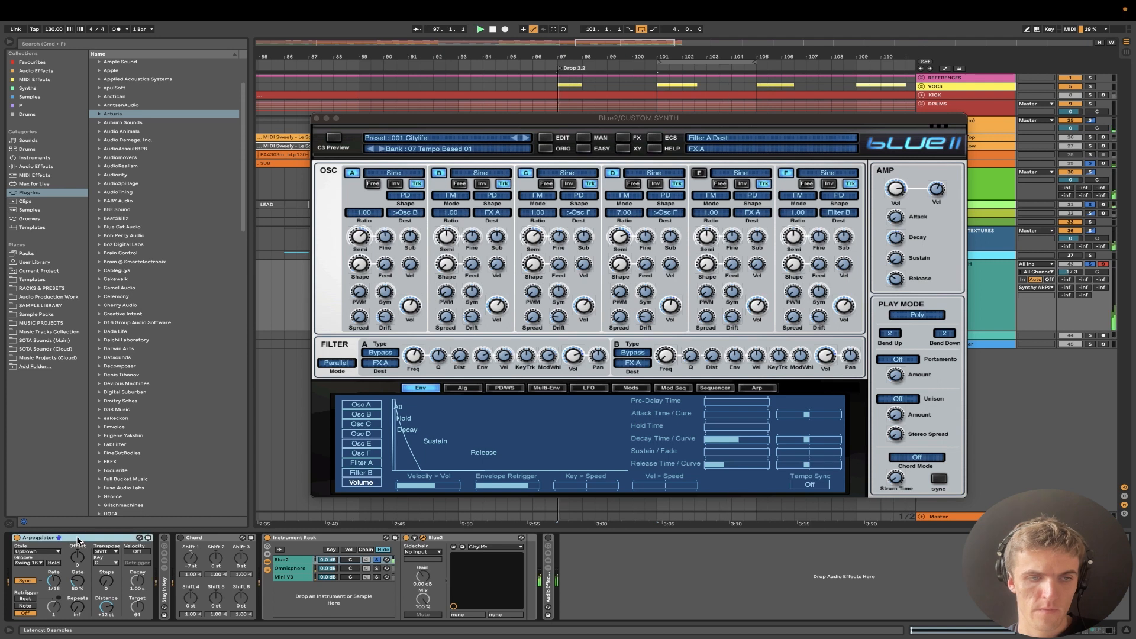
double_click(28, 538)
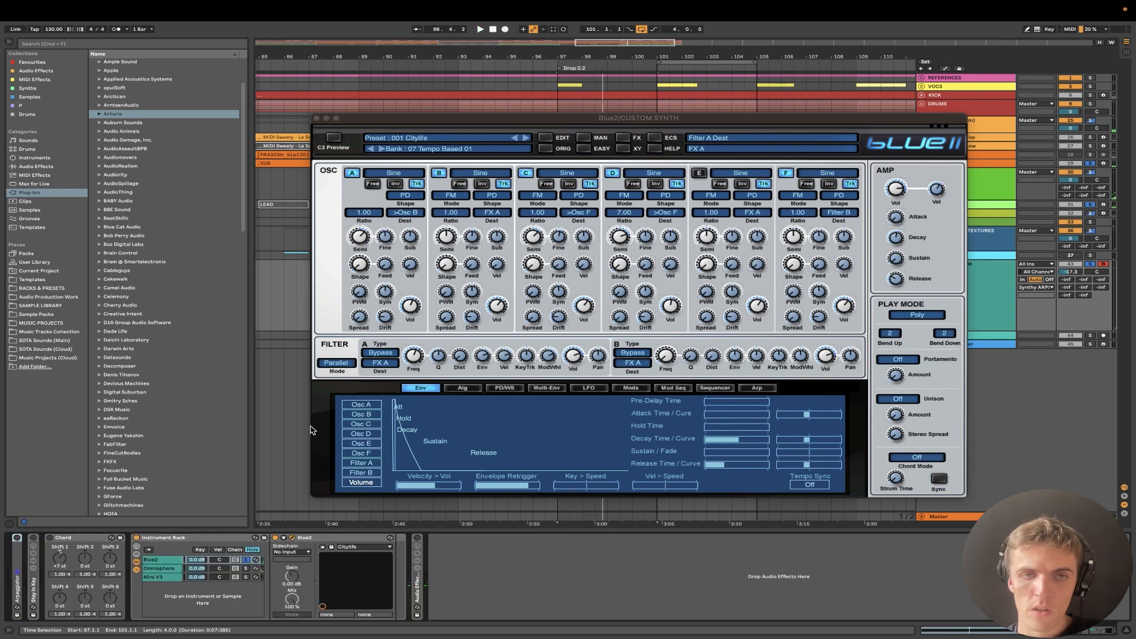
Look through Blue2's bank list and its play mode options, keeping the Citylife preset in Poly mode
left_click(431, 152)
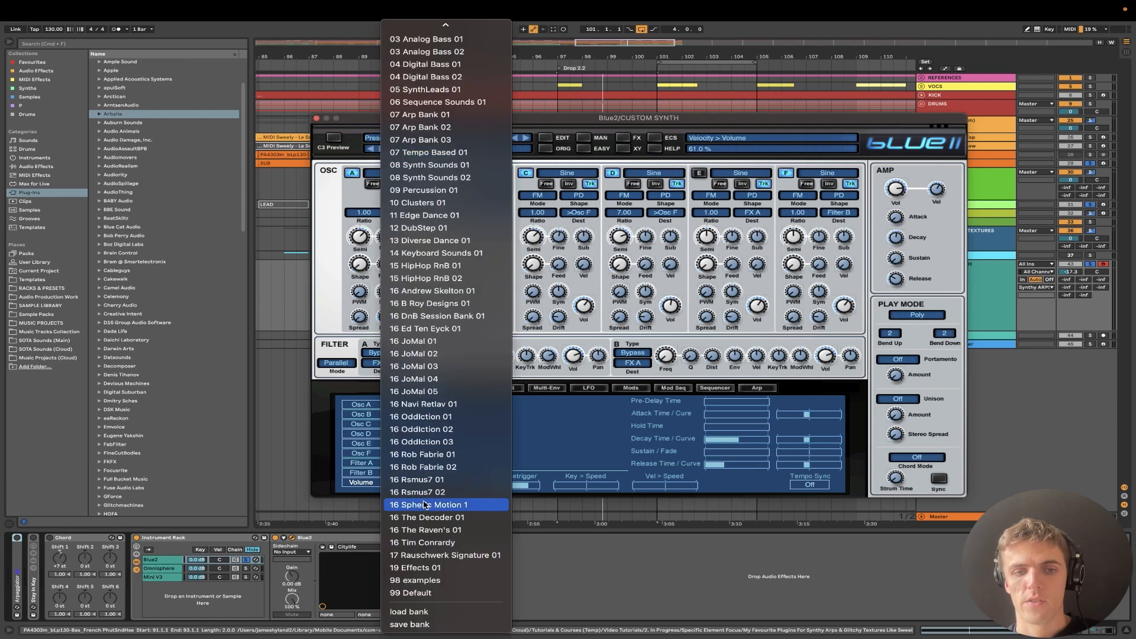
mouse_move(454, 23)
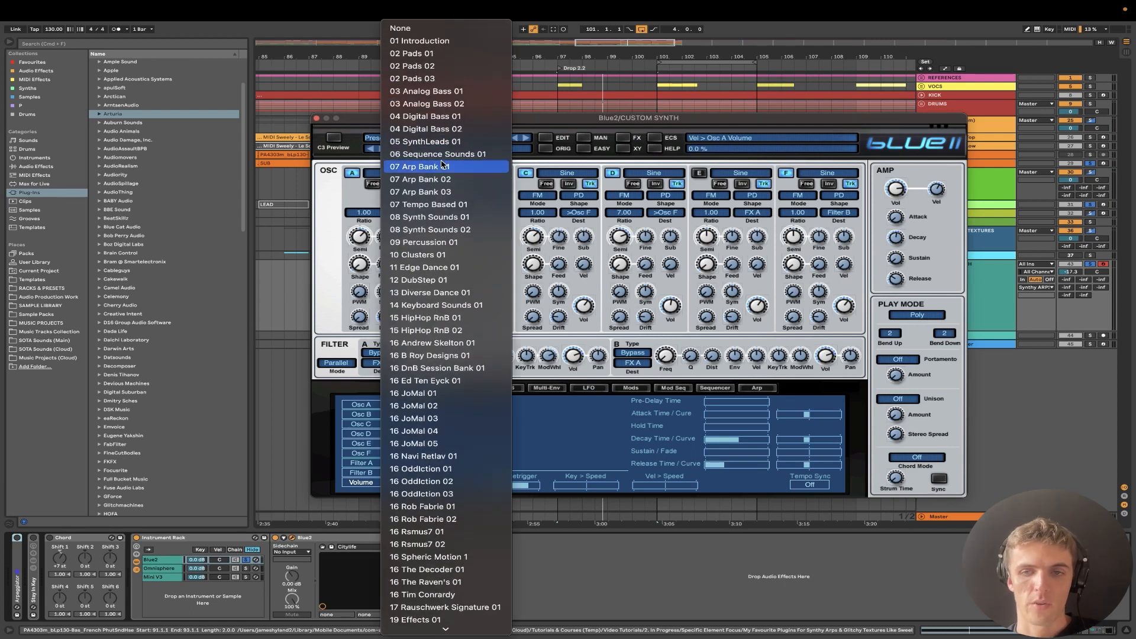
left_click(886, 313)
left_click(888, 314)
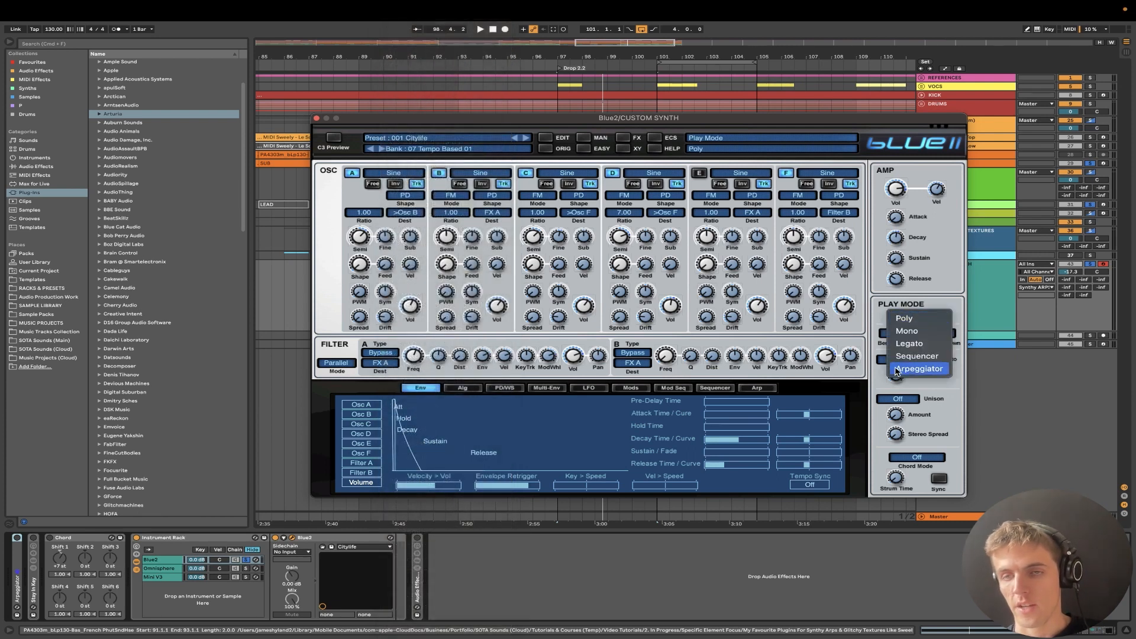
left_click(867, 315)
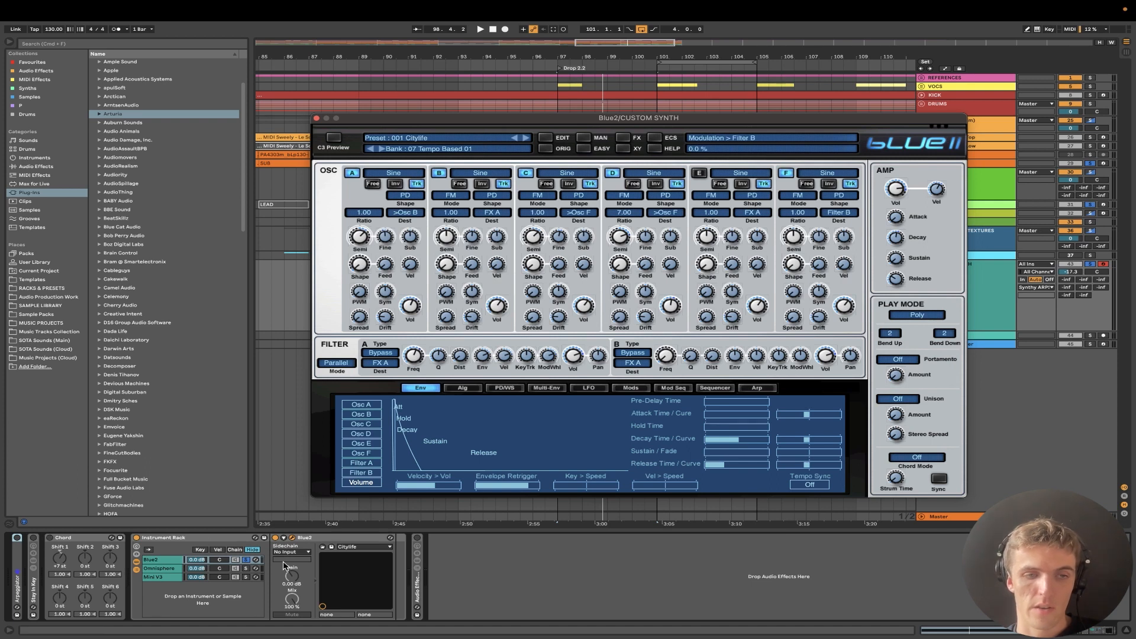
Solo the Omnisphere chain in the Instrument Rack during loop playback, replacing the Blue2 window with Omnisphere's
left_click(247, 569)
key("space")
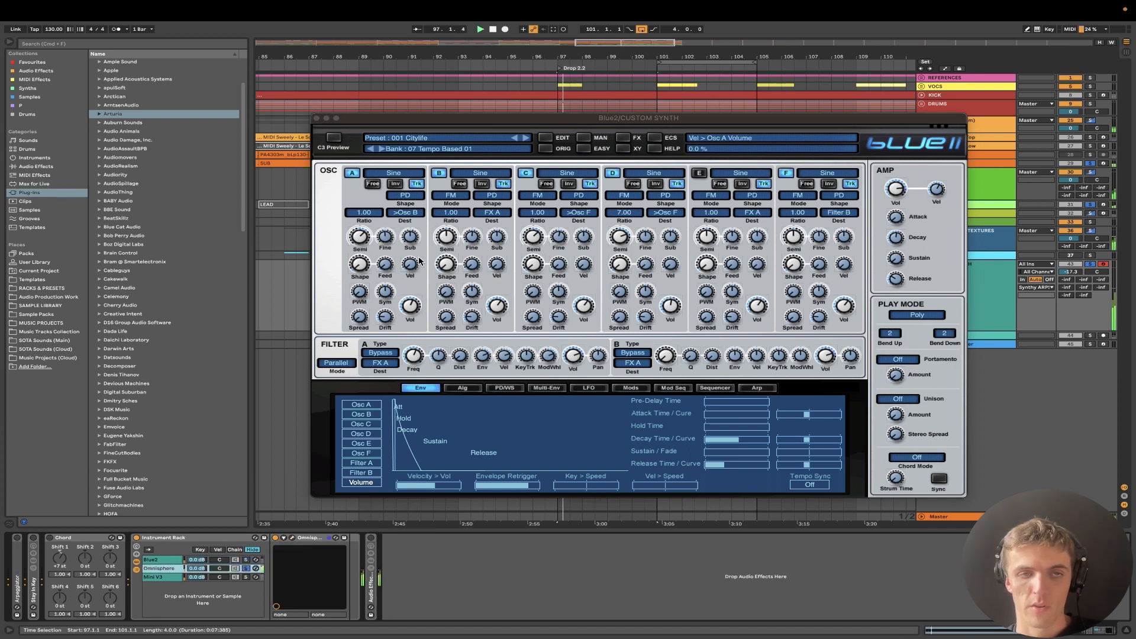
left_click(318, 119)
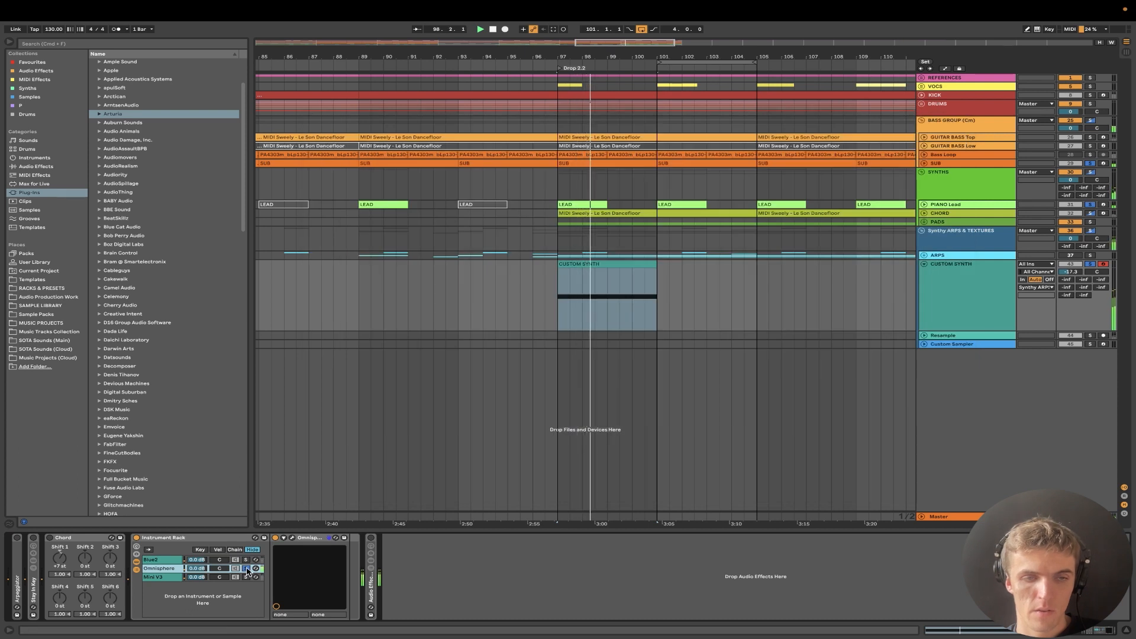
left_click(293, 539)
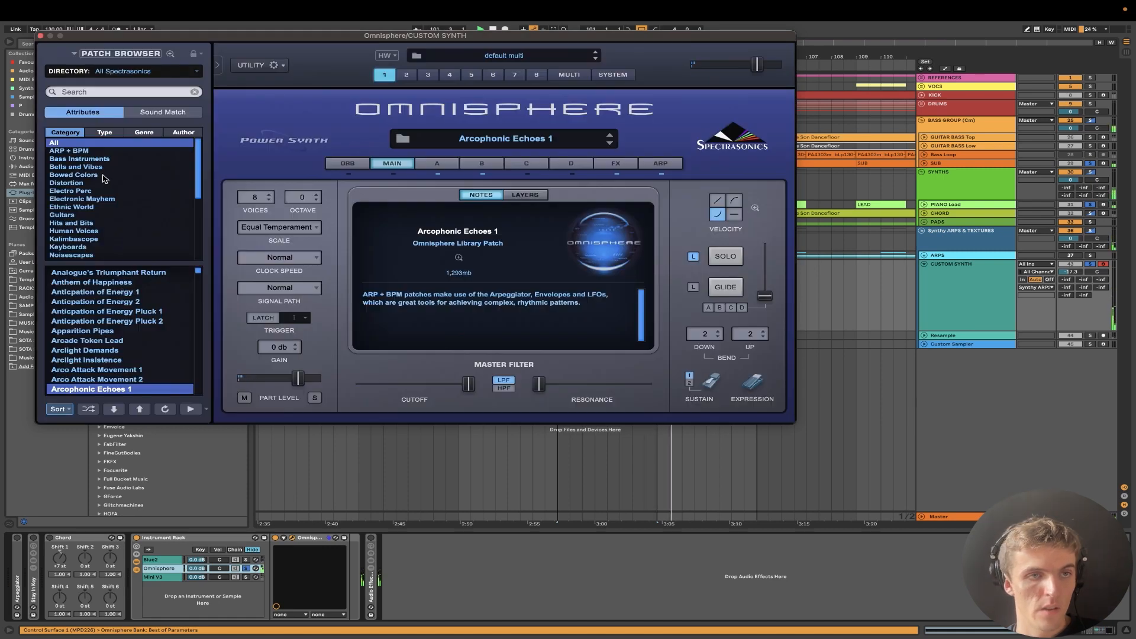
Filter Omnisphere's patches to ARP + BPM, audition several from Anticpation of Energy 1 to Bass O' Matic, and unsolo the PIANO Lead track
left_click(80, 152)
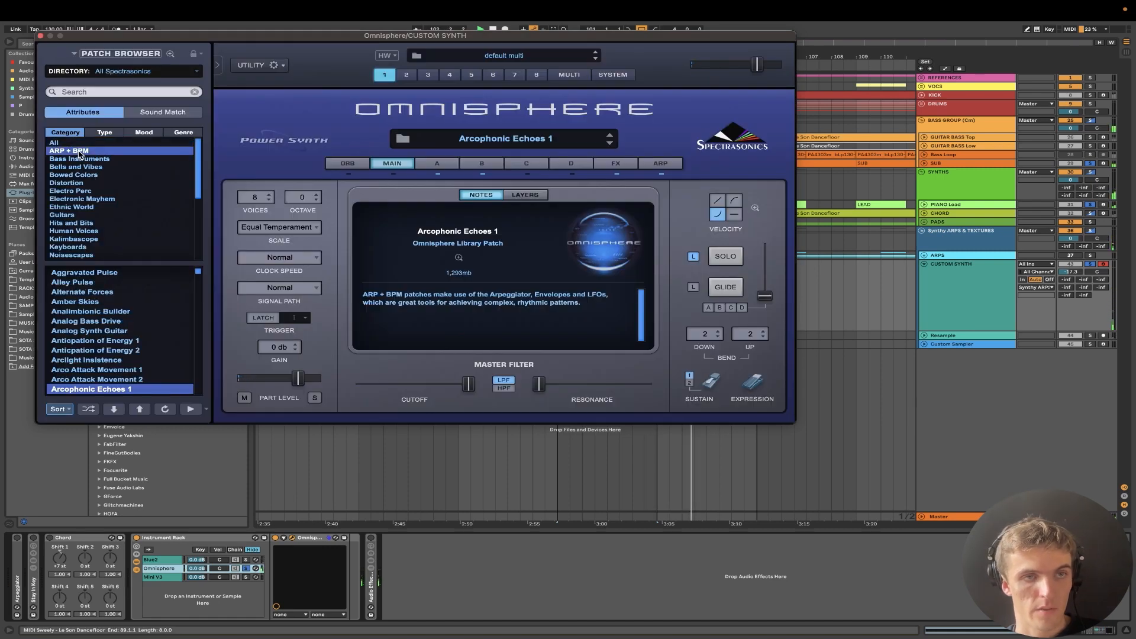
left_click(95, 341)
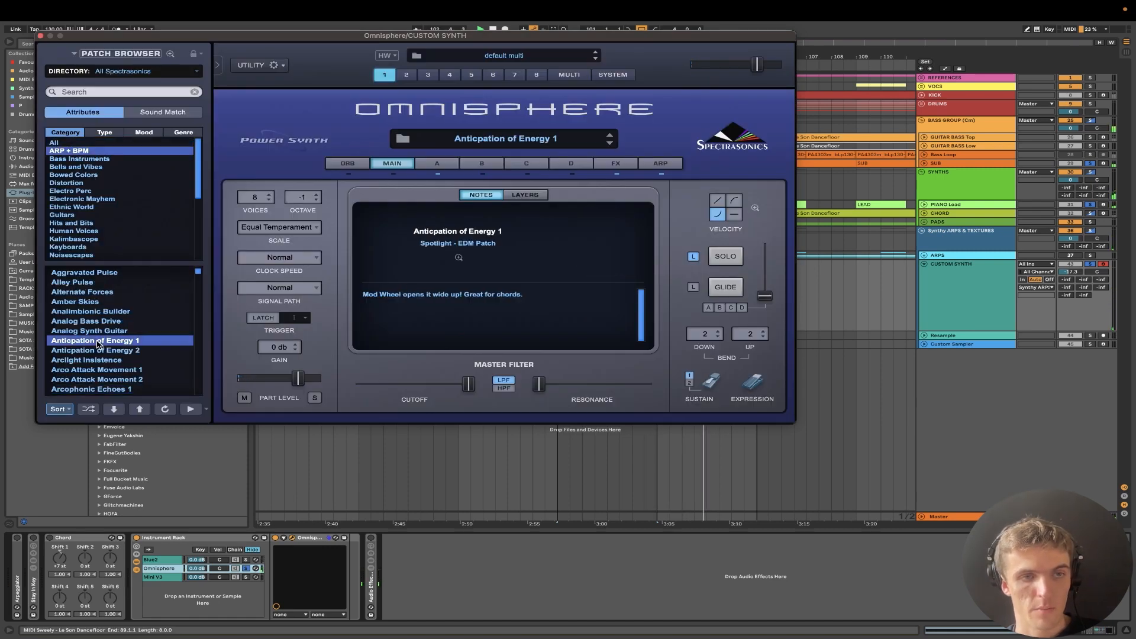
left_click(104, 377)
scroll(104, 374, "down", 1)
scroll(107, 356, "down", 5)
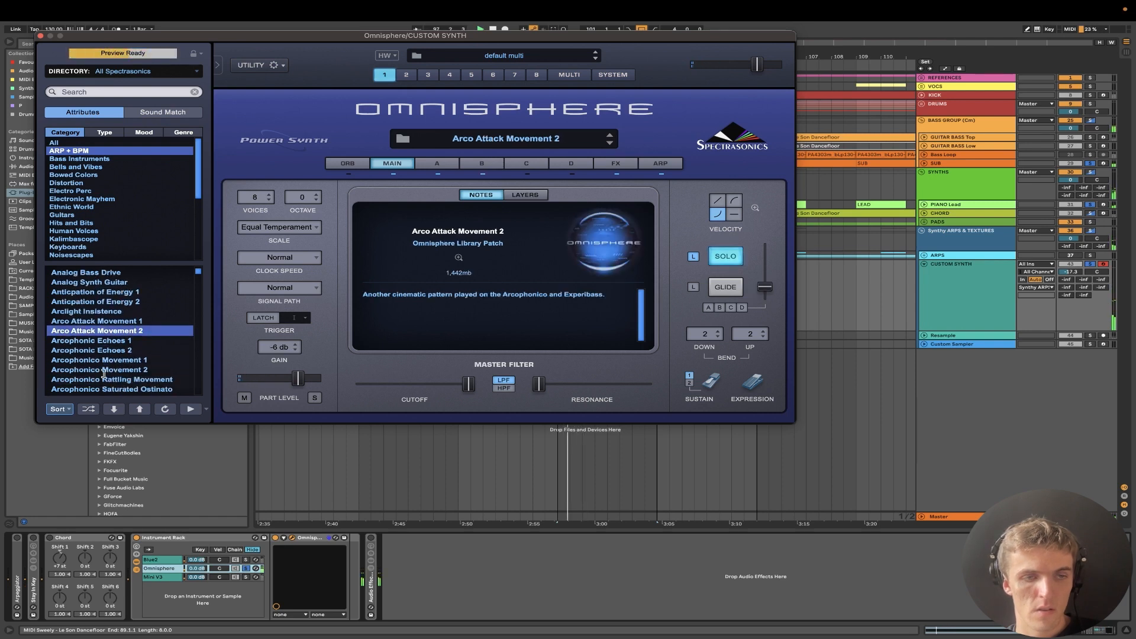
left_click(113, 333)
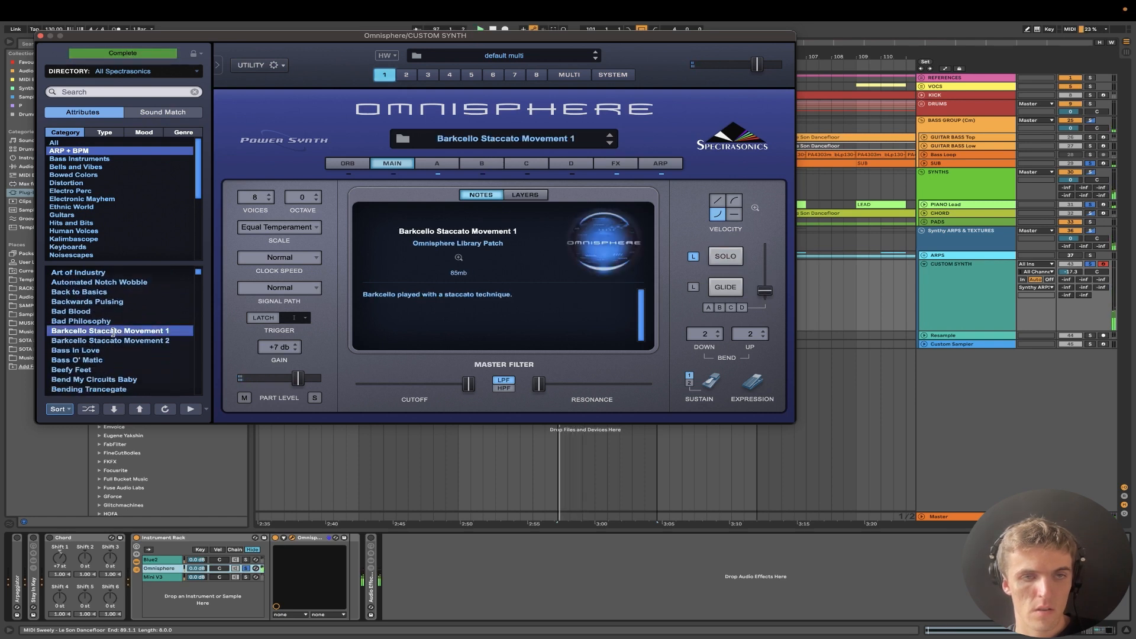
left_click(113, 360)
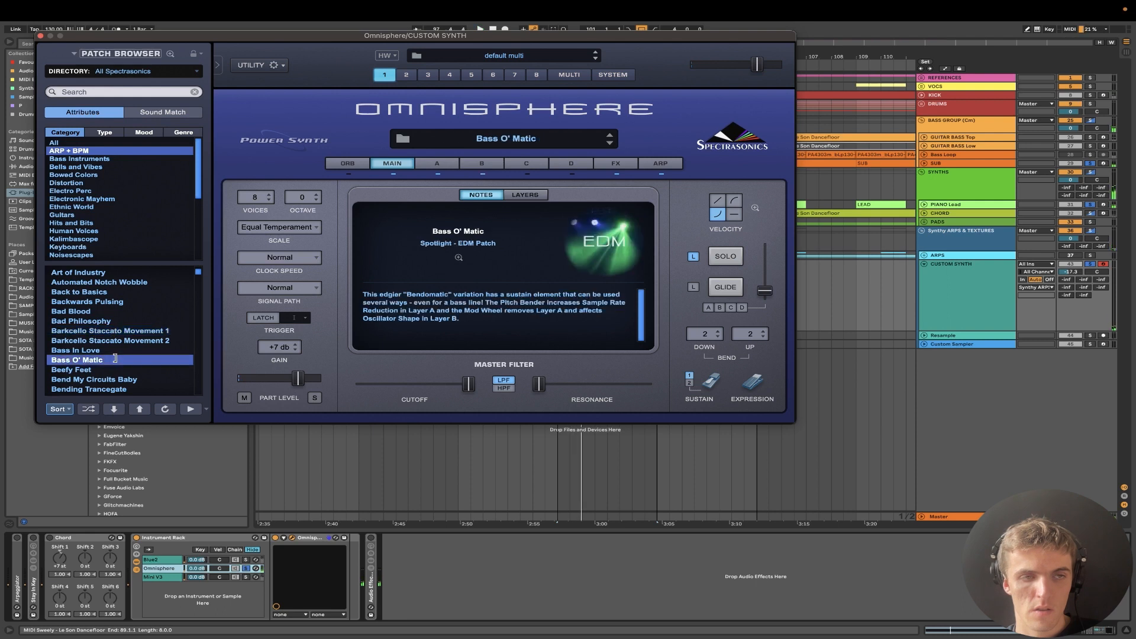
left_click(1090, 205)
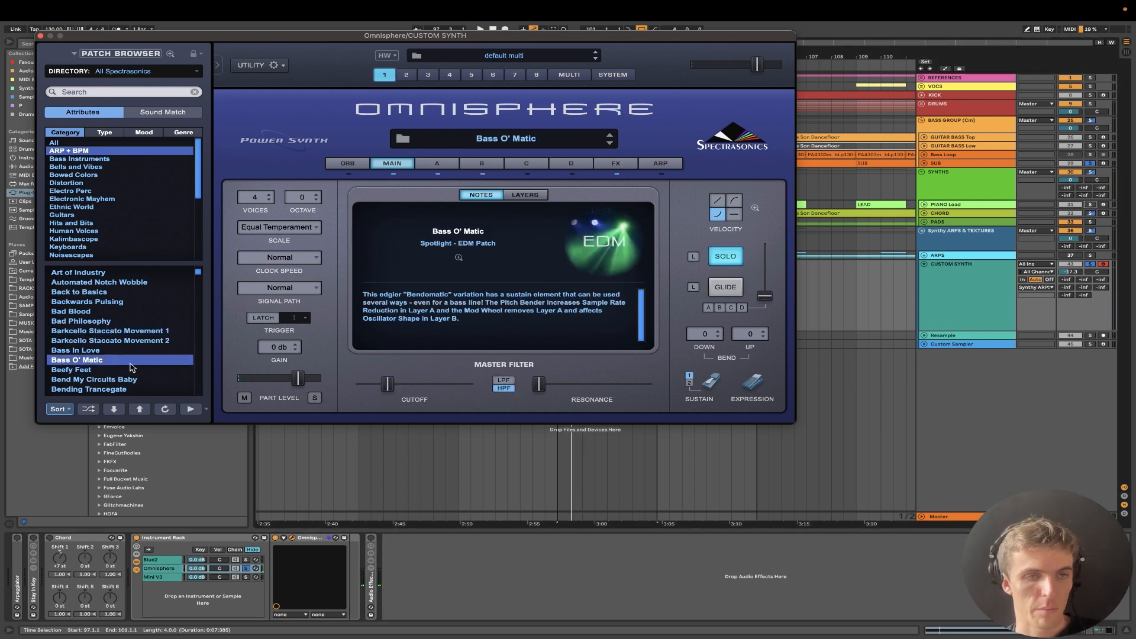
Audition Bend My Circuits Baby, Boreal Forest, Bouncy Pluck and Breakdown Tranquilizer, ending on the Cavorting with Minors patch
left_click(106, 379)
scroll(100, 351, "down", 5)
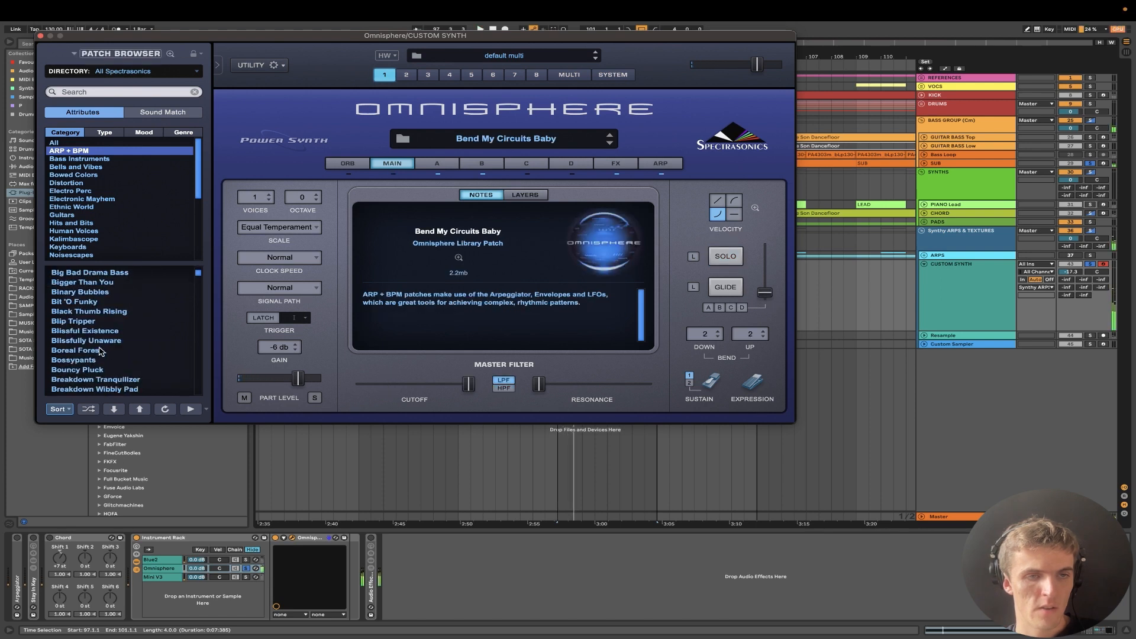
left_click(99, 352)
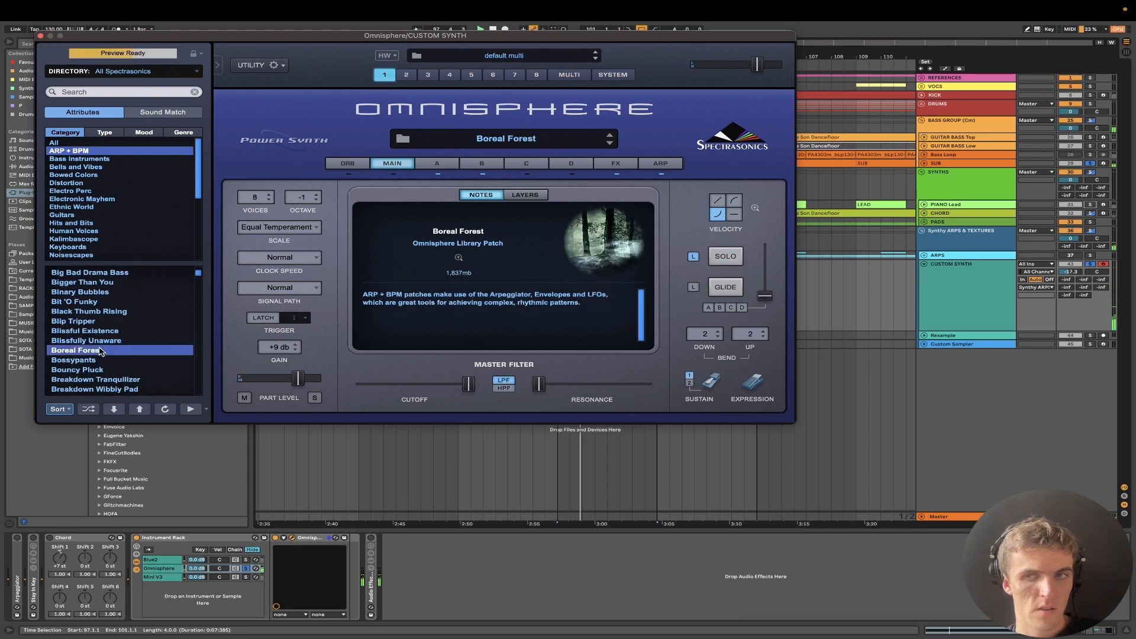
left_click(125, 370)
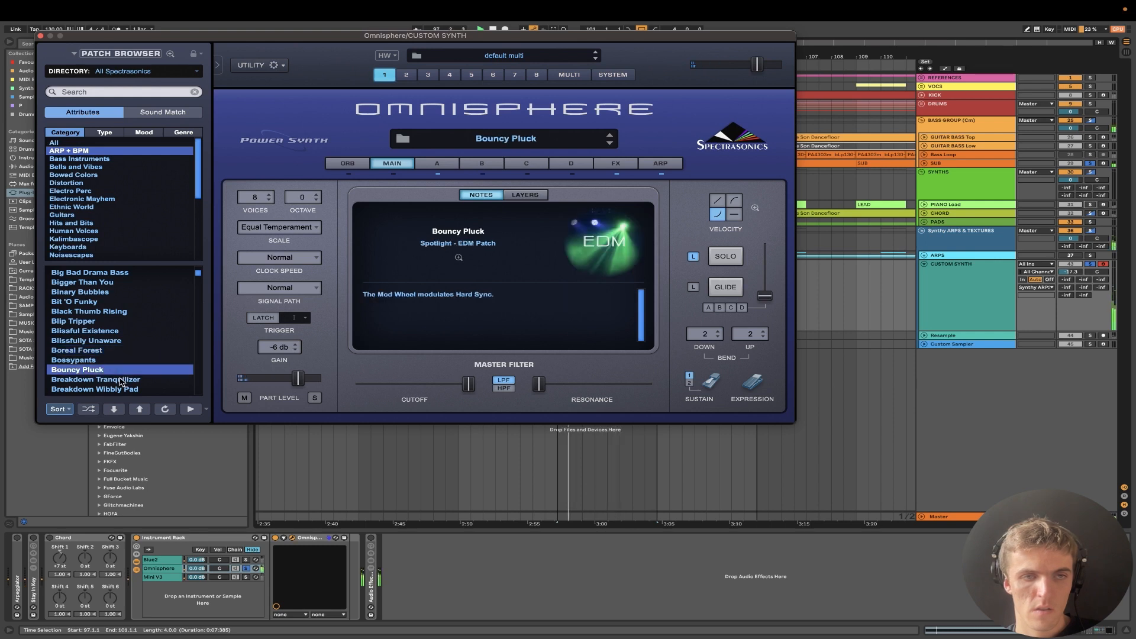
left_click(120, 380)
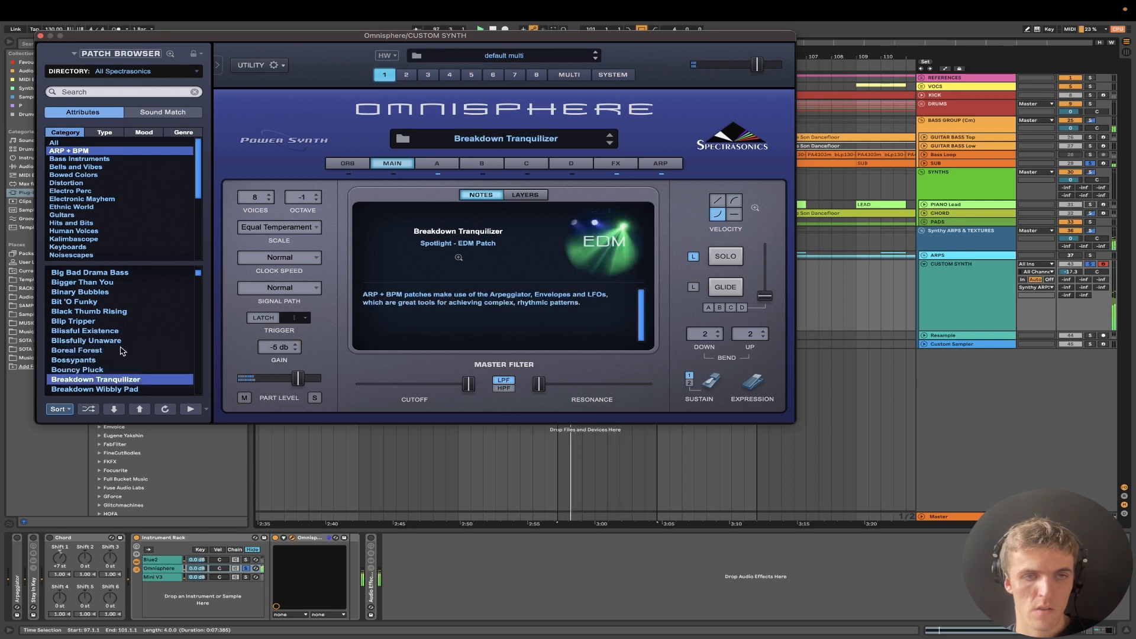
scroll(120, 351, "down", 5)
left_click(93, 351)
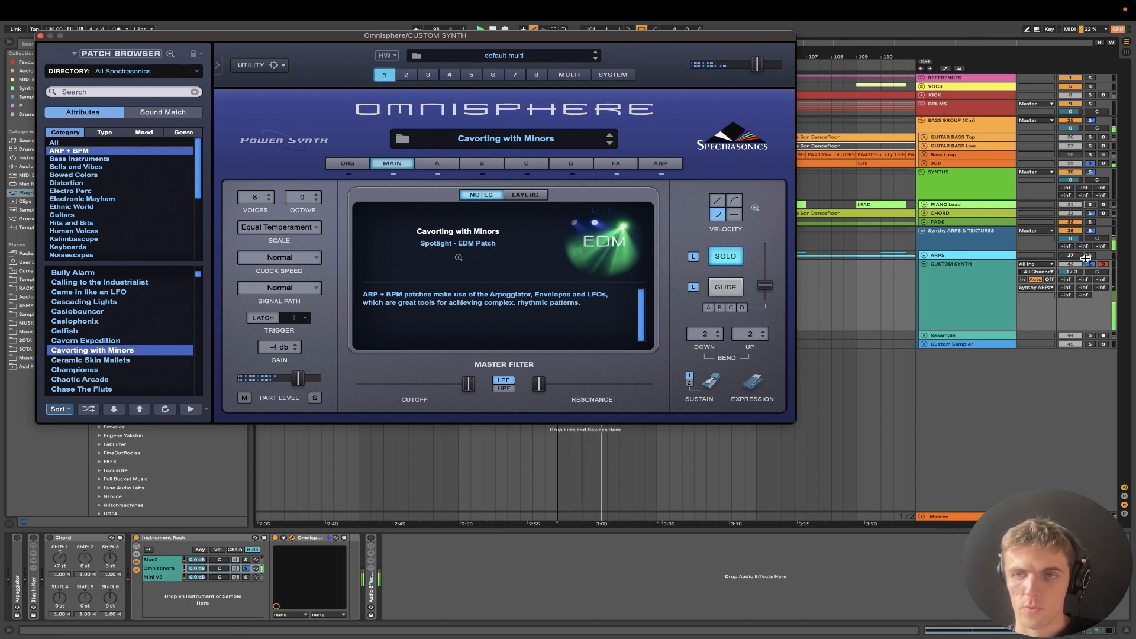
Unsolo the CUSTOM SYNTH track, listen to the Omnisphere patch within the full mix, and close its window
left_click(1090, 265)
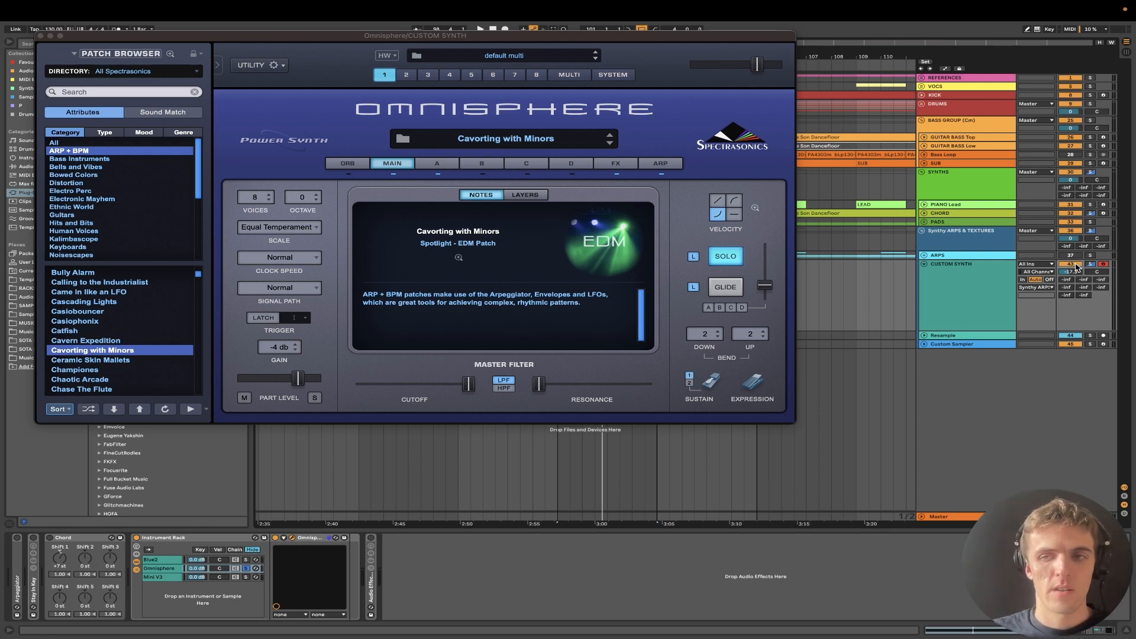
key("space")
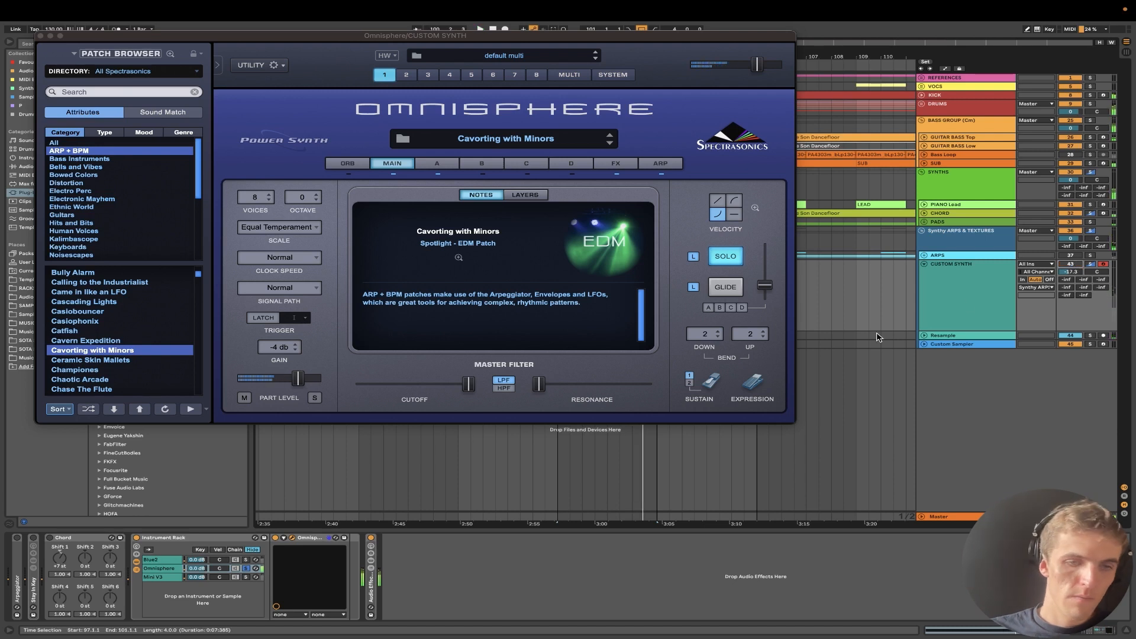
left_click(40, 36)
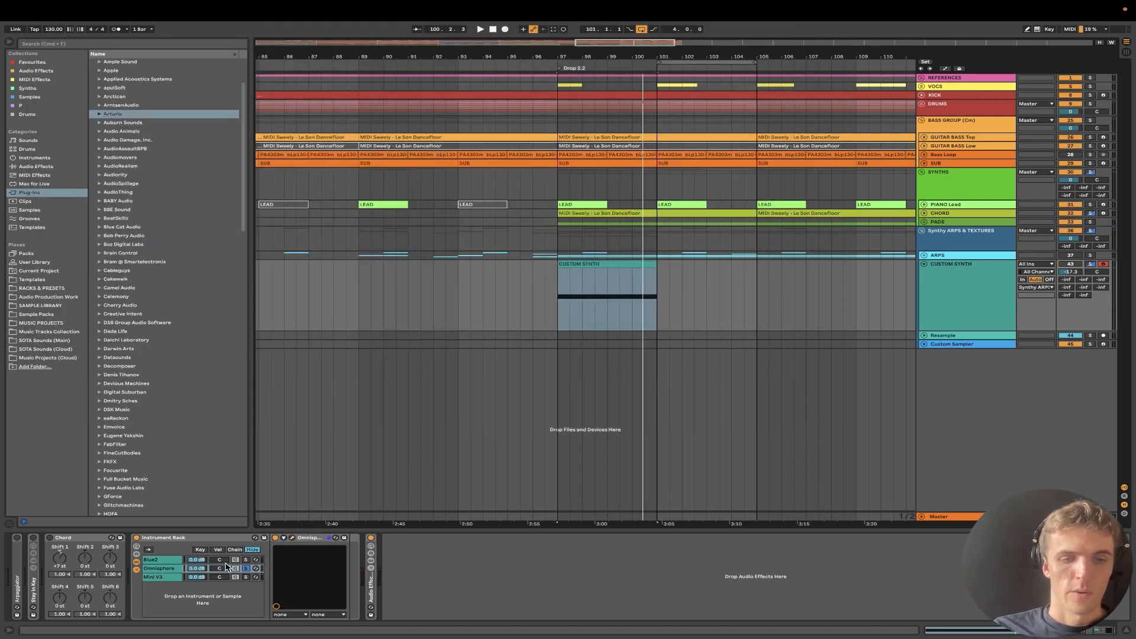
Switch the Instrument Rack's chain solo from Omnisphere to Mini V3 and open the Mini V3 synth
left_click(246, 569)
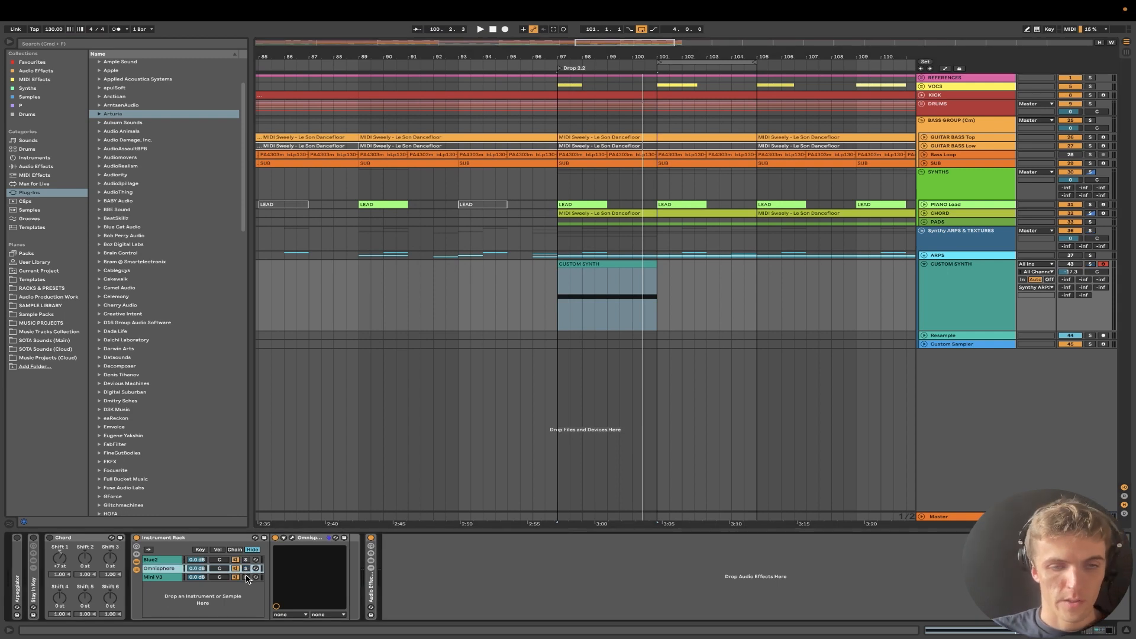
left_click(246, 577)
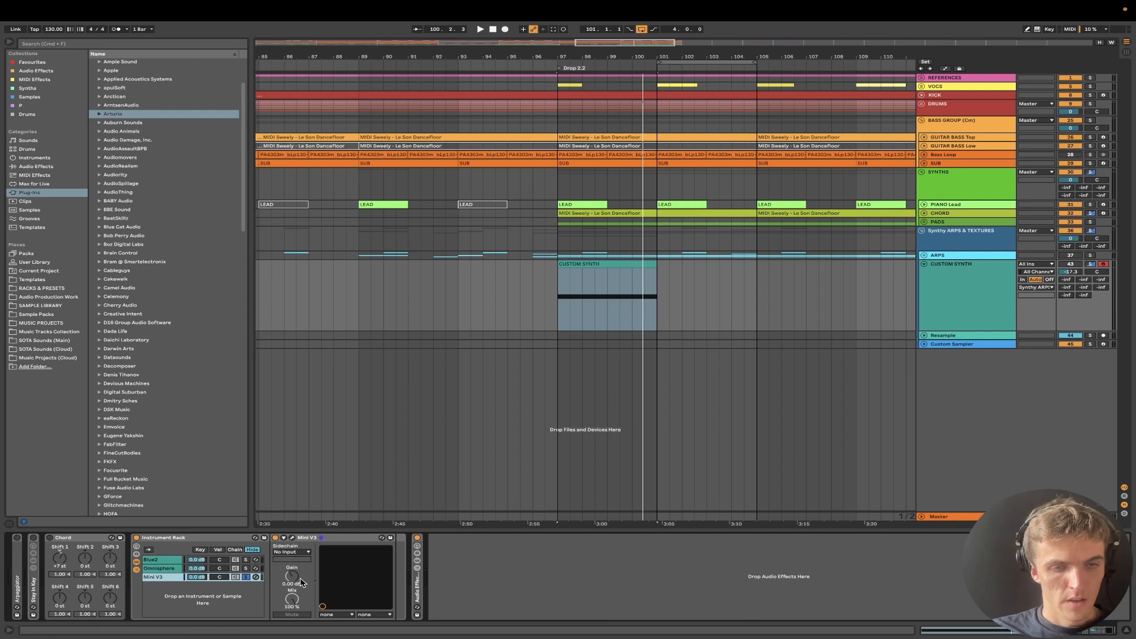
left_click(293, 538)
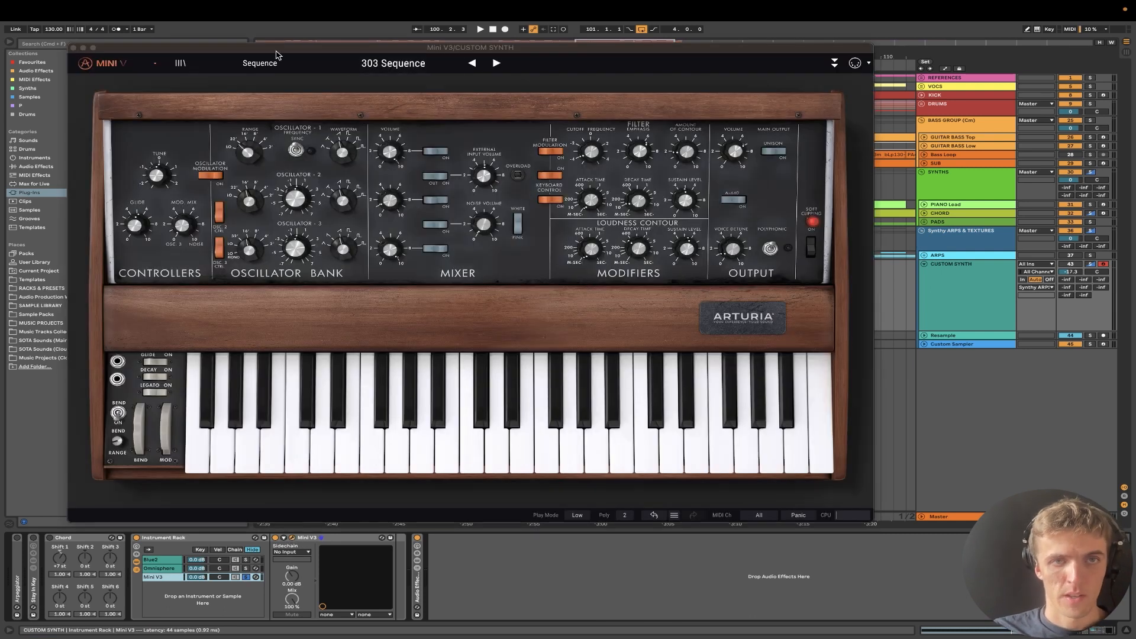
Browse Mini V3's Sequence presets, keep 303 Sequence, and reactivate the CUSTOM SYNTH track
left_click(260, 63)
mouse_move(223, 227)
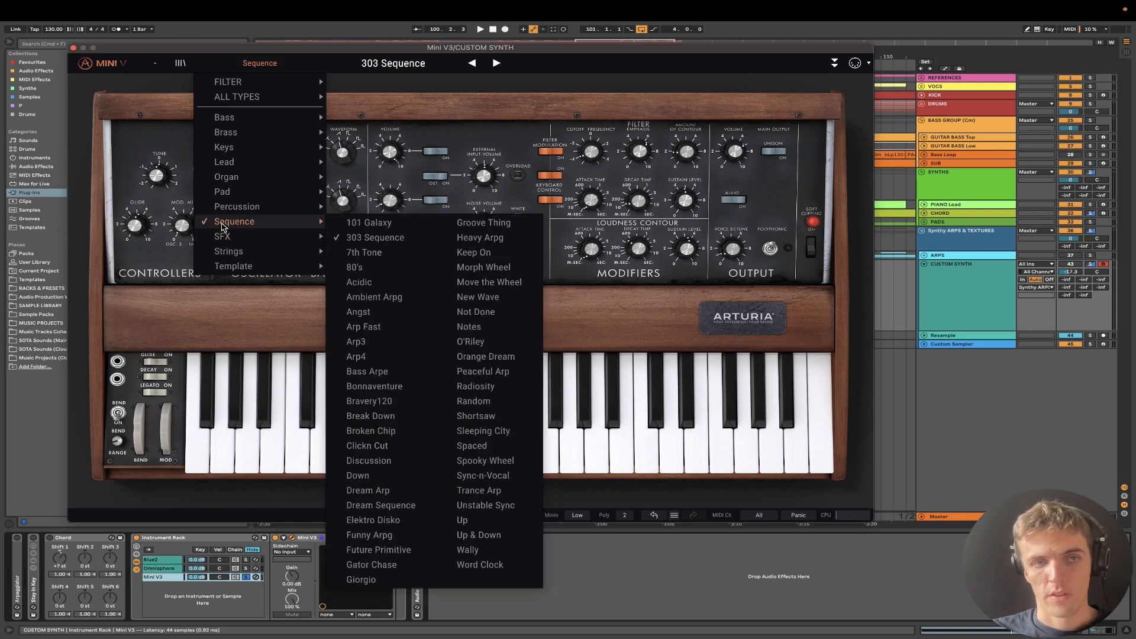
left_click_drag(461, 54, 558, 58)
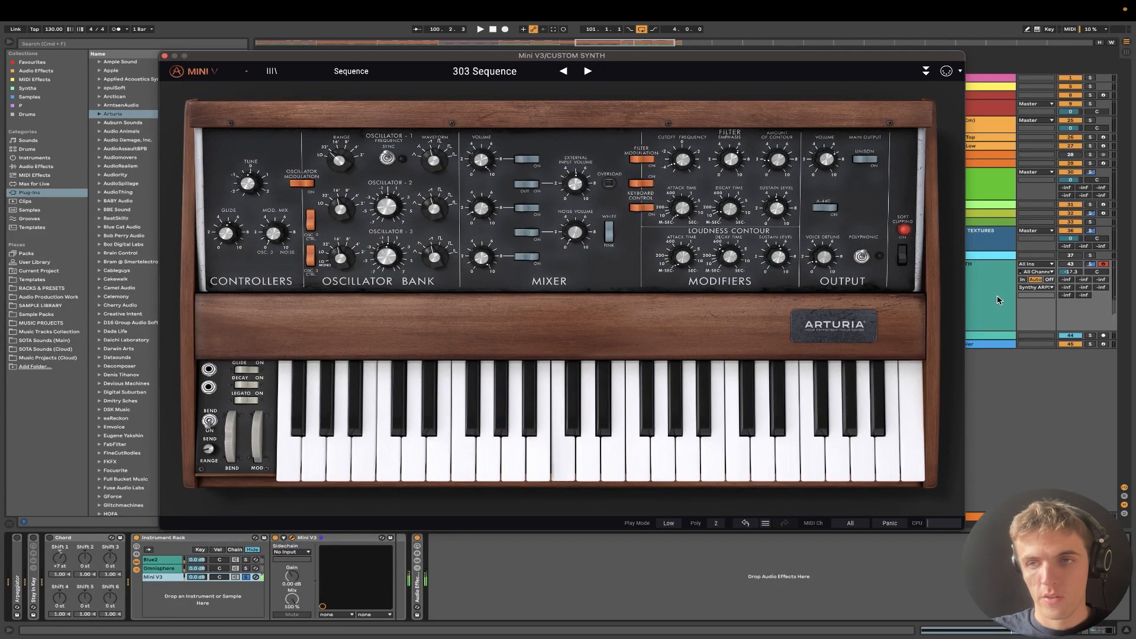
left_click(1072, 267)
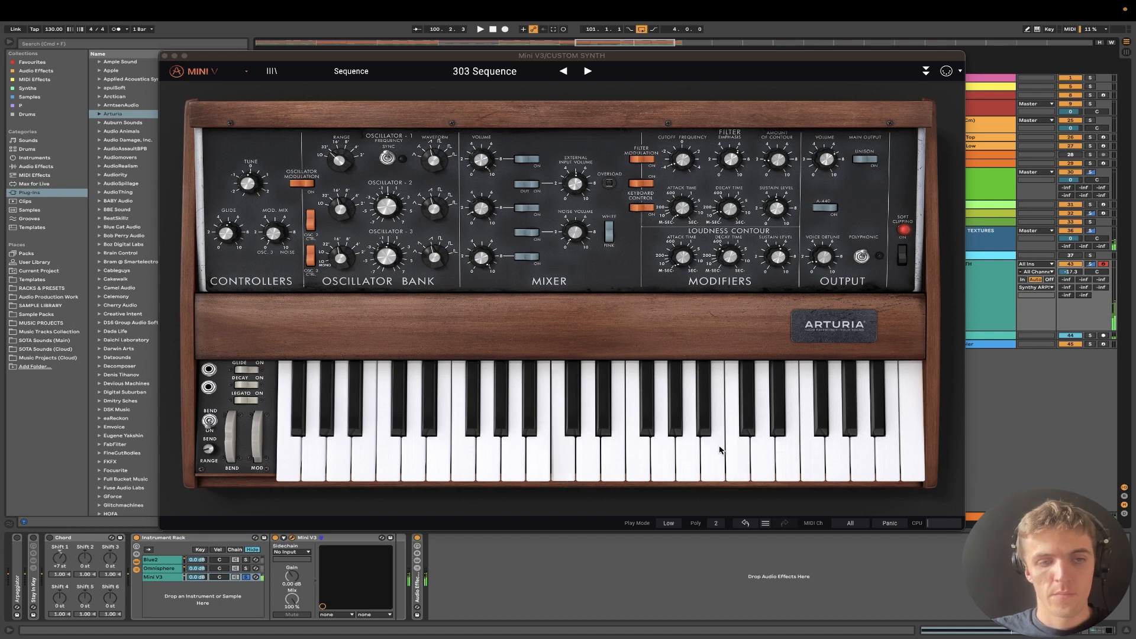
left_click(159, 581)
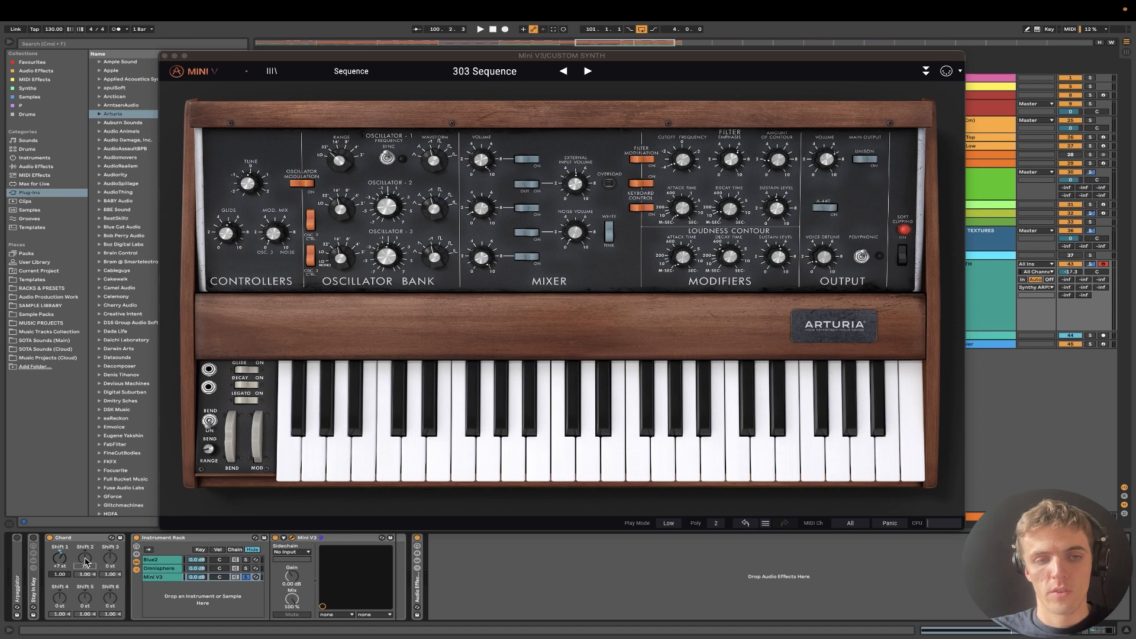
Try an extra note with the Chord device's Shift 2, reset it to 0 st, and deactivate and fold the device
left_click_drag(86, 560, 86, 559)
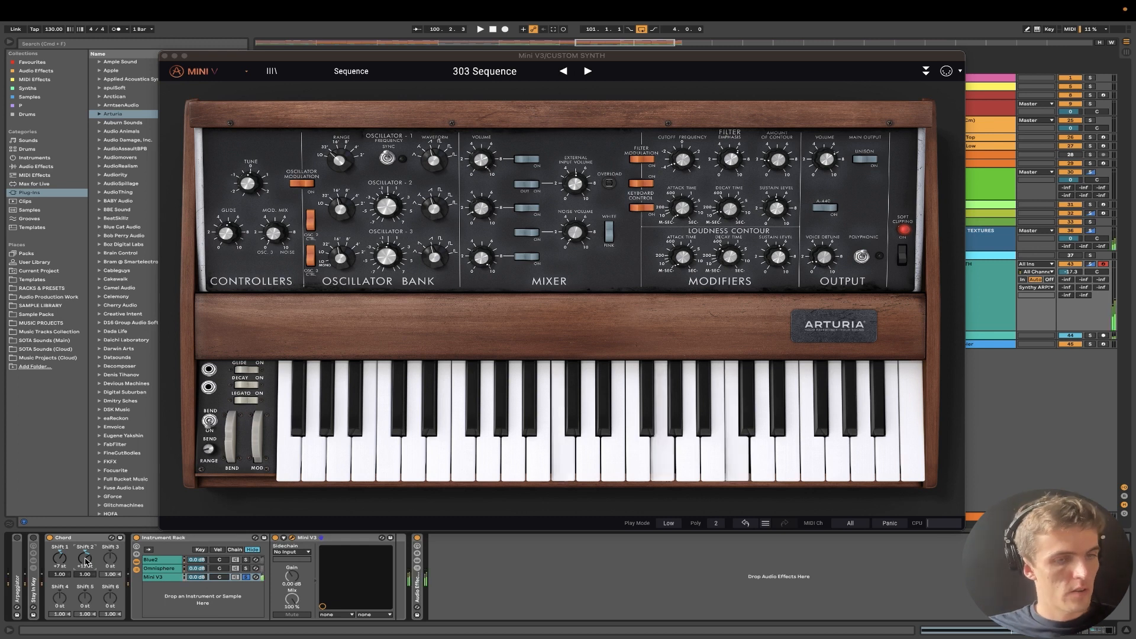
left_click_drag(85, 560, 85, 564)
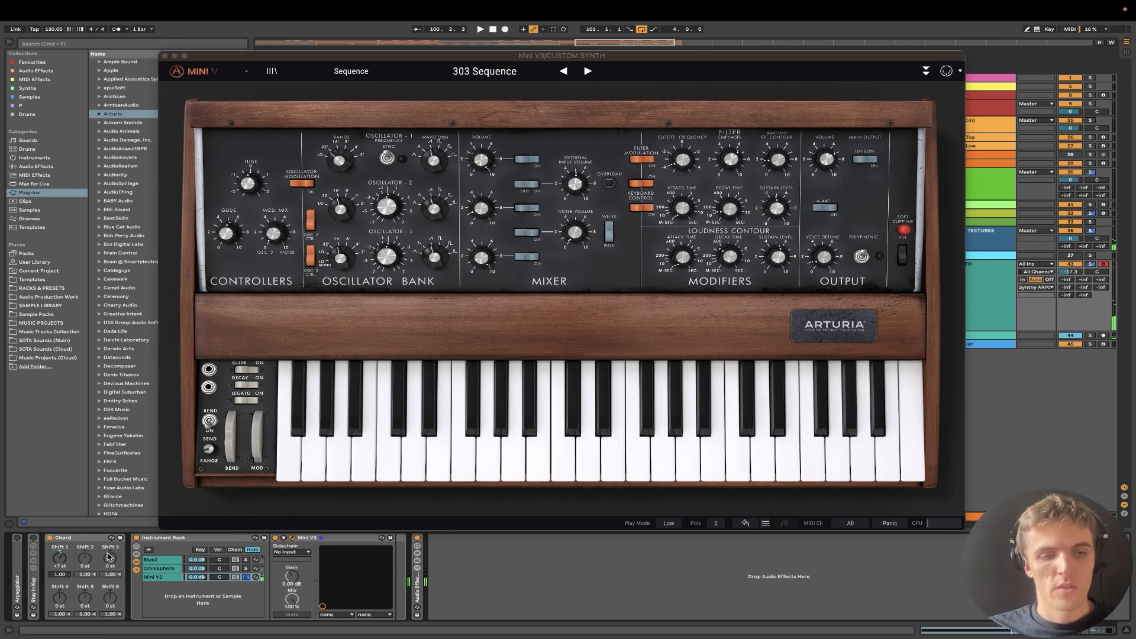
left_click(51, 539)
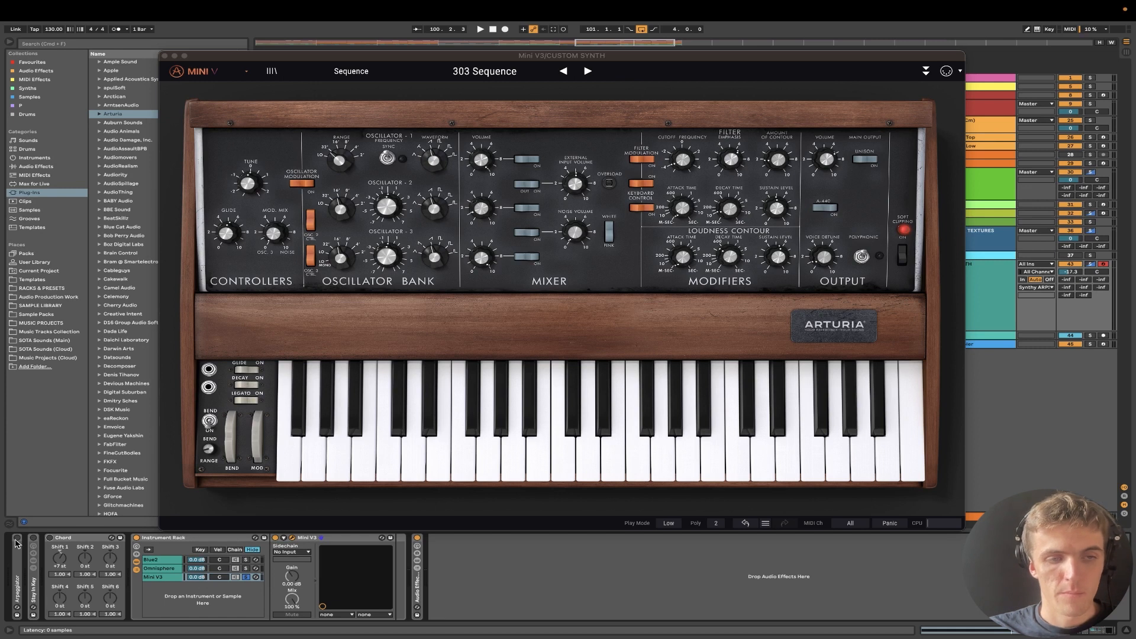
double_click(81, 541)
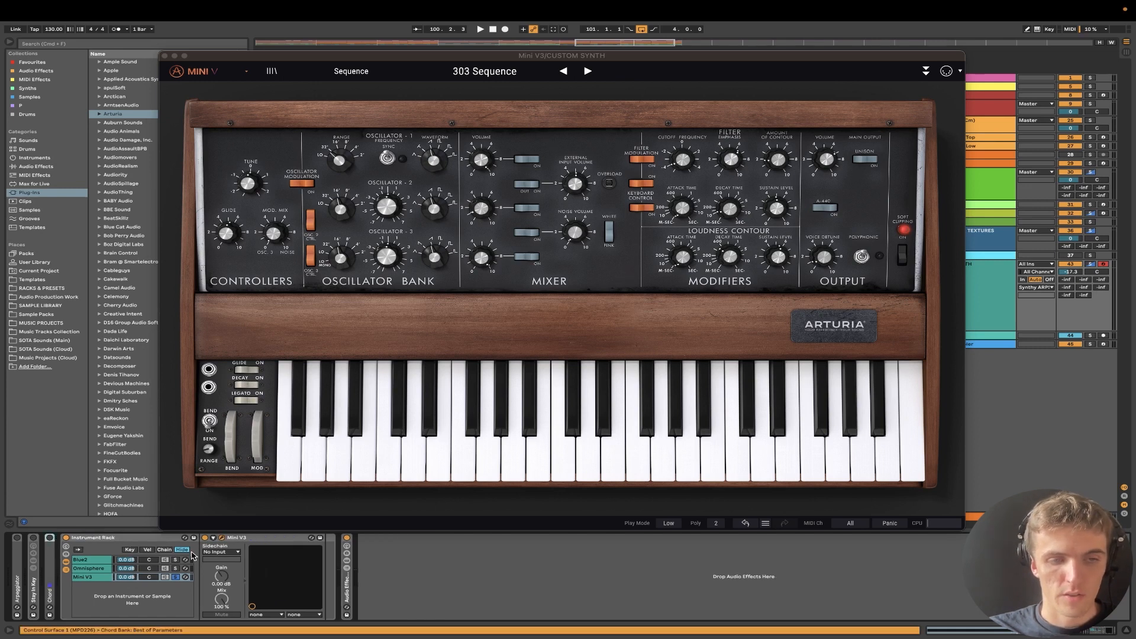
Close the Mini V3 window, unfold the Audio Effect Rack and its first Auto Filter, and play the loop briefly
left_click(166, 55)
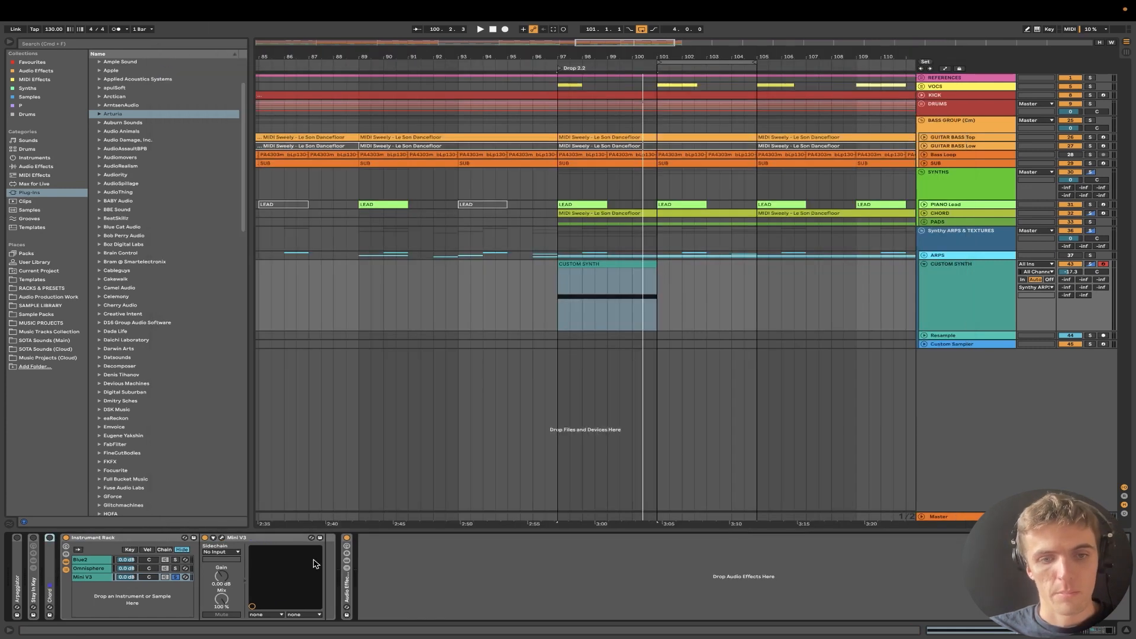
double_click(348, 593)
key("space")
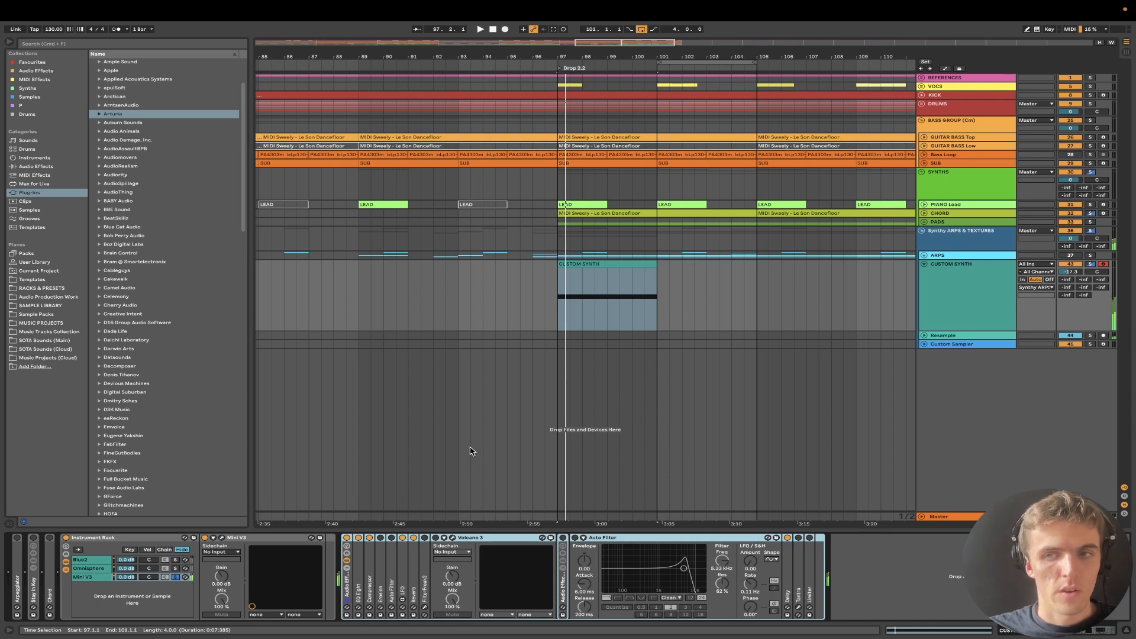
double_click(386, 574)
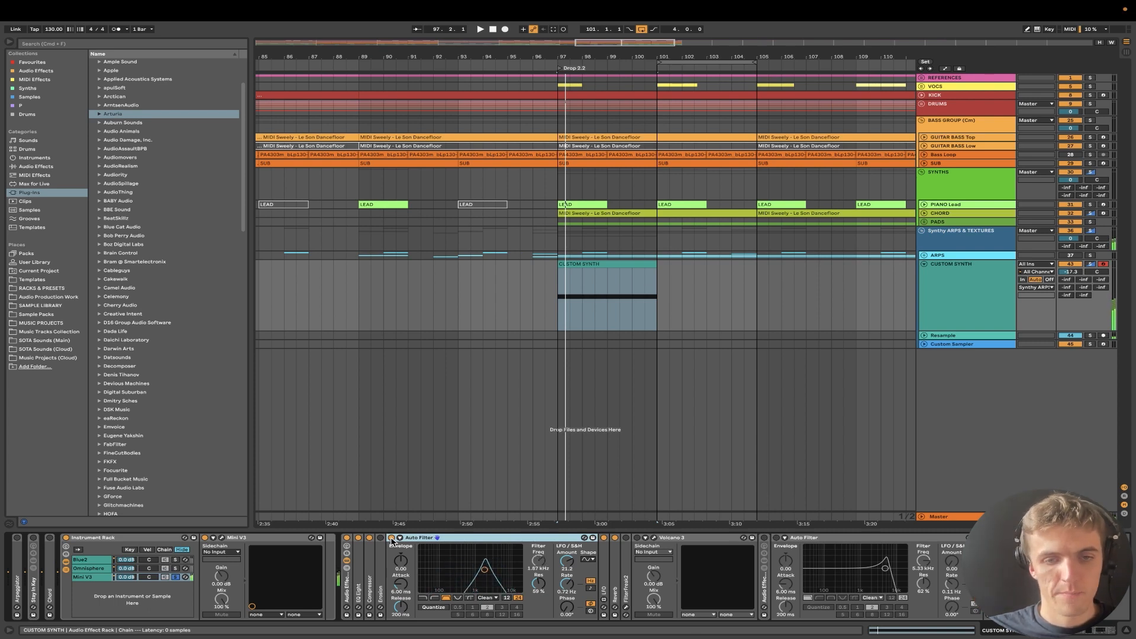
Deactivate and fold the first Auto Filter, and unfold the FilterFreak2 device
left_click(391, 538)
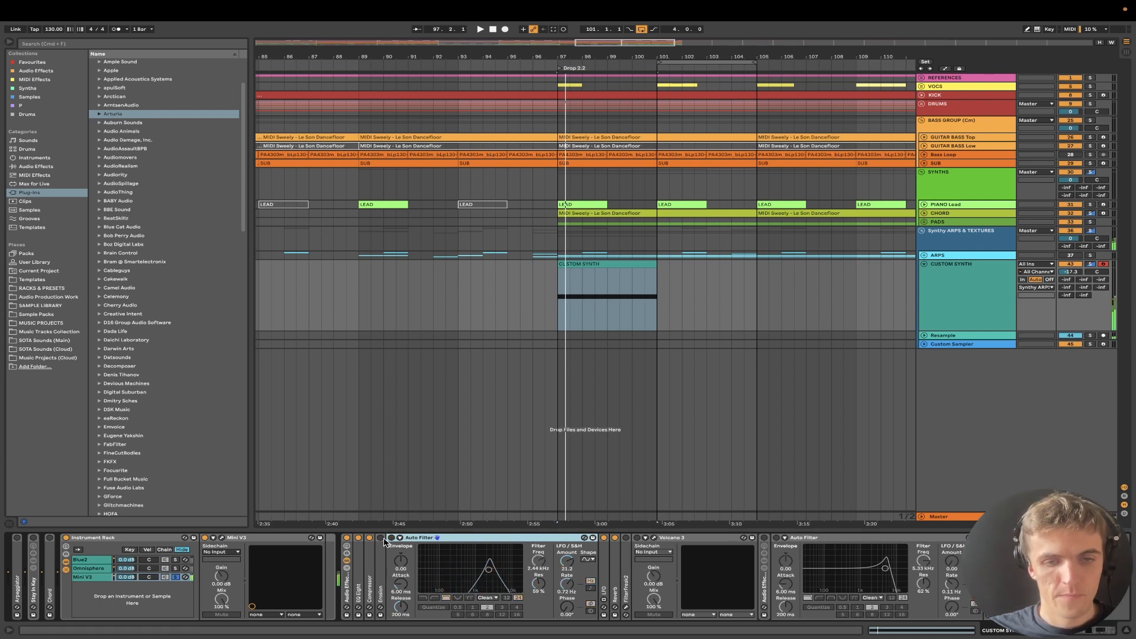
double_click(434, 538)
double_click(427, 581)
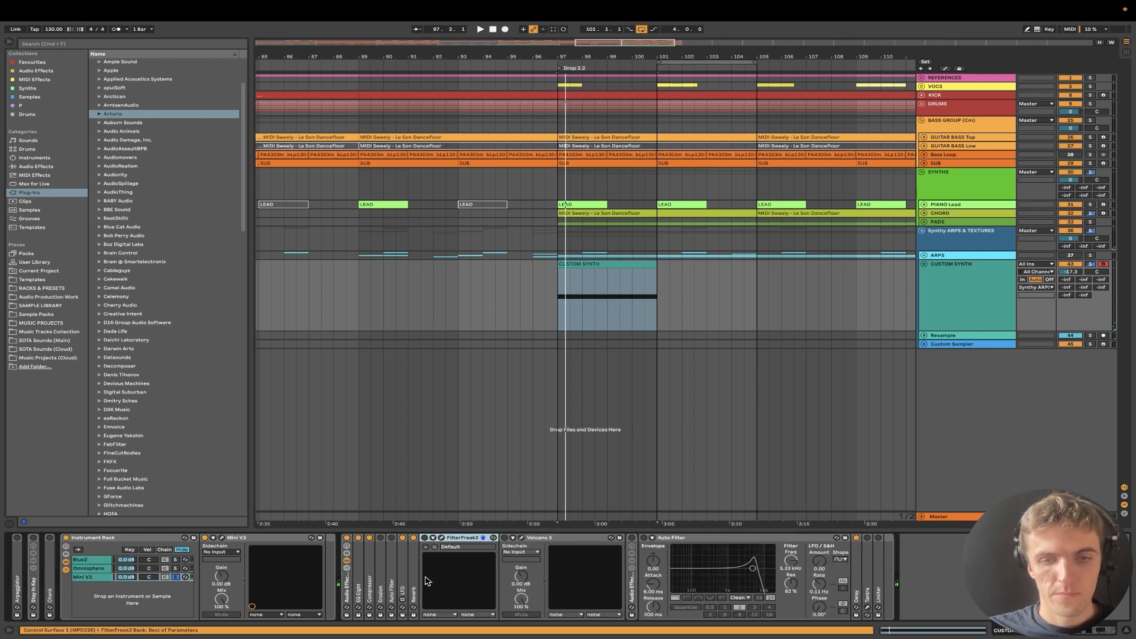
Activate FilterFreak2, open its plug-in window, and adjust filter 1's frequency
left_click(424, 538)
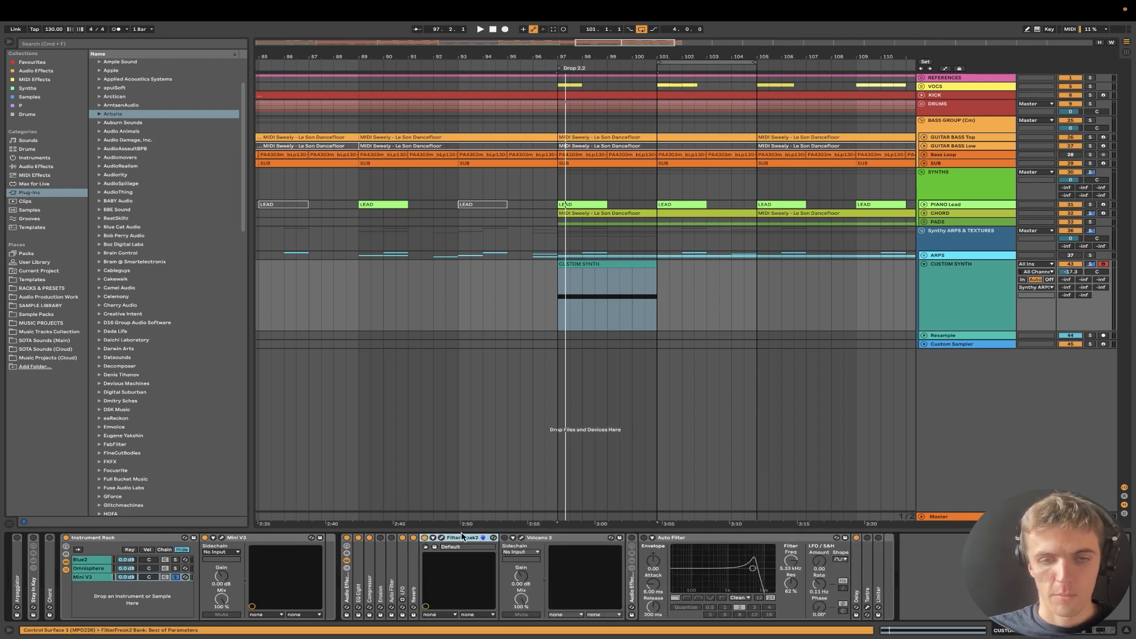
left_click(442, 538)
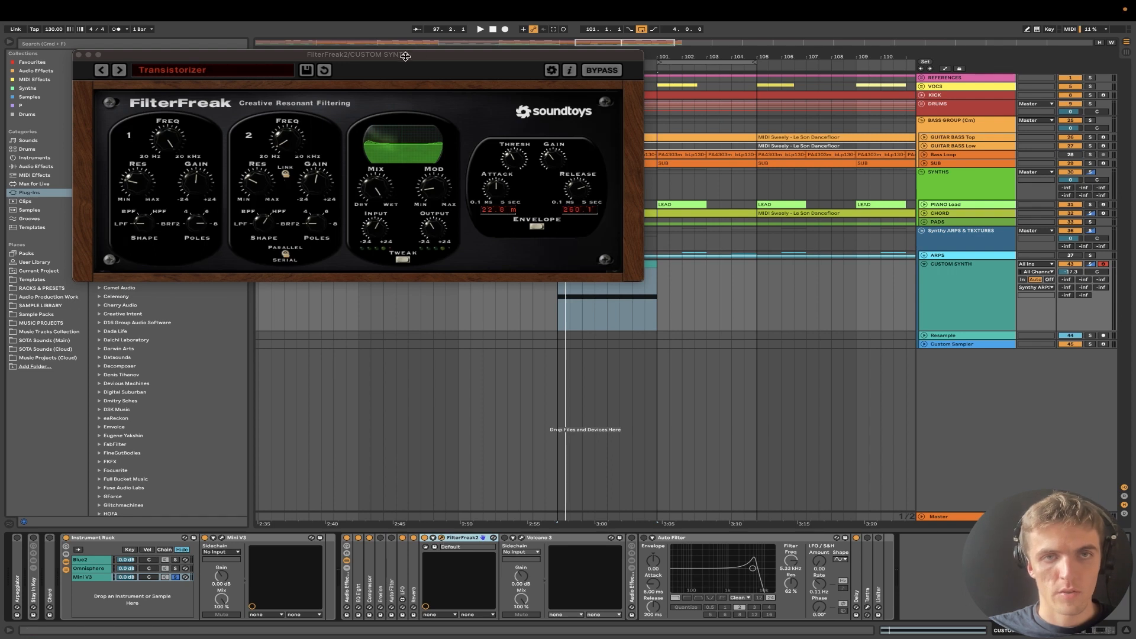
left_click_drag(402, 56, 572, 221)
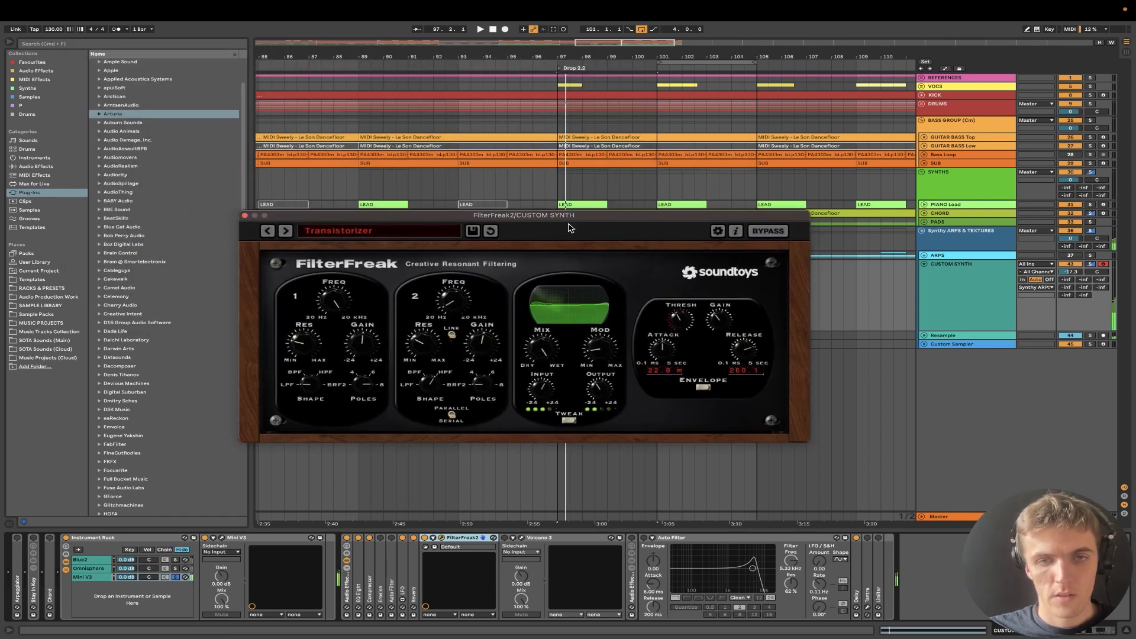
left_click_drag(333, 302, 320, 326)
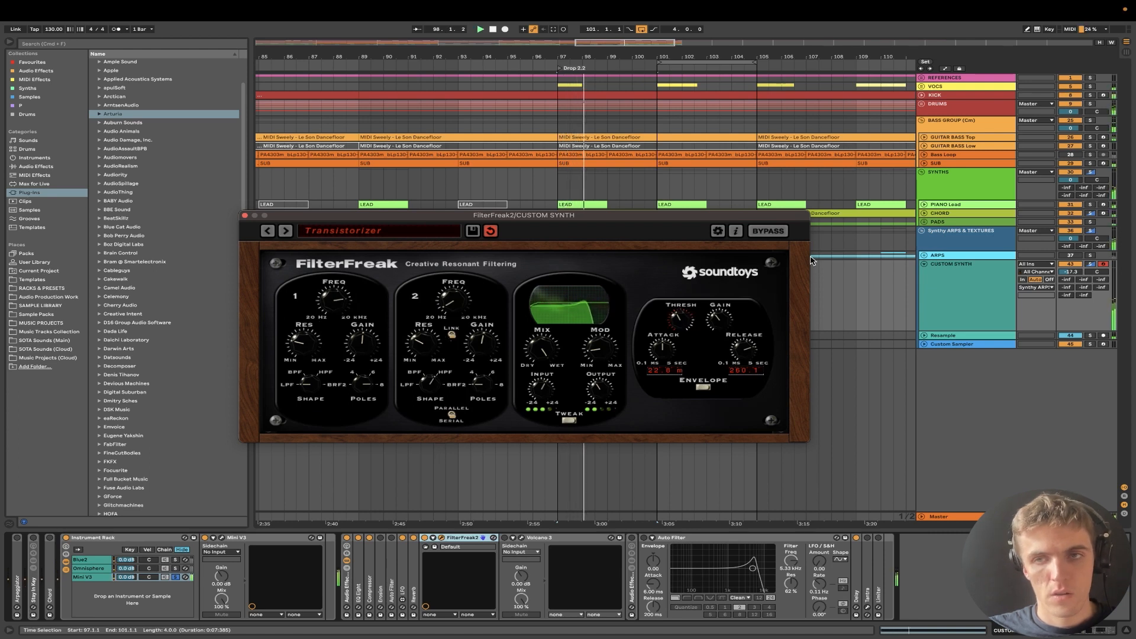
Solo the CUSTOM SYNTH, PIANO Lead, SUB and KICK tracks together and restart playback
left_click(1092, 264)
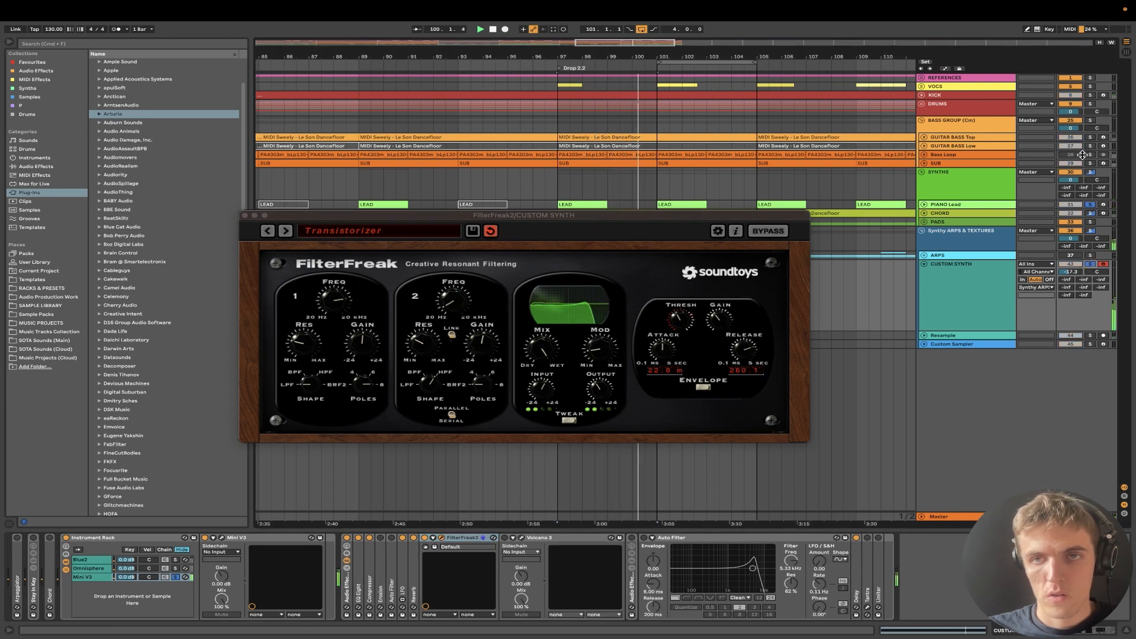
left_click(1090, 96)
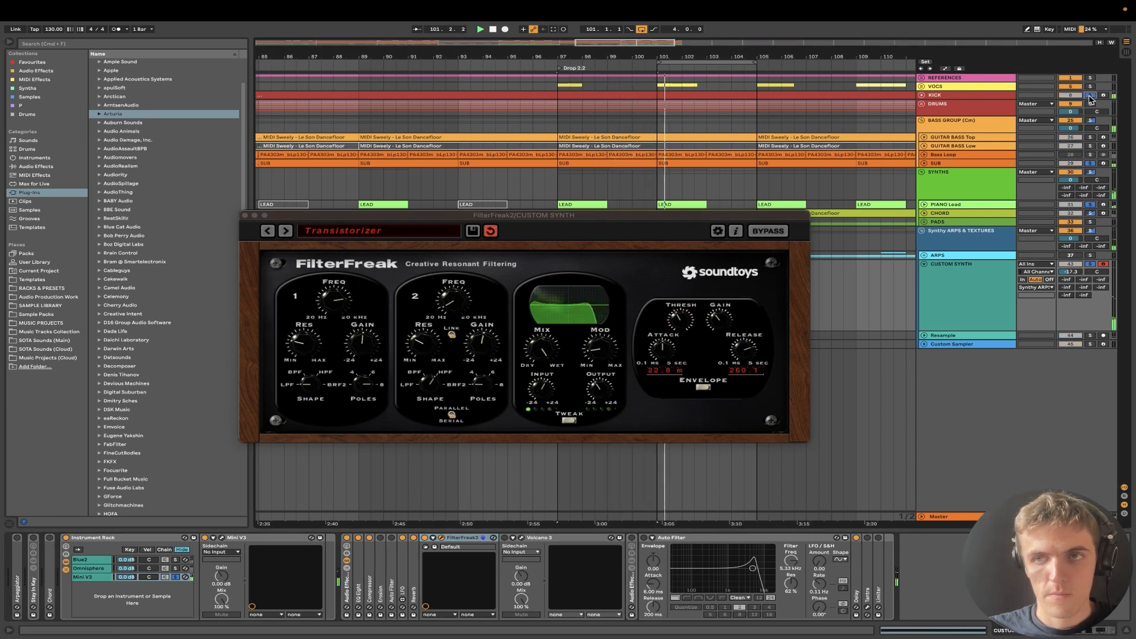
key("space")
key("space")
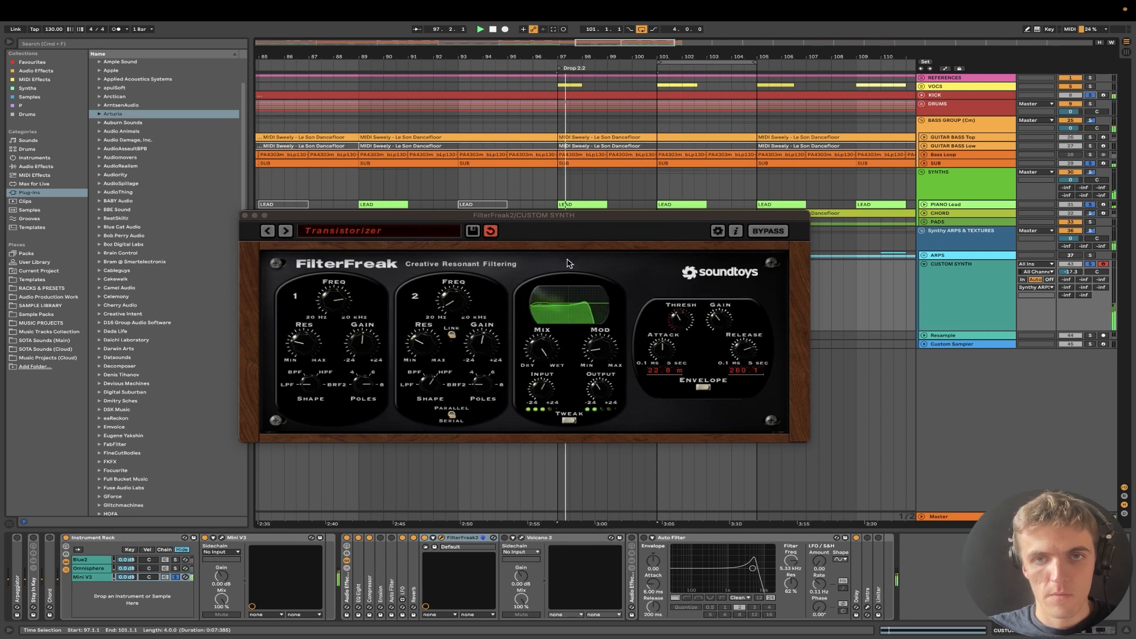
Set the arrangement loop to the CUSTOM SYNTH clip at bar 97, moving the FilterFreak2 window out of the way while doing so
left_click_drag(558, 217, 976, 344)
left_click(620, 264)
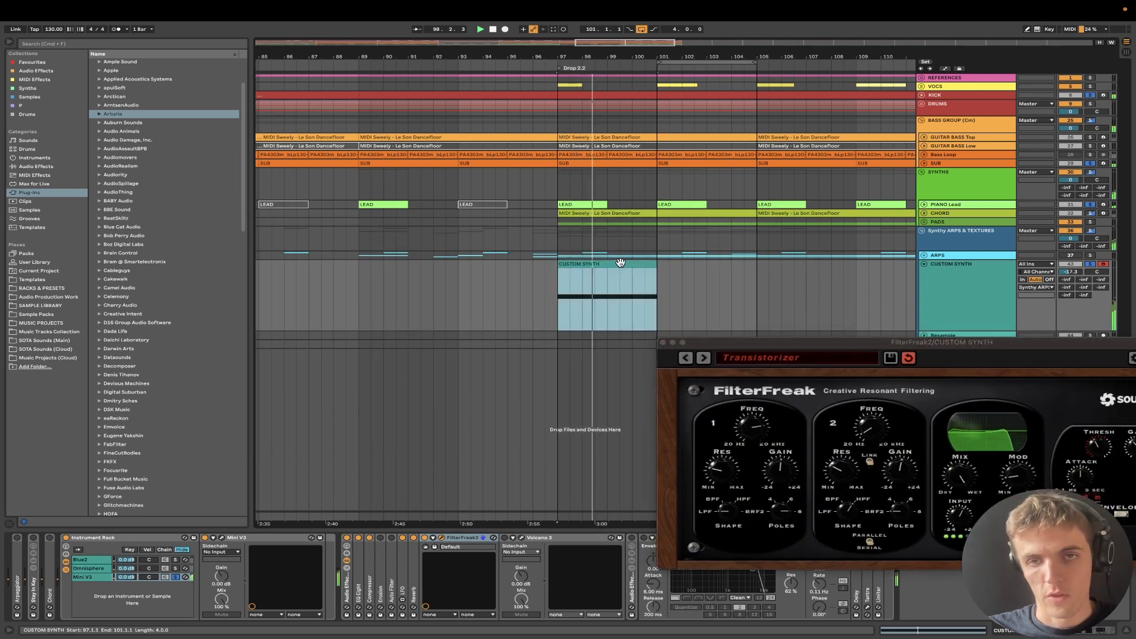
key("super+l")
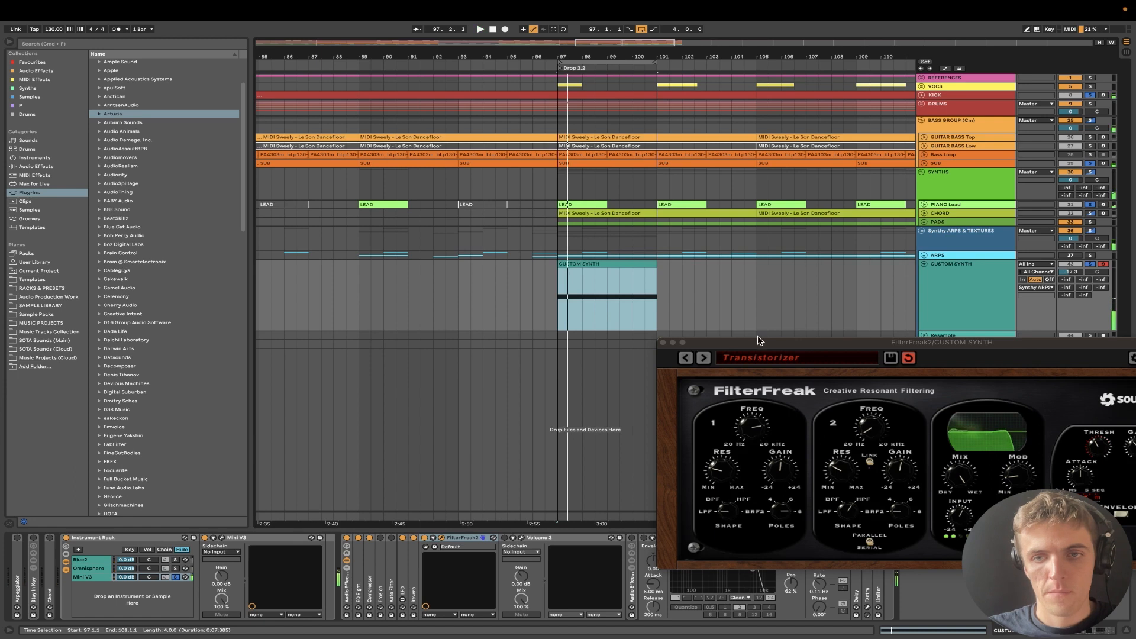
left_click_drag(760, 341, 308, 173)
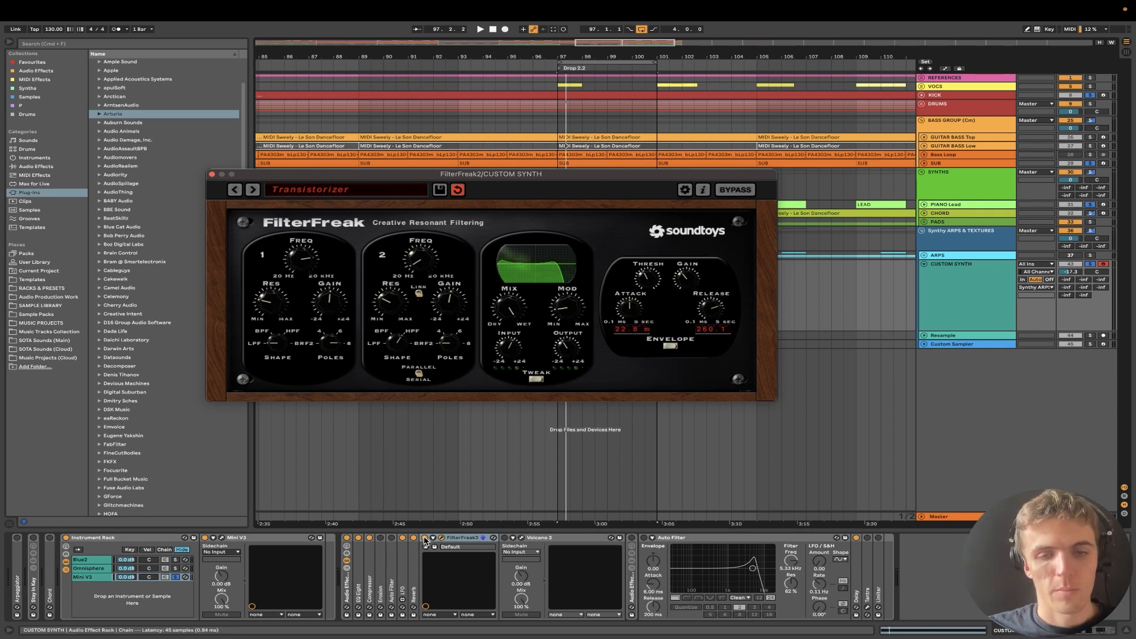
Audition the loop with FilterFreak2 on and off, leave it deactivated, and activate Volcano 3
left_click(425, 539)
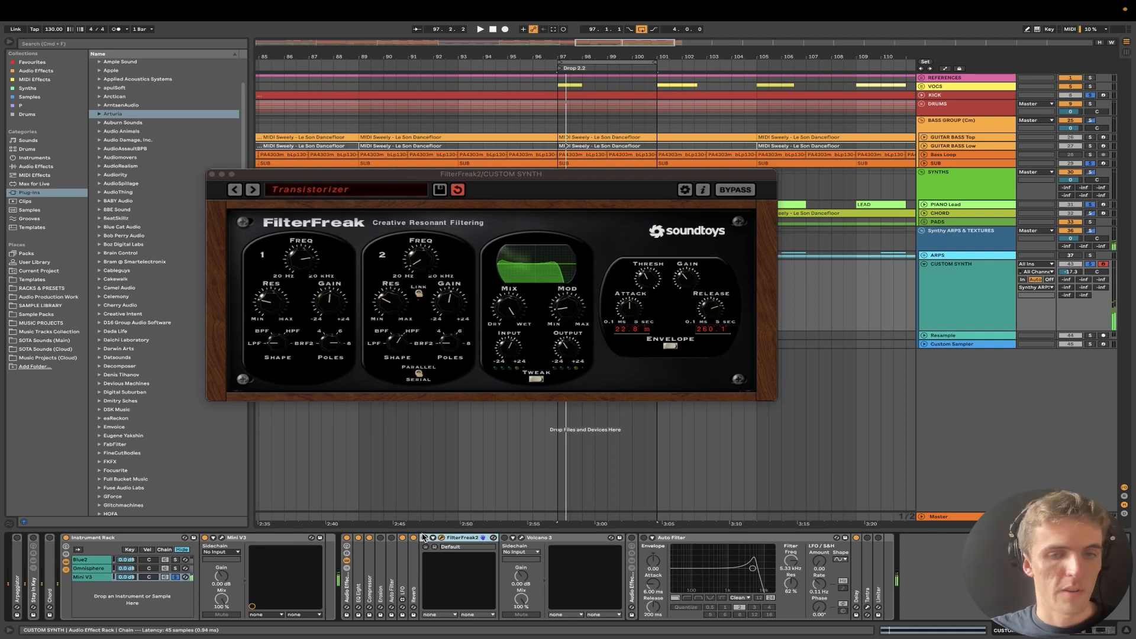
key("space")
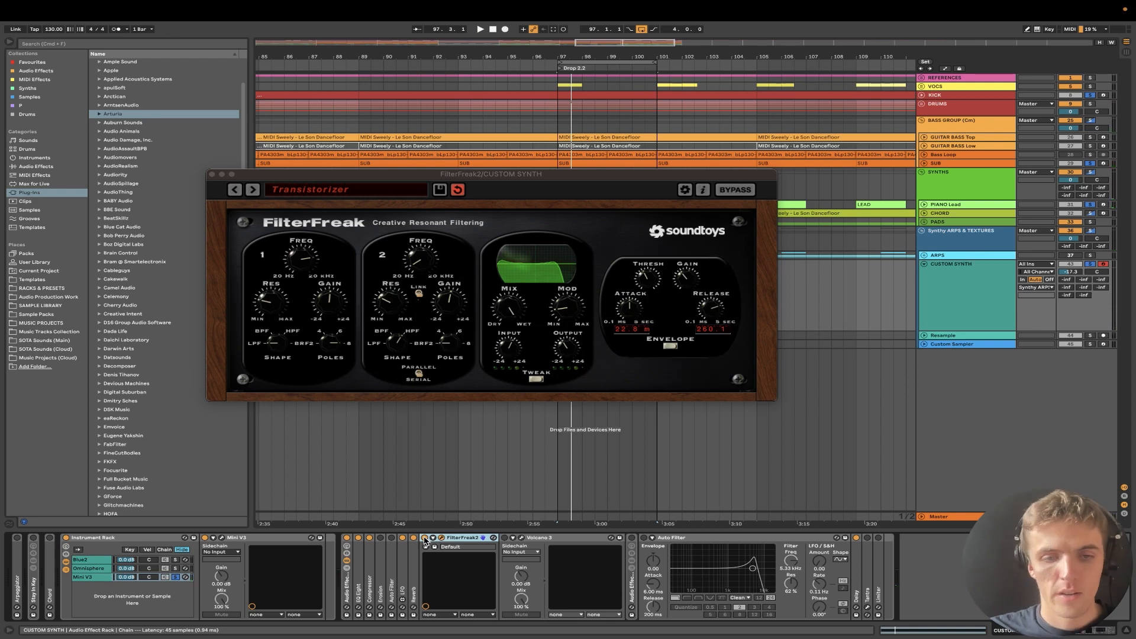
left_click(425, 538)
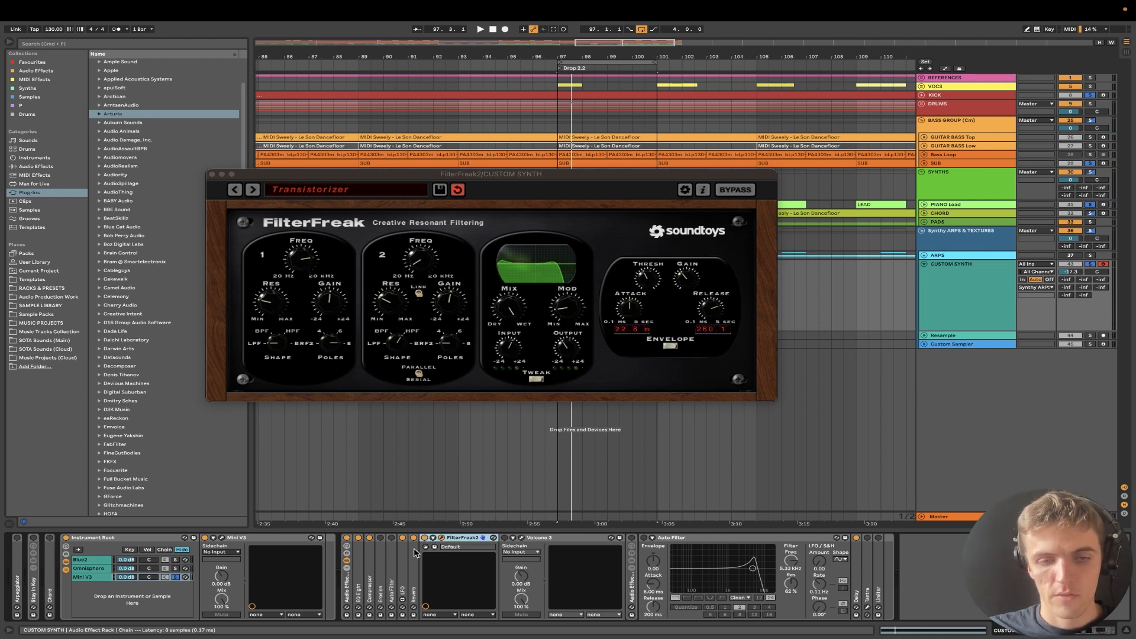
left_click(505, 538)
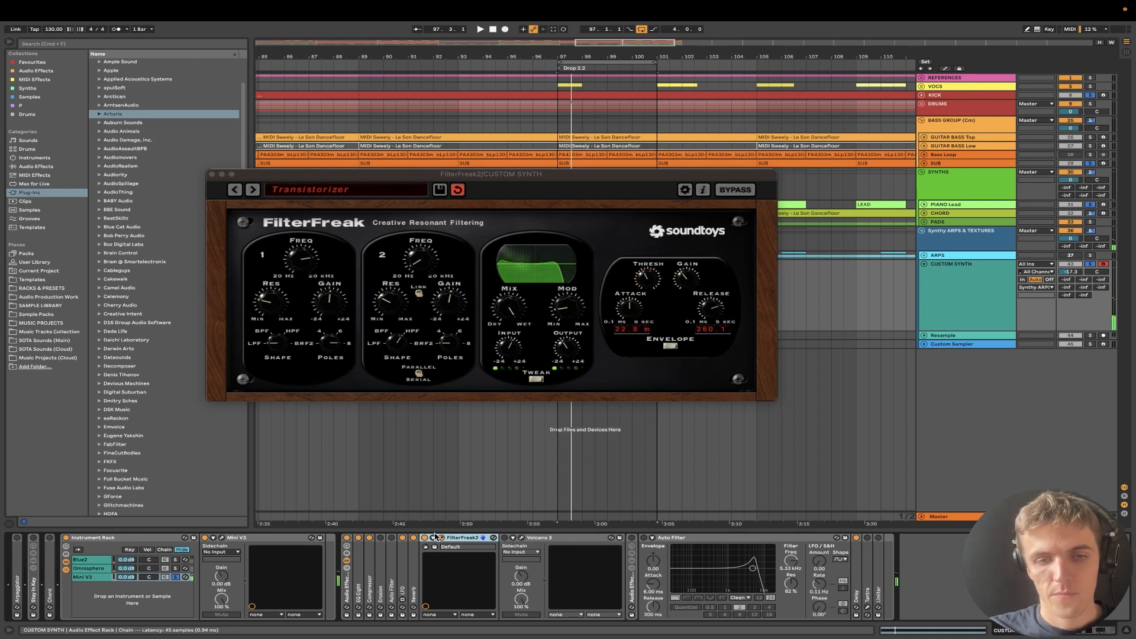
left_click(504, 538)
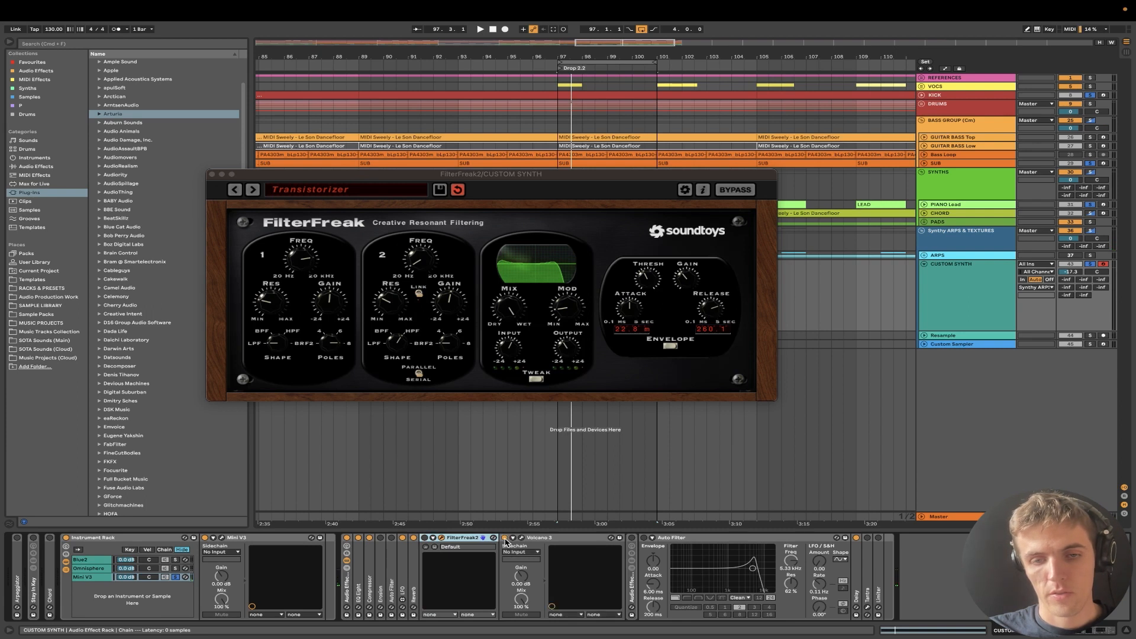
Swap the FilterFreak2 window for Volcano 3's and adjust Filter 1's pan and frequency
left_click(211, 174)
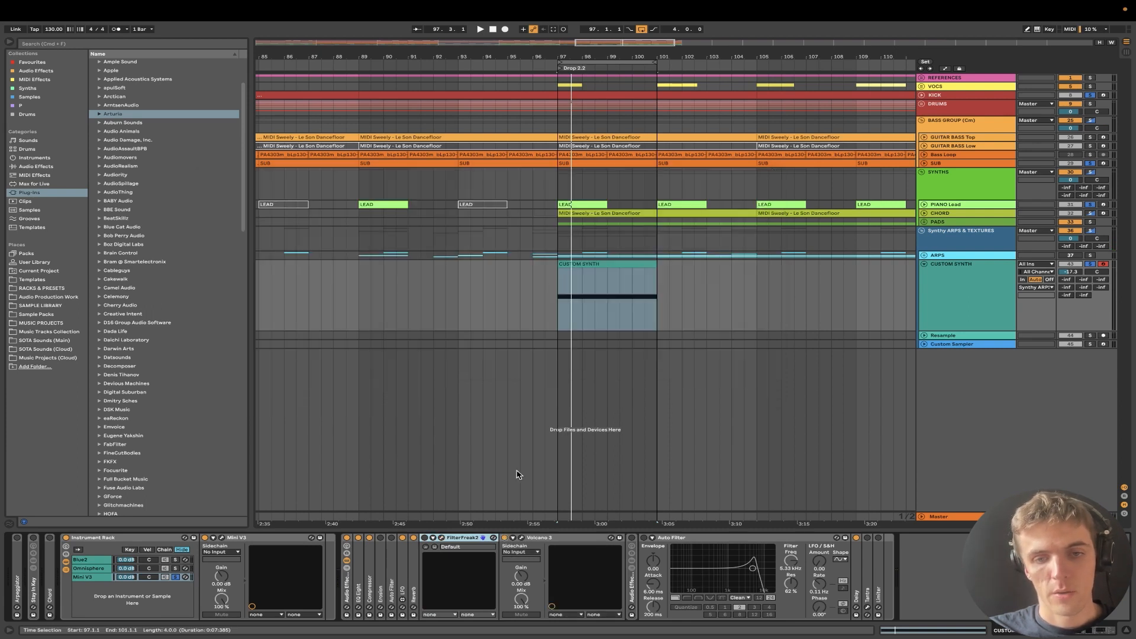
left_click(525, 541)
left_click(522, 538)
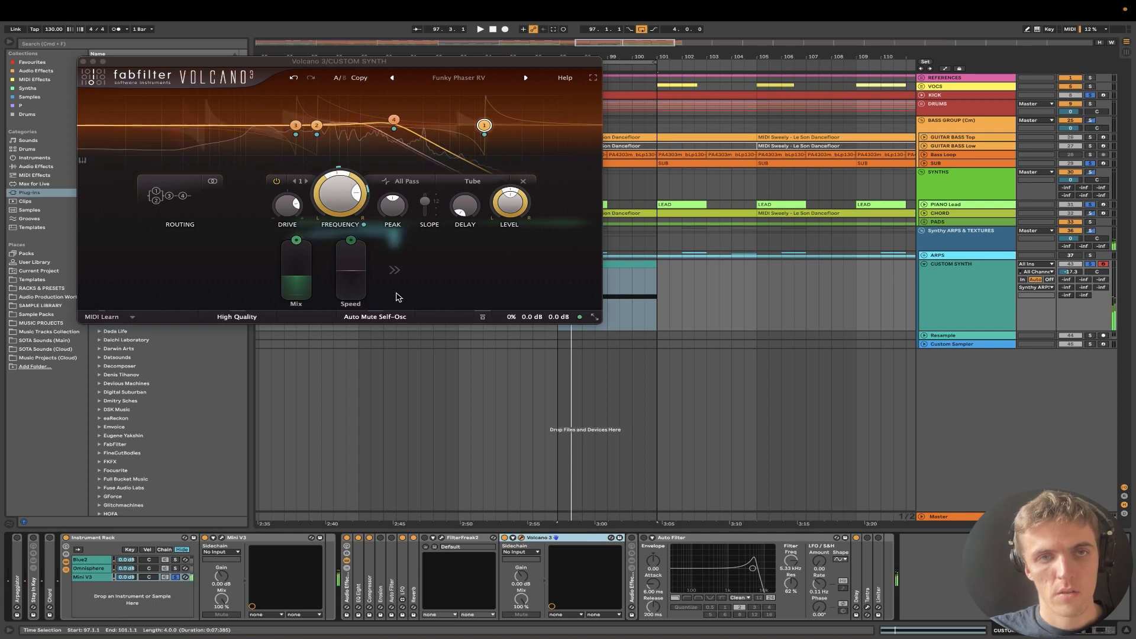
left_click(332, 175)
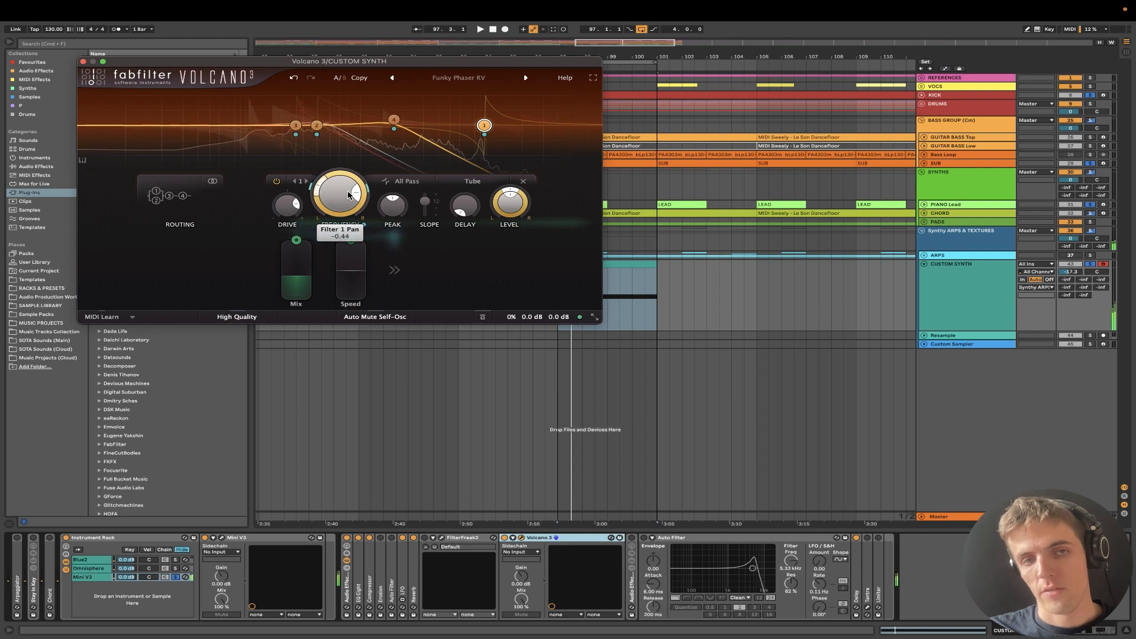
mouse_move(361, 195)
left_mouse_down()
mouse_move(362, 181)
mouse_move(346, 192)
left_mouse_up()
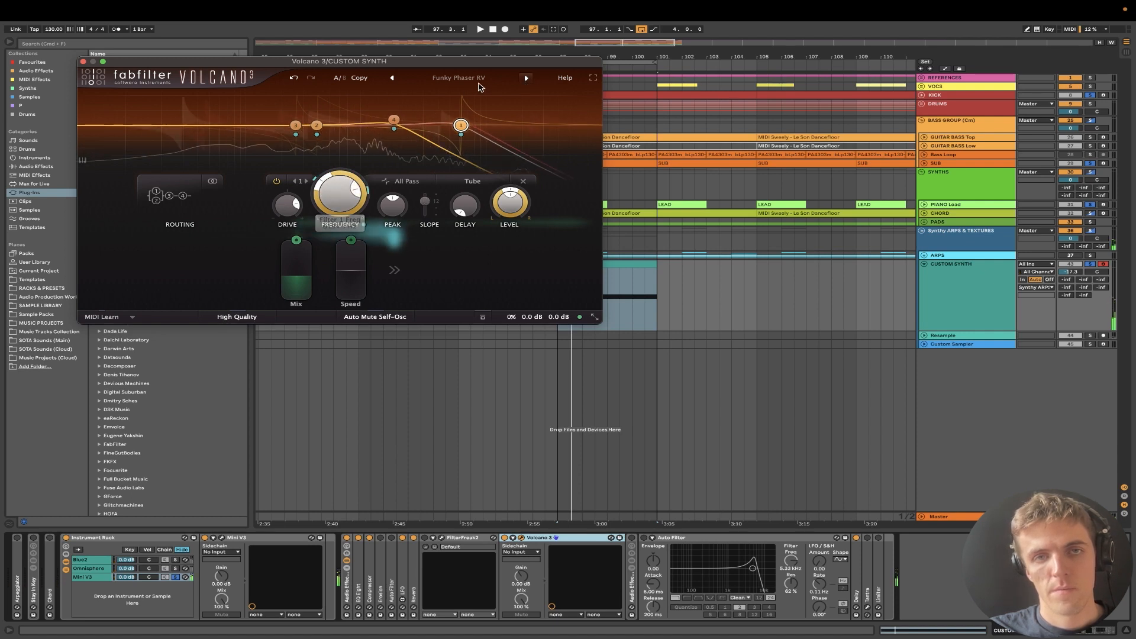
Try Volcano 3's Head Twister bM and Inside My Mind bM presets and undo back to Funky Phaser RV
left_click(394, 79)
left_click(393, 79)
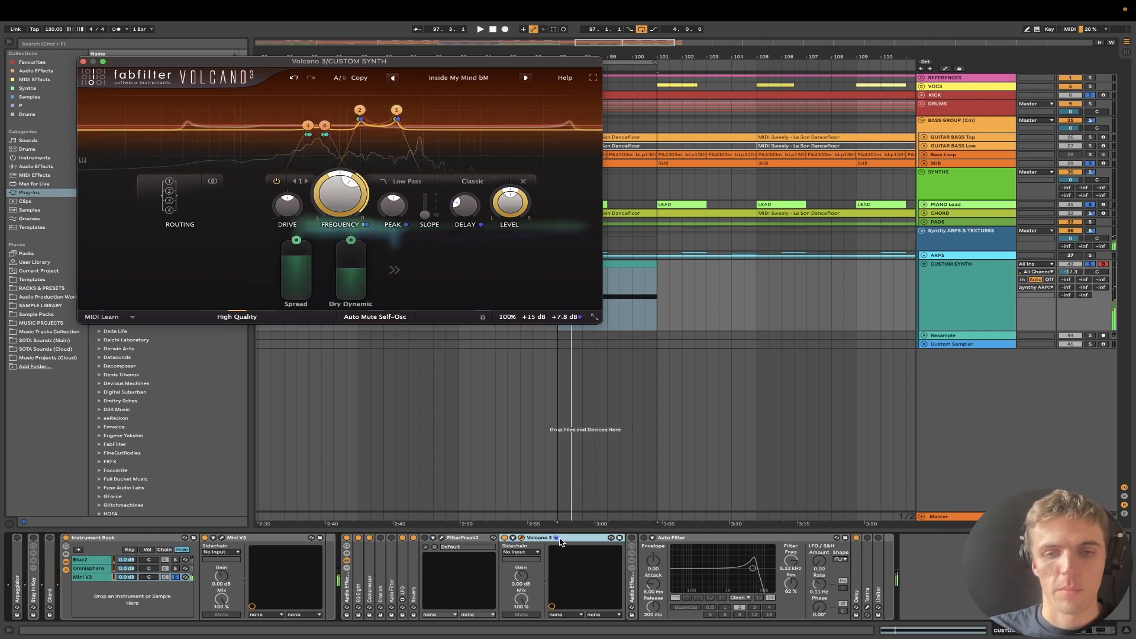
key("super+z")
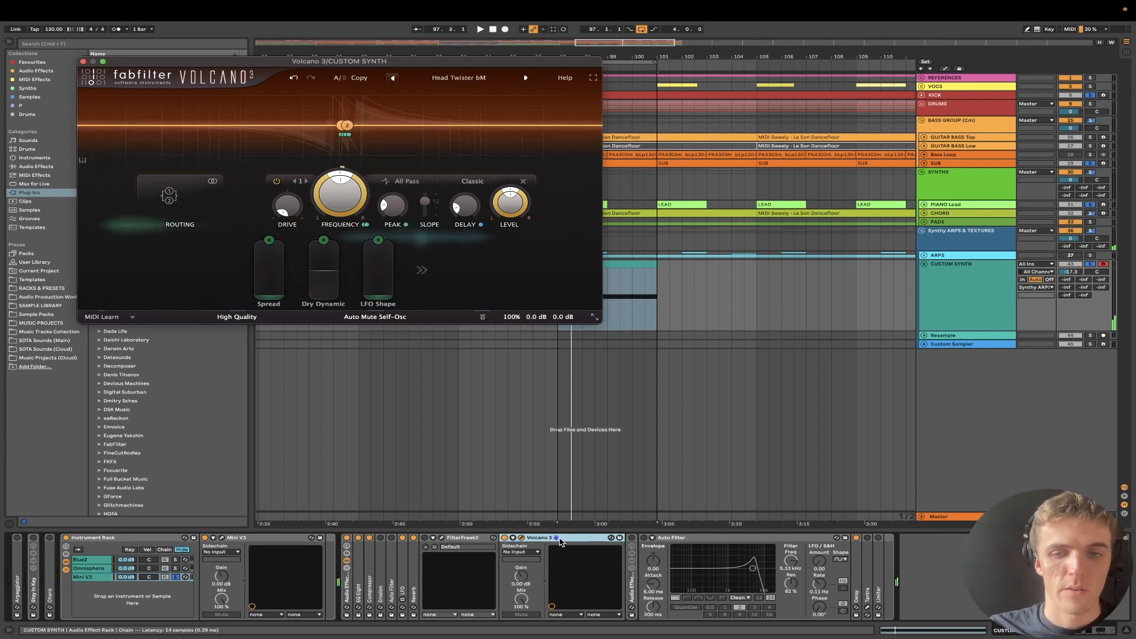
key("super+z")
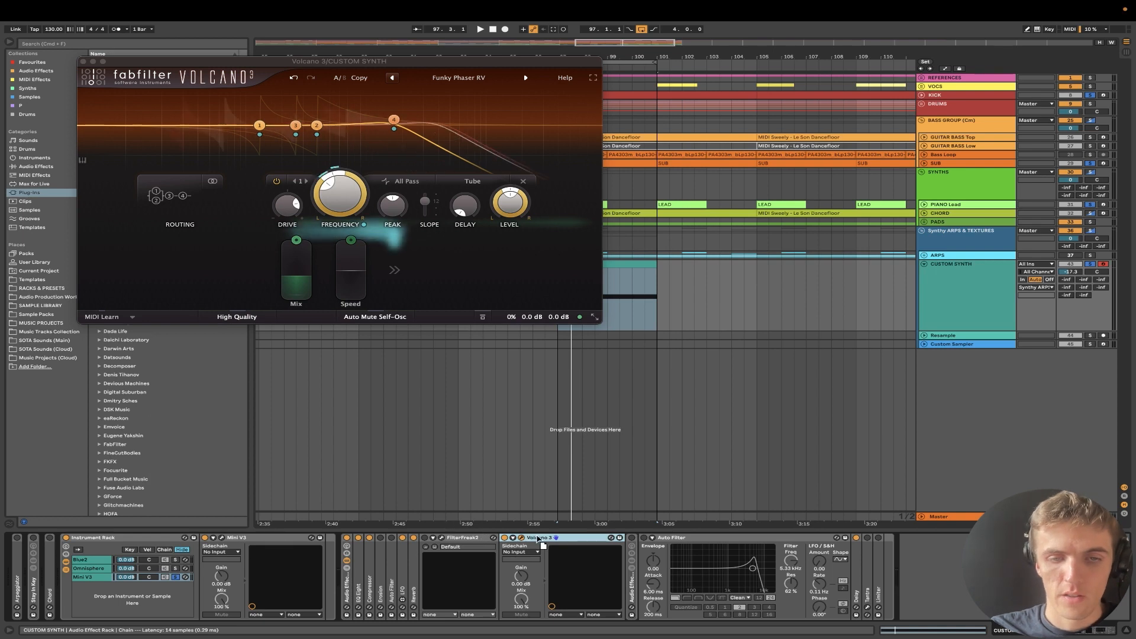
Fold Volcano 3 and FilterFreak2, and unfold and activate the Audio Effect Rack containing the Survey device
double_click(538, 537)
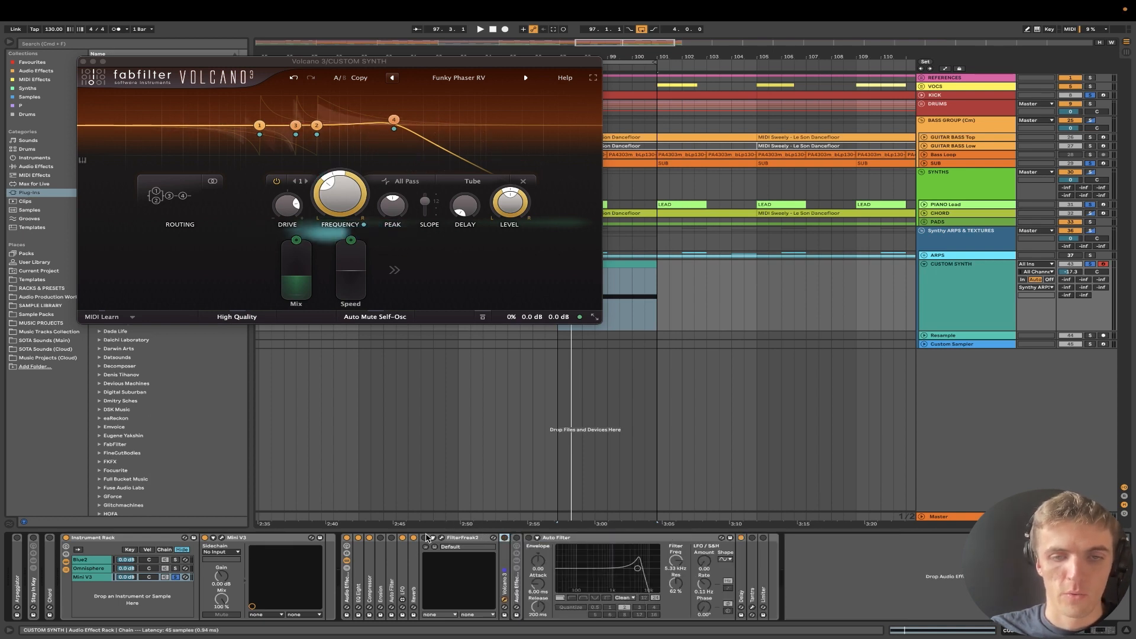
double_click(452, 537)
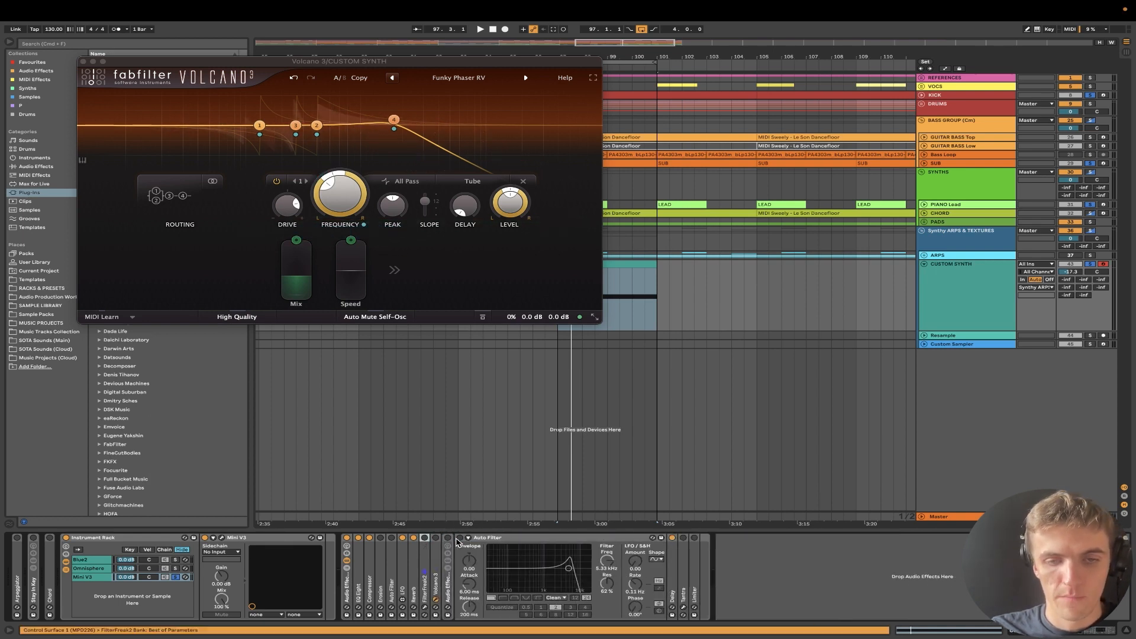
double_click(448, 578)
left_click(448, 538)
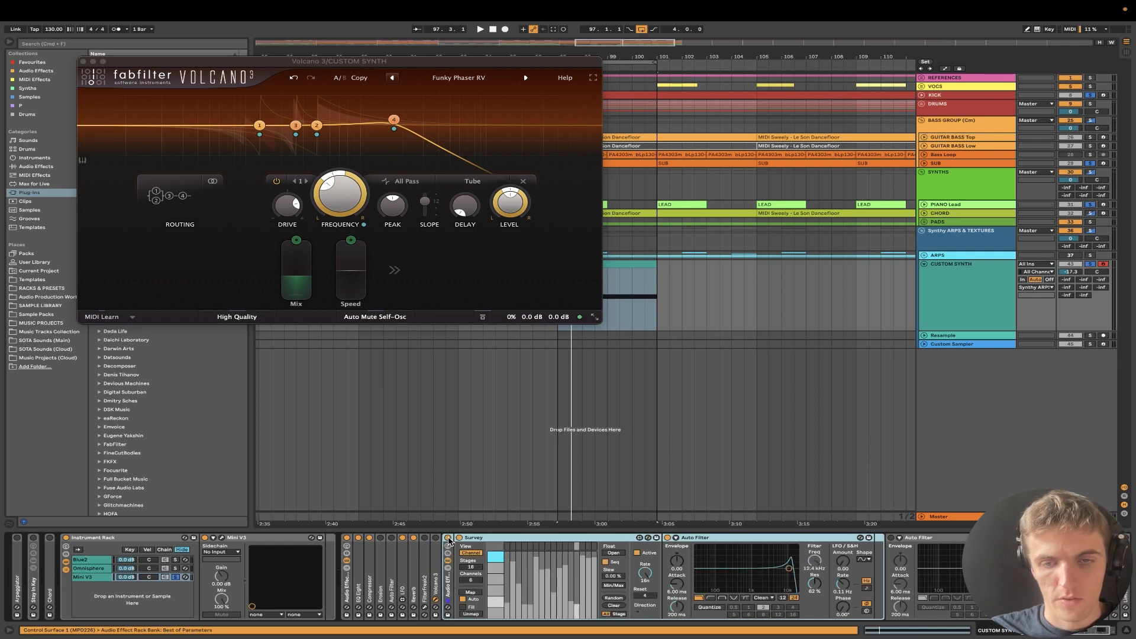
Audition the loop with Survey's filter modulation, select its first channel, and fold the rack
key("space")
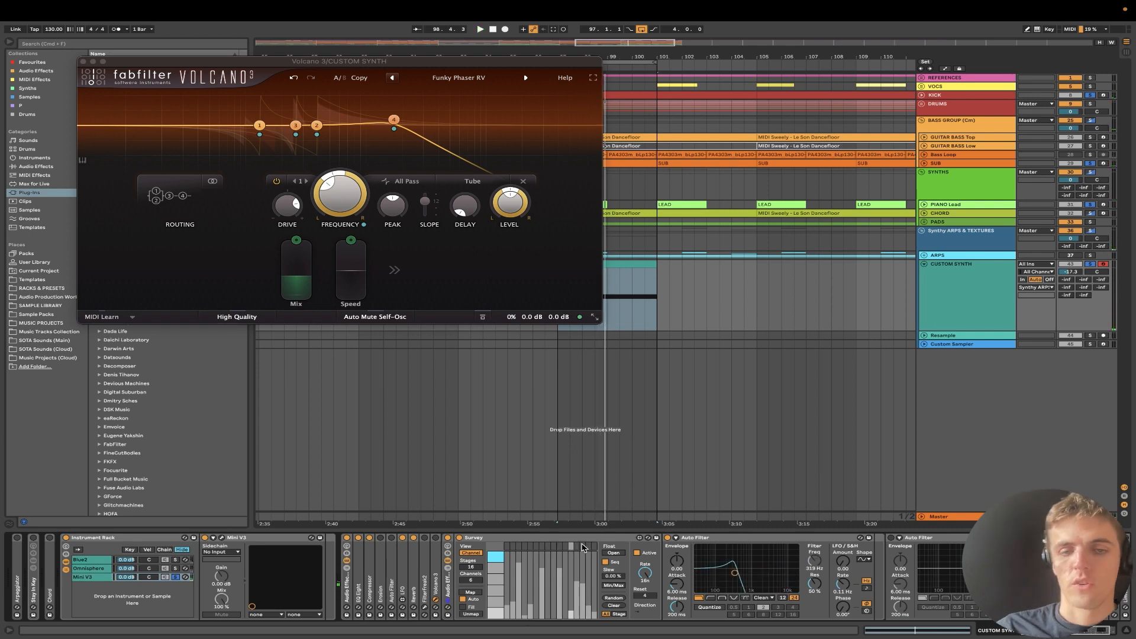
mouse_move(544, 626)
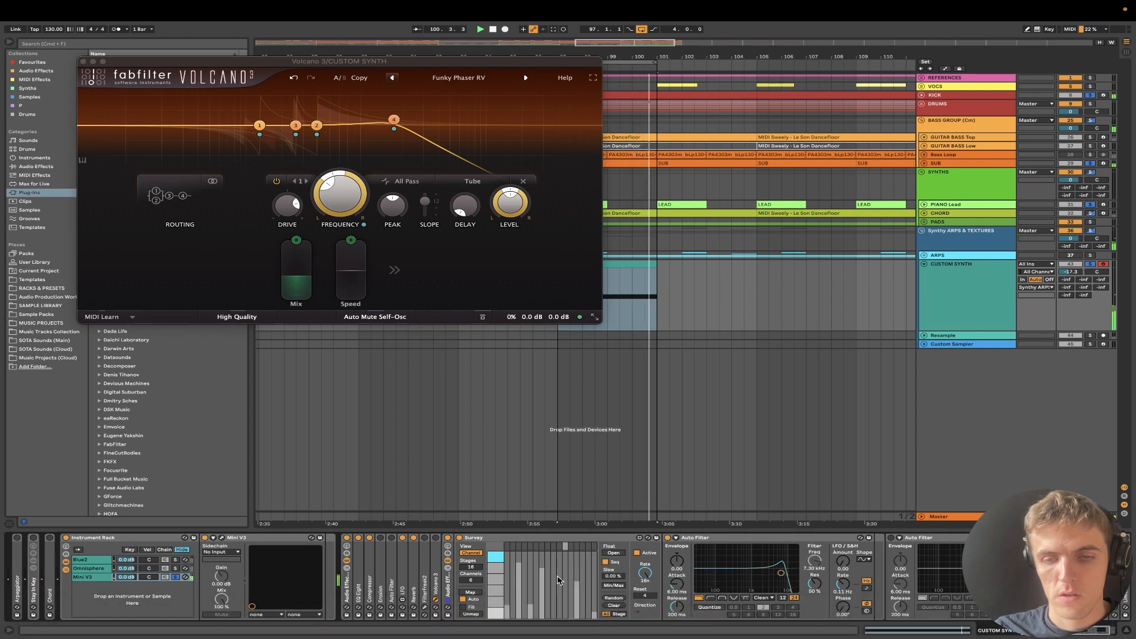
left_click(495, 560)
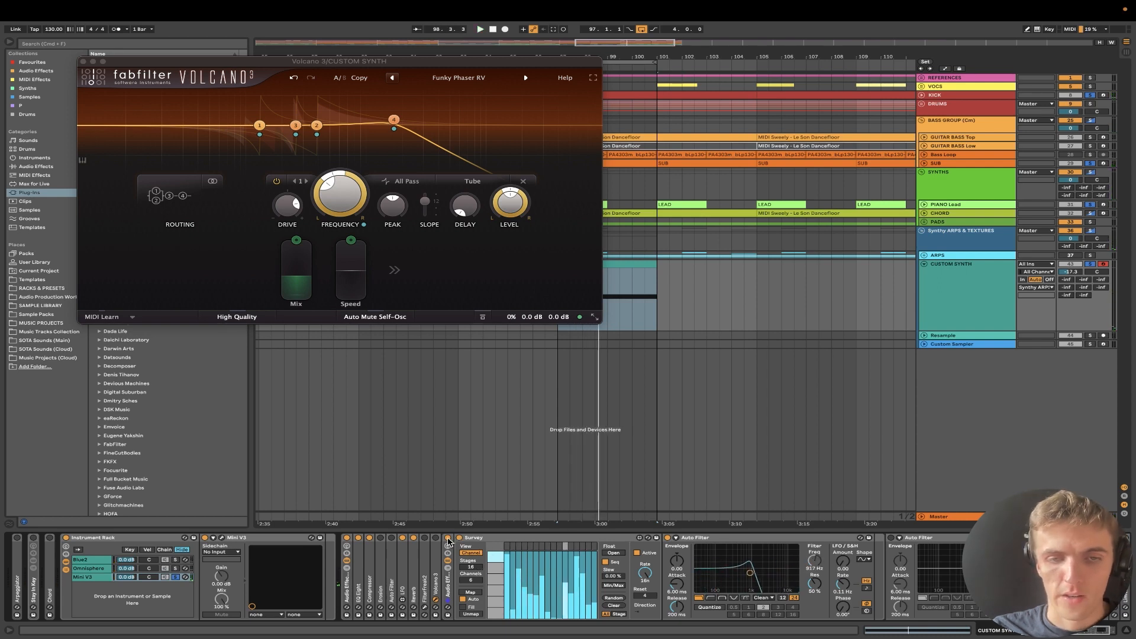
left_click(448, 583)
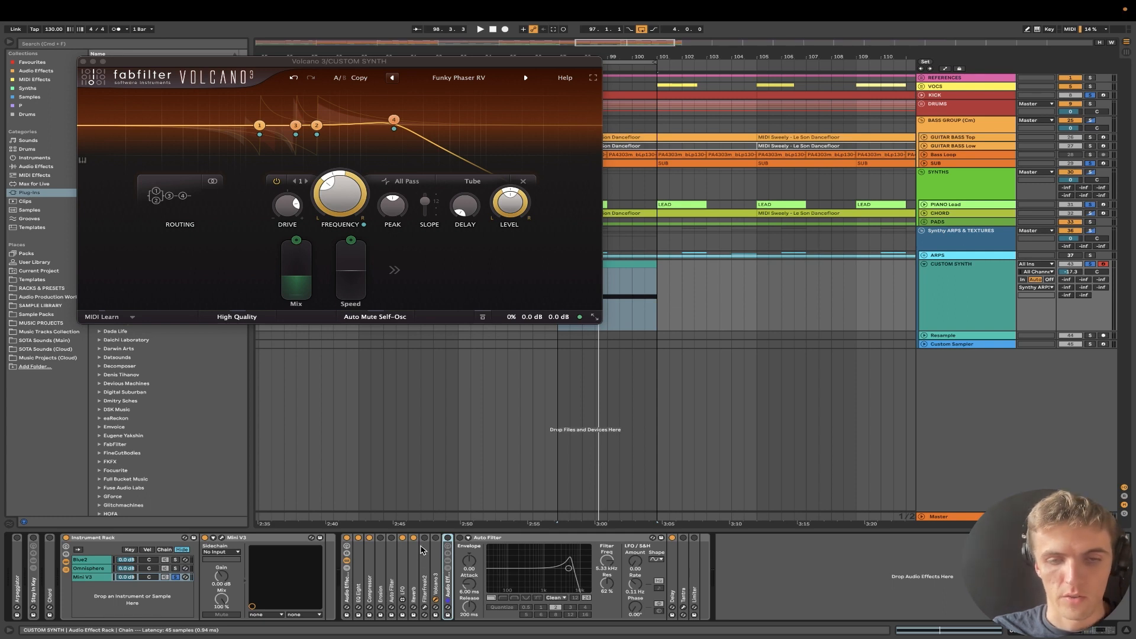
Close the Volcano 3 window, unfold the Resample track, and arm it for recording
key("space")
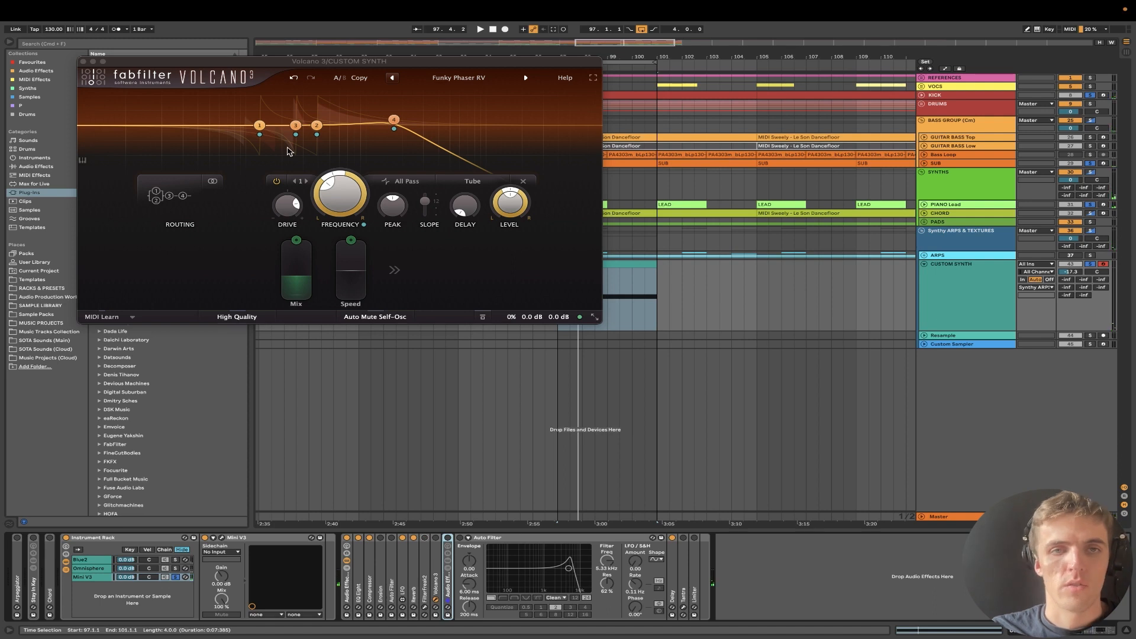
left_click(83, 61)
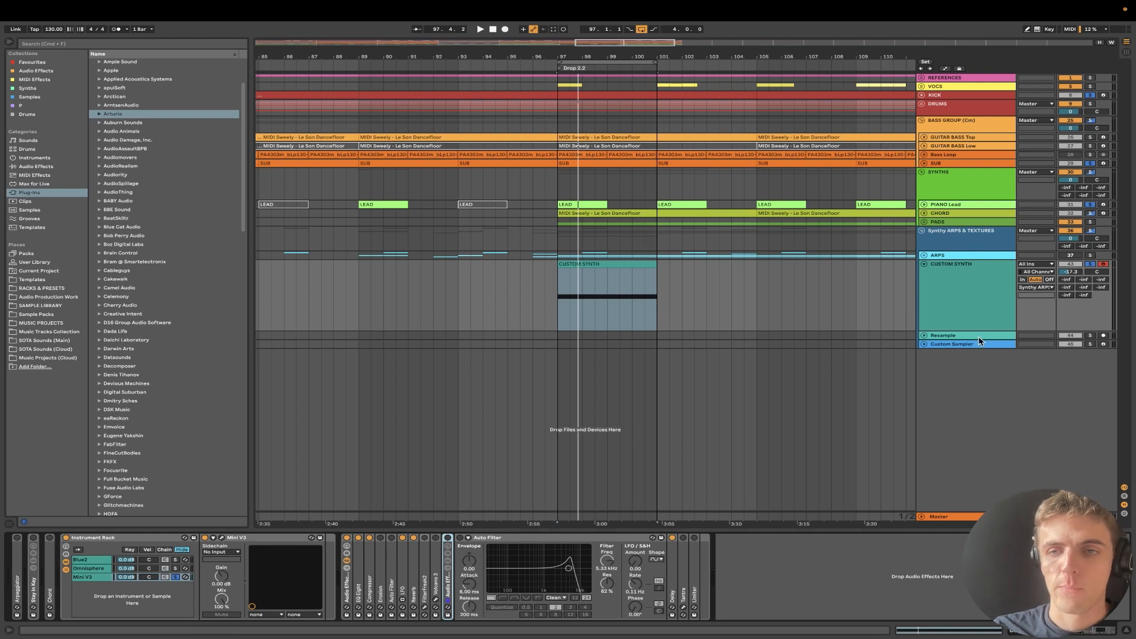
left_click(938, 336)
left_click(924, 336)
left_click(958, 306)
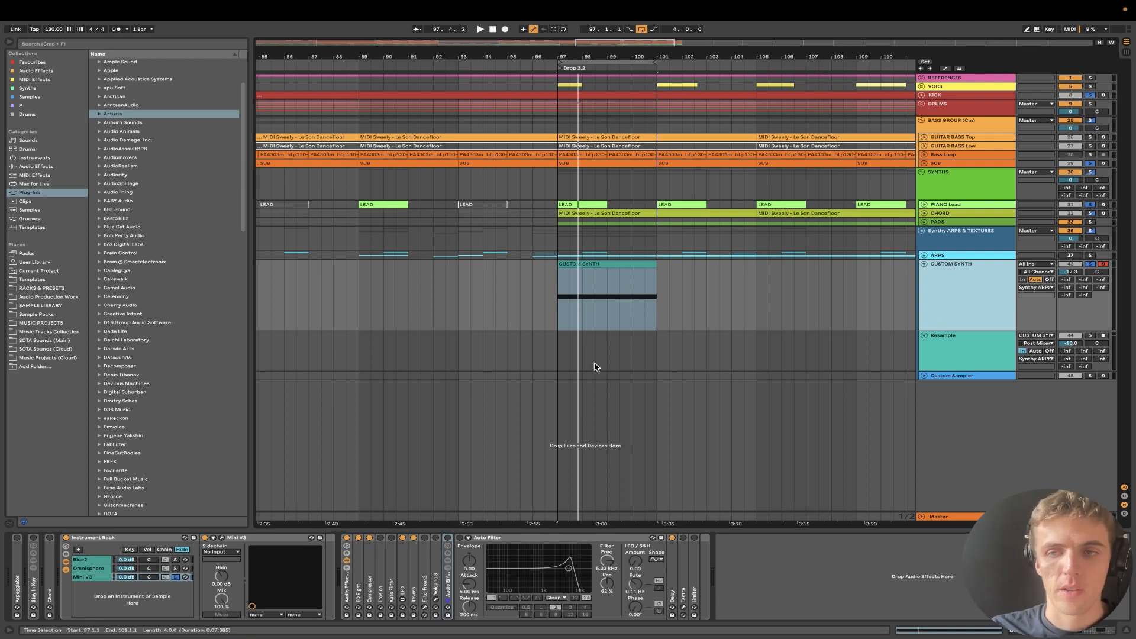
left_click(1103, 335)
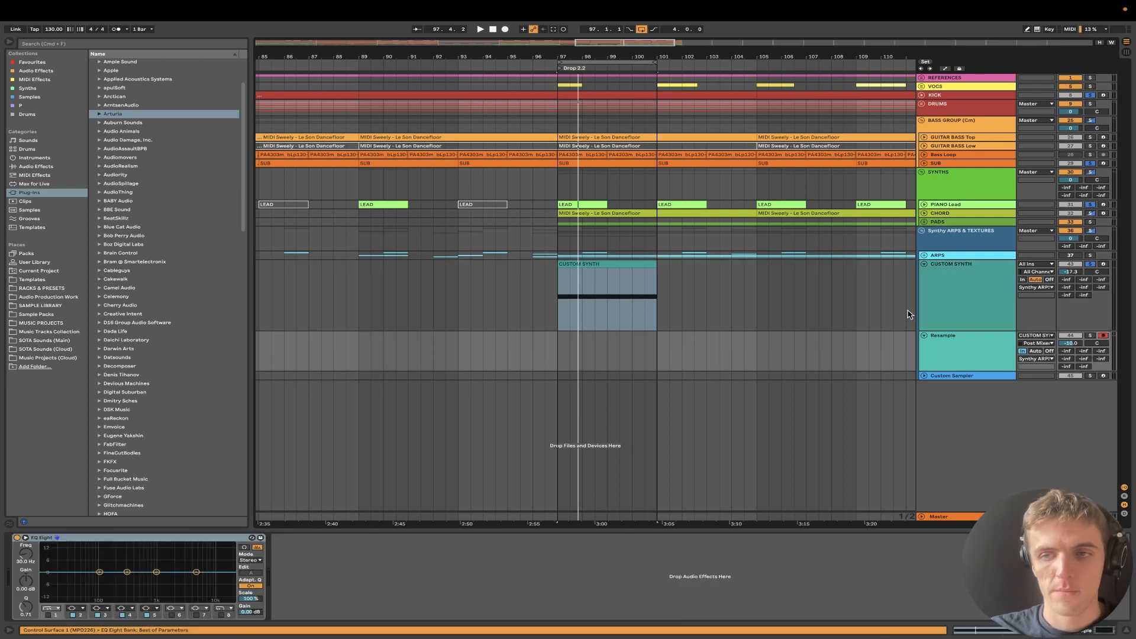
Record four bars of the CUSTOM SYNTH output onto the Resample track from bar 97
left_click(953, 288)
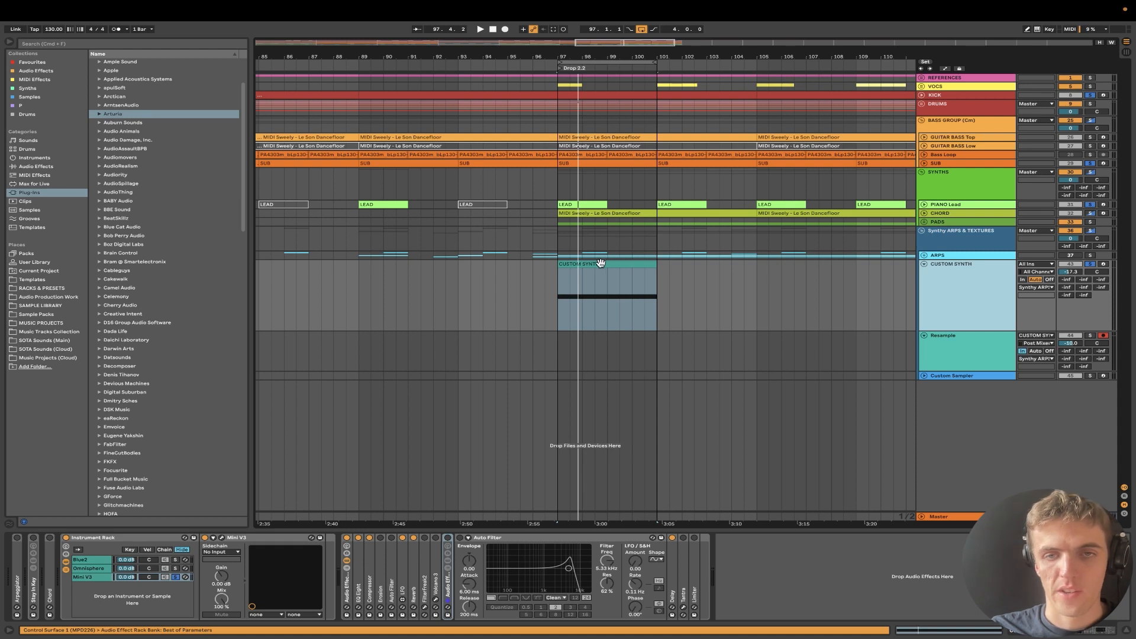
left_click(557, 351)
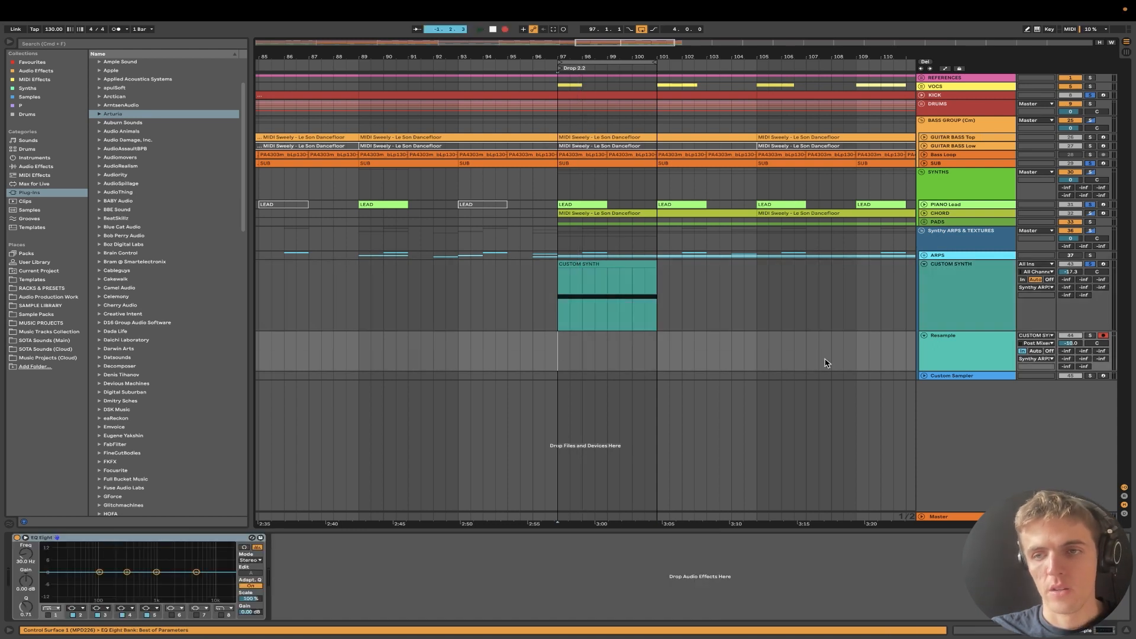
key("F9")
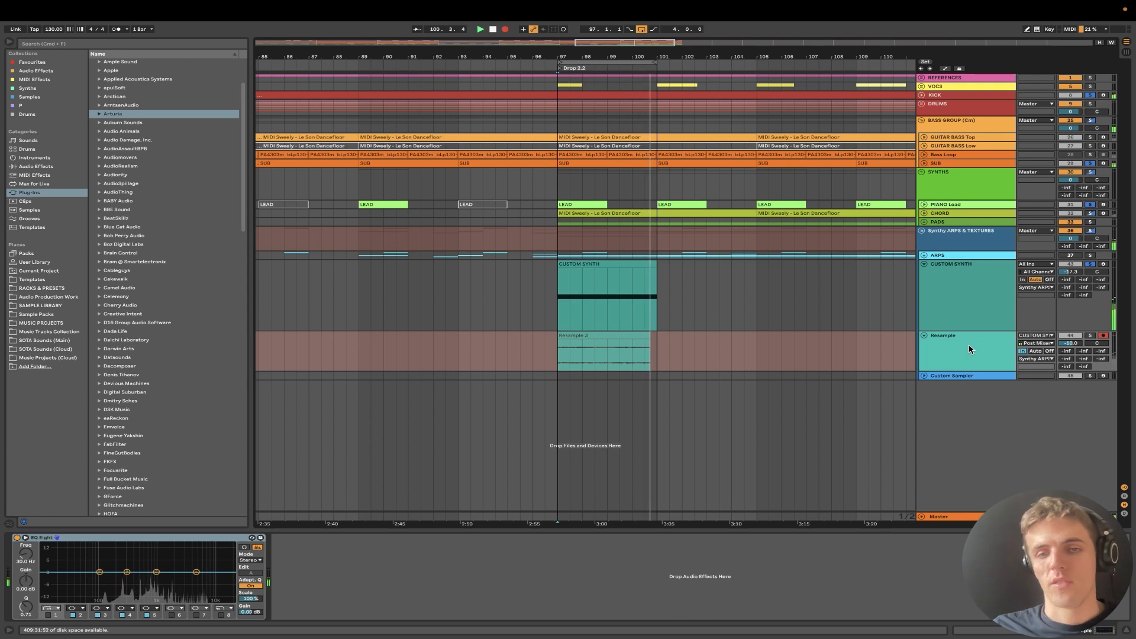
key("space")
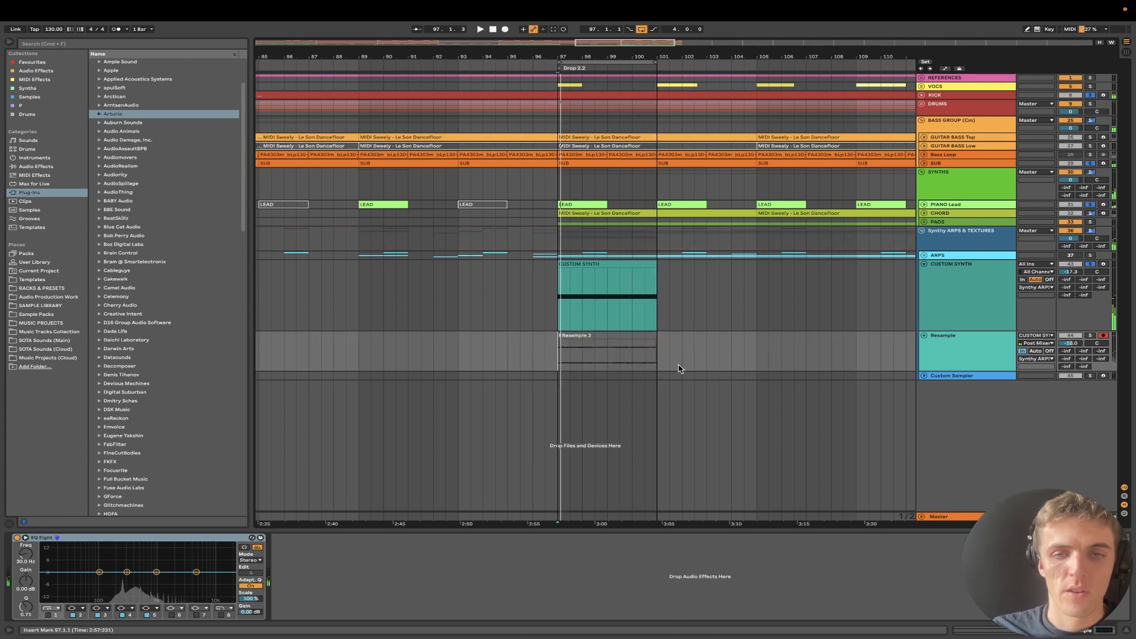
Try trimming the start of the CUSTOM SYNTH clip to 97.3.1 and undo the trim
left_click(557, 338)
left_click(556, 296)
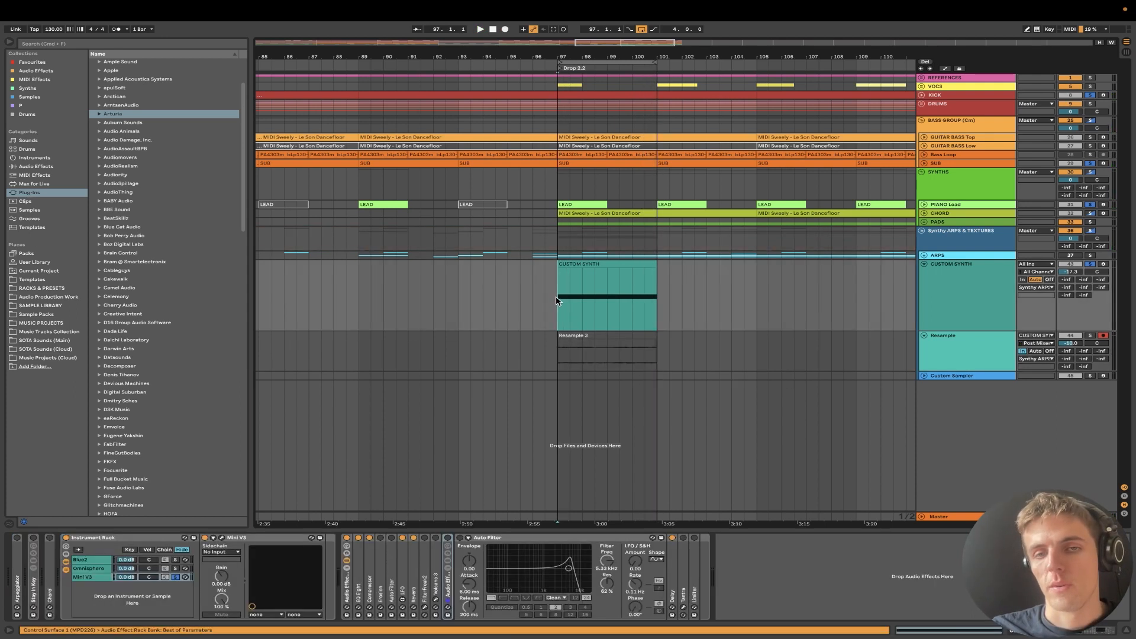
scroll(556, 297, "up", 5)
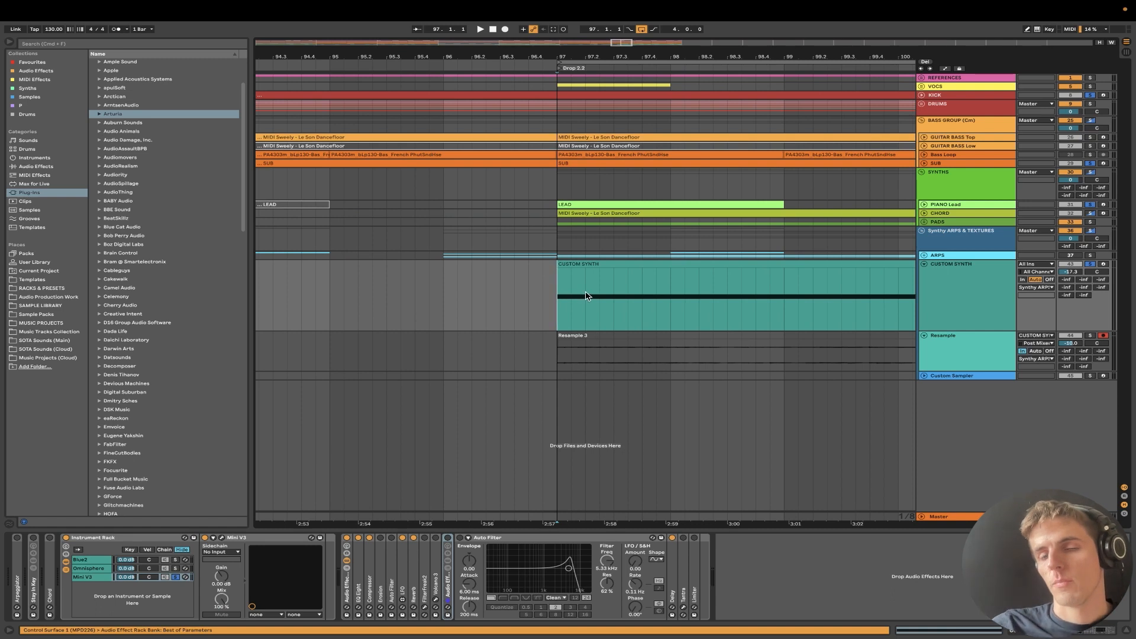
scroll(586, 296, "down", 5)
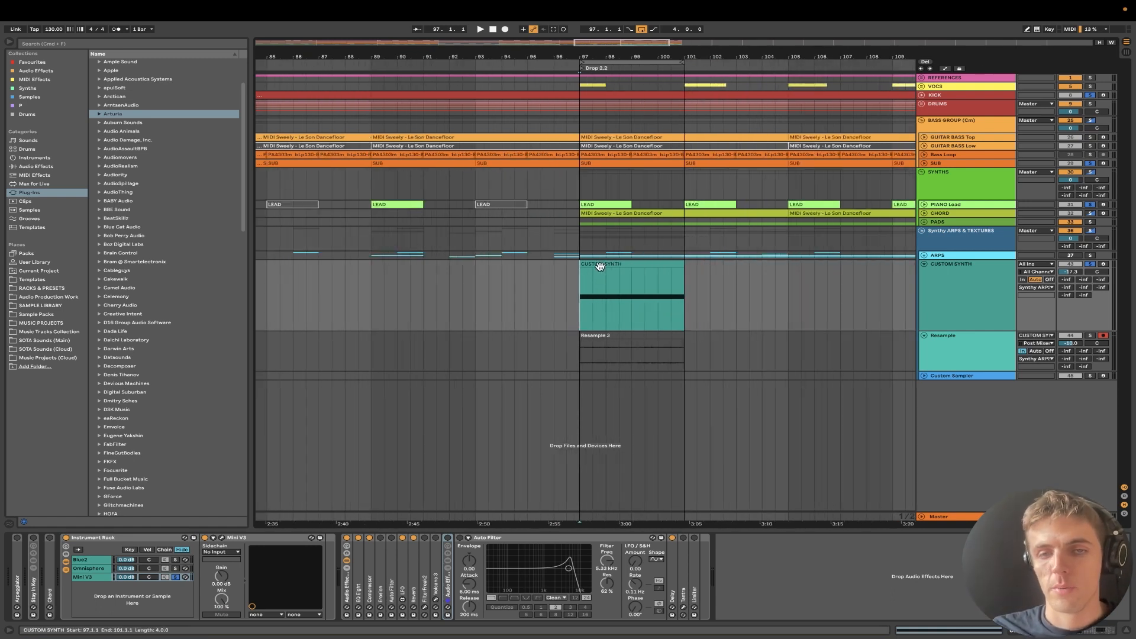
left_click_drag(600, 266, 590, 289)
left_click(610, 284)
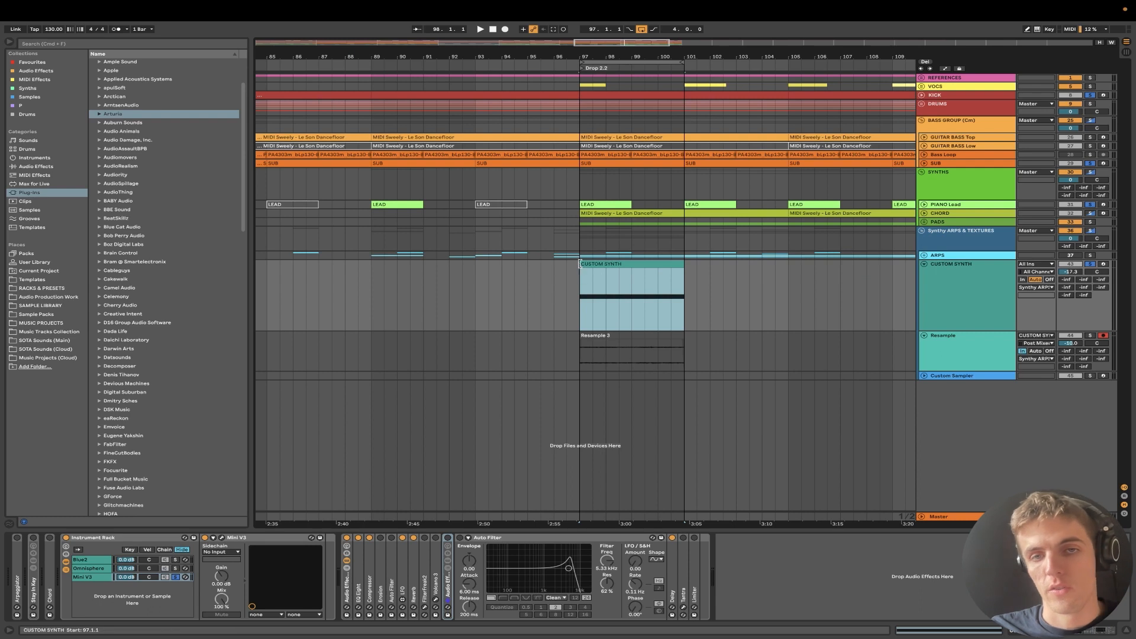
left_click_drag(583, 264, 587, 266)
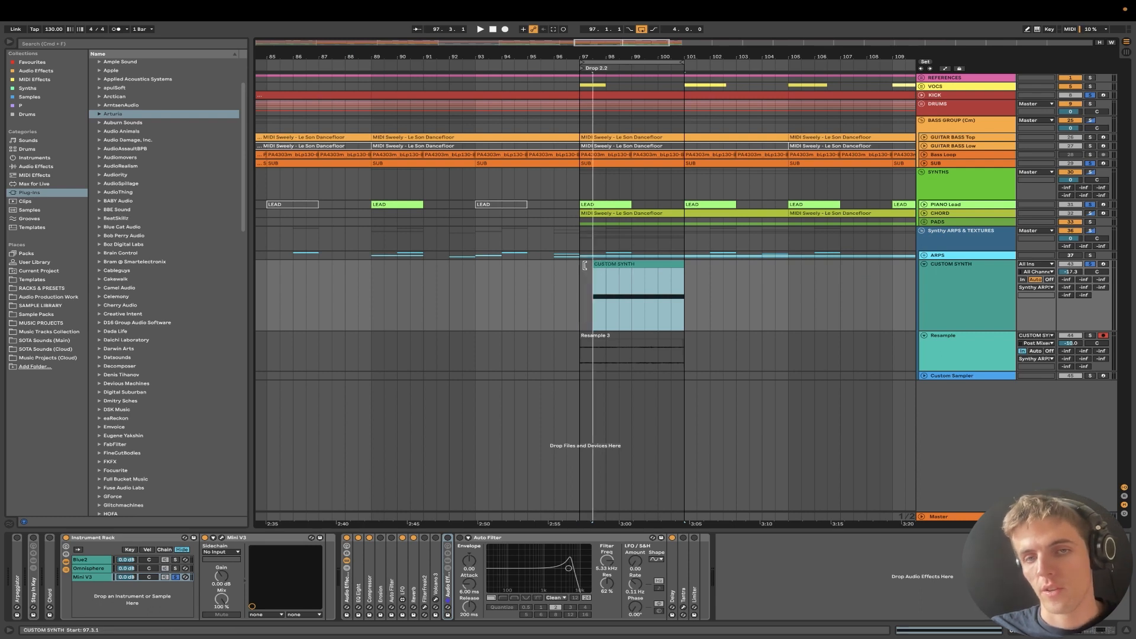
key("super+z")
Set the Resample track's monitoring to Auto and select the recorded Resample 3 clip
left_click(938, 296)
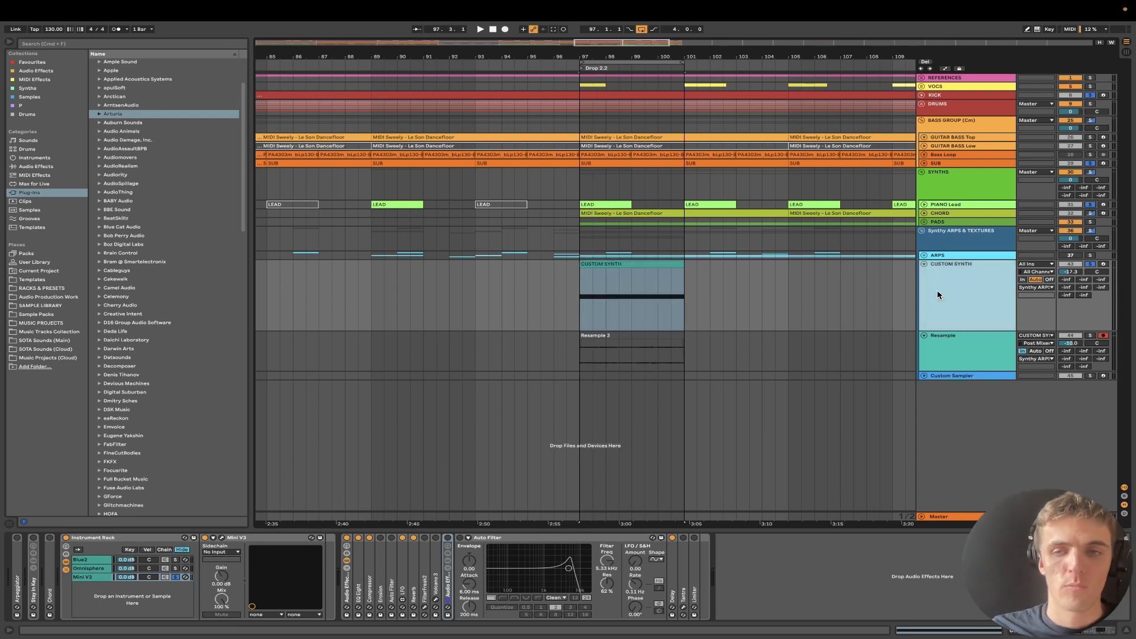
double_click(949, 293)
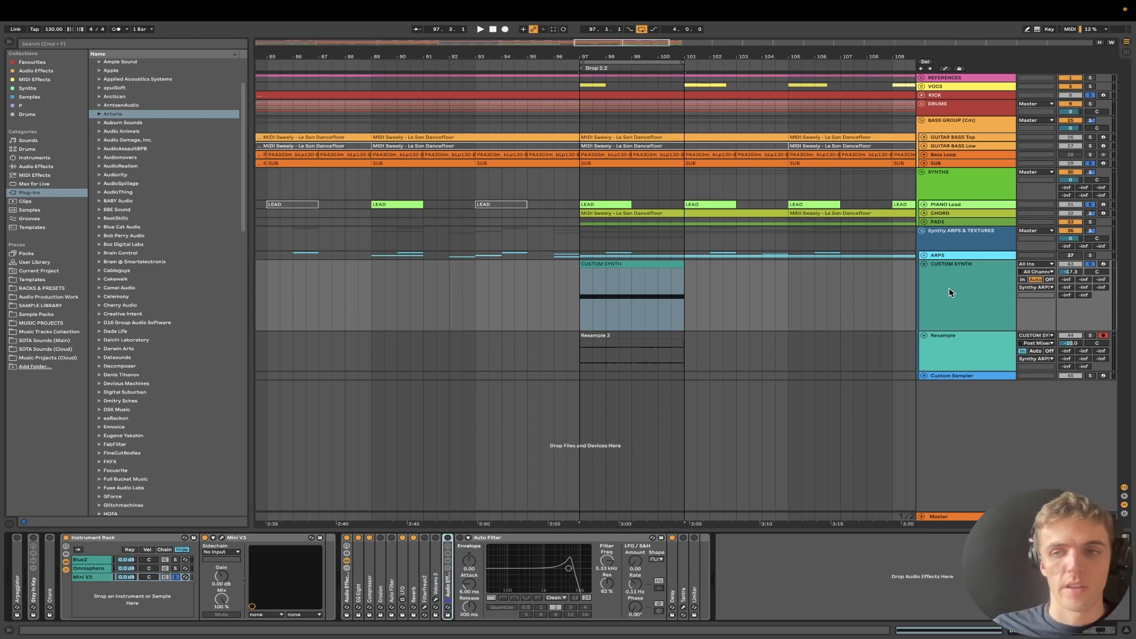
left_click(1036, 351)
left_click(626, 336)
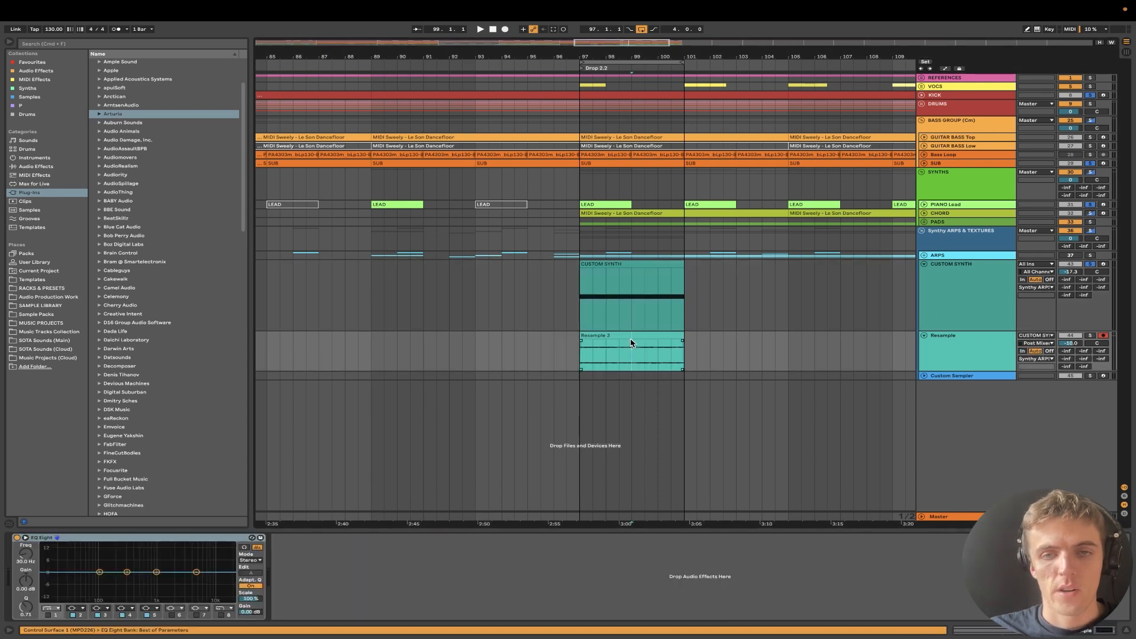
key("minus")
key("minus")
key("minus")
key("plus")
key("plus")
key("plus")
key("plus")
key("plus")
key("plus")
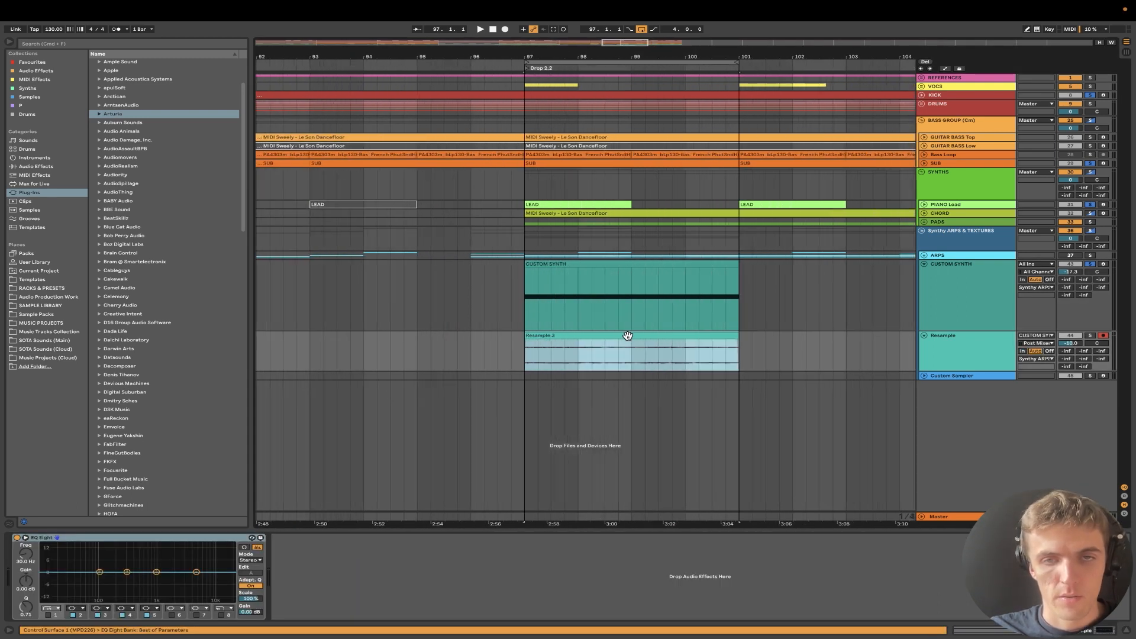
key("minus")
key("minus")
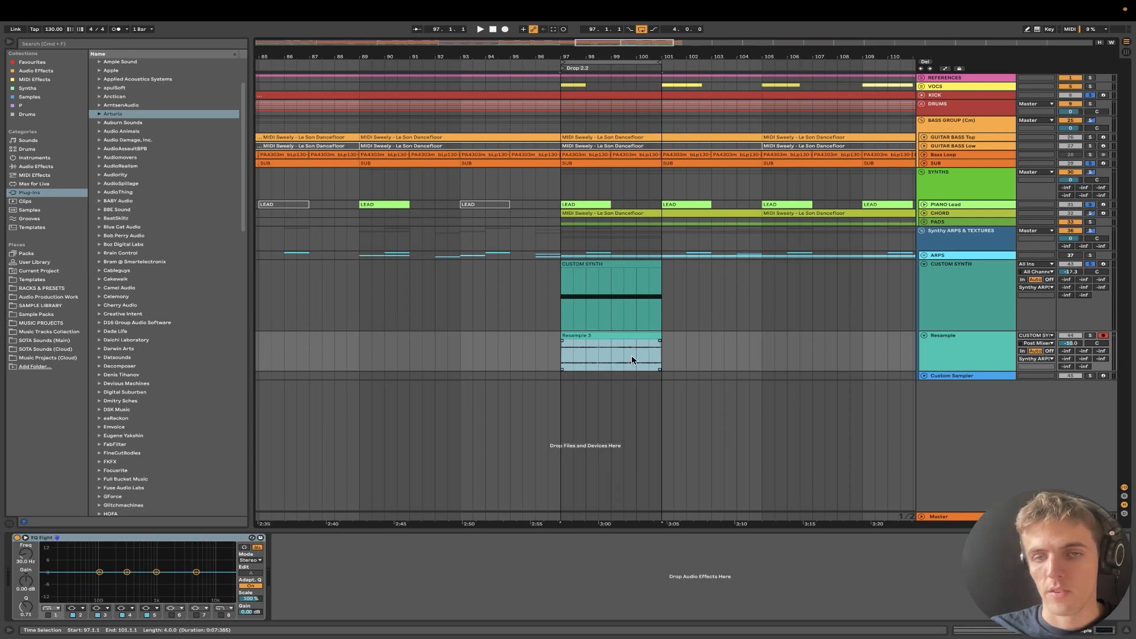
scroll(566, 352, "up", 3)
scroll(601, 332, "down", 5)
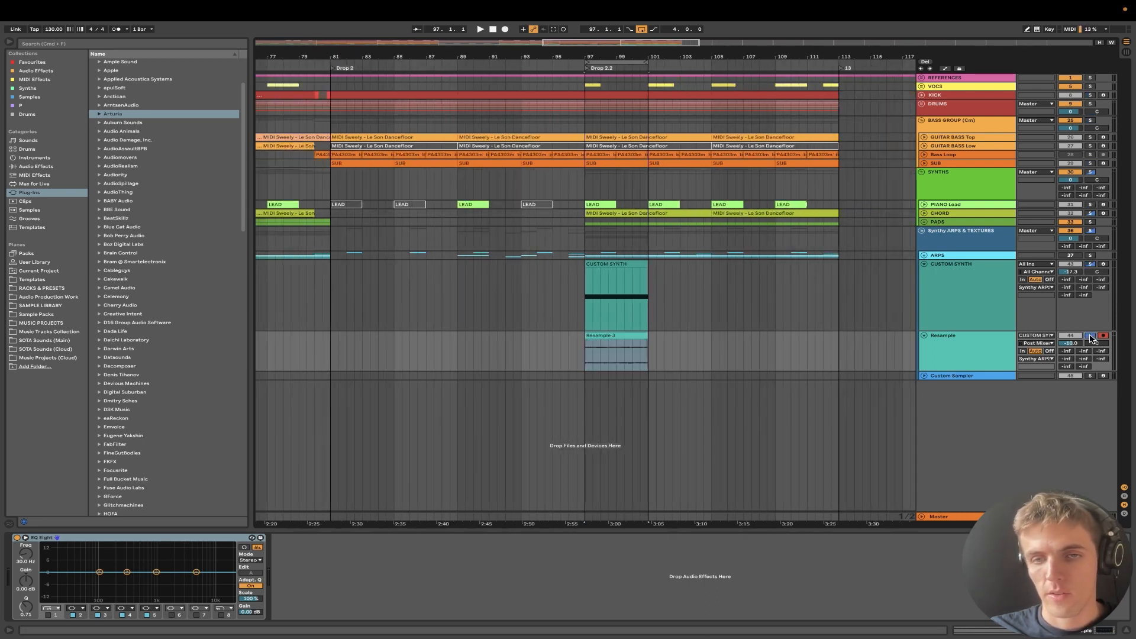
Solo the Resample track and raise the Resample 3 clip's gain during playback
left_click(1091, 336)
key("space")
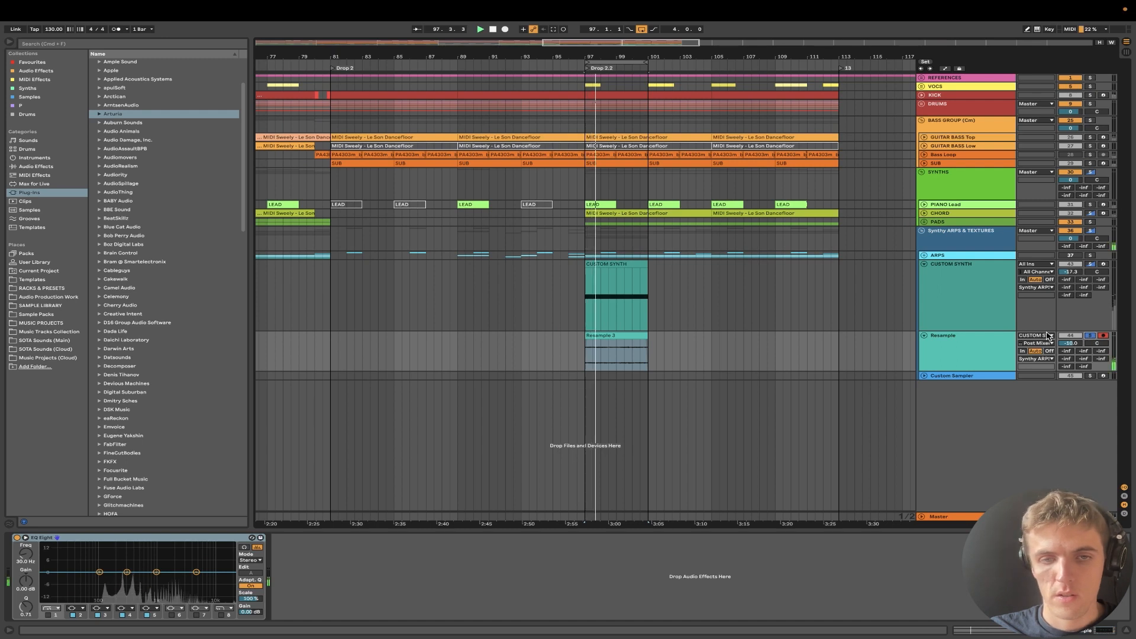
double_click(629, 336)
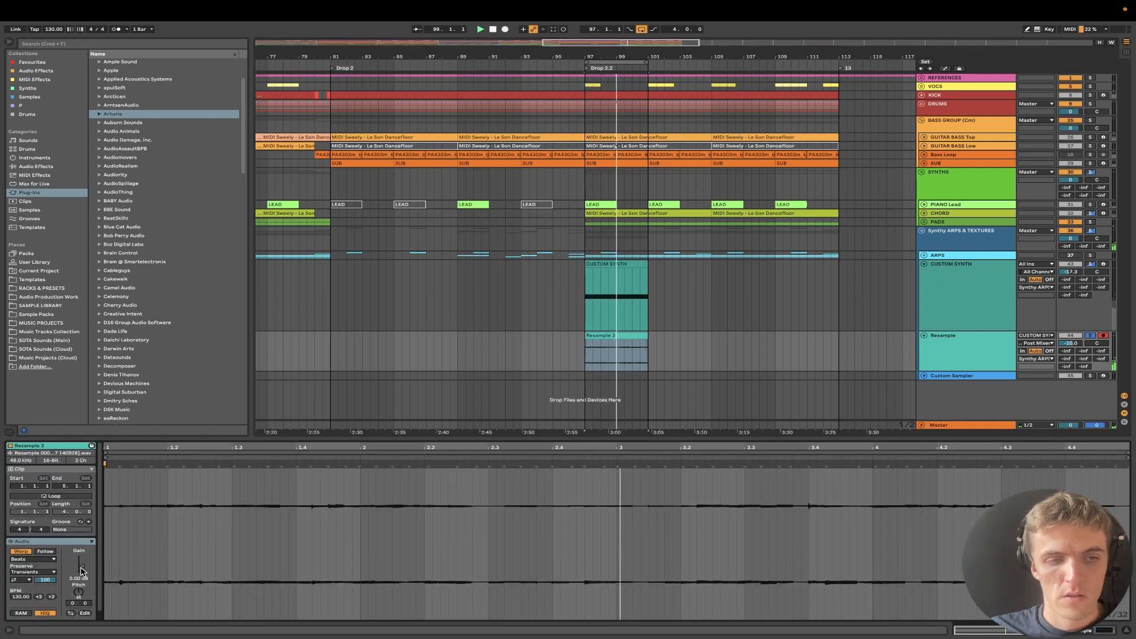
mouse_move(75, 577)
left_mouse_down()
mouse_move(75, 544)
mouse_move(75, 560)
left_mouse_up()
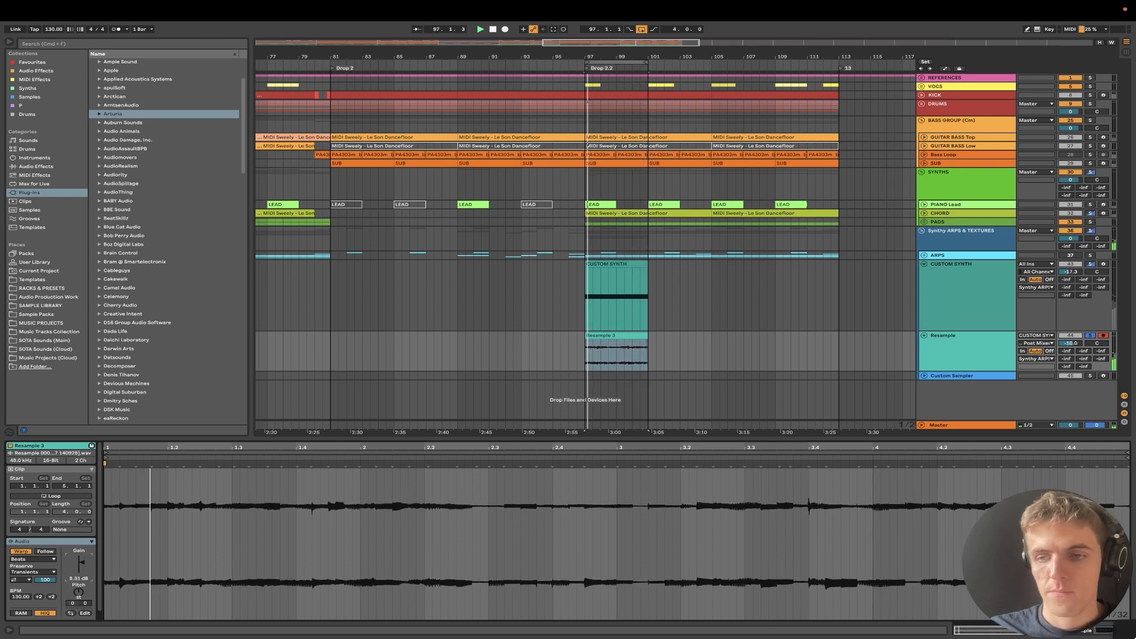
Split out and deactivate short slices of the Resample 3 clip between bars 97 and 99 to make a rhythmic pattern
scroll(581, 340, "up", 5)
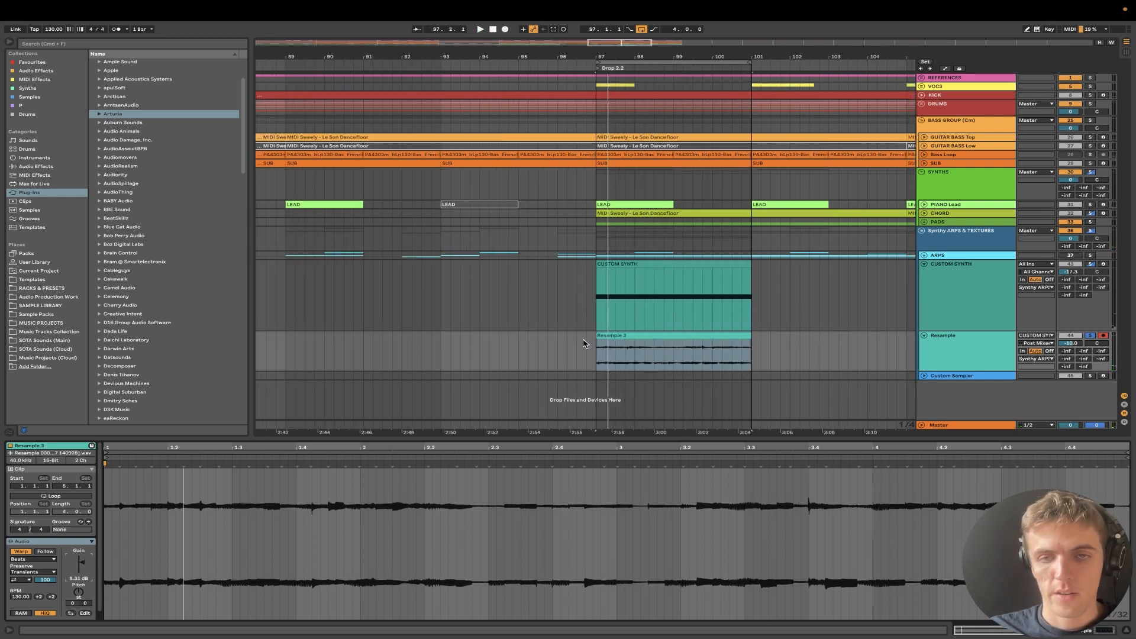
left_click(634, 338)
scroll(626, 345, "up", 5)
left_click(539, 358)
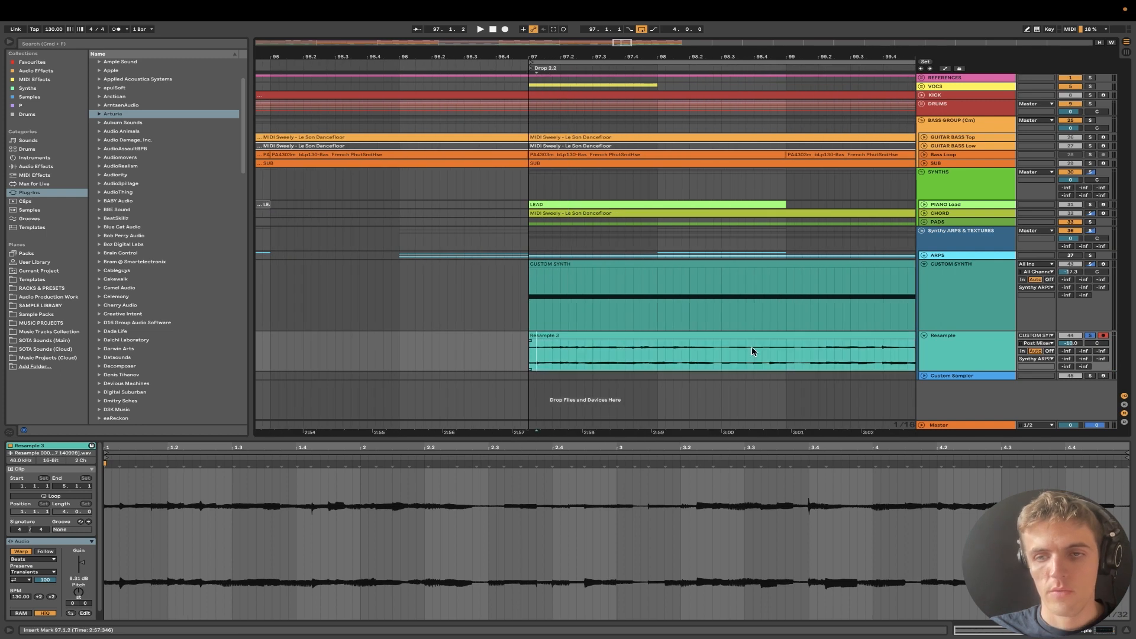
left_click(1128, 632)
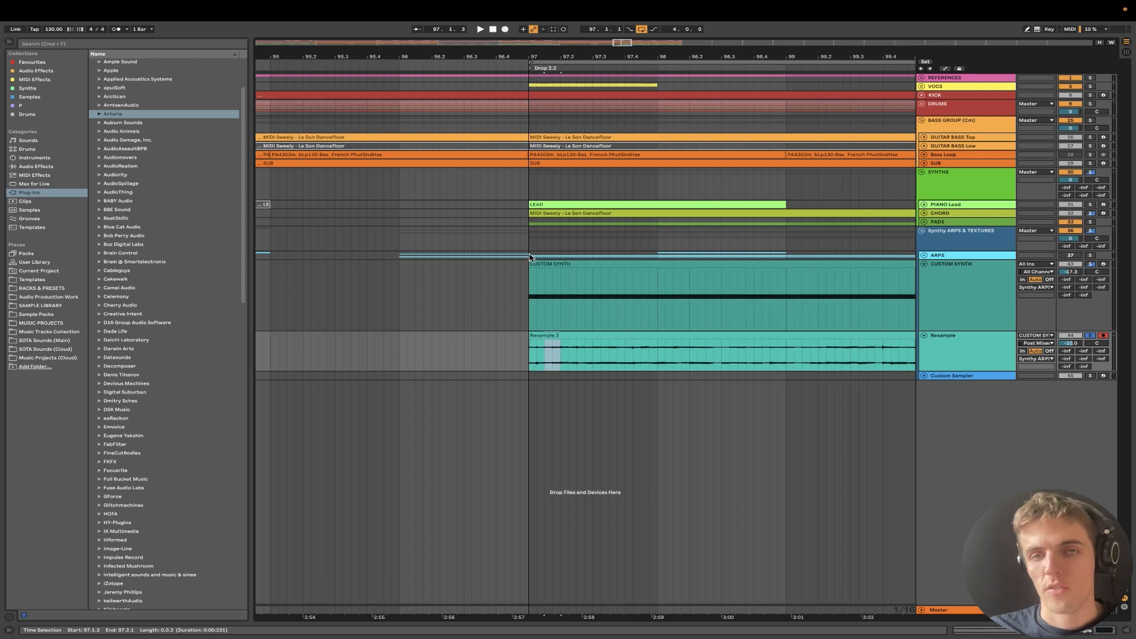
scroll(556, 356, "down", 2)
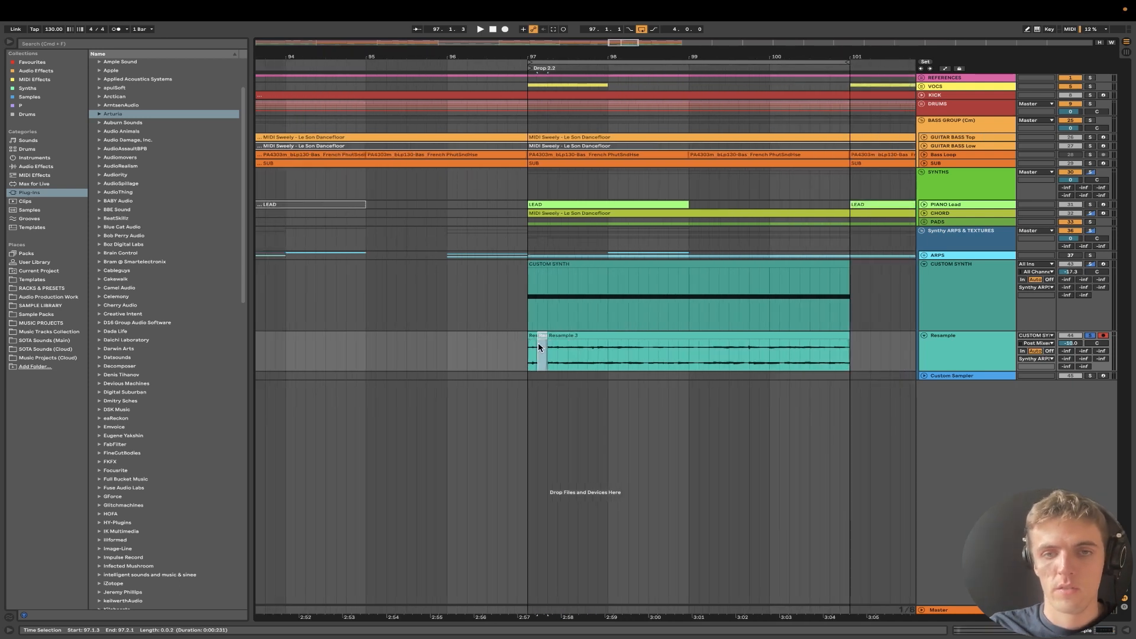
left_click(580, 353)
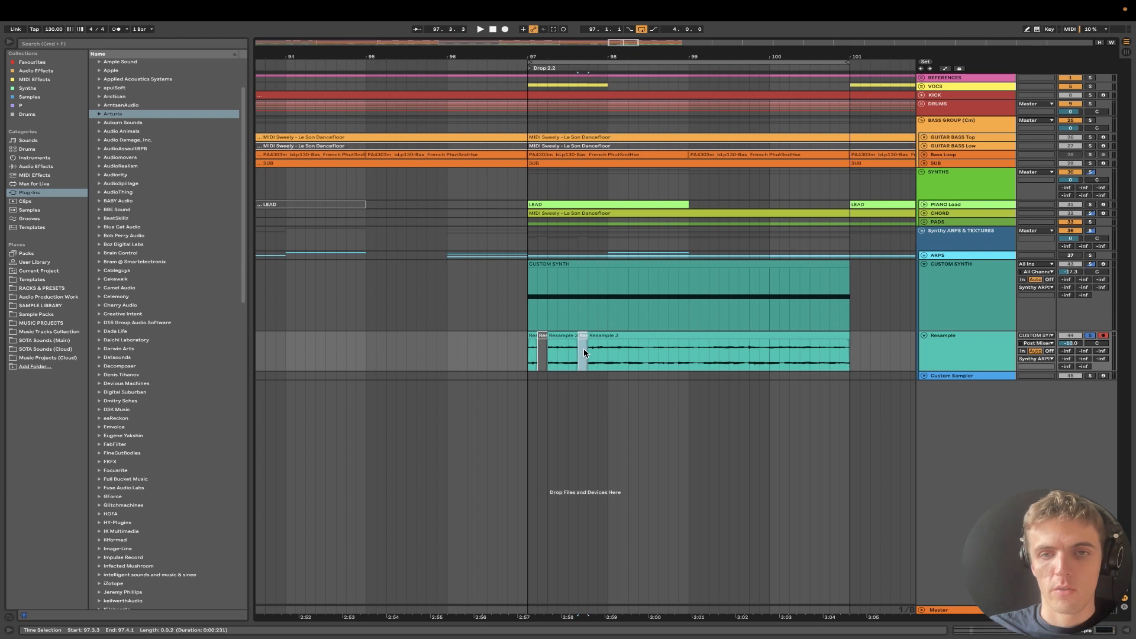
left_click_drag(610, 354, 677, 351)
key("0")
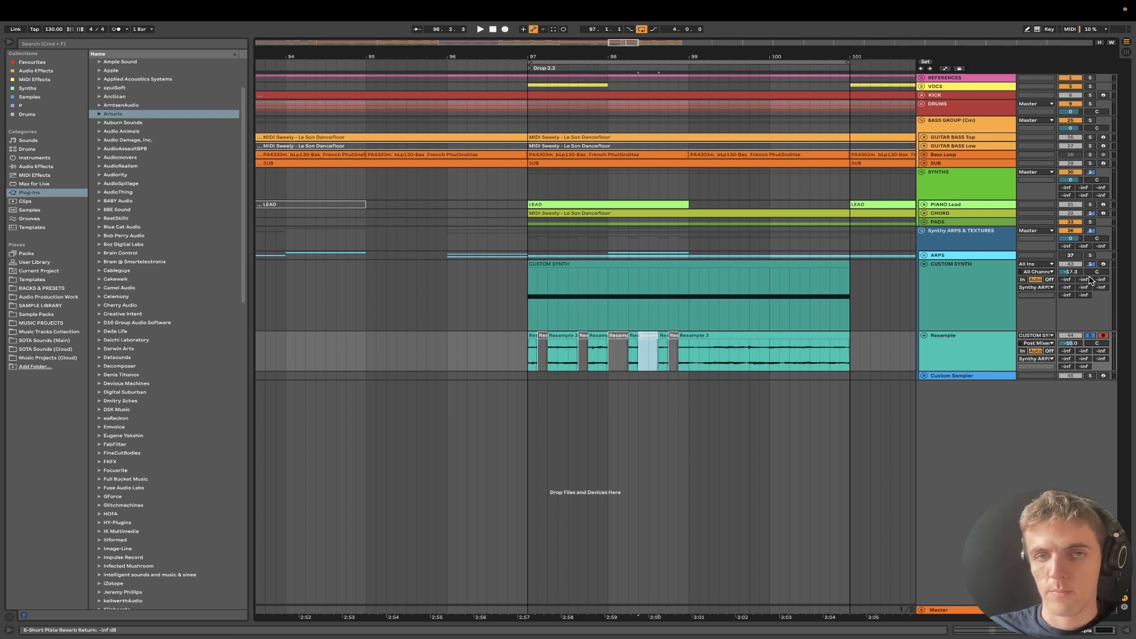
Add the SUB and KICK tracks to the solo and audition the chopped resample from bar 97
left_click(1090, 163)
key("space")
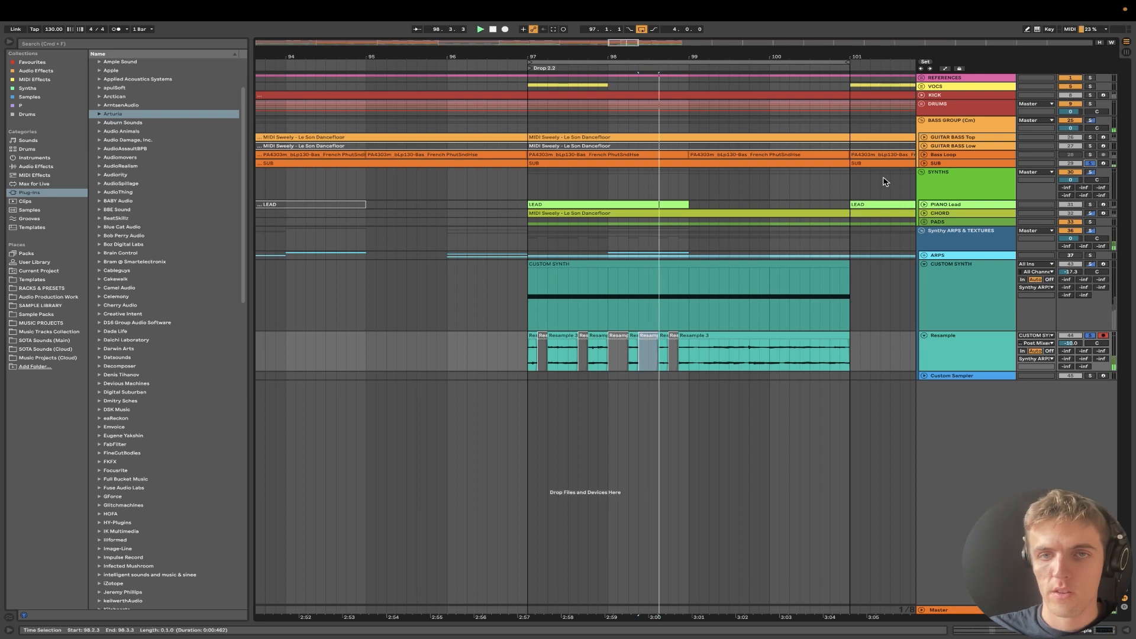
left_click(528, 353)
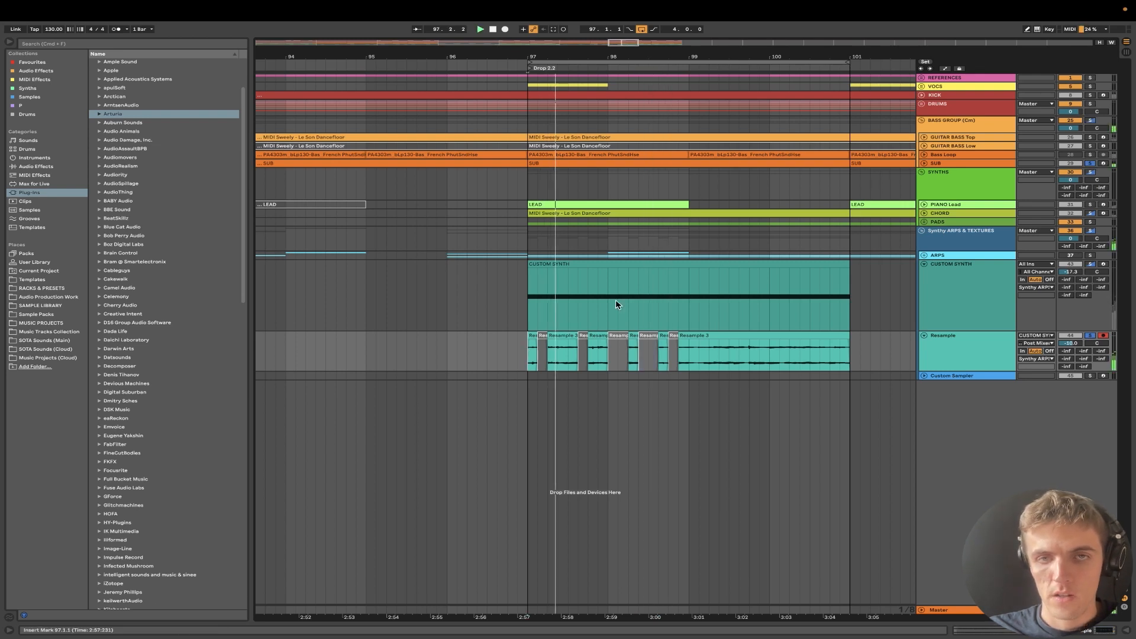
left_click(1091, 95)
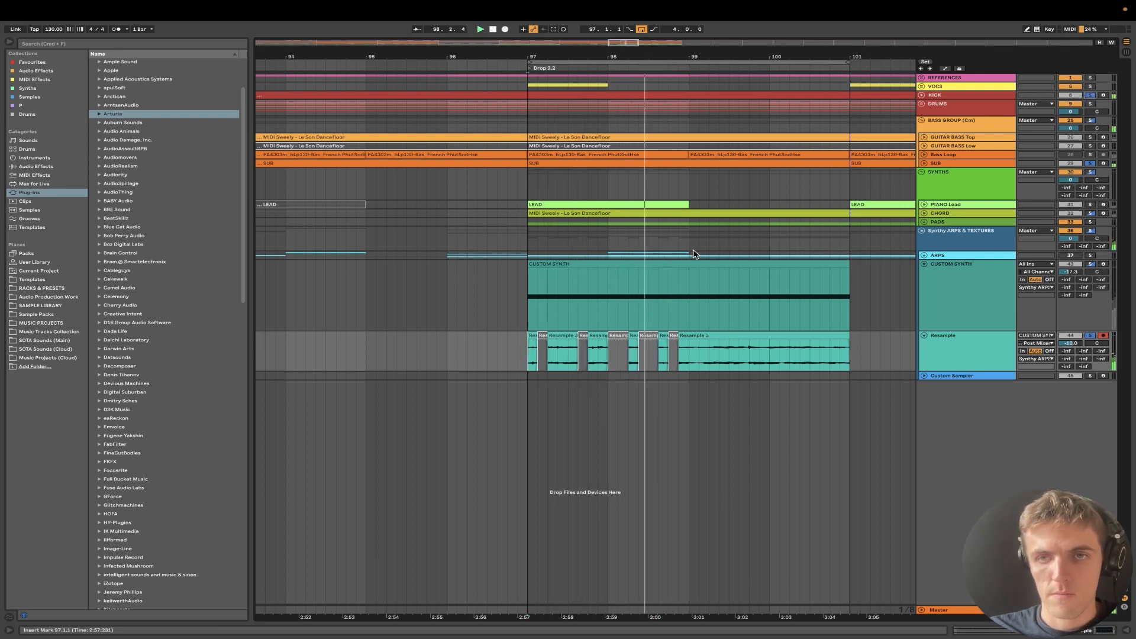
scroll(695, 254, "right", 2)
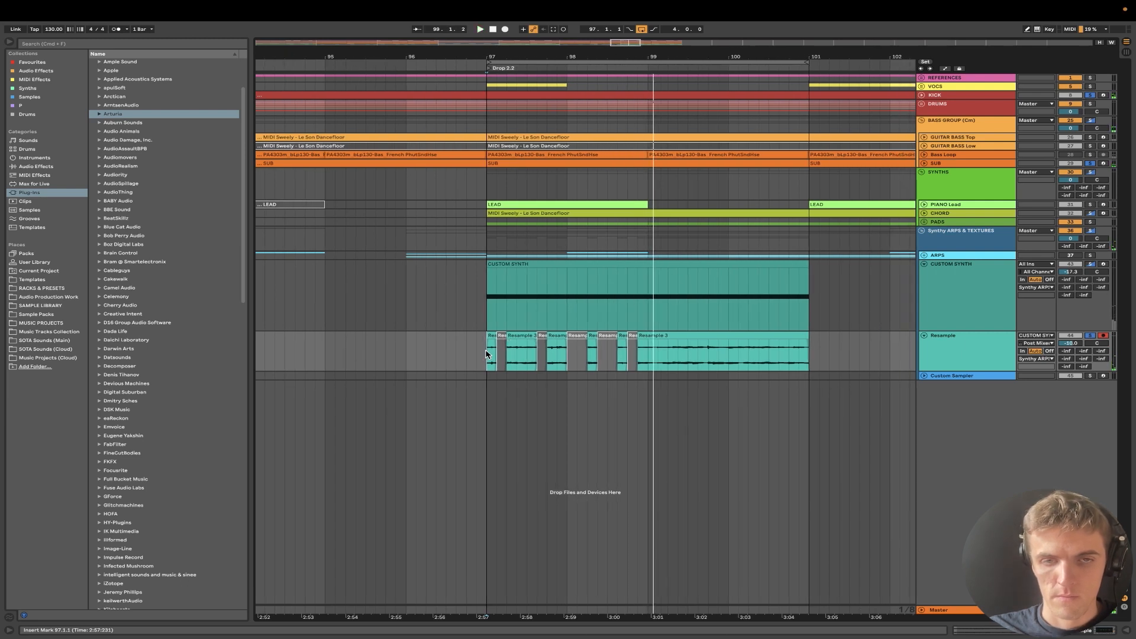
Select the chopped resample from bar 97 to 99, shorten the loop to those two bars, and play it
left_click_drag(484, 356, 626, 357)
key("space")
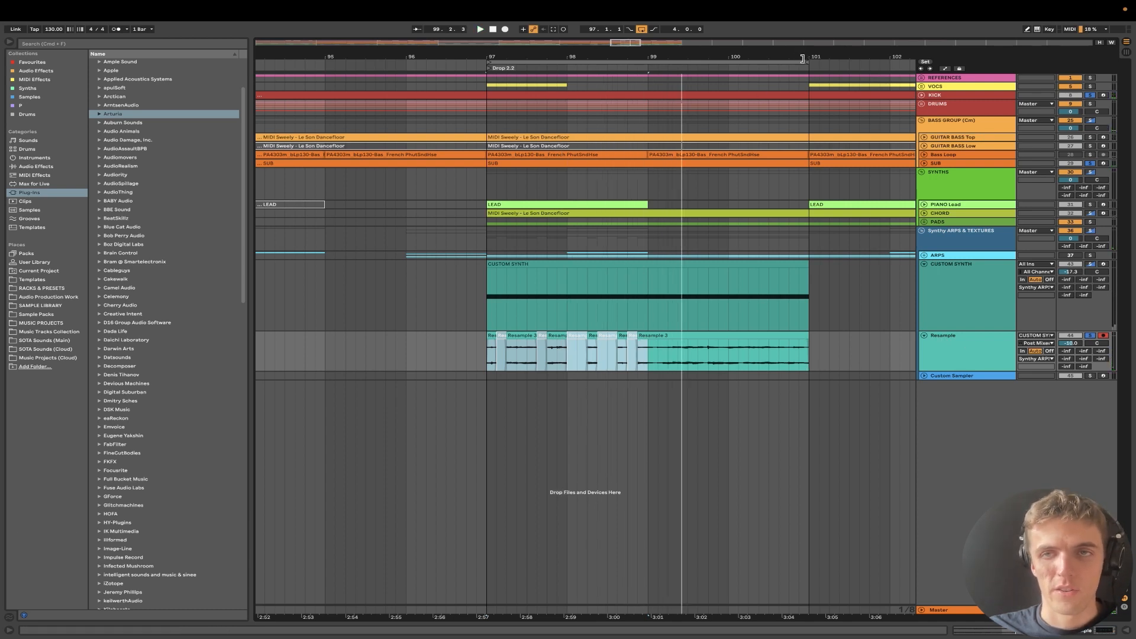
left_click_drag(802, 59, 649, 65)
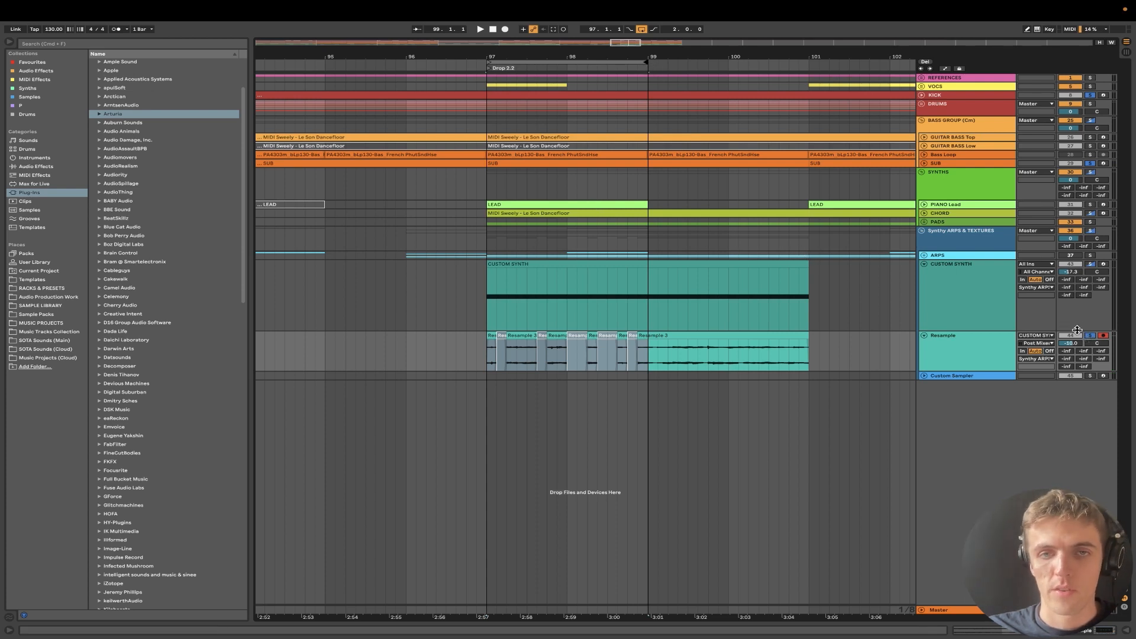
key("space")
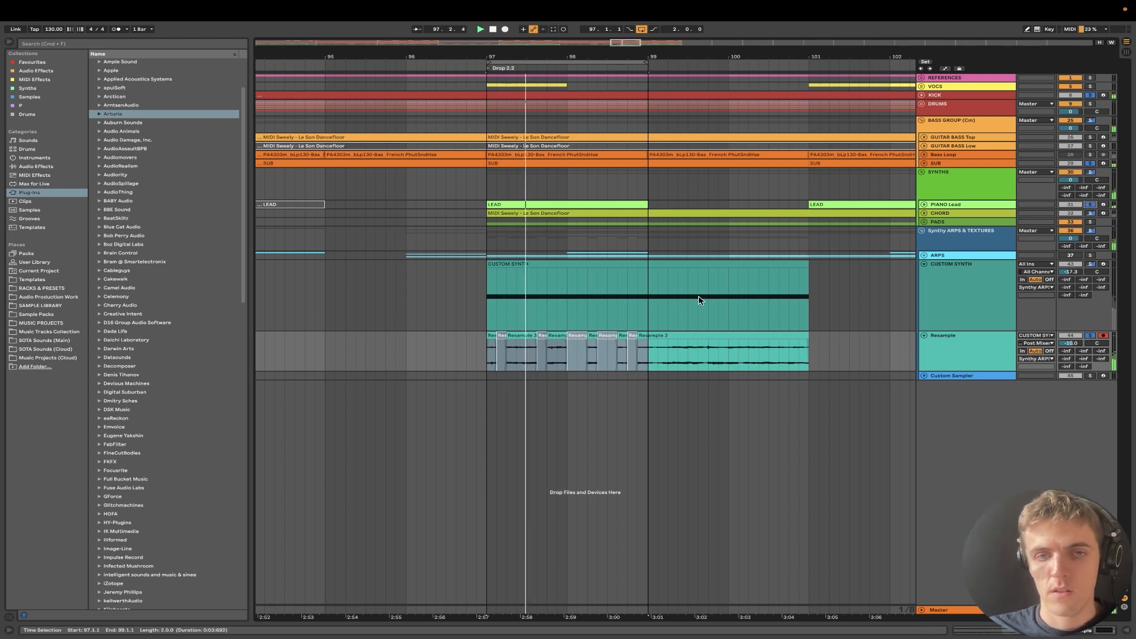
Deactivate another short slice late in the second beat of bar 97 and select the slice from 97.4.1 to 98.1.1
left_click(523, 363)
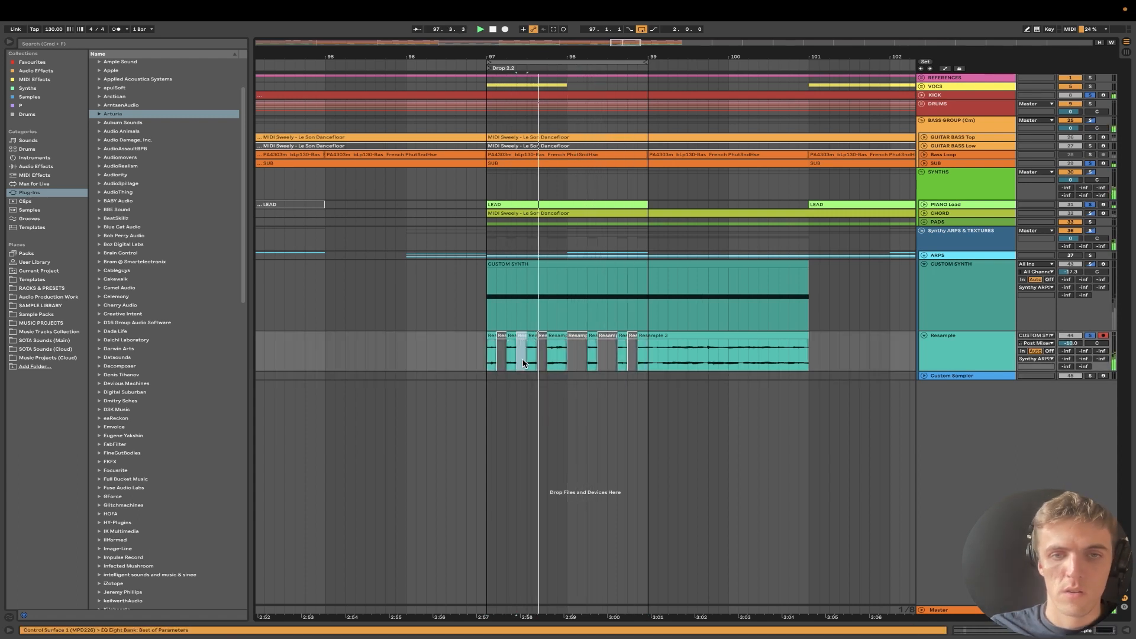
left_click(554, 344)
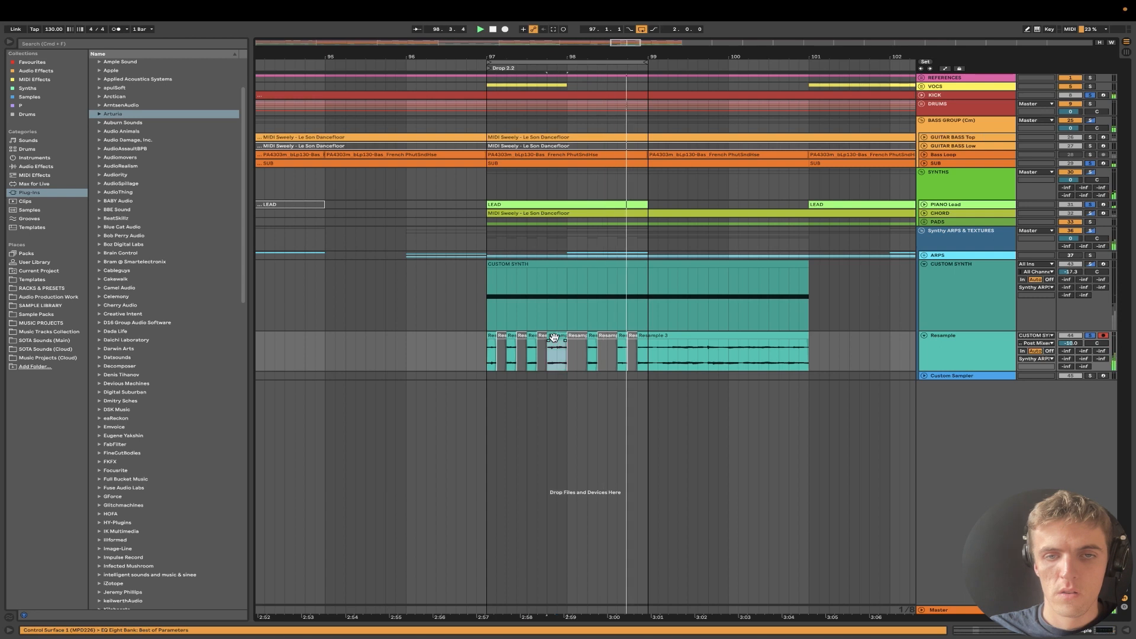
Switch the solo to the REFERENCES group and unfold it
key("minus")
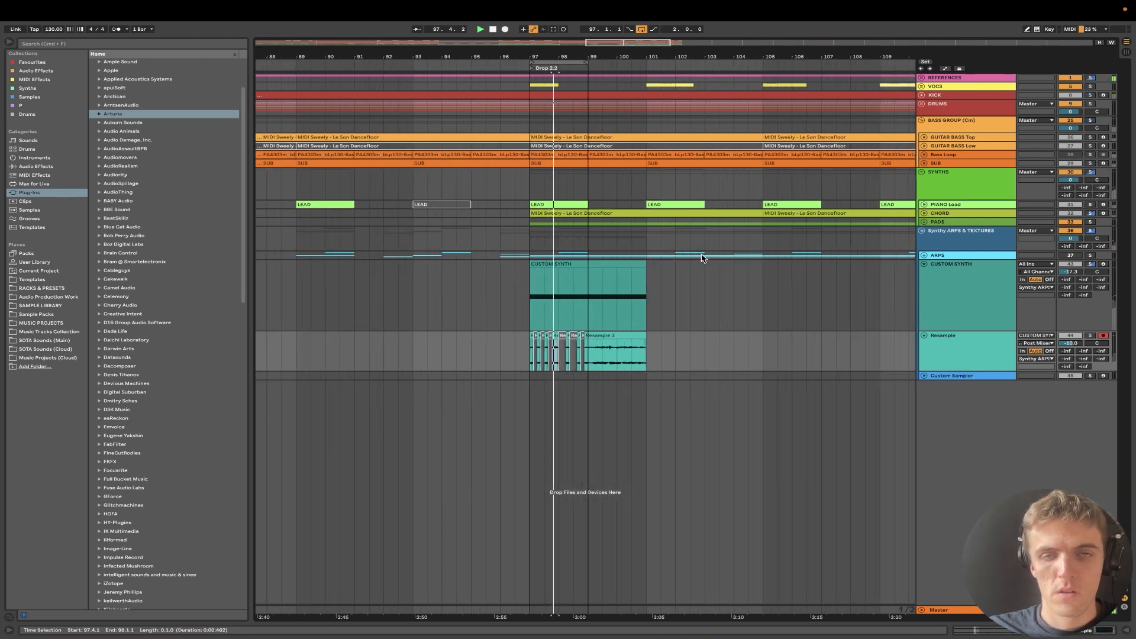
left_click(921, 79)
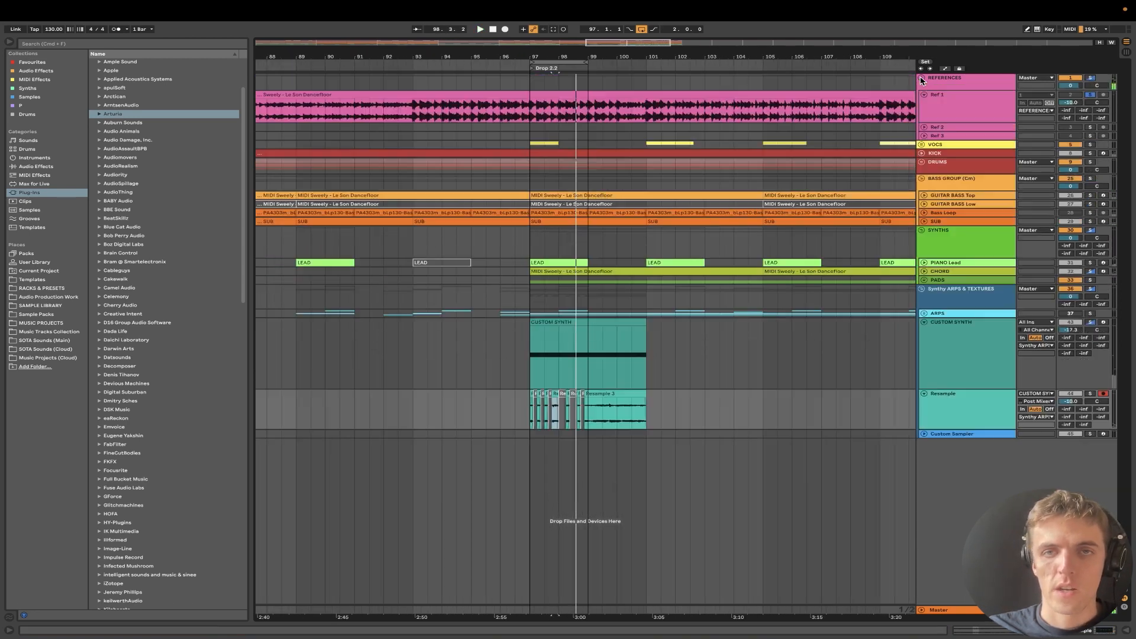
Listen to the soloed Ref 1 track at the Build from bar 65 and again from bar 97
key("minus")
scroll(339, 91, "left", 10)
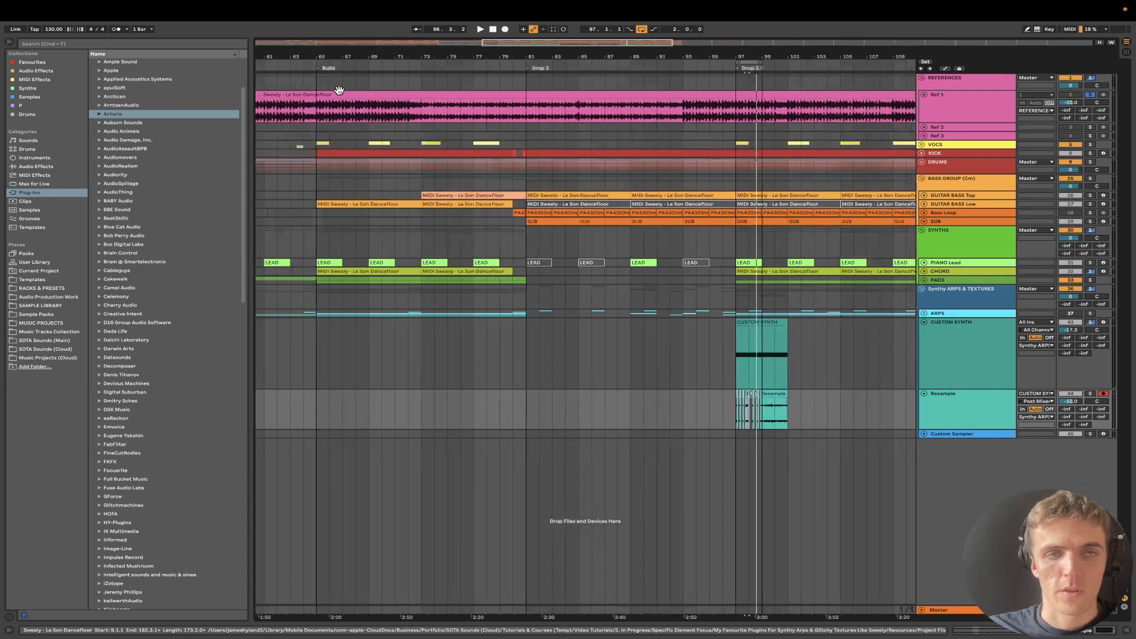
left_click(407, 113)
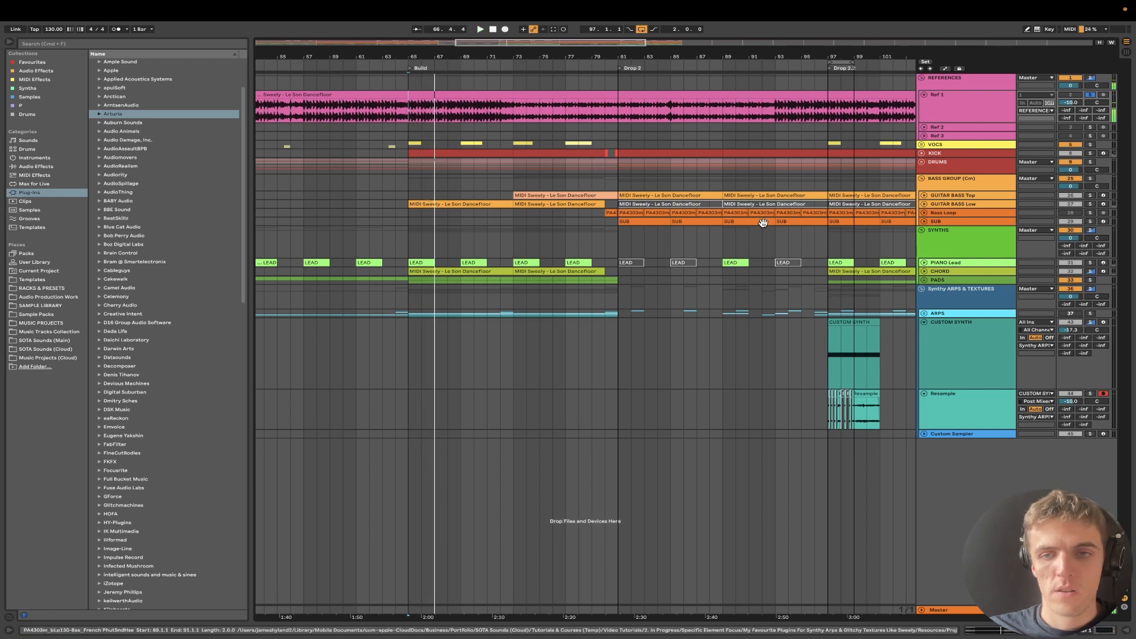
scroll(844, 376, "up", 5)
left_click(771, 424)
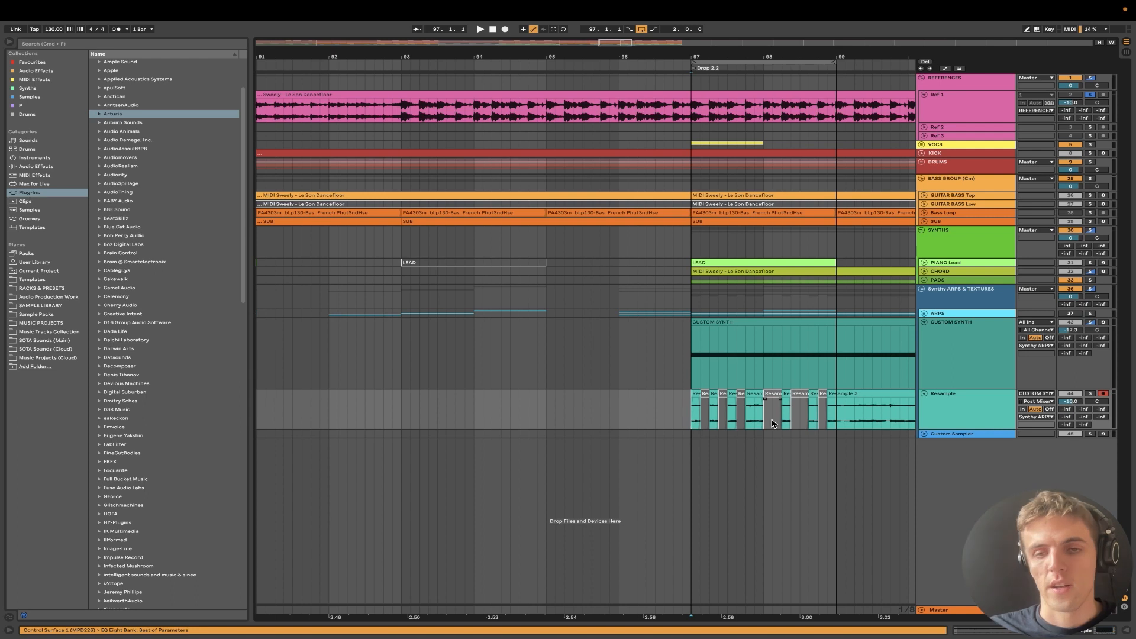
key("space")
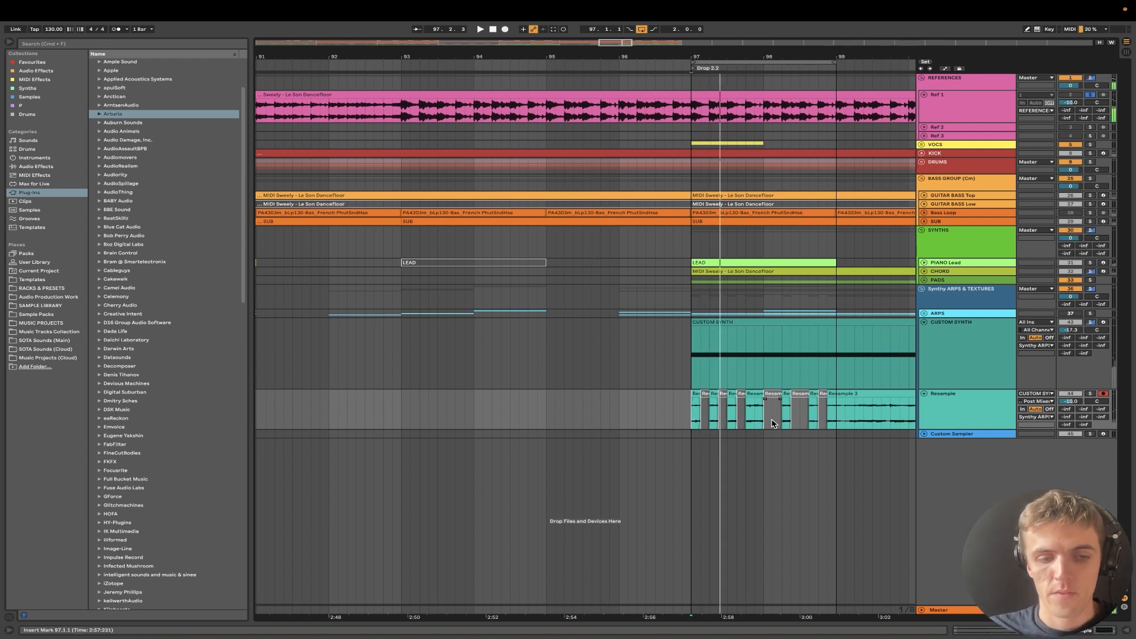
Remove the solo from Ref 1, fold the REFERENCES group, and play the Resample track soloed
key("space")
left_click(1090, 95)
left_click(922, 78)
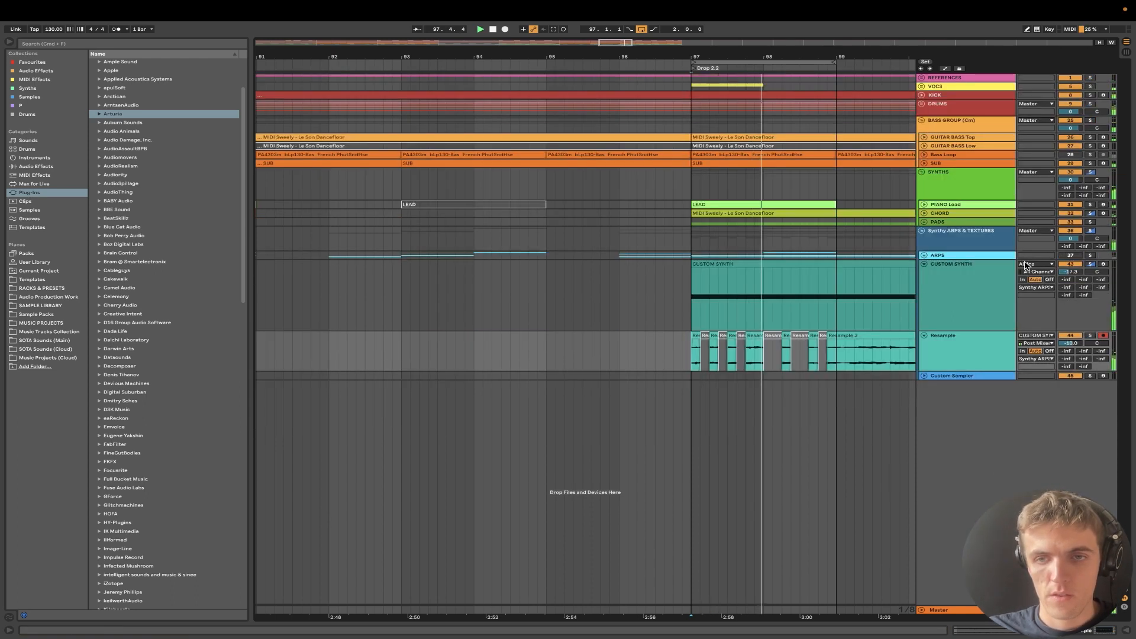
left_click(1090, 335)
key("space")
key("space")
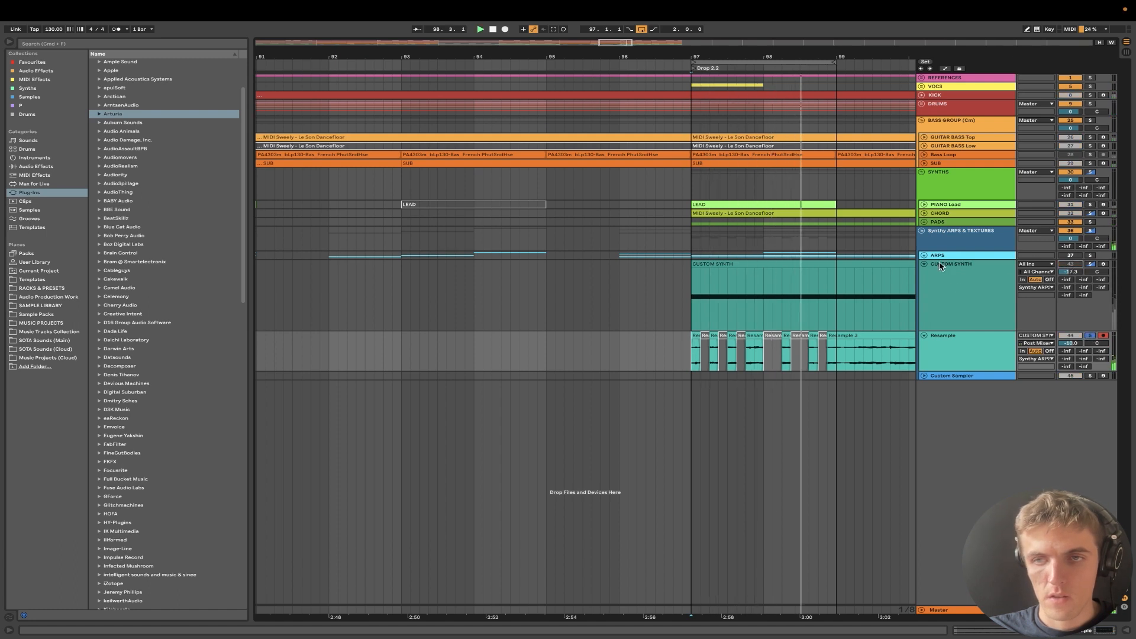
Fold the CUSTOM SYNTH track and play the resample from bar 97 with KICK added to the solo
left_click(923, 264)
key("space")
key("minus")
key("minus")
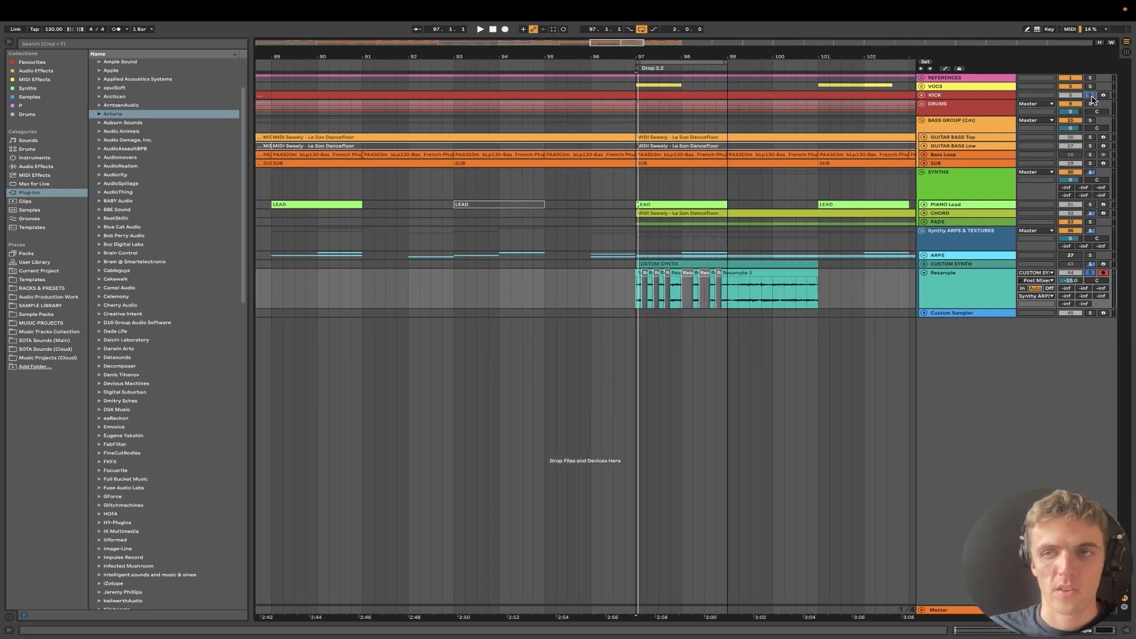
key("space")
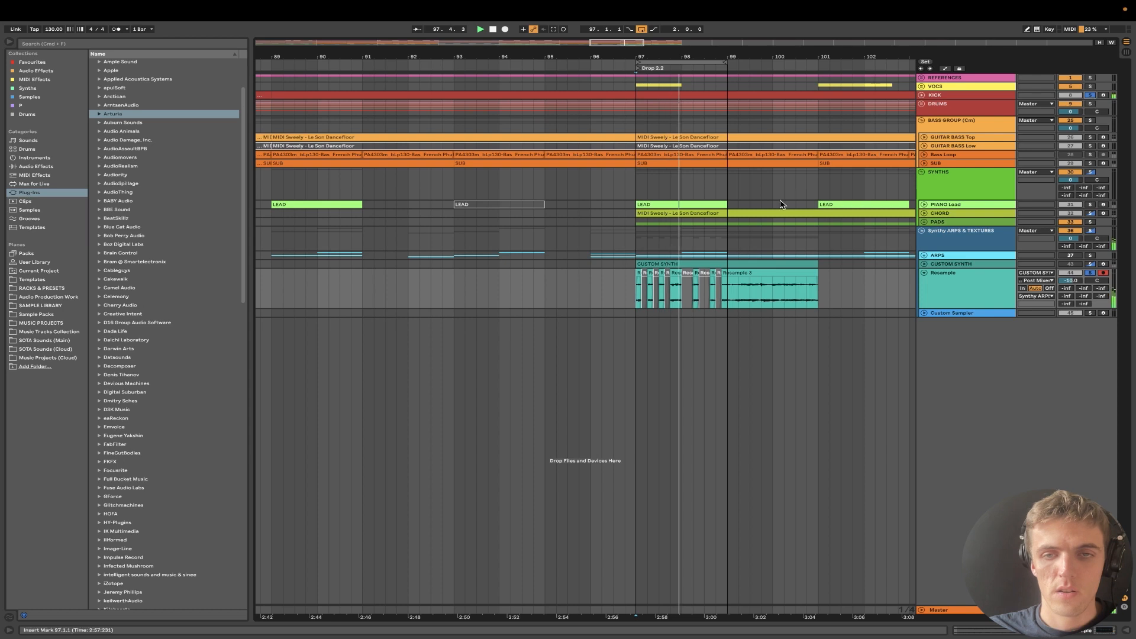
Deactivate the two Resample slices from 97.1.3 to 97.2.1 and from 97.2.1 to 97.2.3
key("plus")
key("plus")
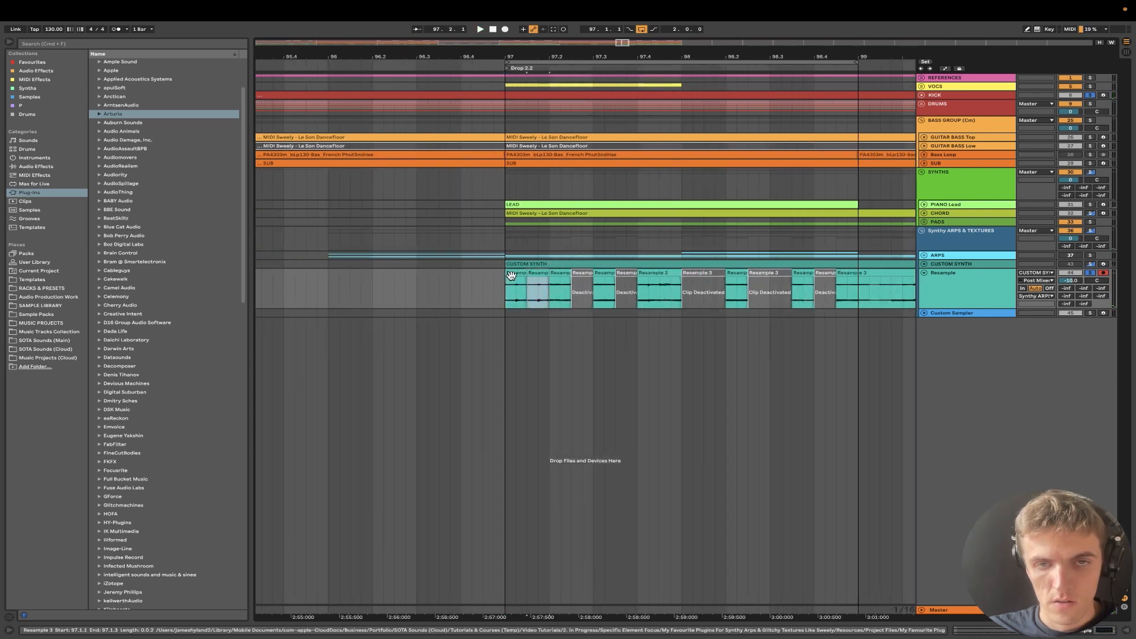
left_click(511, 274)
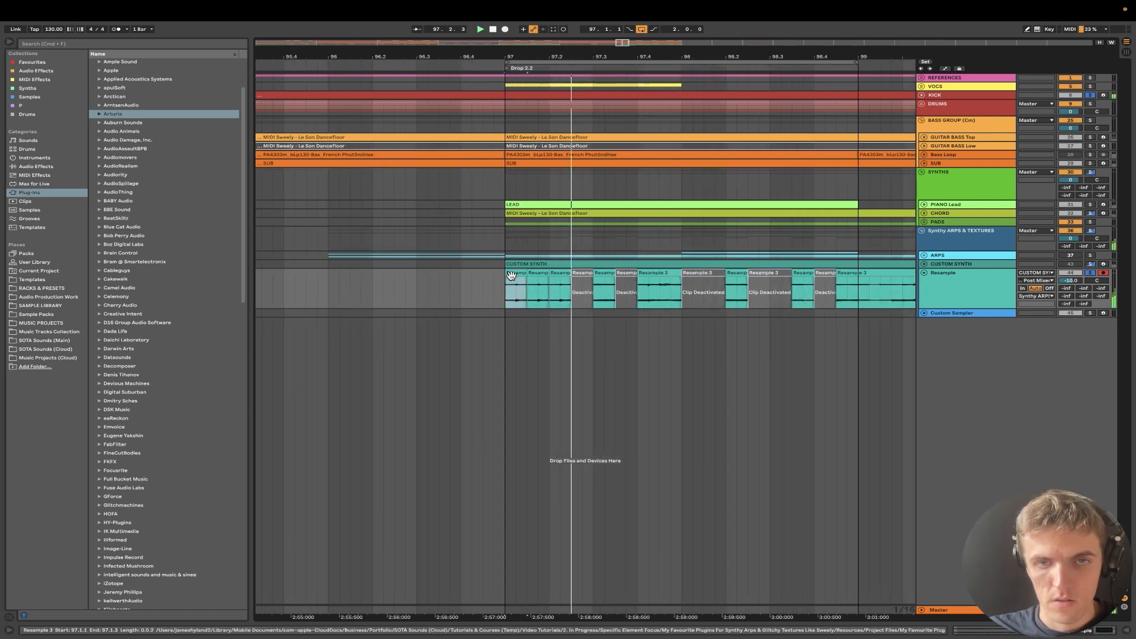
left_click(545, 280)
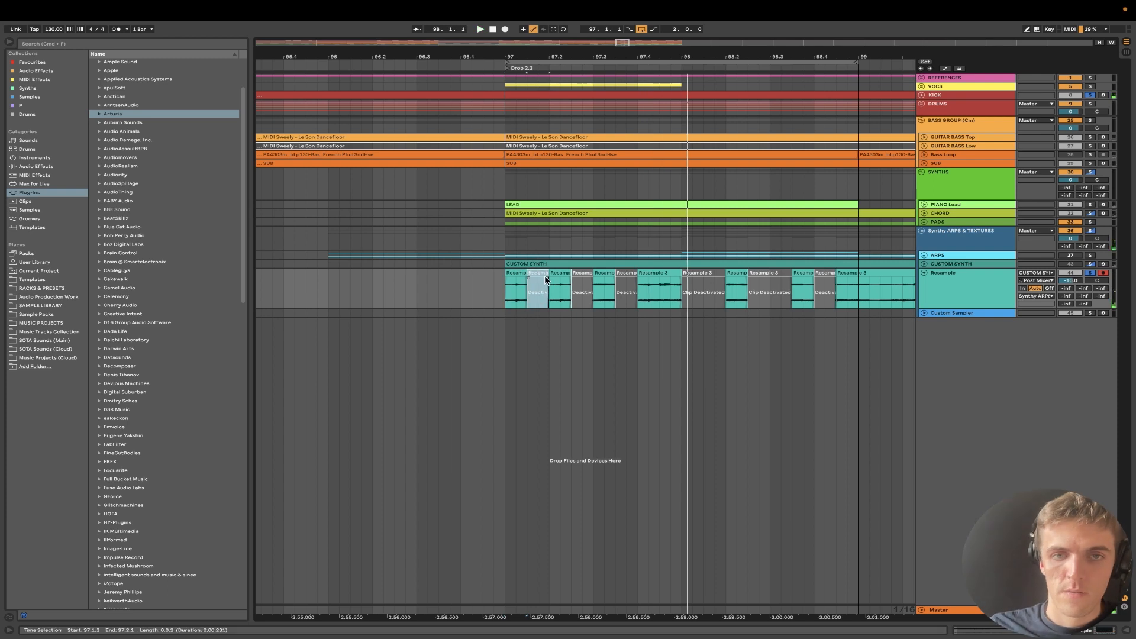
left_click(560, 280)
left_click(559, 274)
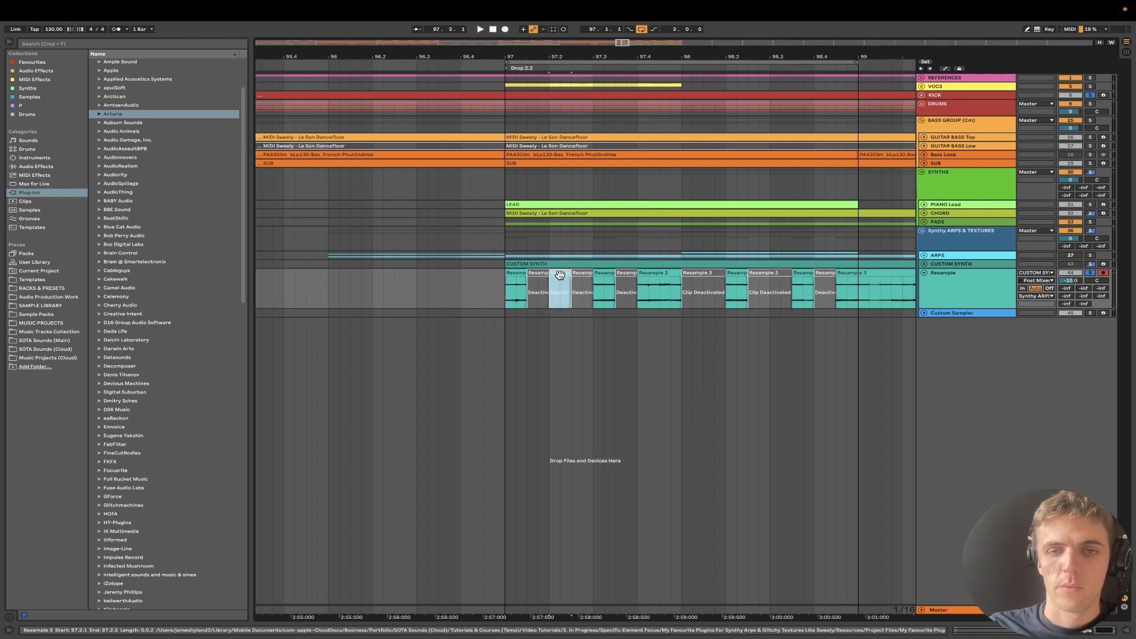
Trim the start of the slice at 97.4.1 to 97.4.3 and play the pattern with SUB added to the solo
left_click_drag(640, 274, 656, 274)
key("space")
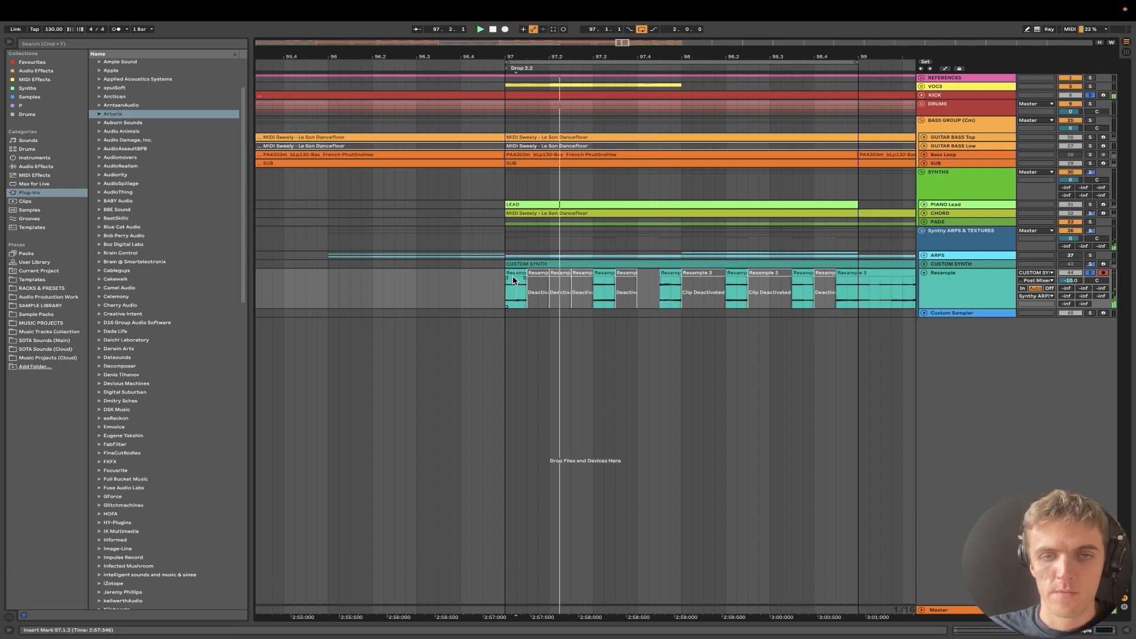
scroll(493, 273, "down", 3)
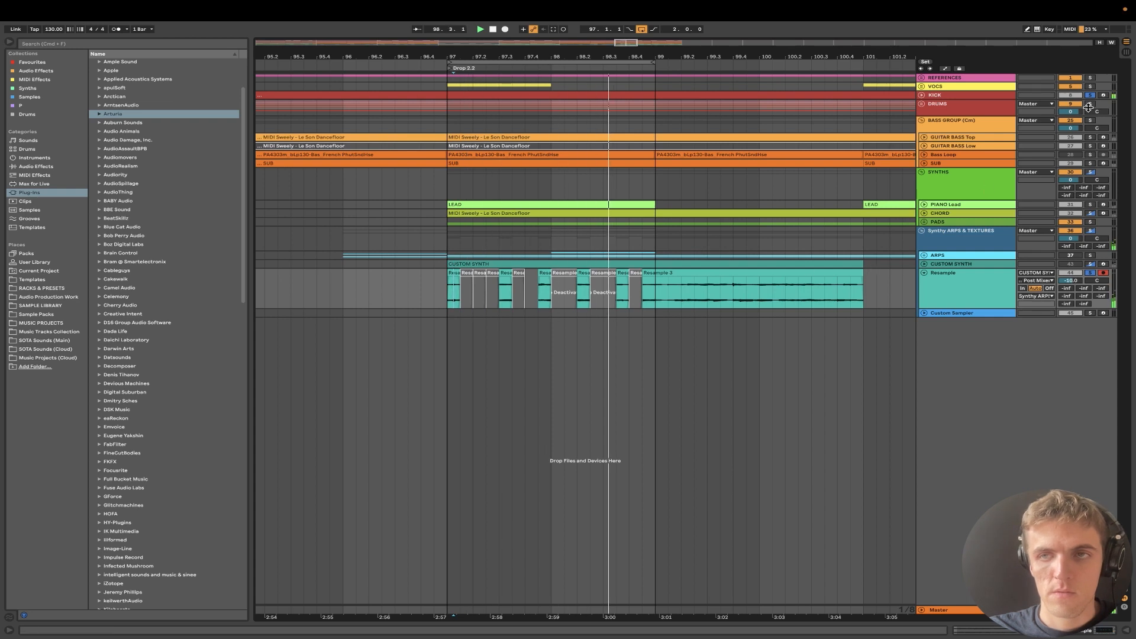
left_click(1091, 163)
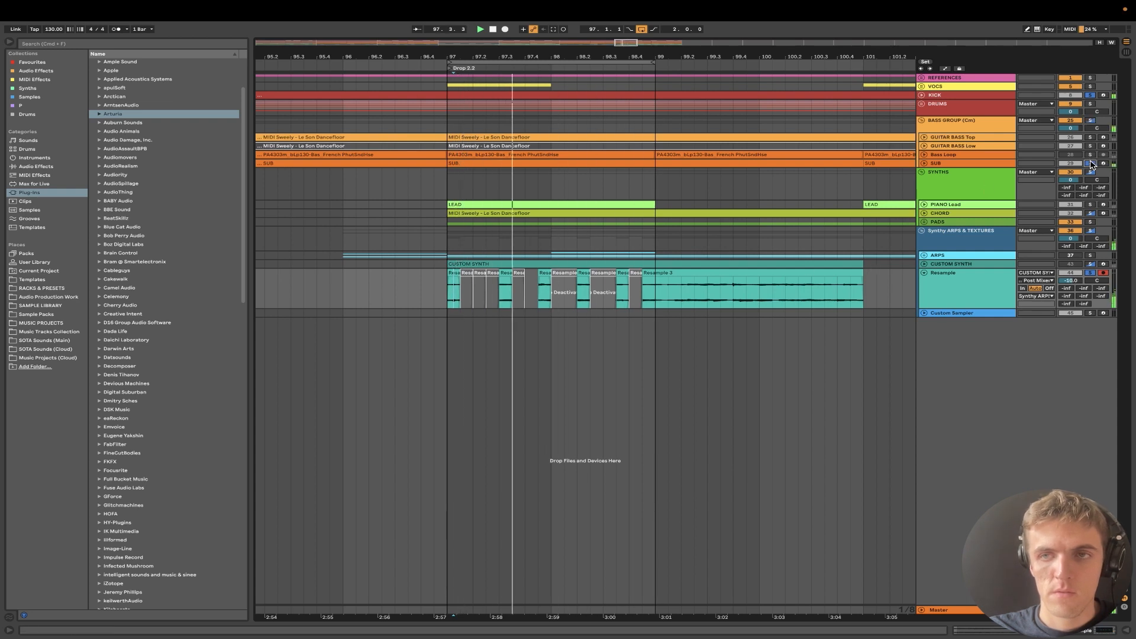
Deactivate the slices at 97.3.1 and 98.3.3, and move the first slice of bar 97 to 97.1.3
left_click(506, 281)
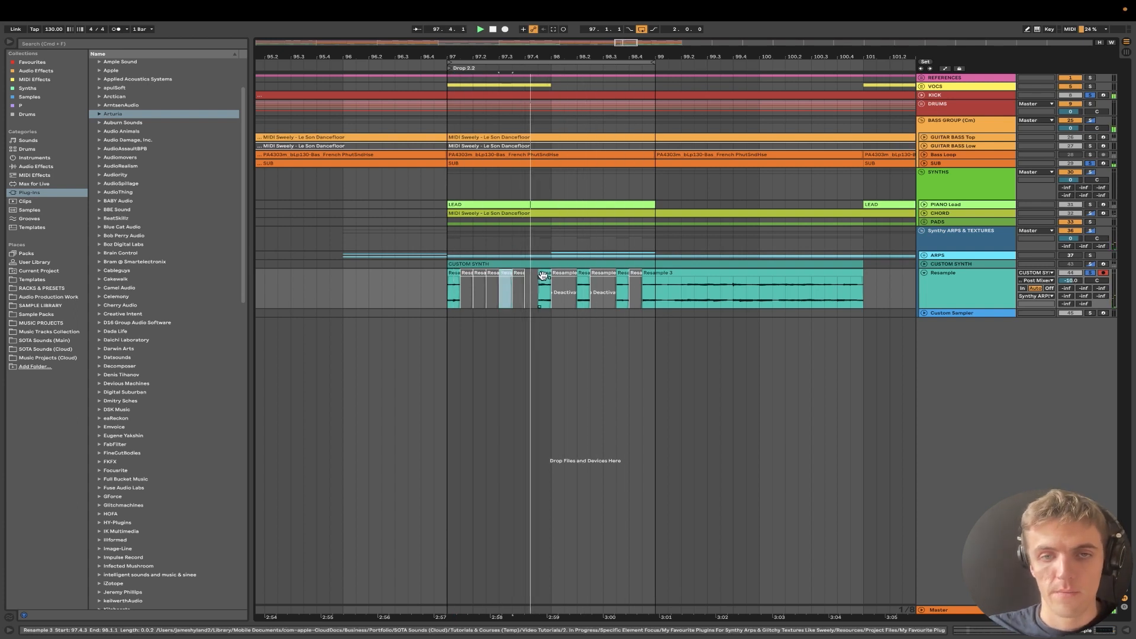
left_click(623, 278)
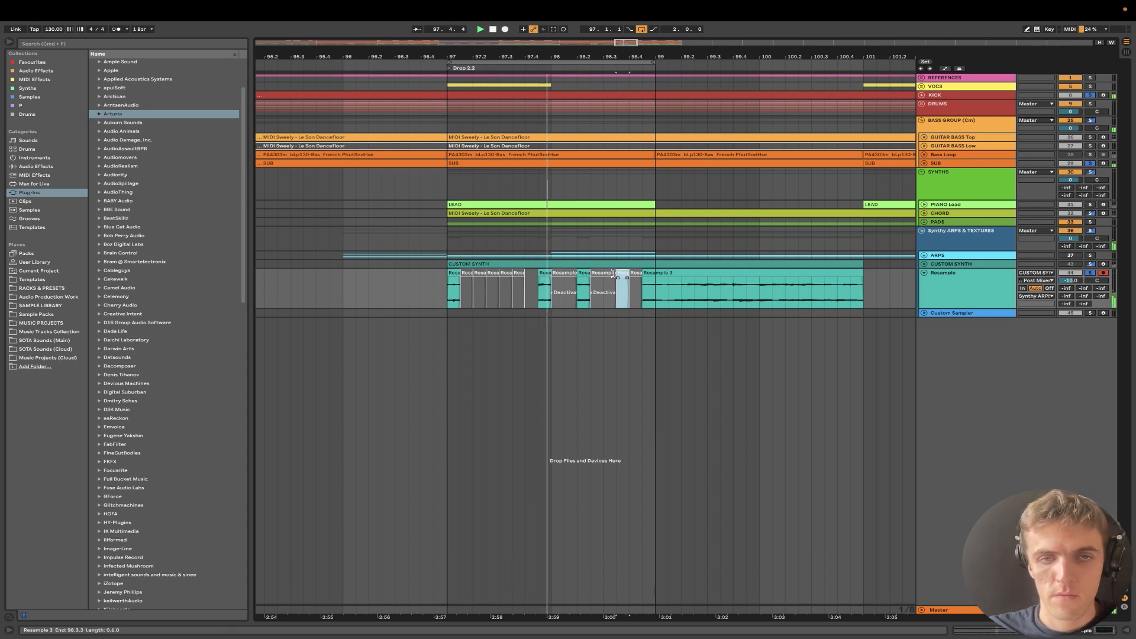
left_click_drag(451, 272, 465, 272)
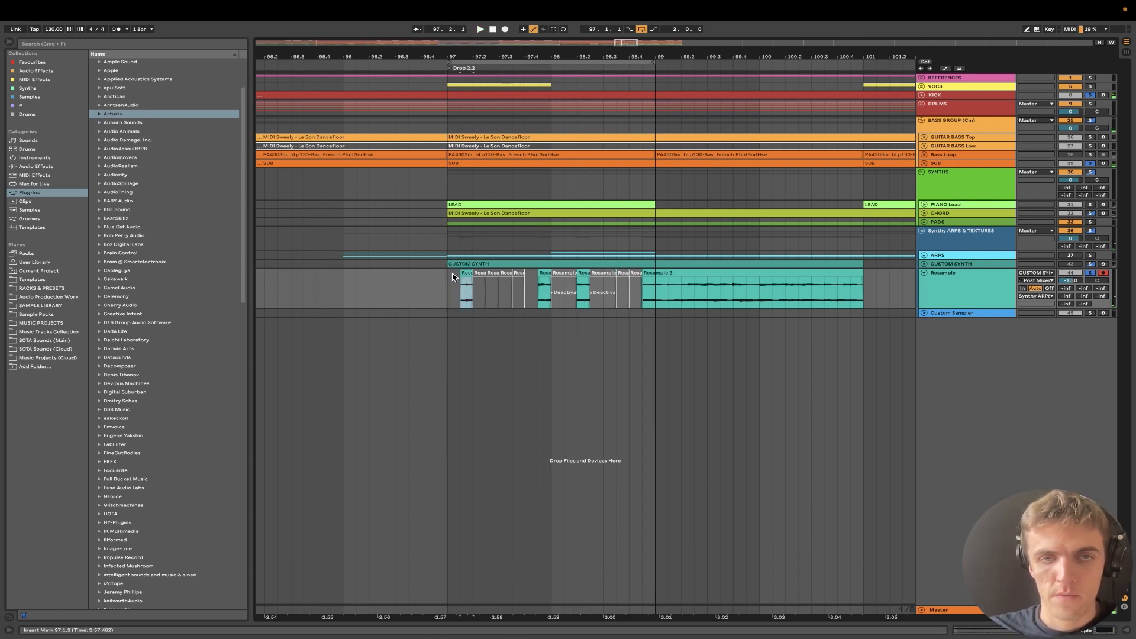
Add a track inside the DRUMS group to the solo, fold the group again, and play from bar 97
left_click(921, 104)
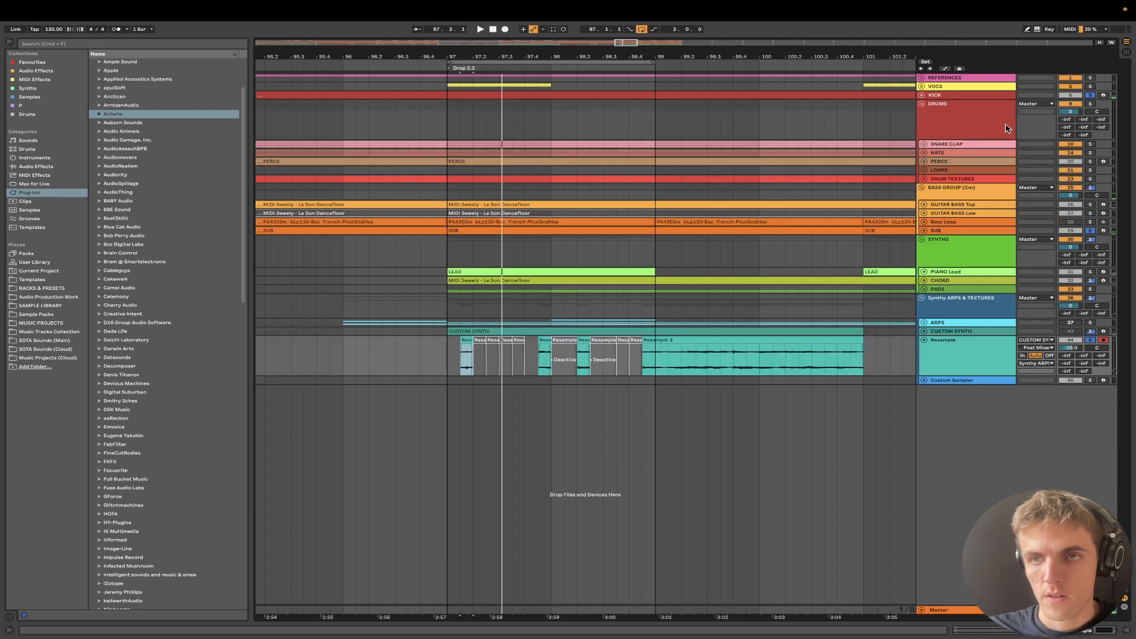
left_click(923, 104)
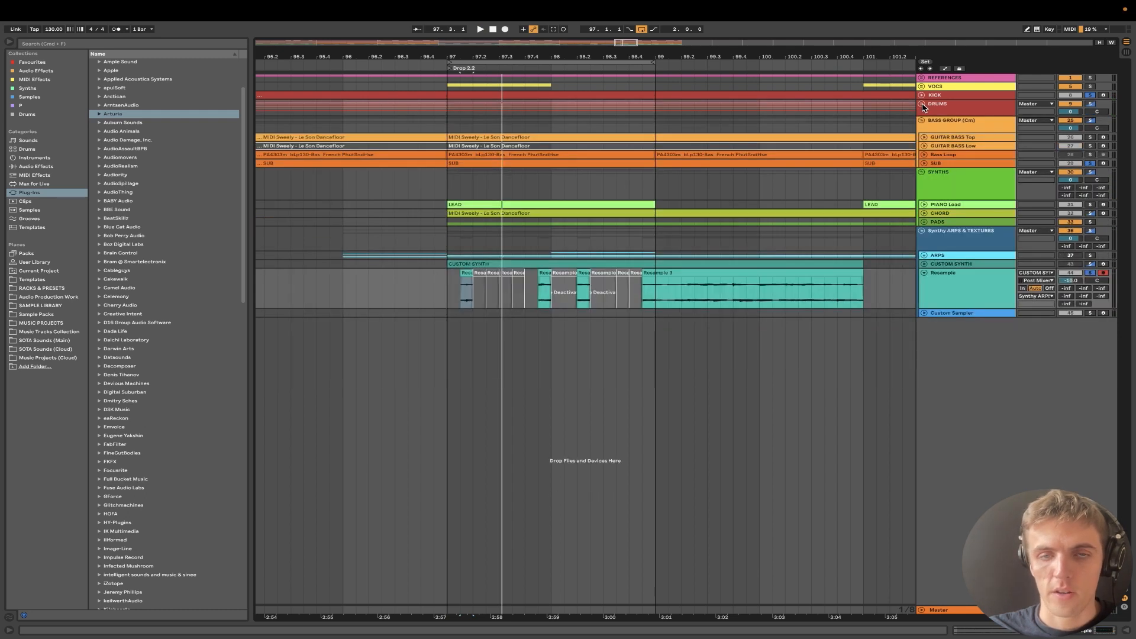
left_click(444, 287)
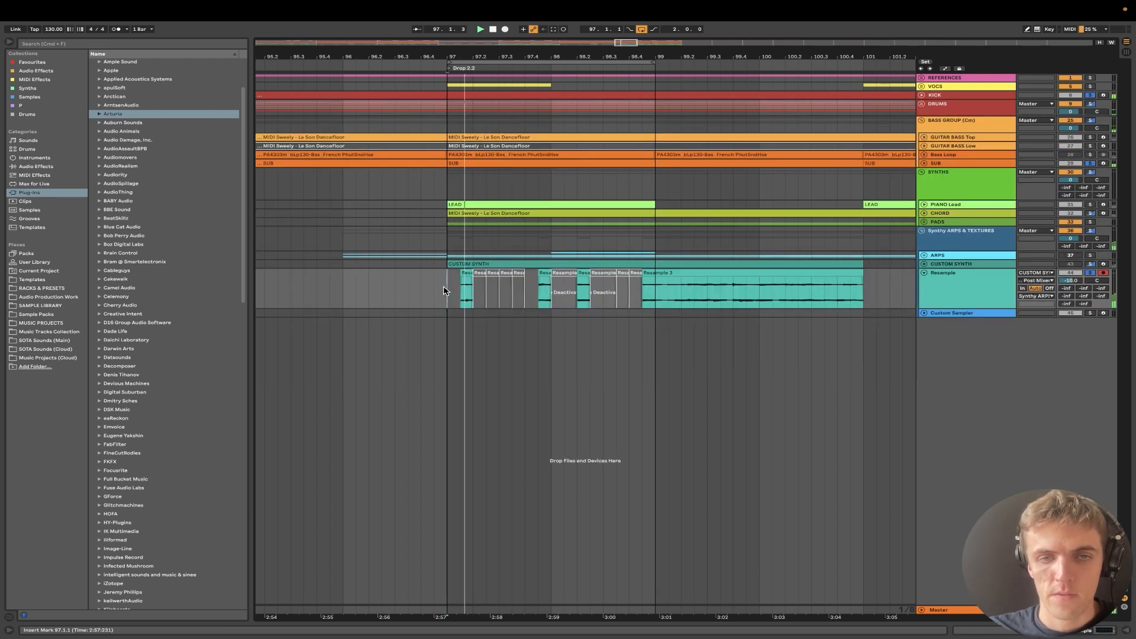
Move the slice at 97.4.3 to 98.1.1 and delete it from the pattern
left_click(544, 274)
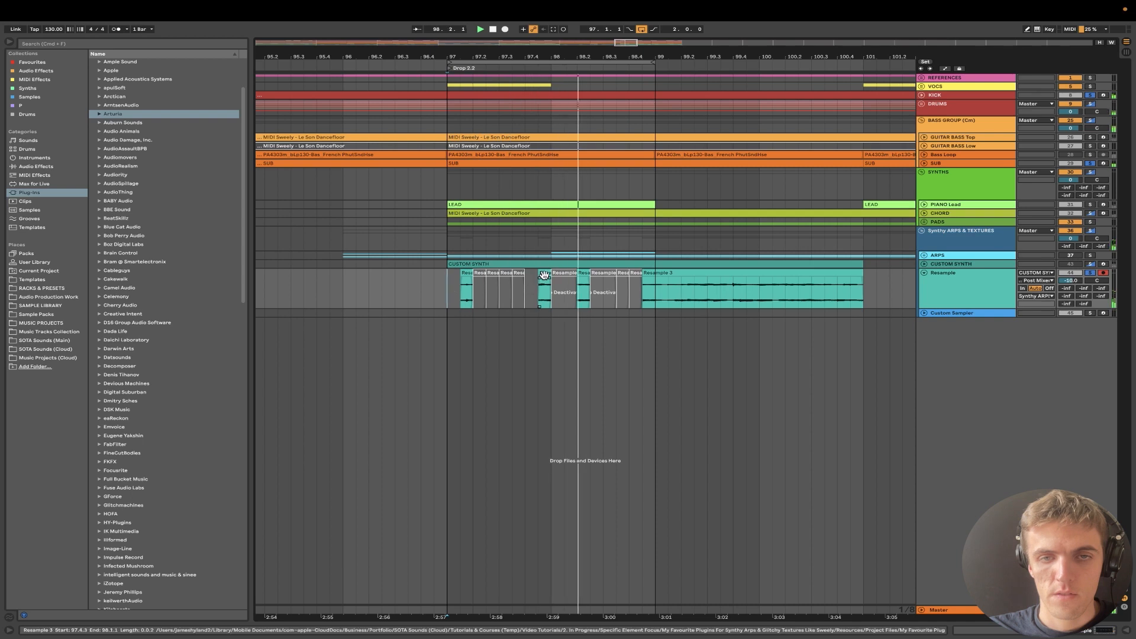
key("Right")
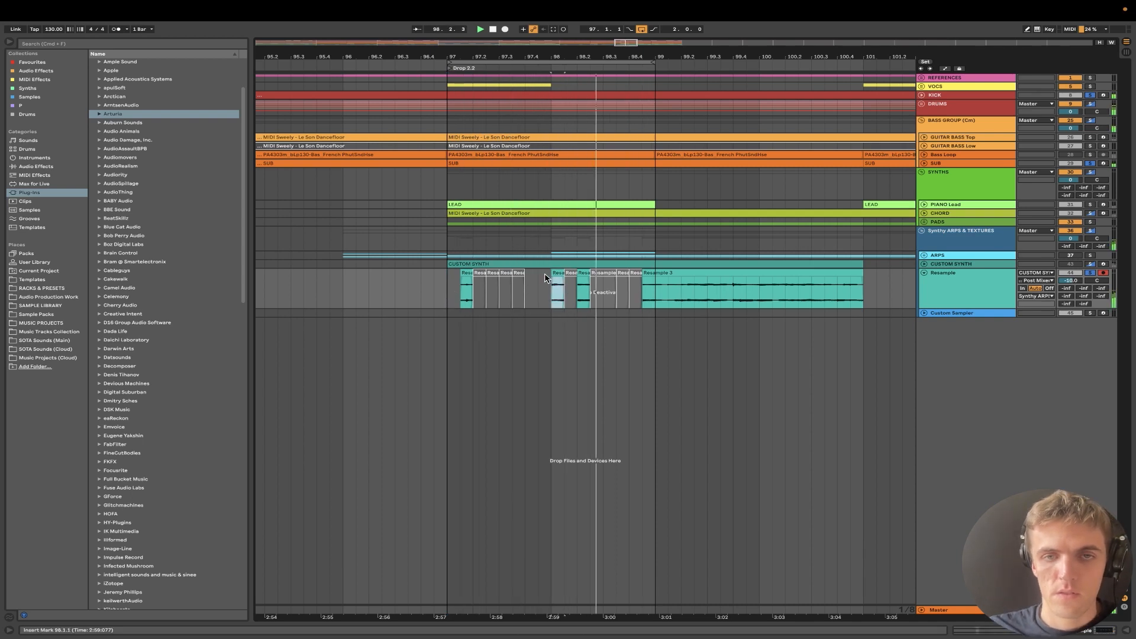
key("Delete")
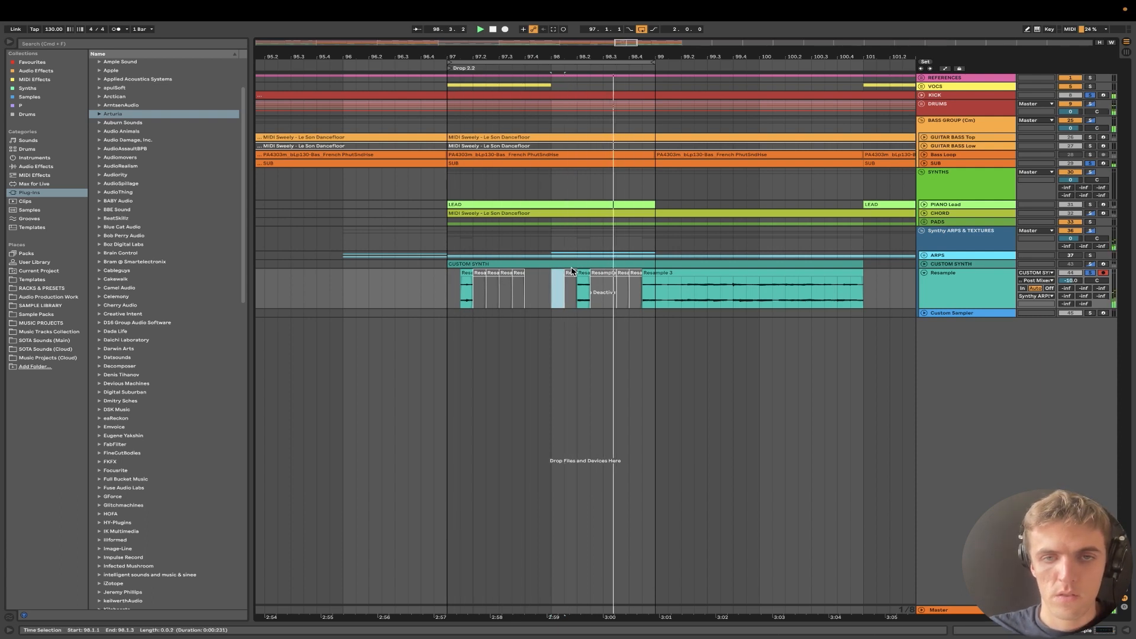
Trim the start of the slice at 97.1.3 to 97.1.4 and play the pattern from bar 97
left_click(464, 293)
scroll(461, 293, "up", 5)
key("space")
left_click_drag(461, 292, 545, 292)
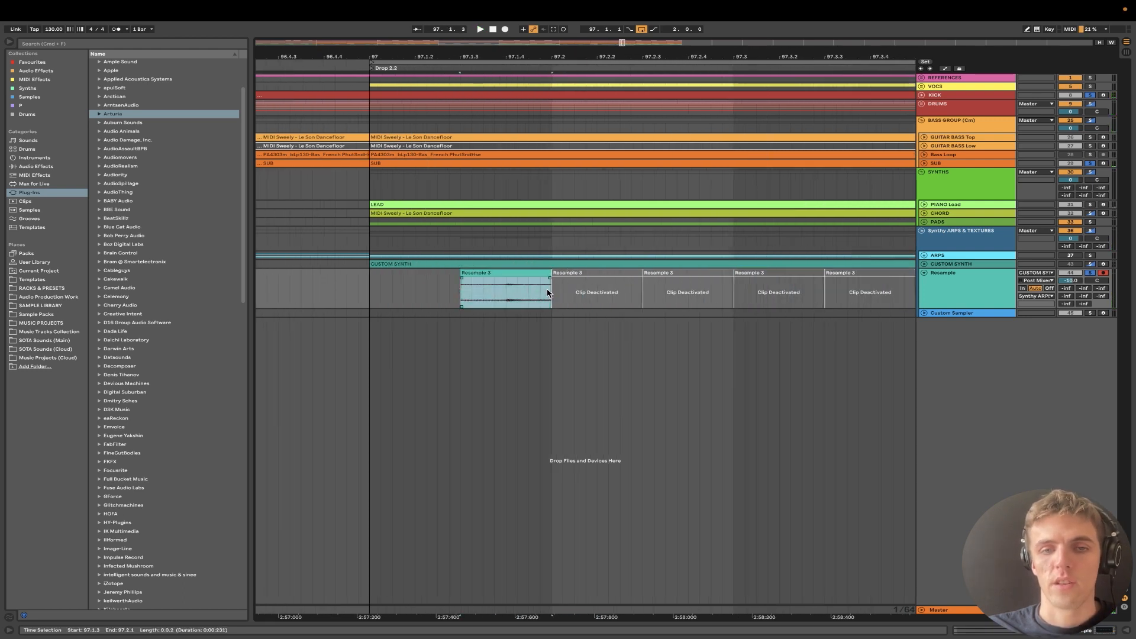
scroll(547, 292, "down", 4)
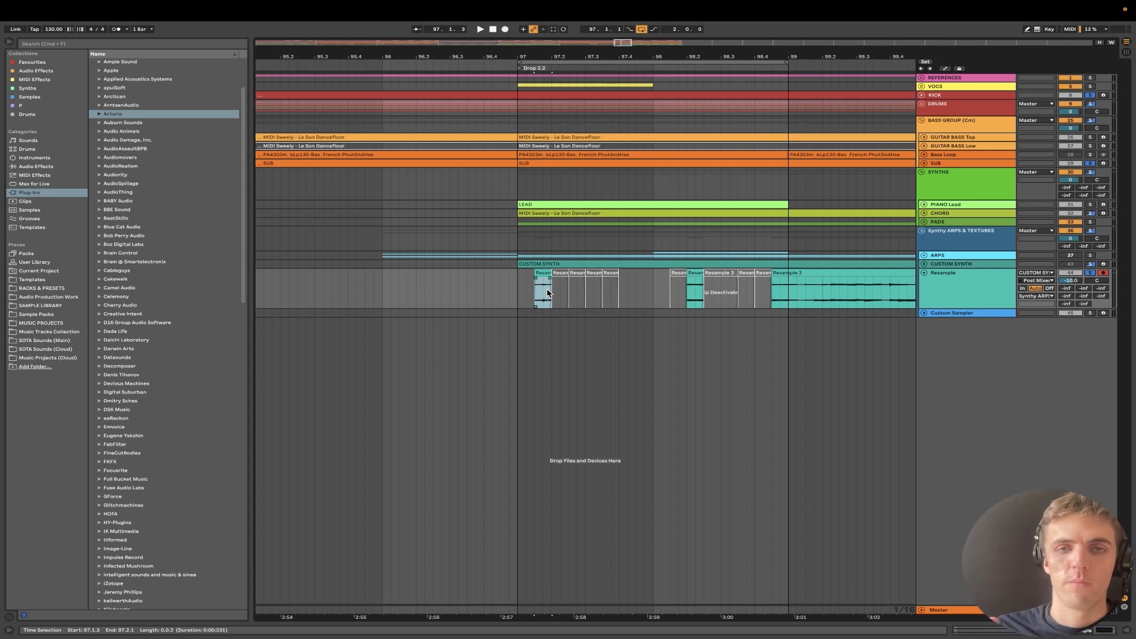
scroll(547, 292, "up", 3)
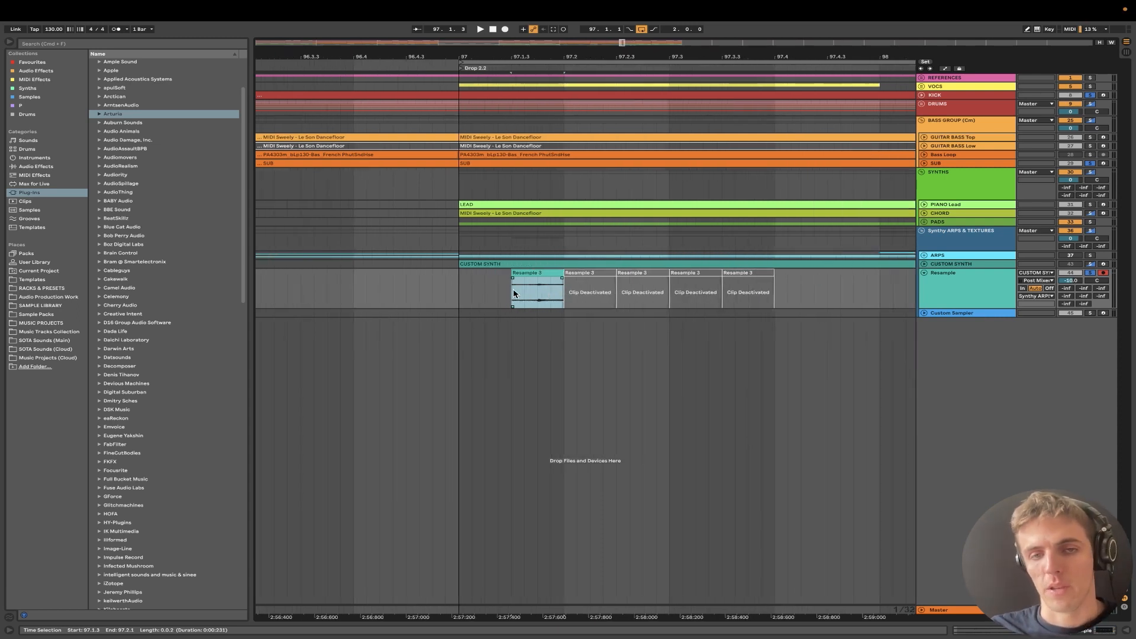
scroll(513, 292, "down", 1)
scroll(514, 293, "up", 2)
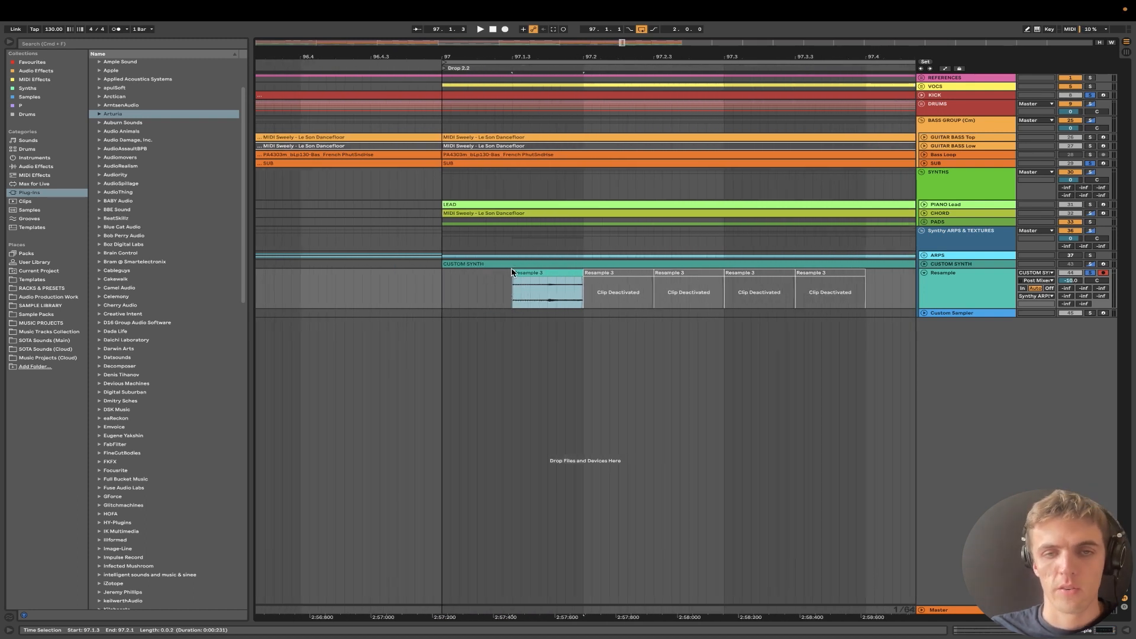
left_click_drag(514, 273, 546, 274)
scroll(494, 293, "down", 3)
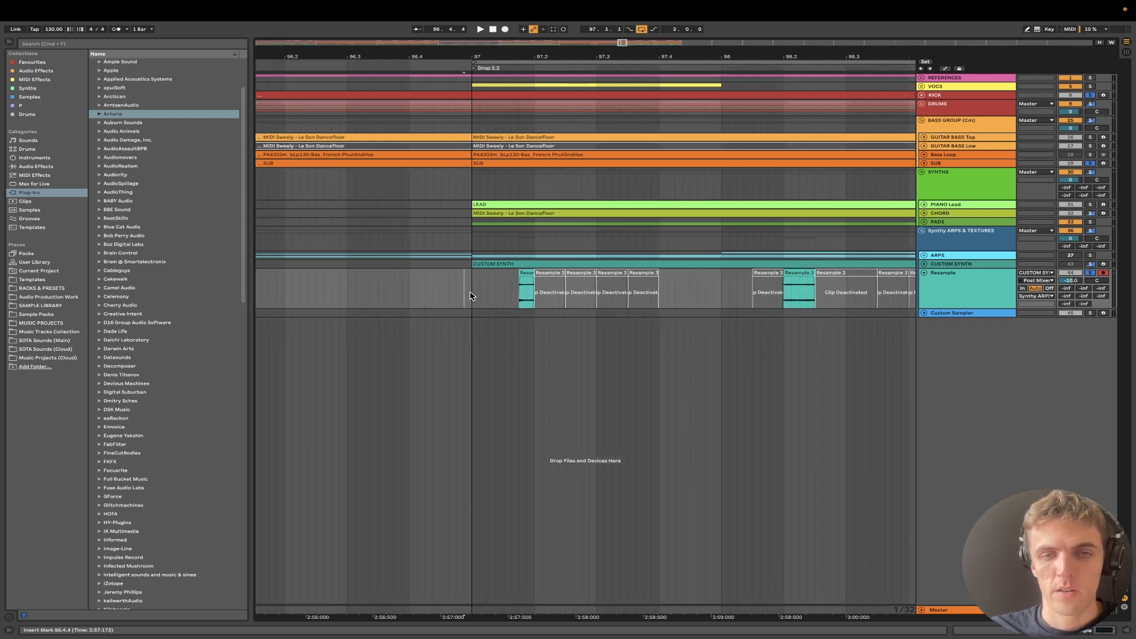
left_click(472, 295)
key("space")
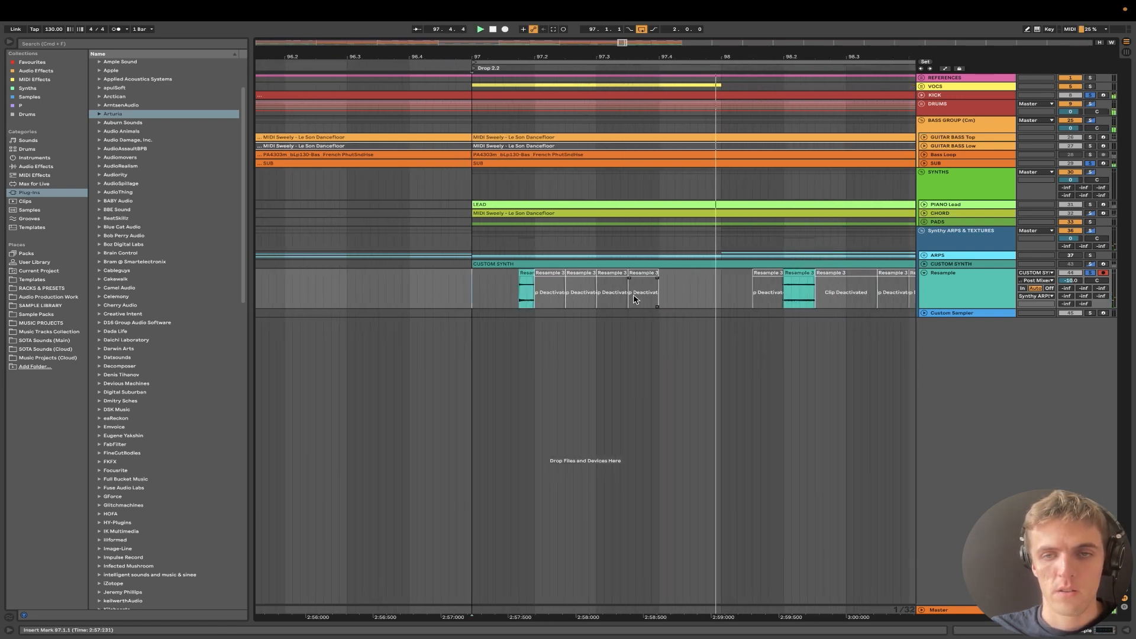
Shorten the slice at 98.2.1 to a sixteenth note placed from 98.2.3 to 98.2.4 and play the loop
left_click(785, 275)
key("space")
left_click_drag(786, 274, 811, 274)
scroll(802, 273, "down", 3)
scroll(803, 273, "down", 1)
key("space")
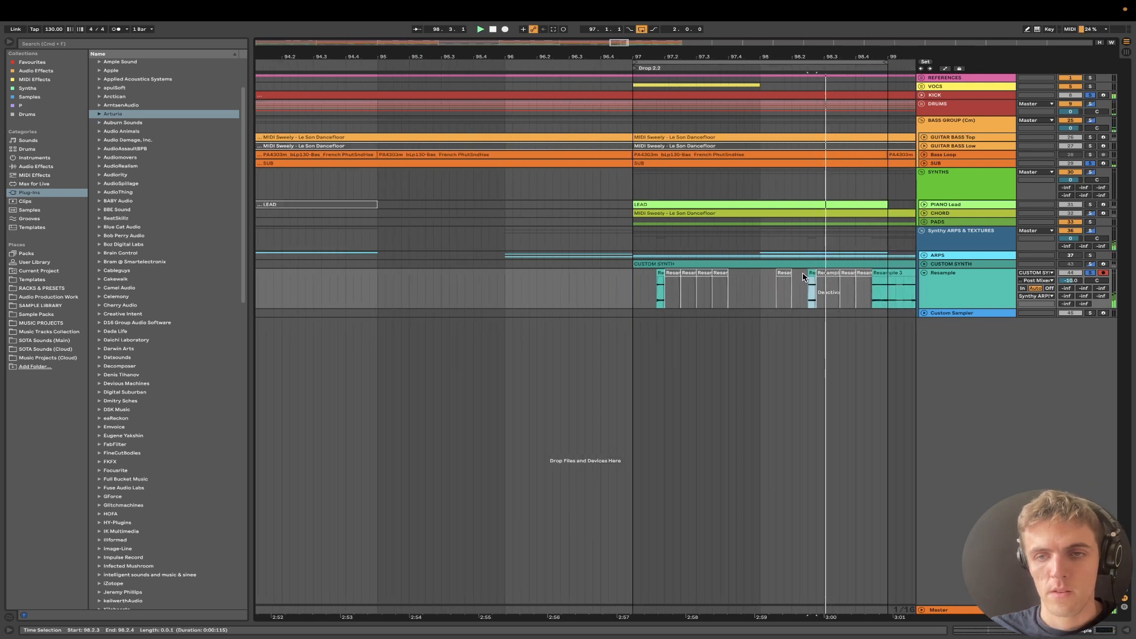
Audition the chopped pattern with PIANO Lead added to the solo and unfold the ARPS group
left_click(761, 282)
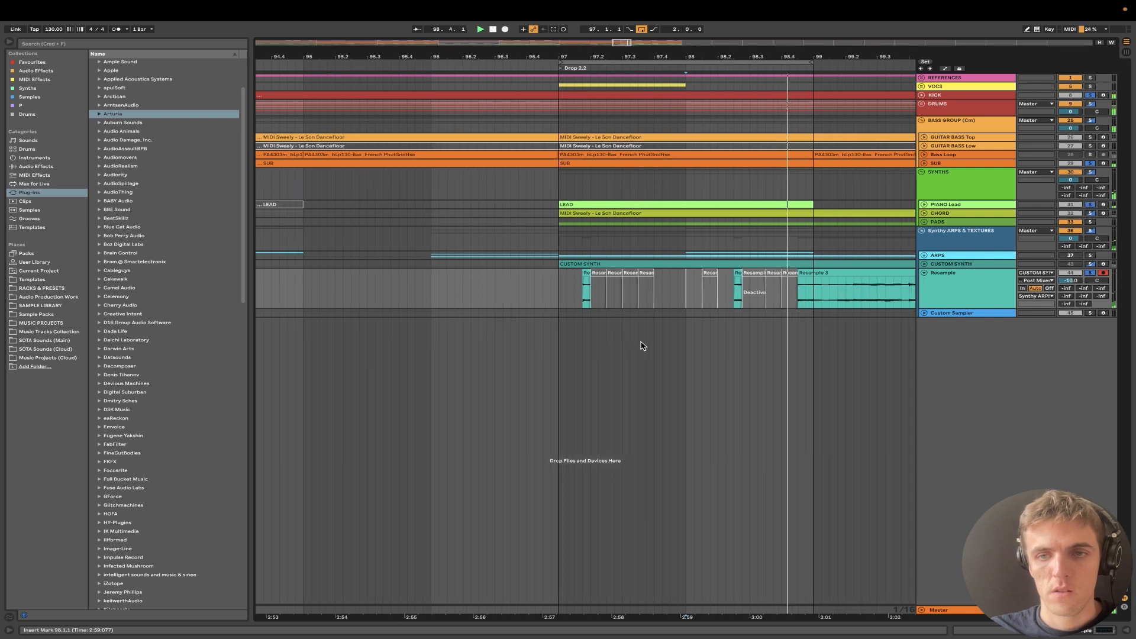
scroll(742, 335, "down", 5)
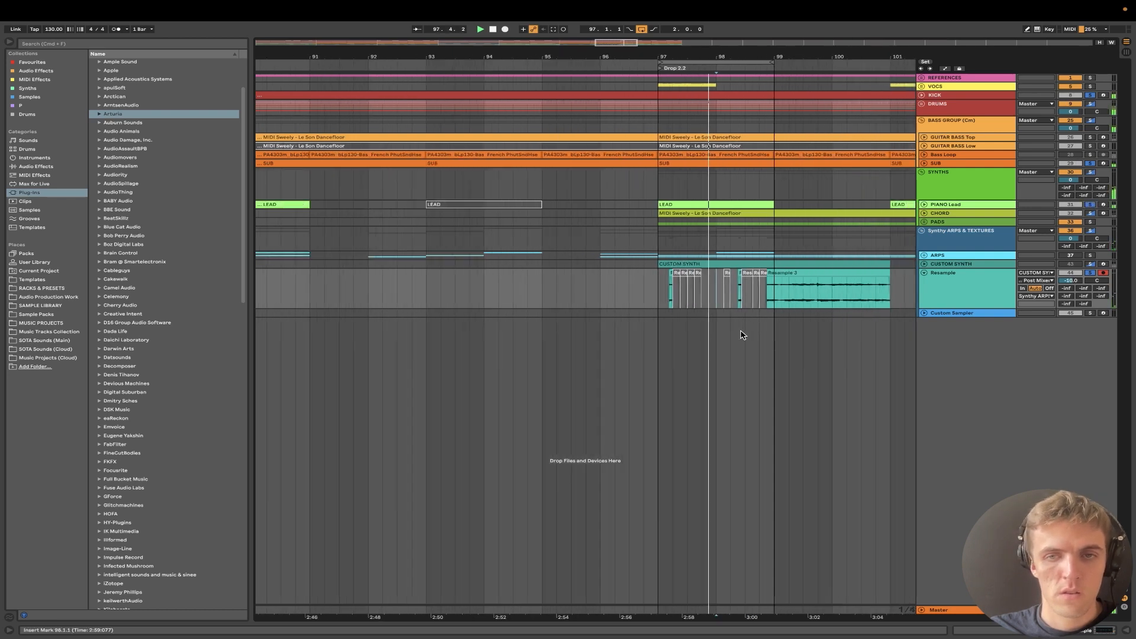
scroll(742, 334, "right", 2)
scroll(742, 335, "up", 2)
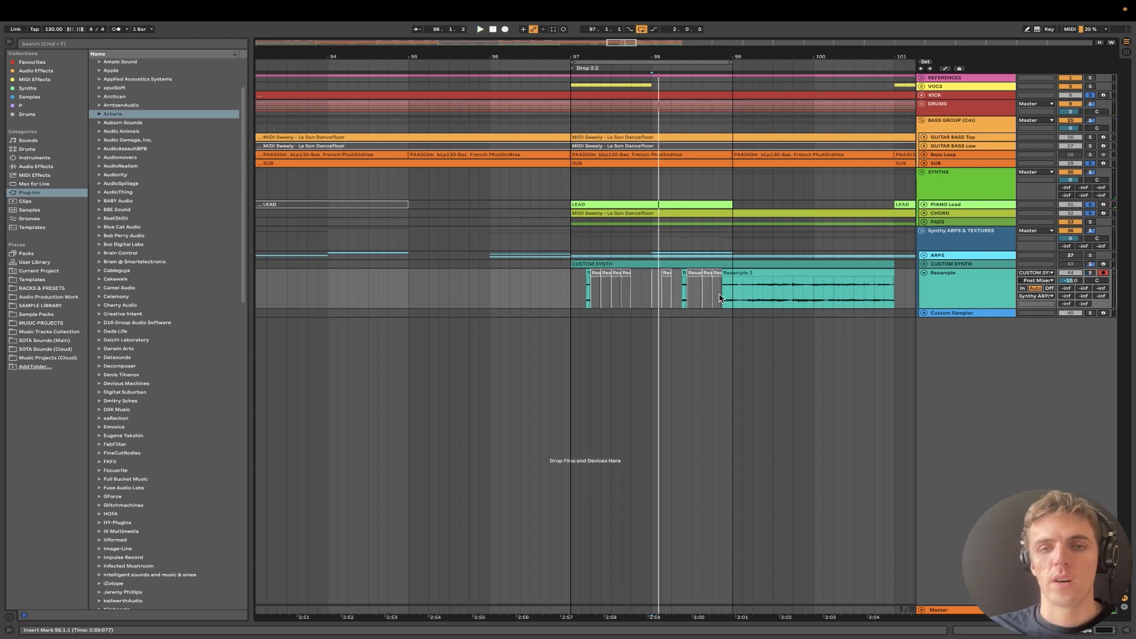
scroll(720, 298, "down", 3)
left_click(922, 255)
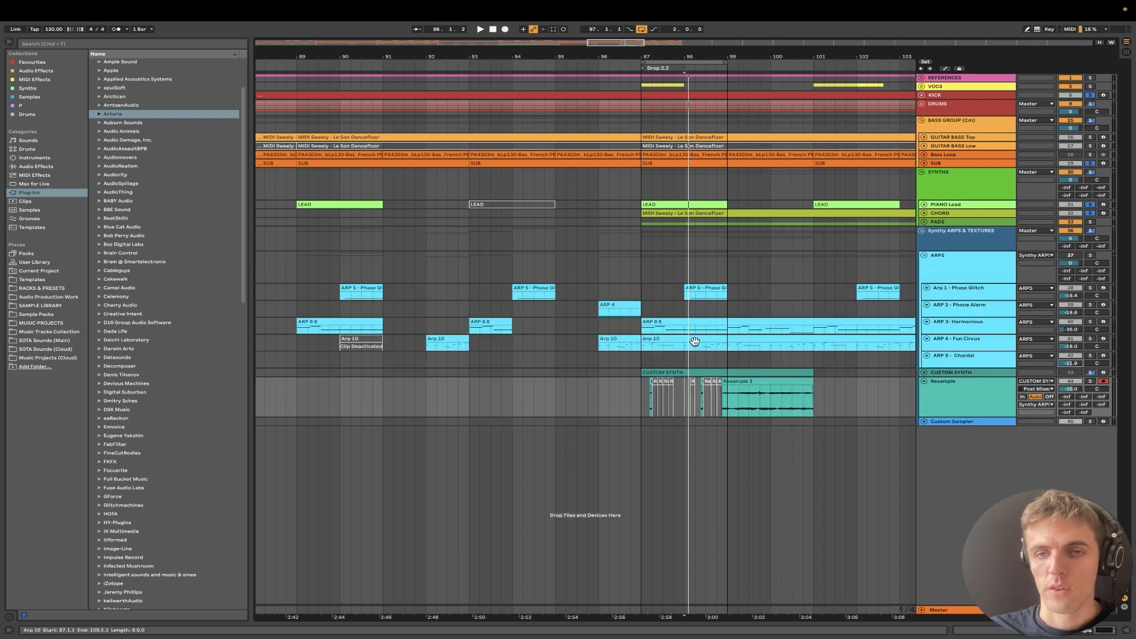
Examine how the arp clips alternate across Drop 2 and Drop 2.2 and where the chopped Resample pattern sits among them
scroll(683, 348, "down", 5)
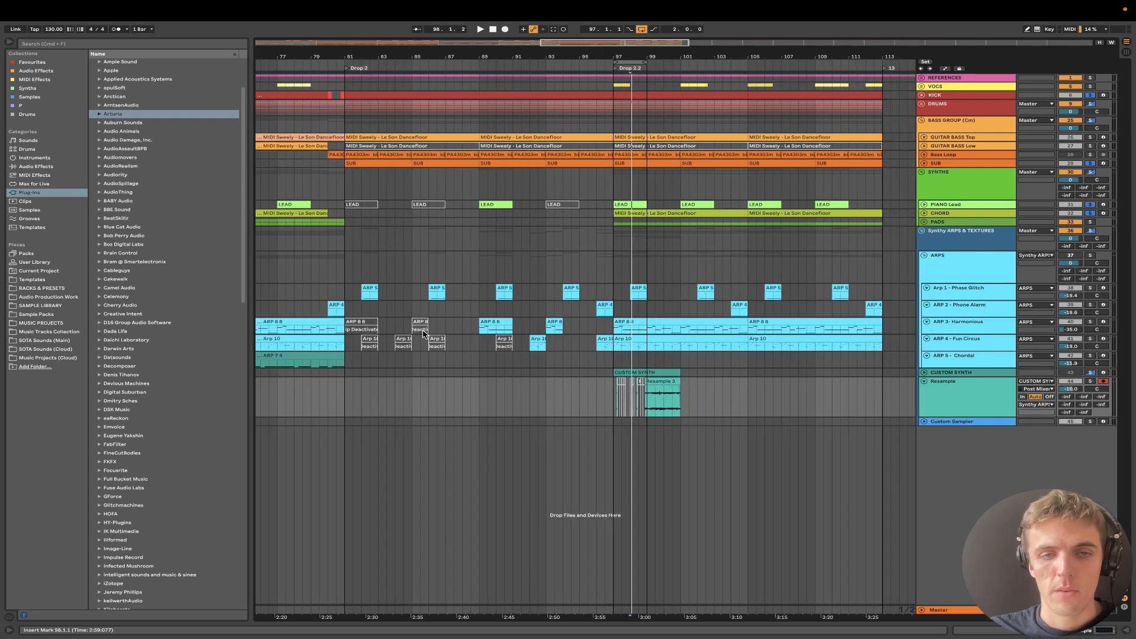
scroll(587, 410, "up", 8)
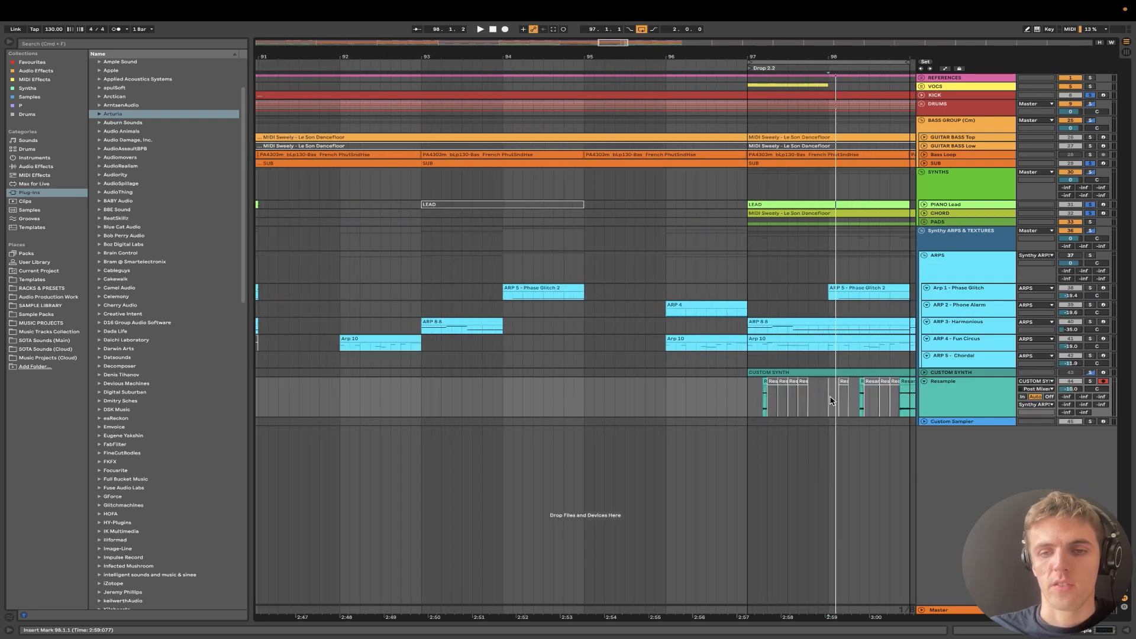
scroll(830, 400, "down", 5)
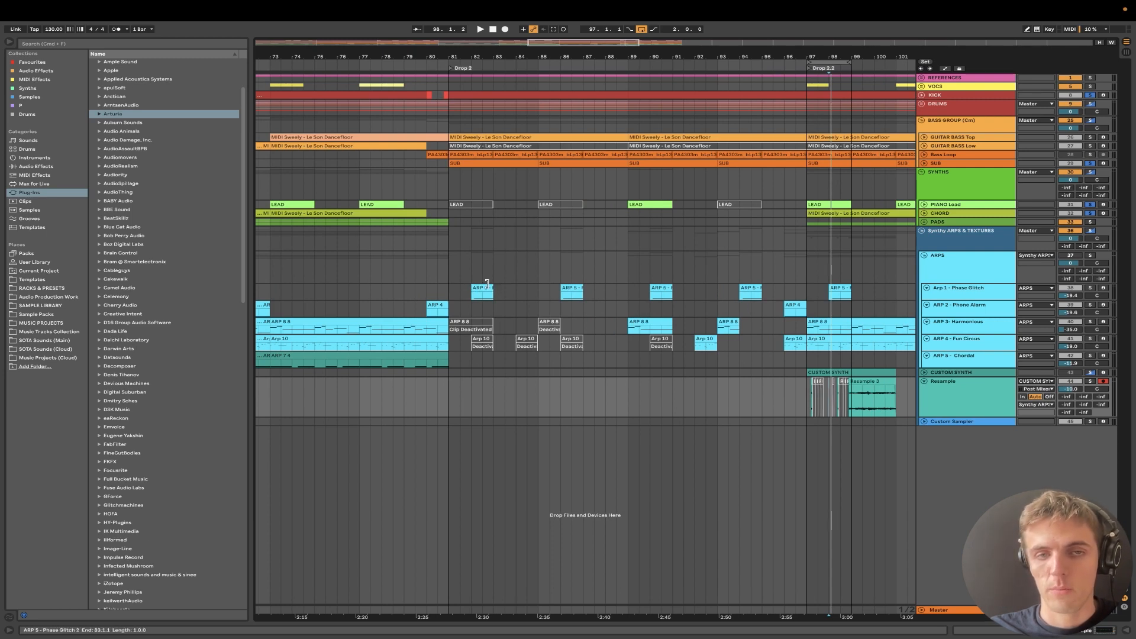
scroll(489, 304, "up", 7)
scroll(490, 296, "down", 6)
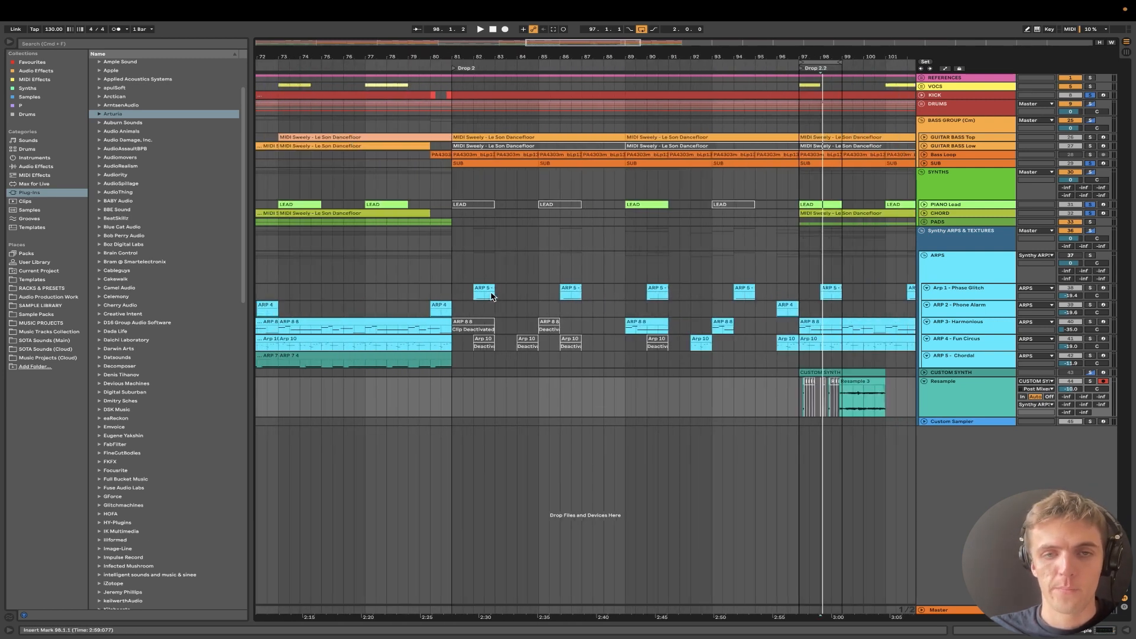
scroll(530, 331, "down", 3)
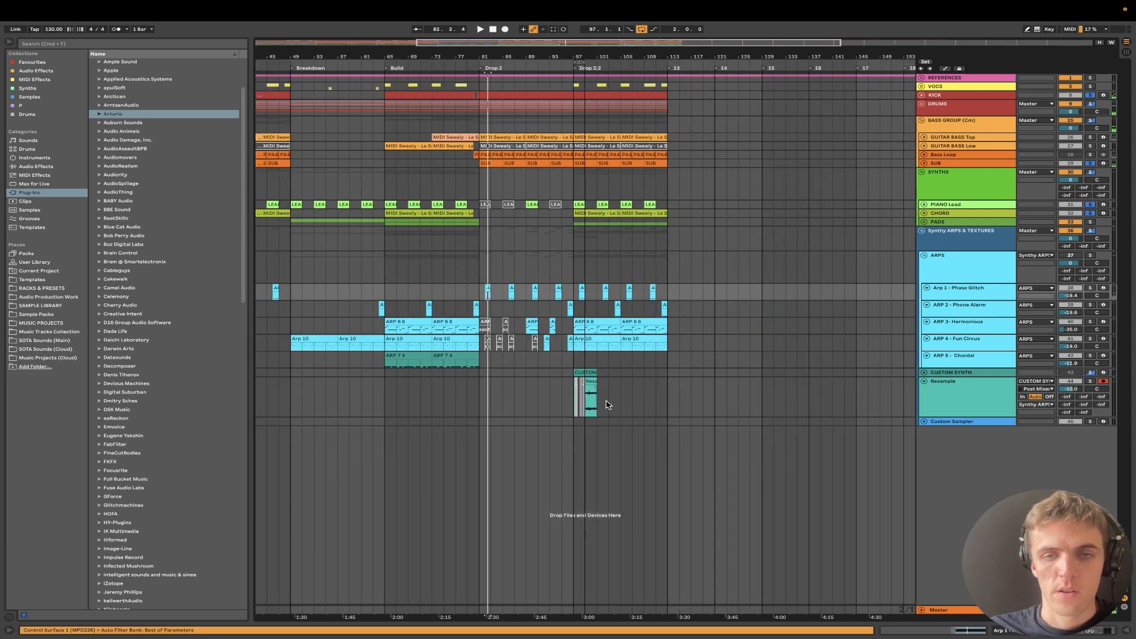
scroll(607, 405, "up", 8)
scroll(471, 400, "down", 7)
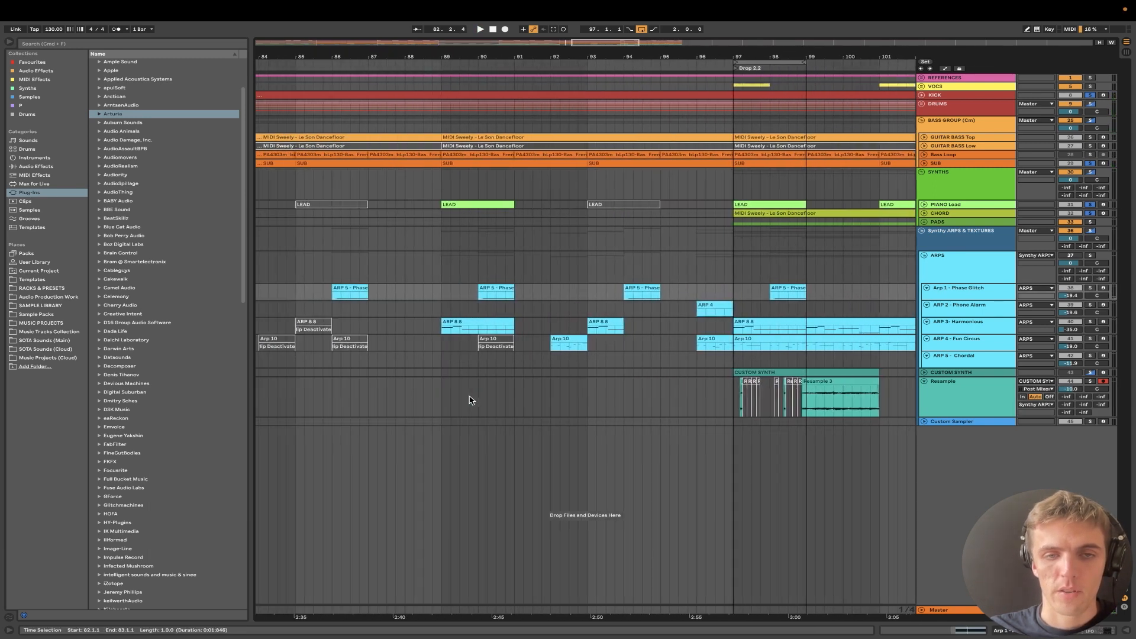
scroll(472, 398, "left", 4)
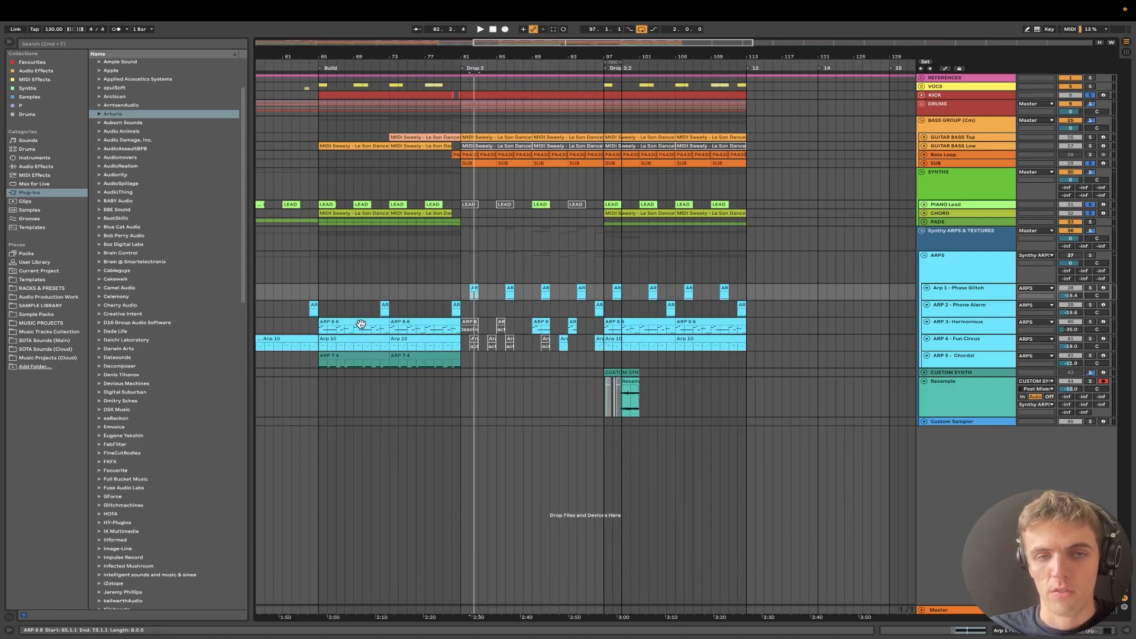
scroll(661, 337, "up", 3)
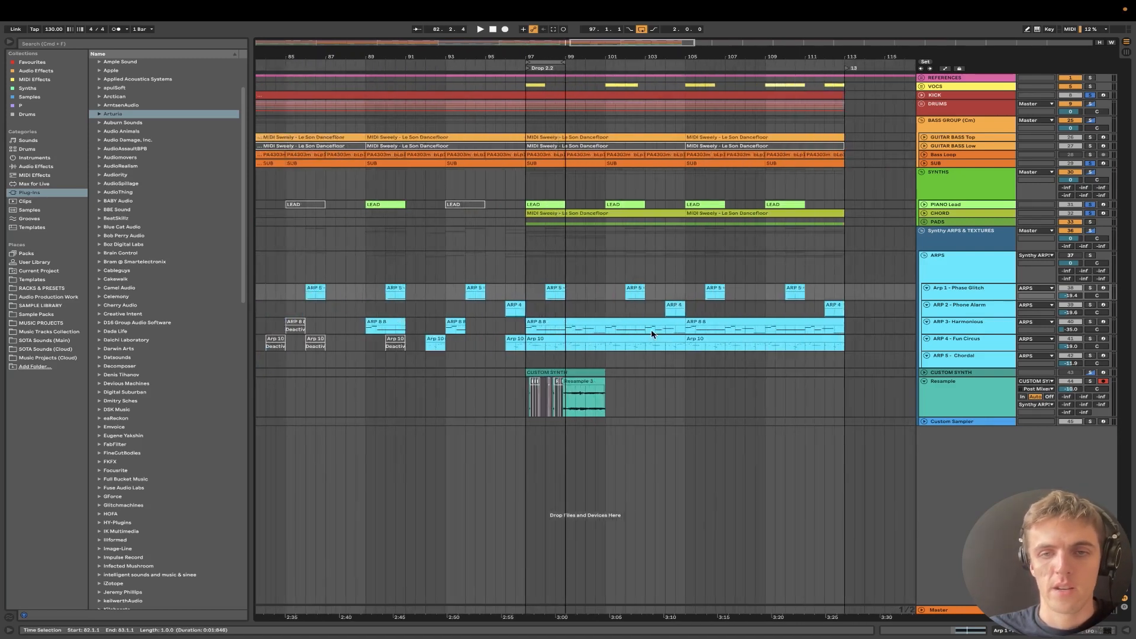
left_click(680, 329)
scroll(680, 329, "down", 6)
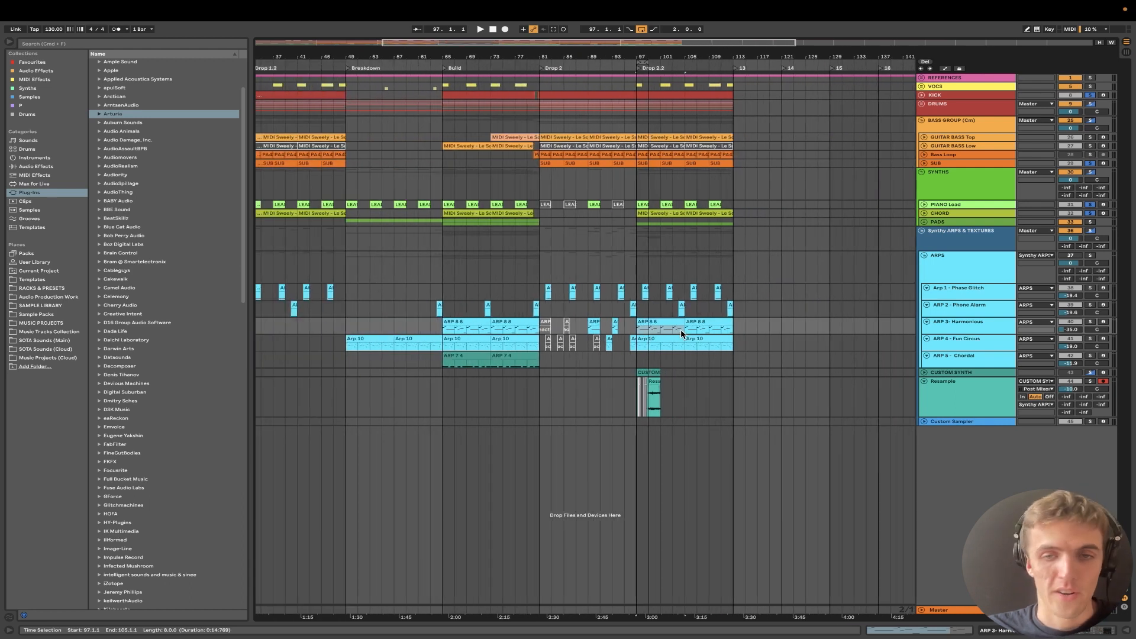
scroll(627, 312, "up", 5)
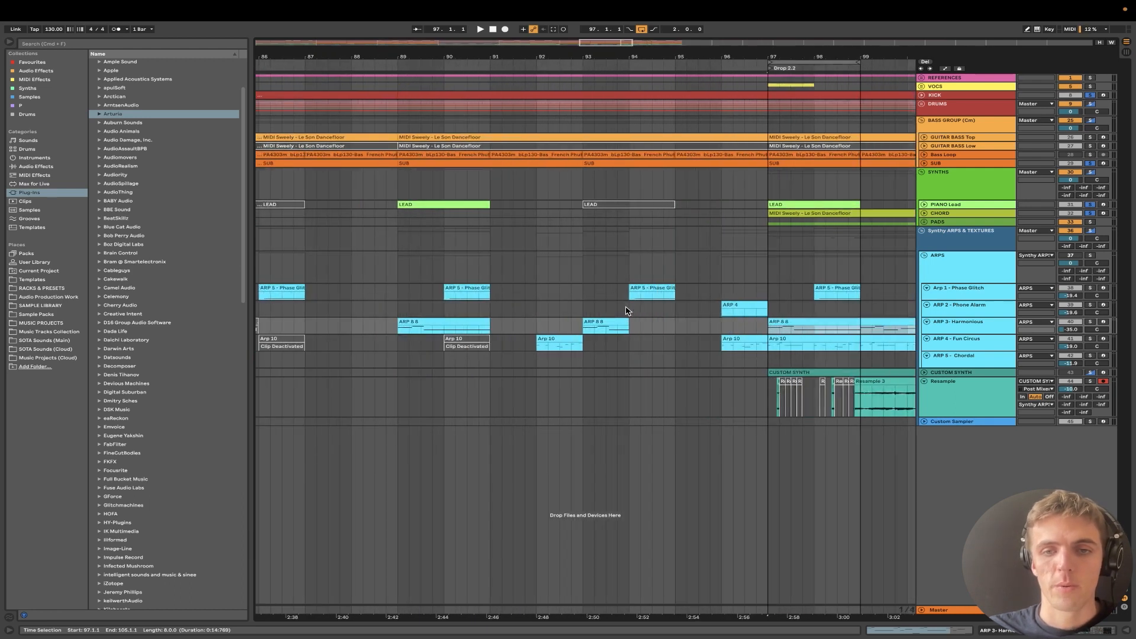
scroll(627, 312, "down", 3)
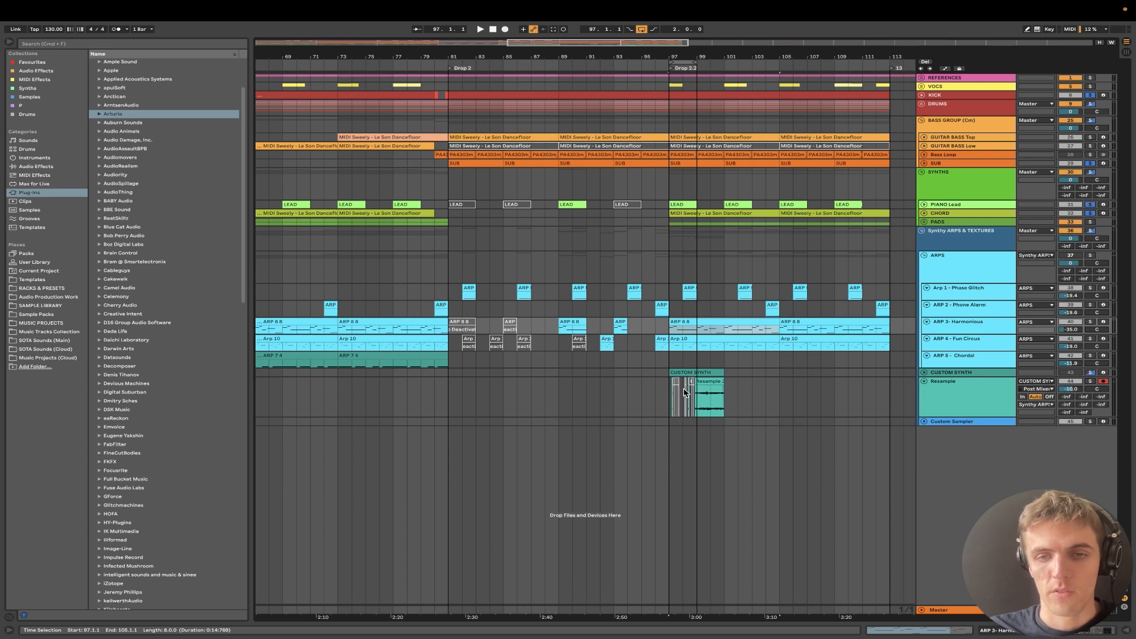
scroll(685, 393, "up", 5)
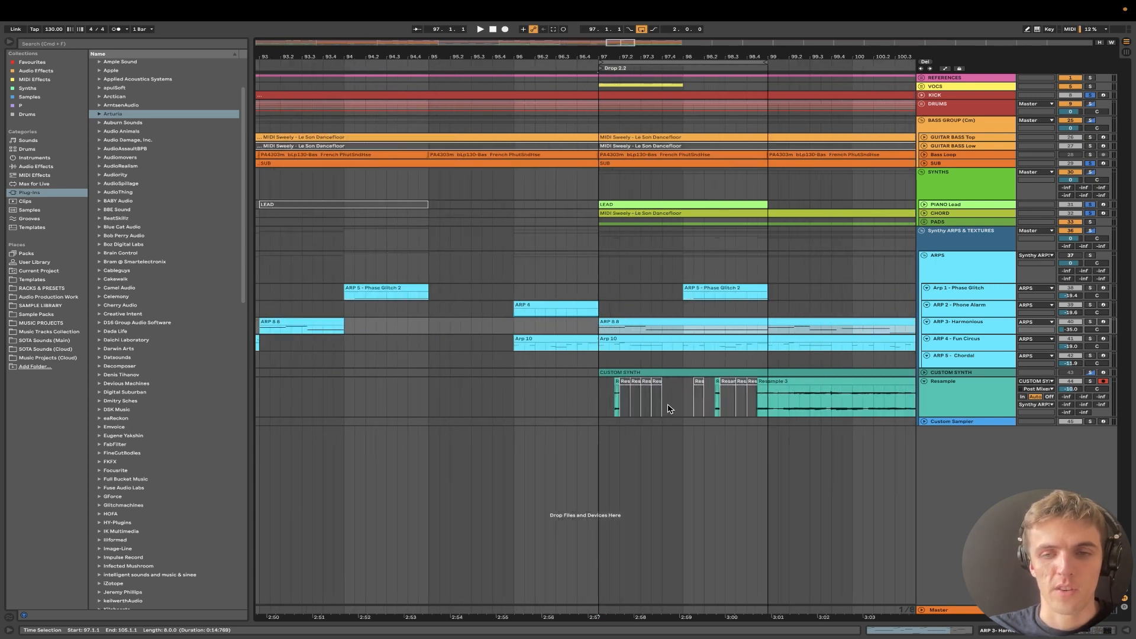
scroll(669, 408, "up", 4)
Play the chopped pattern from bar 97 with the Resample track added to the solo
key("space")
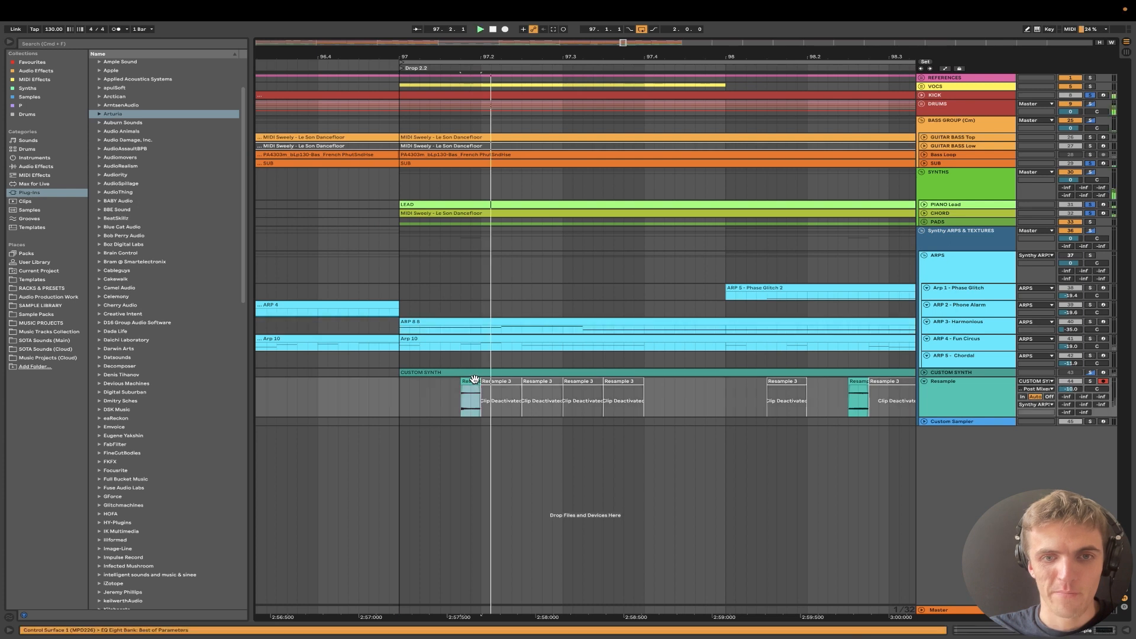
scroll(475, 380, "down", 3)
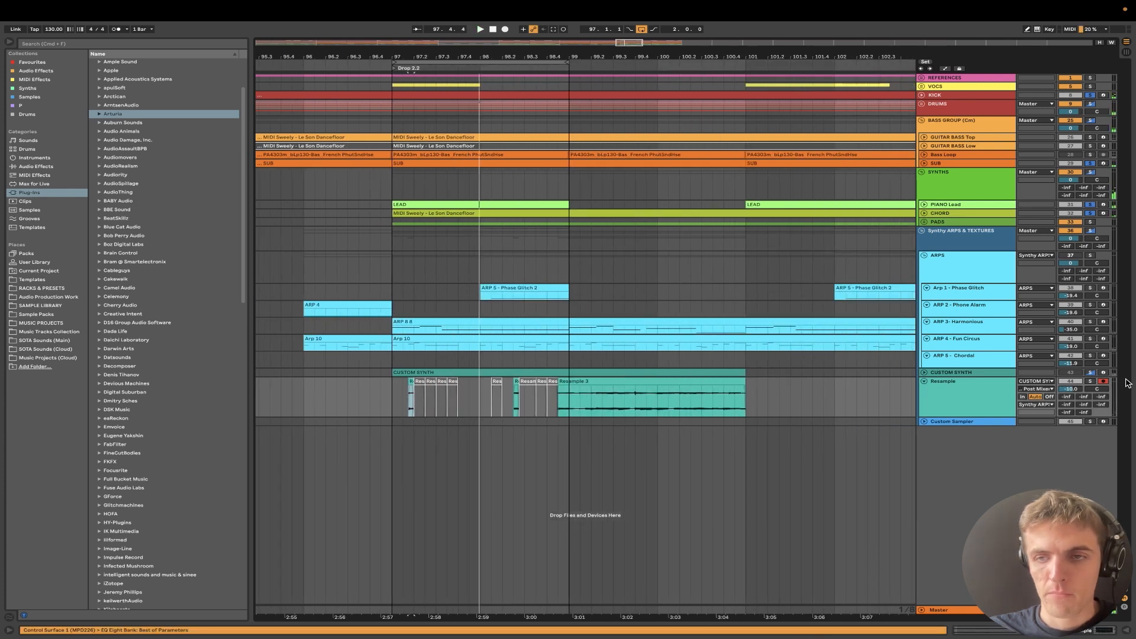
left_click(1091, 382)
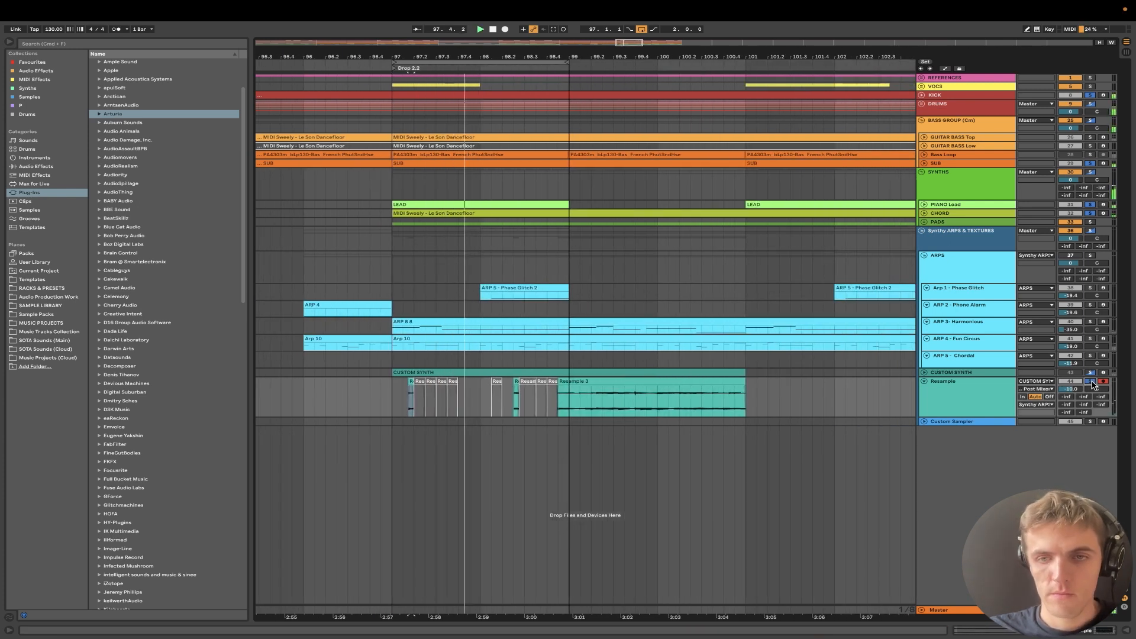
Fold the ARPS group, stop playback and extend the Resample clip back to 97.1.1 over the chopped slices
left_click(925, 255)
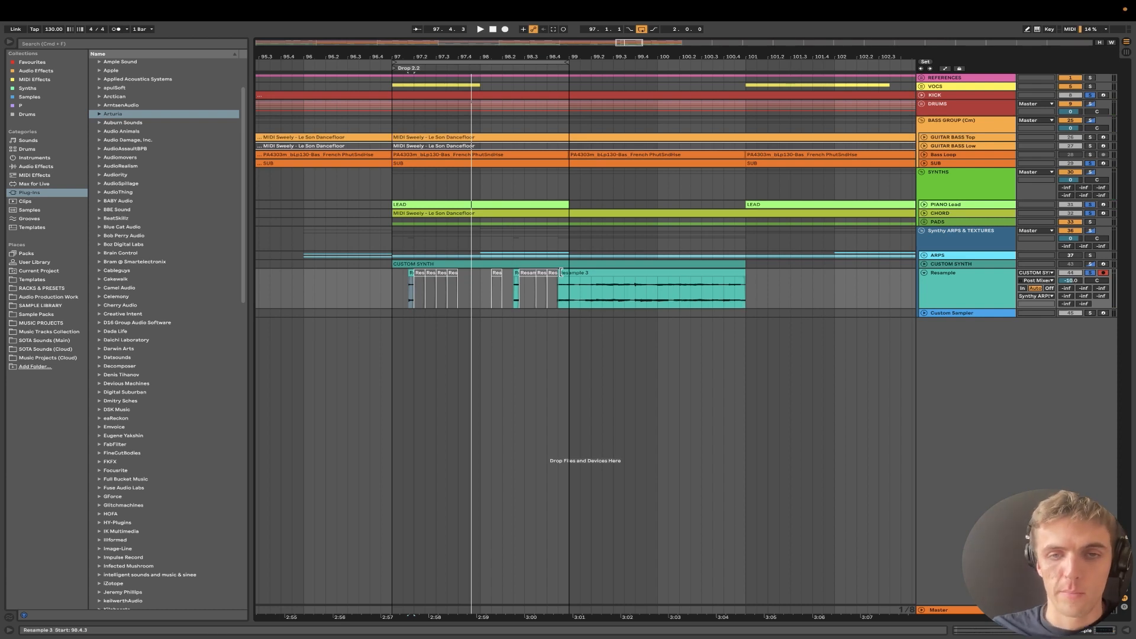
key("space")
left_click_drag(561, 272, 392, 273)
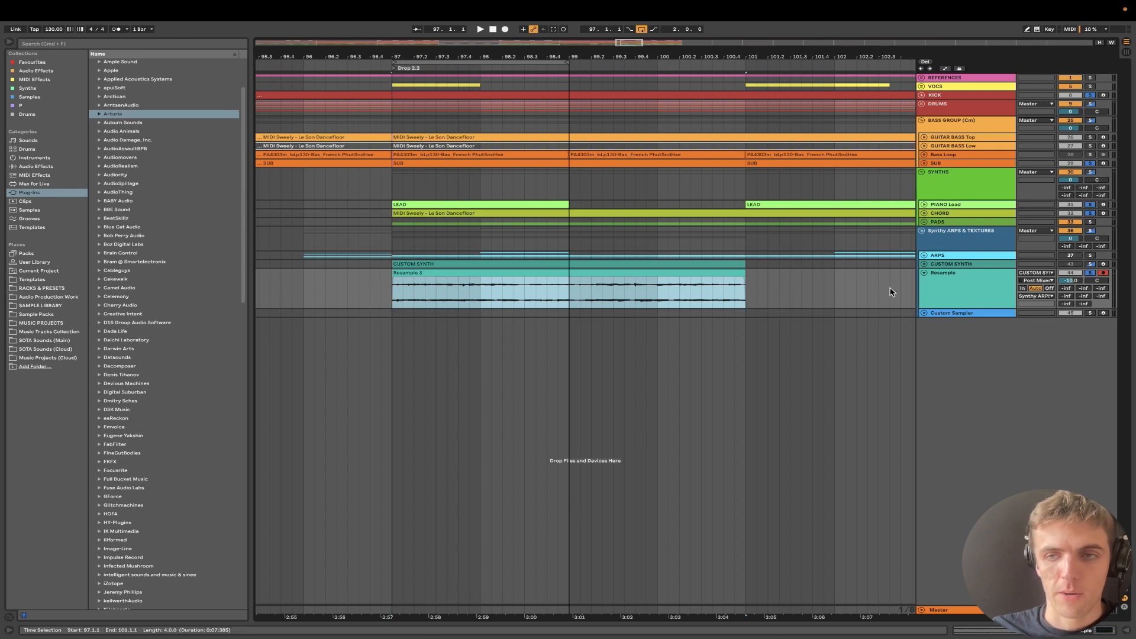
Show the Custom Sampler track's devices, switch its sampler to Classic mode and solo the track
double_click(943, 314)
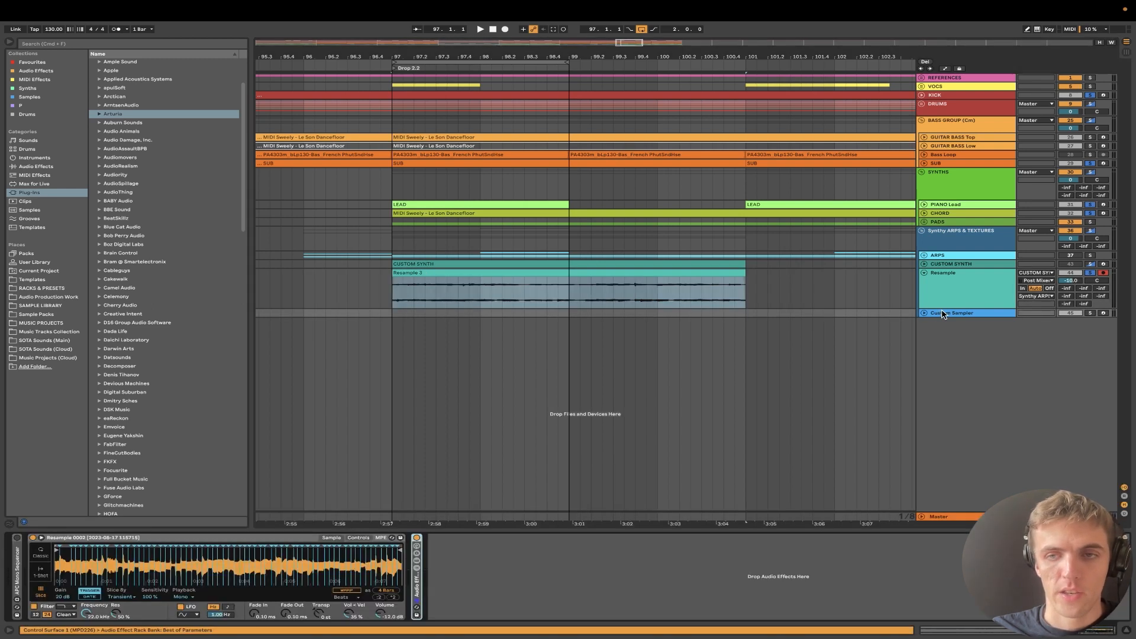
left_click(43, 556)
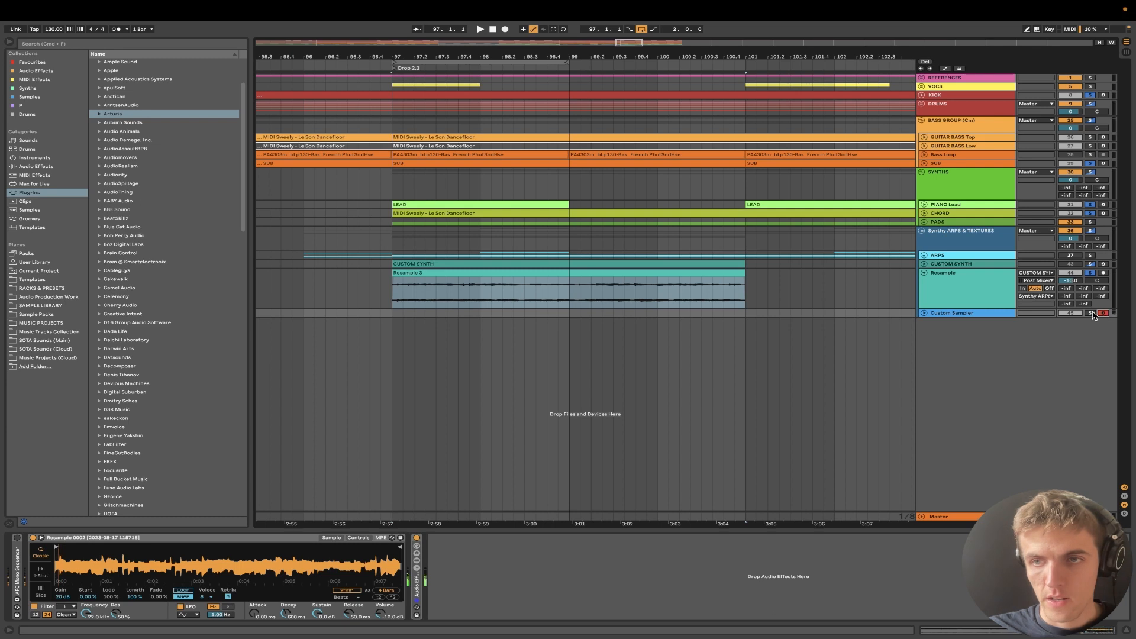
left_click(1092, 313)
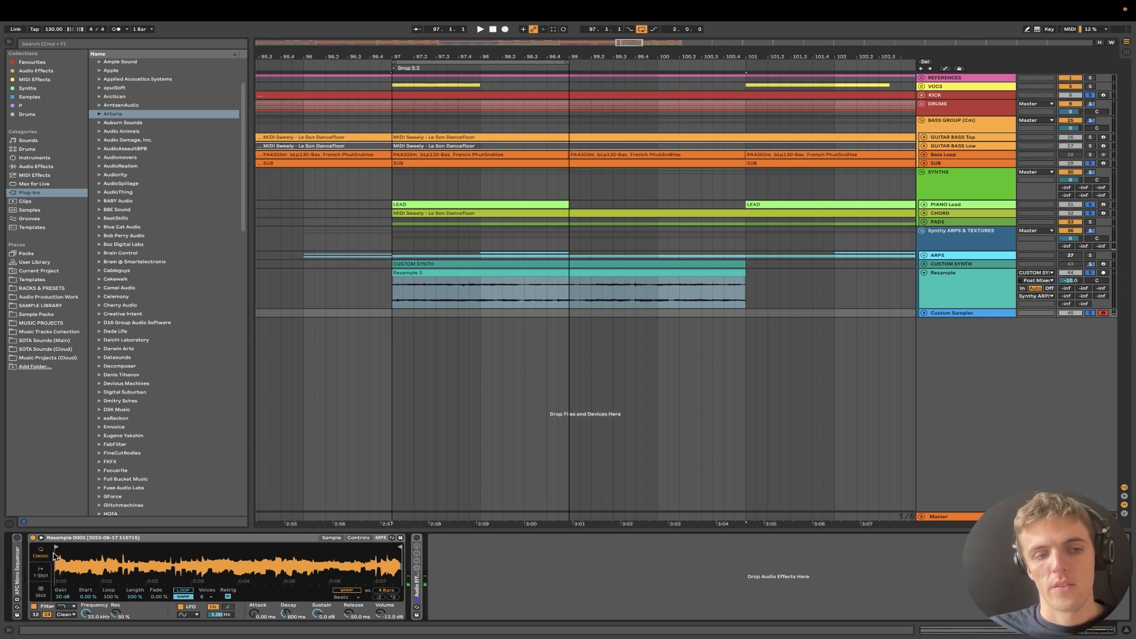
Try several start points in the resampled audio in Classic mode, ending back at the beginning of the sample
scroll(57, 551, "up", 5)
scroll(59, 549, "up", 2)
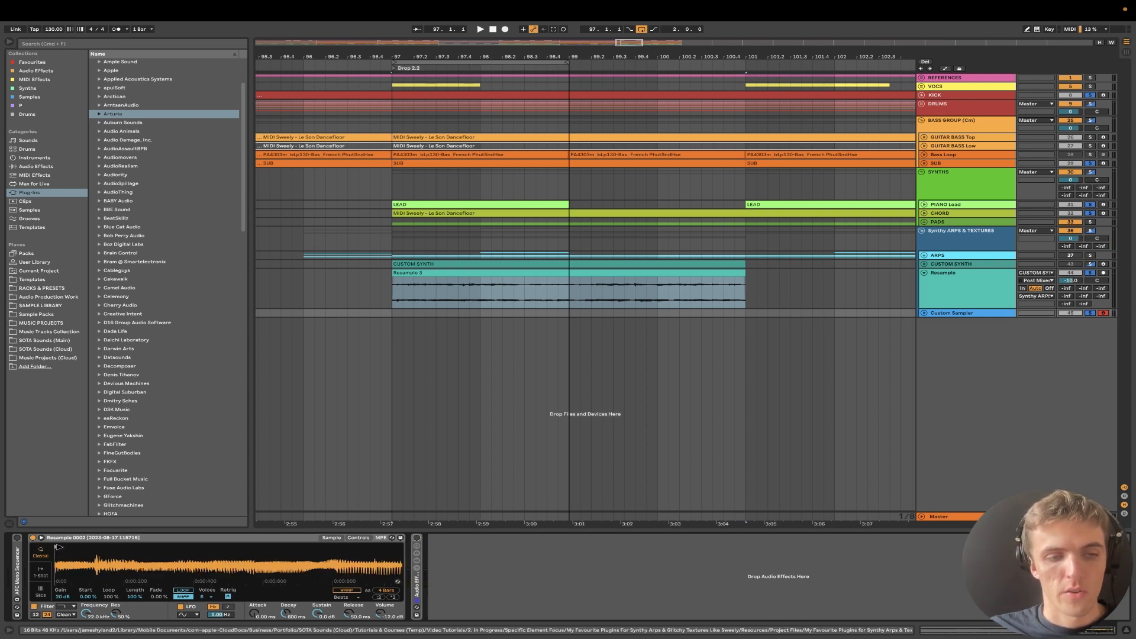
left_click_drag(58, 547, 179, 548)
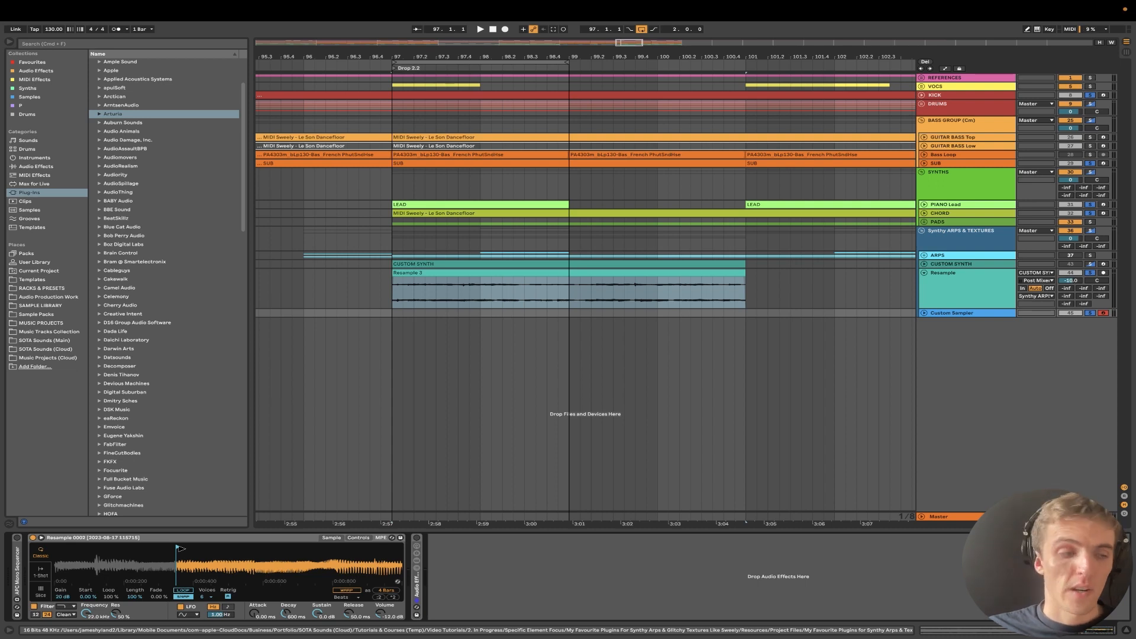
mouse_move(180, 549)
left_mouse_down()
mouse_move(293, 551)
mouse_move(98, 551)
left_mouse_up()
scroll(118, 556, "down", 5)
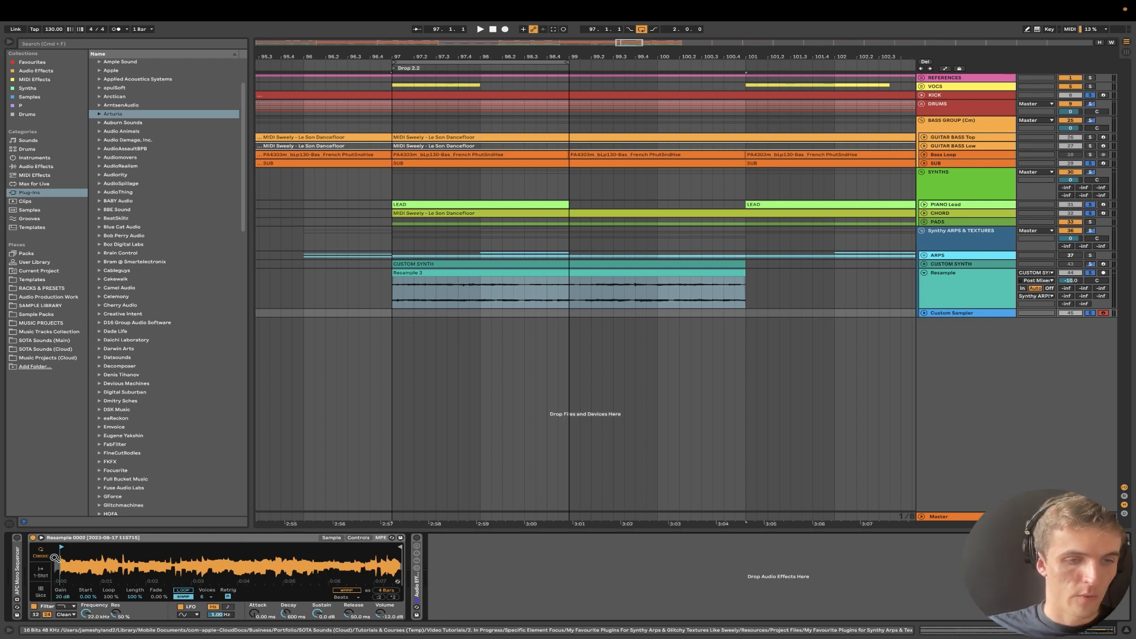
left_click_drag(64, 549, 116, 551)
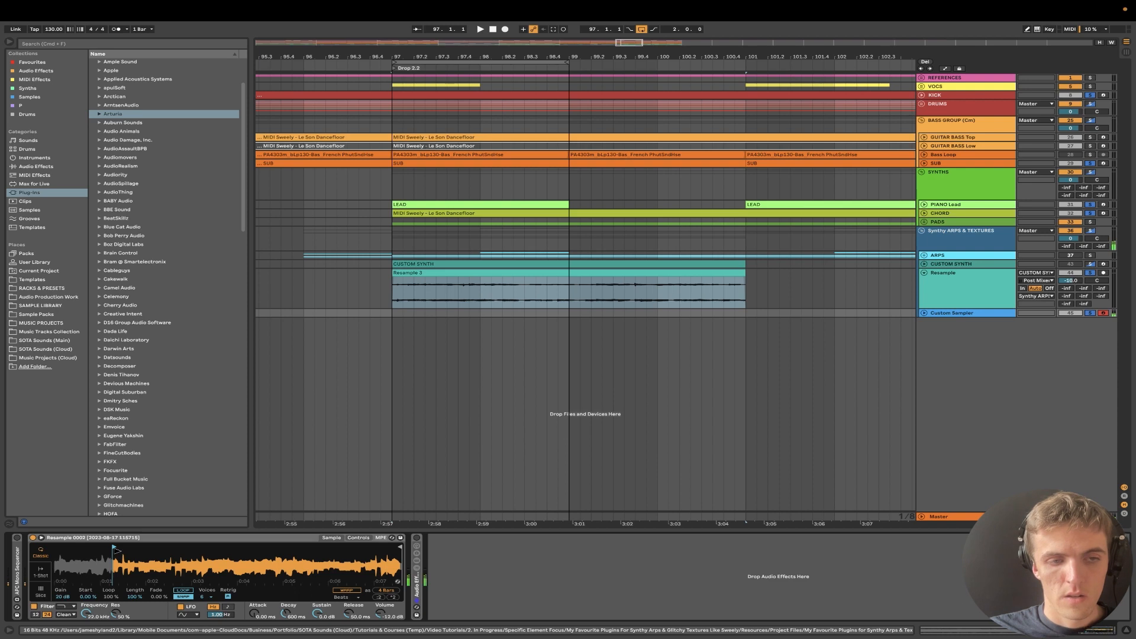
left_click(426, 303)
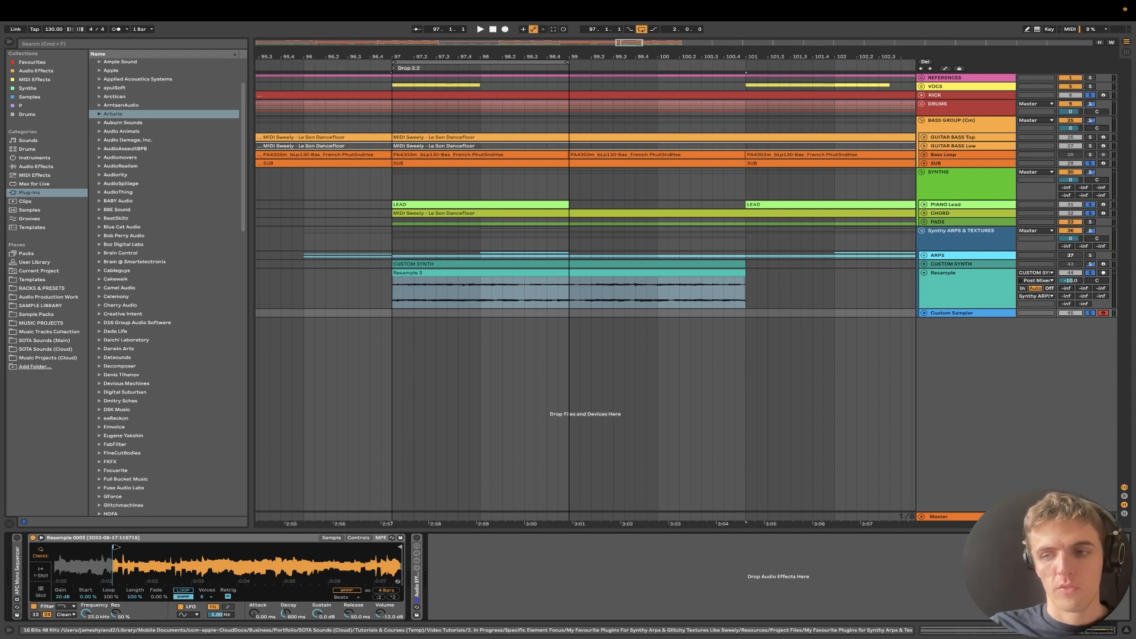
mouse_move(116, 548)
left_mouse_down()
mouse_move(316, 550)
mouse_move(57, 550)
left_mouse_up()
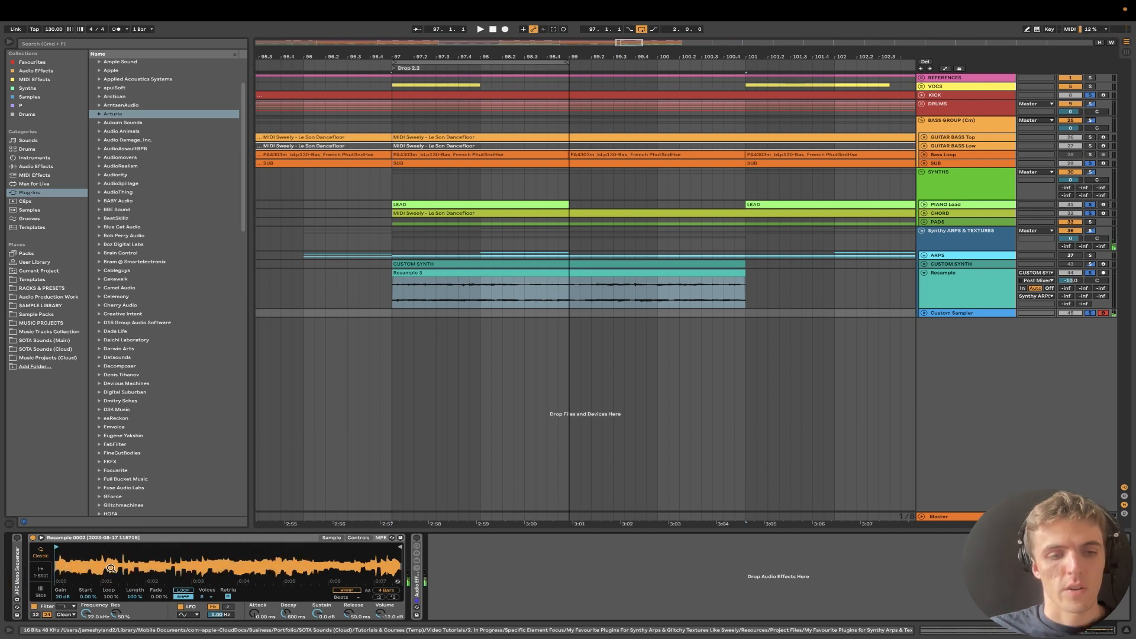
Compare Slice and Classic playback modes in the sampler and leave it in Slice mode
left_click(42, 593)
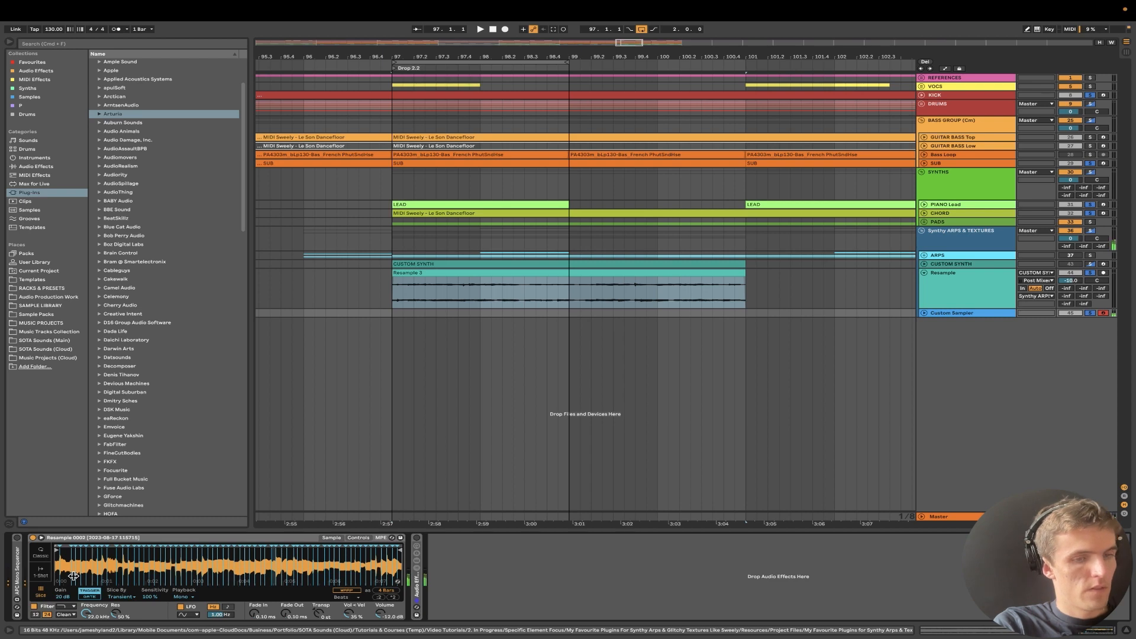
left_click(40, 554)
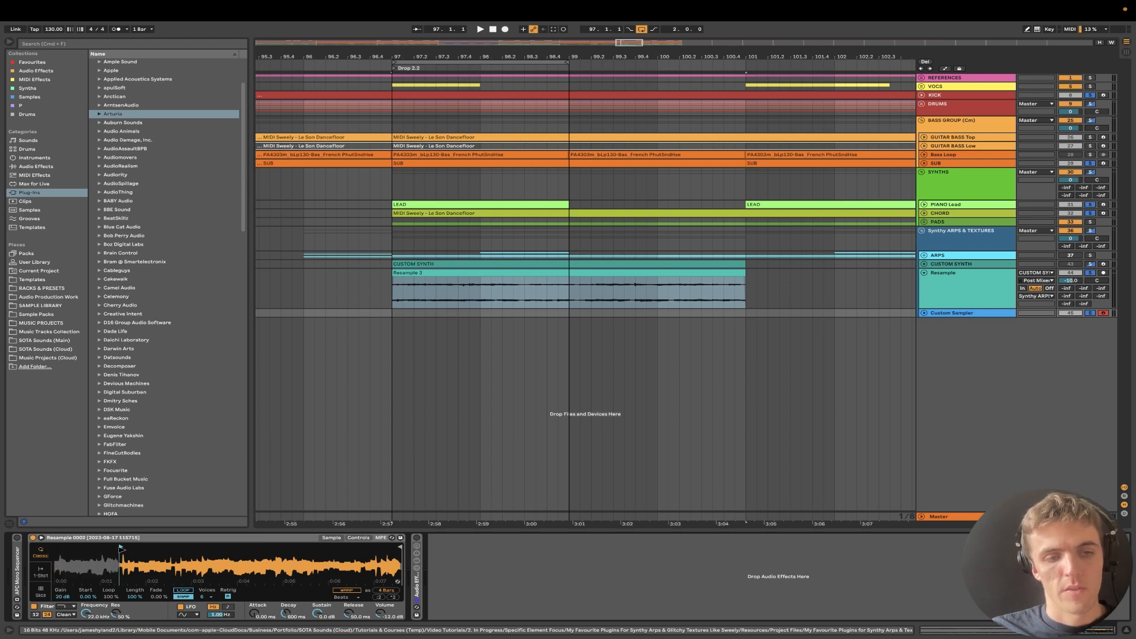
left_click(40, 589)
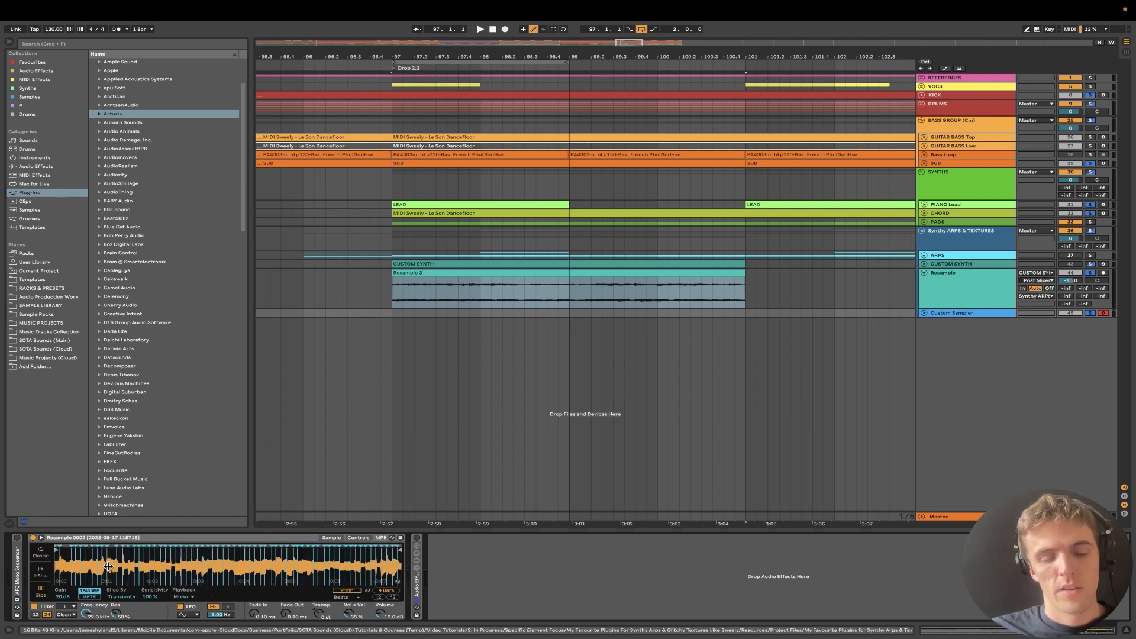
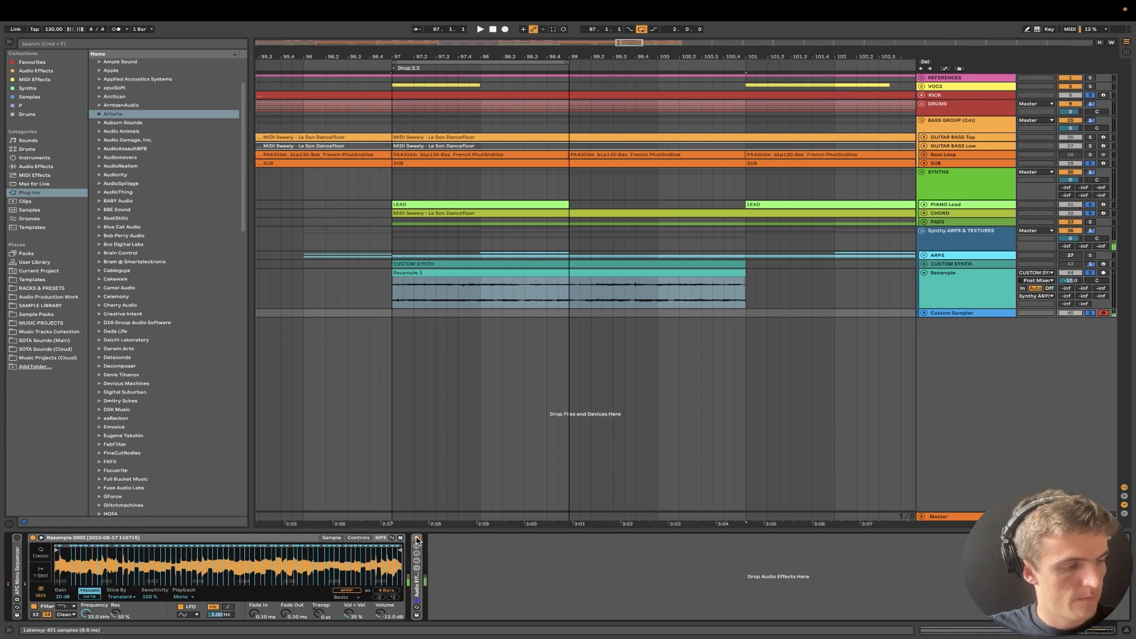
Play the loop from bar 97, take Resample out of the solo and fold its track
key("space")
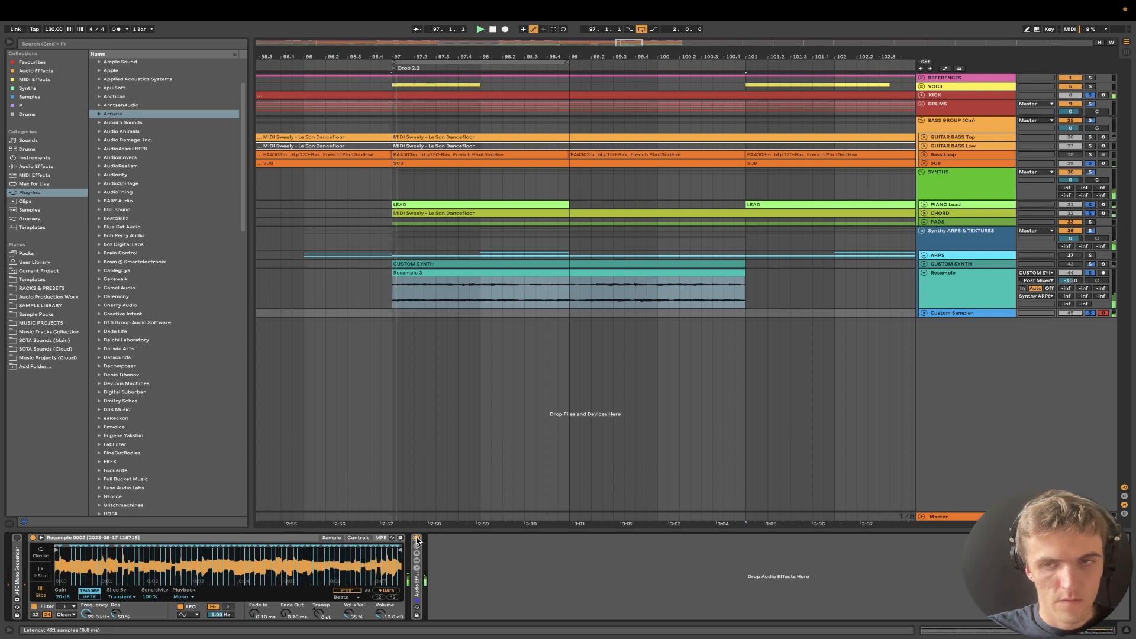
left_click(535, 272)
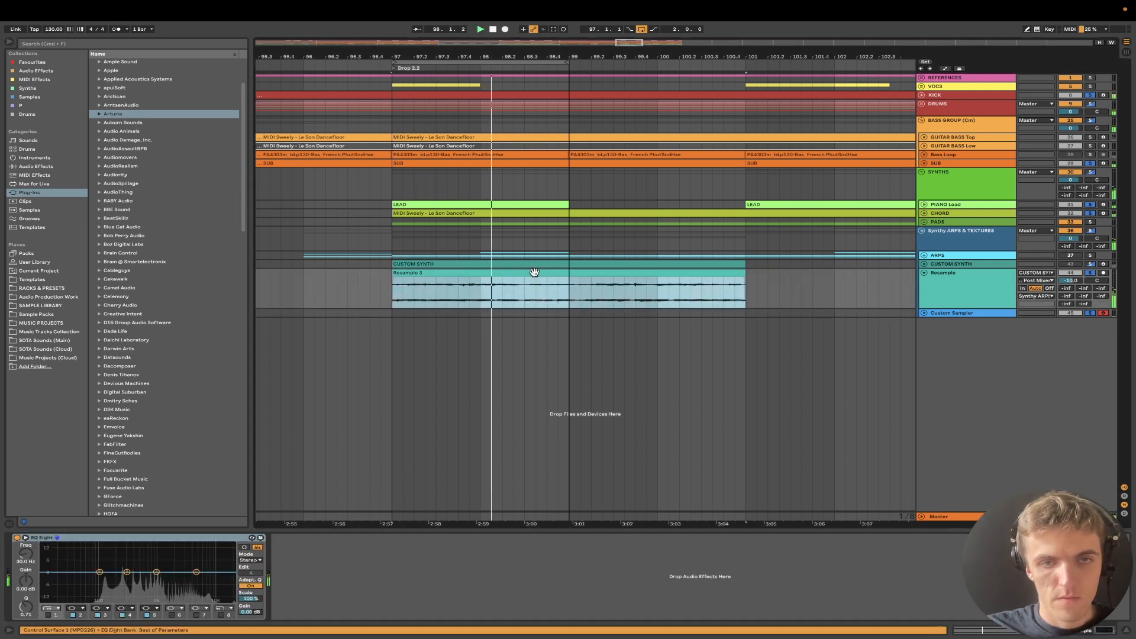
scroll(566, 287, "down", 3)
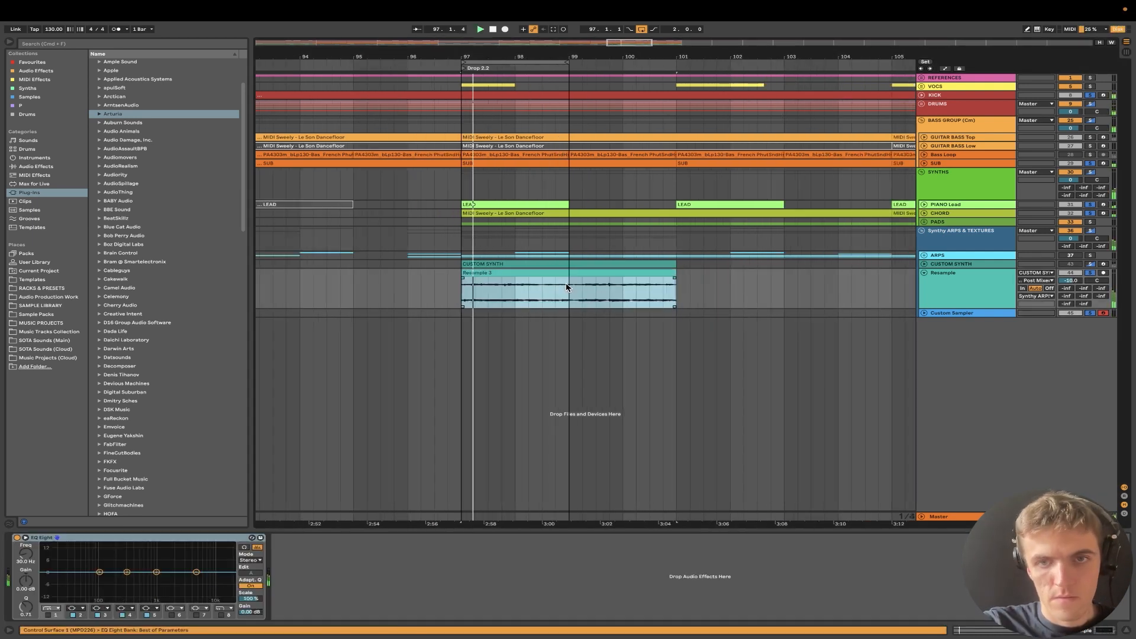
left_click(1066, 274)
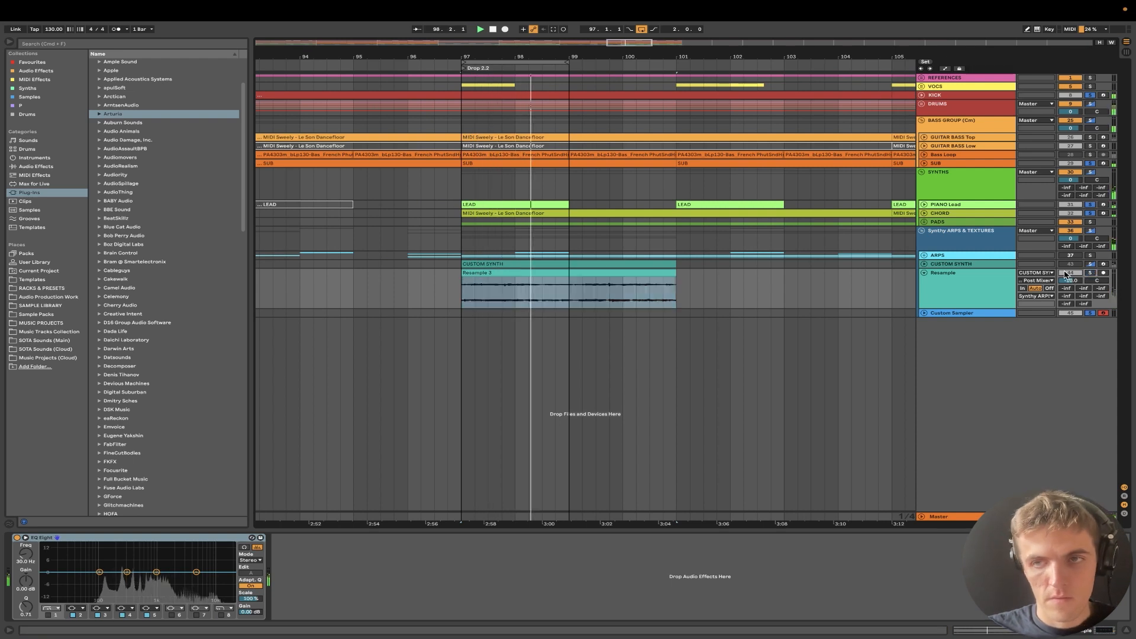
left_click(924, 273)
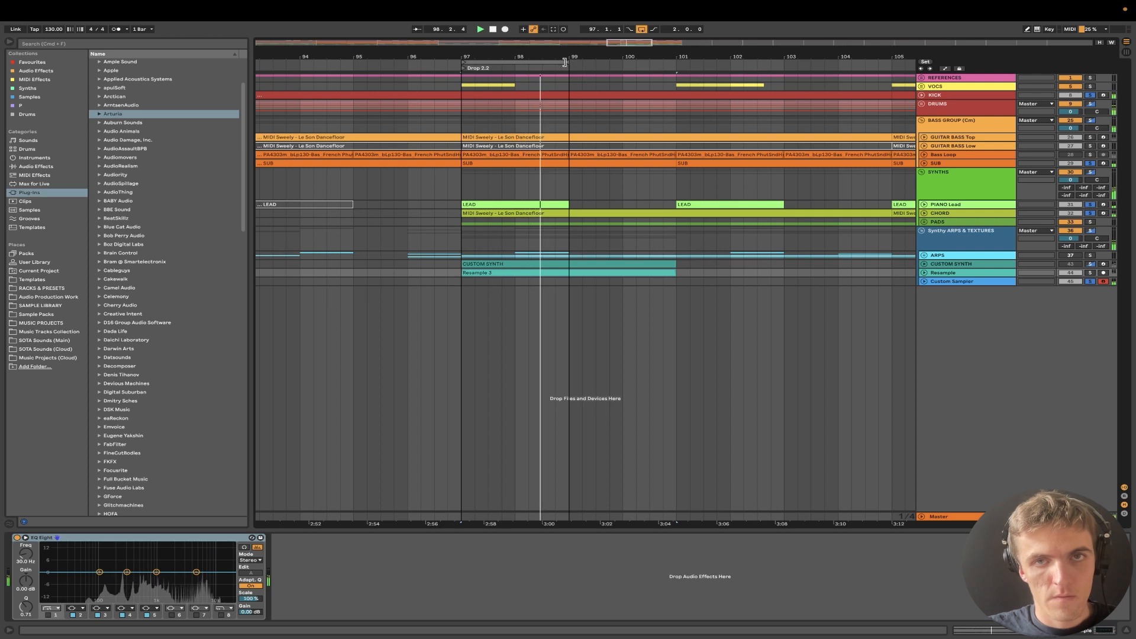
Extend the loop to bars 97–101 and insert an empty MIDI clip from bar 97 to 98.3 on Custom Sampler
left_click_drag(564, 62, 674, 61)
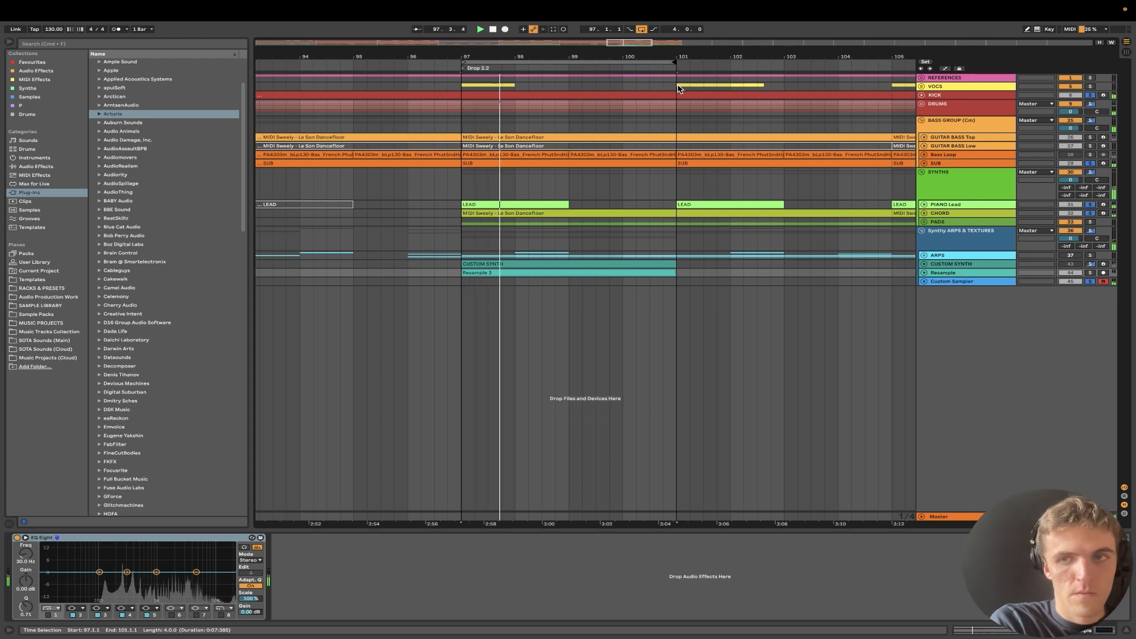
left_click(945, 275)
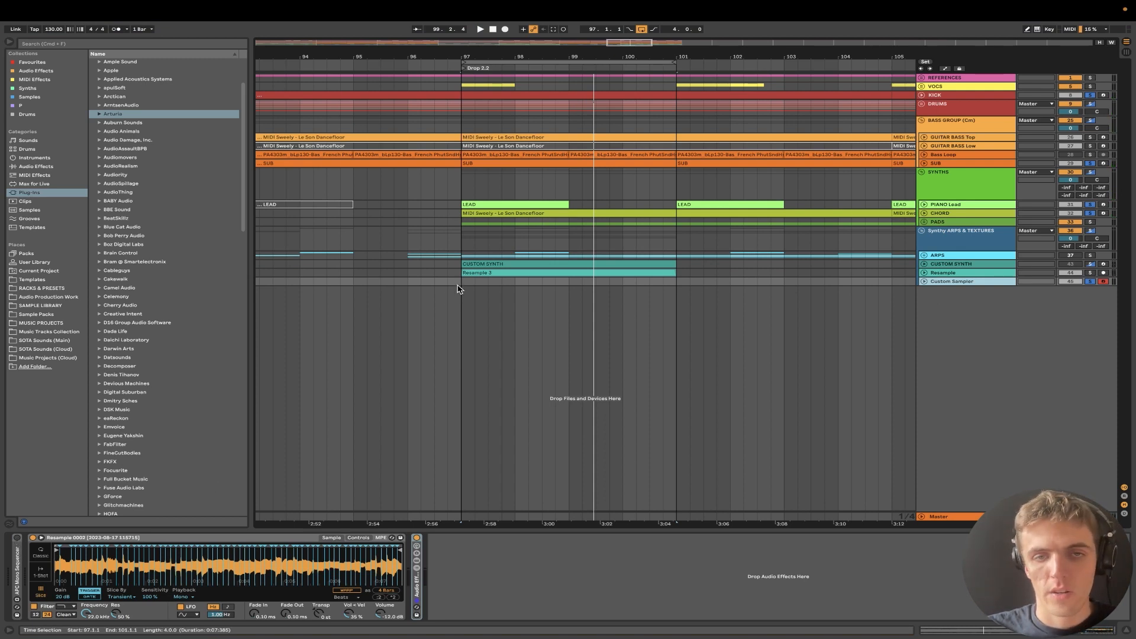
left_click_drag(459, 283, 538, 283)
key("super+shift+m")
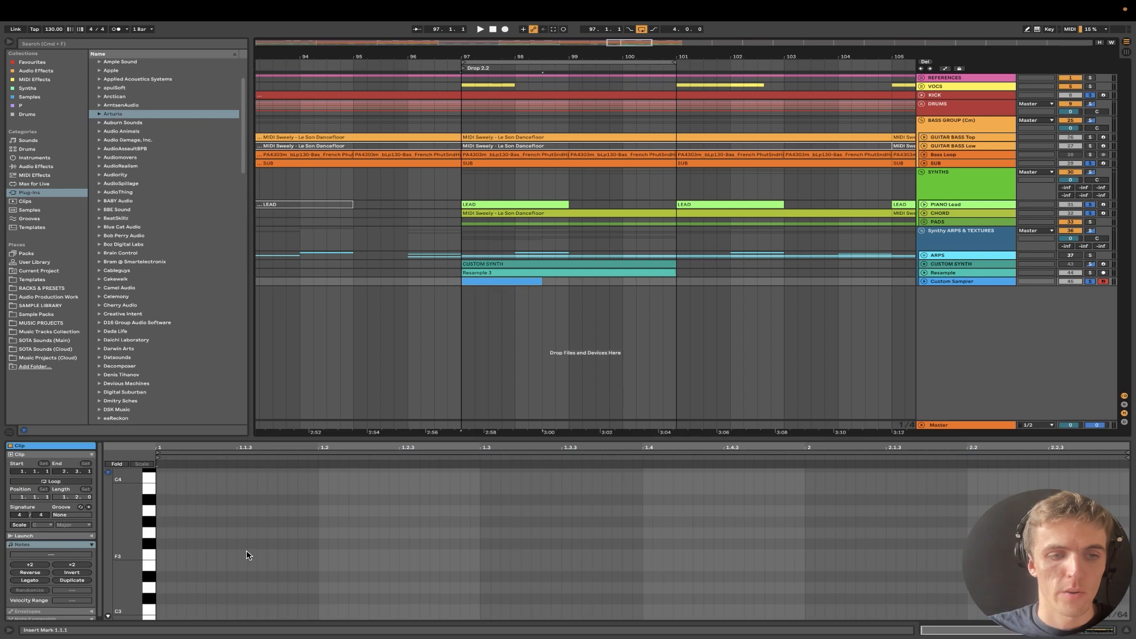
Audition different slices of Custom Sampler from the piano roll over the playing loop, with its track unfolded
left_click(147, 547)
key("space")
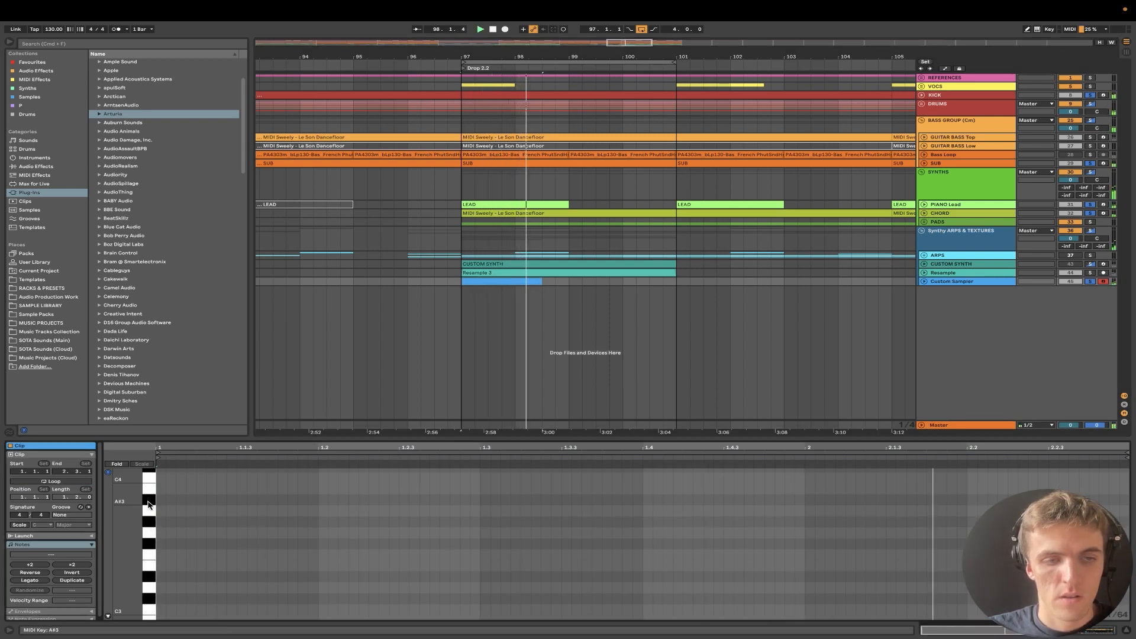
left_click(924, 282)
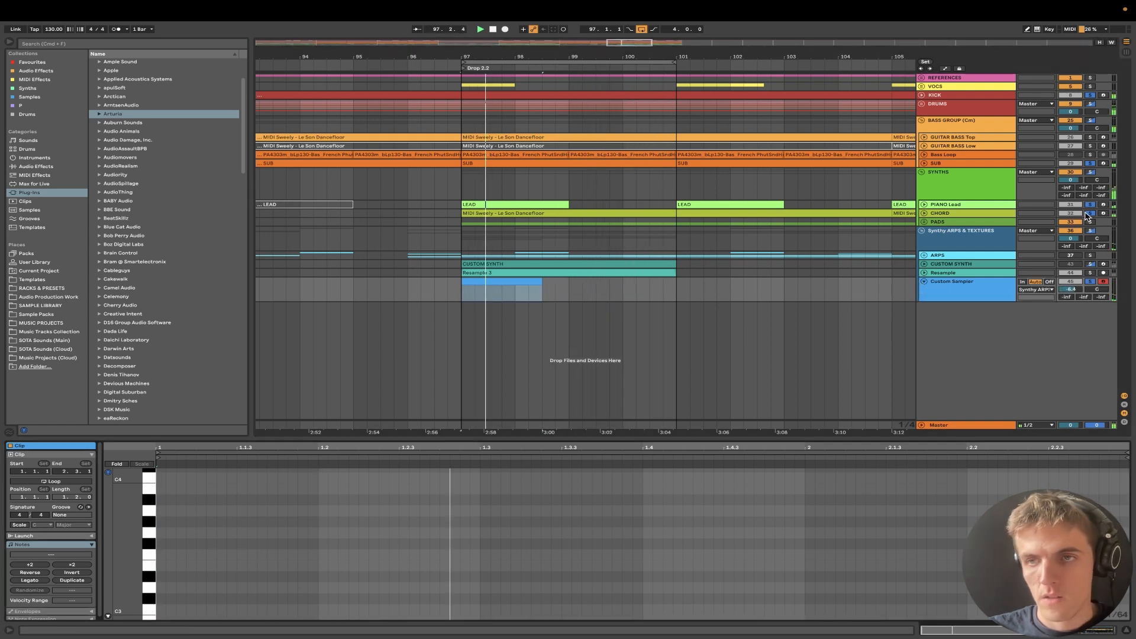
left_click(150, 500)
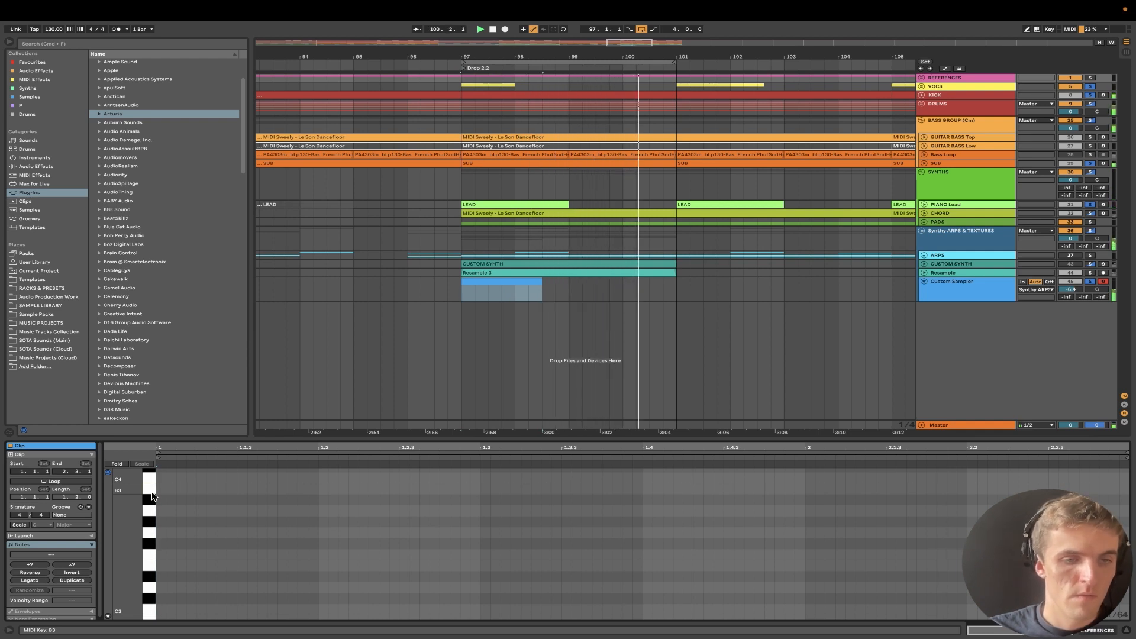
left_click(150, 522)
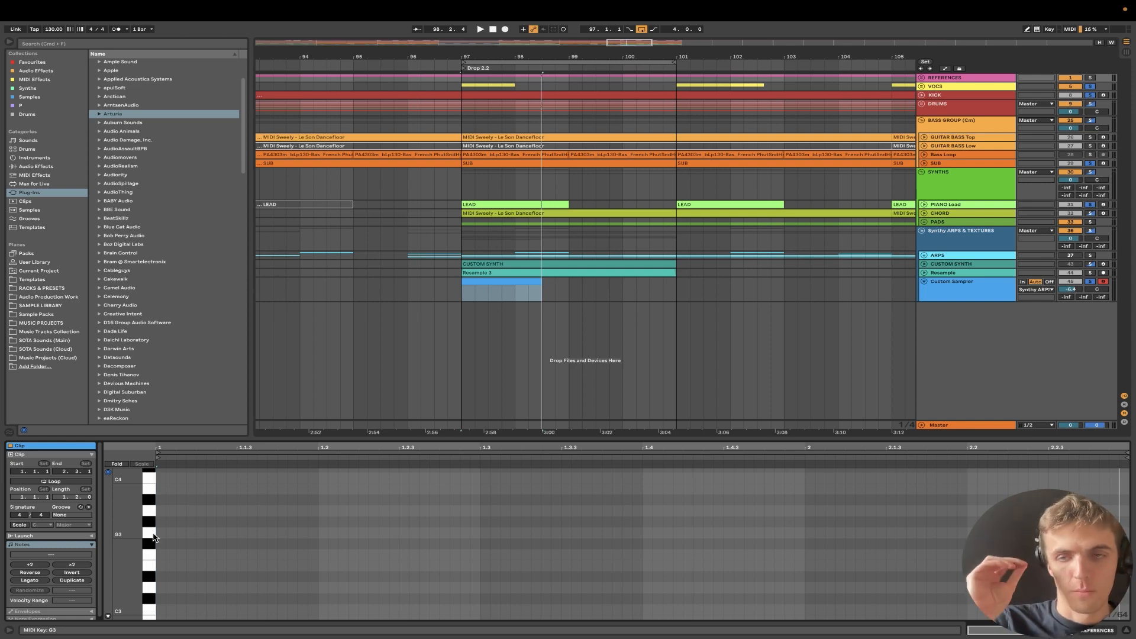
Try an Auto Filter after Custom Sampler's devices, lower its filter frequency, and remove the effect
left_click(957, 296)
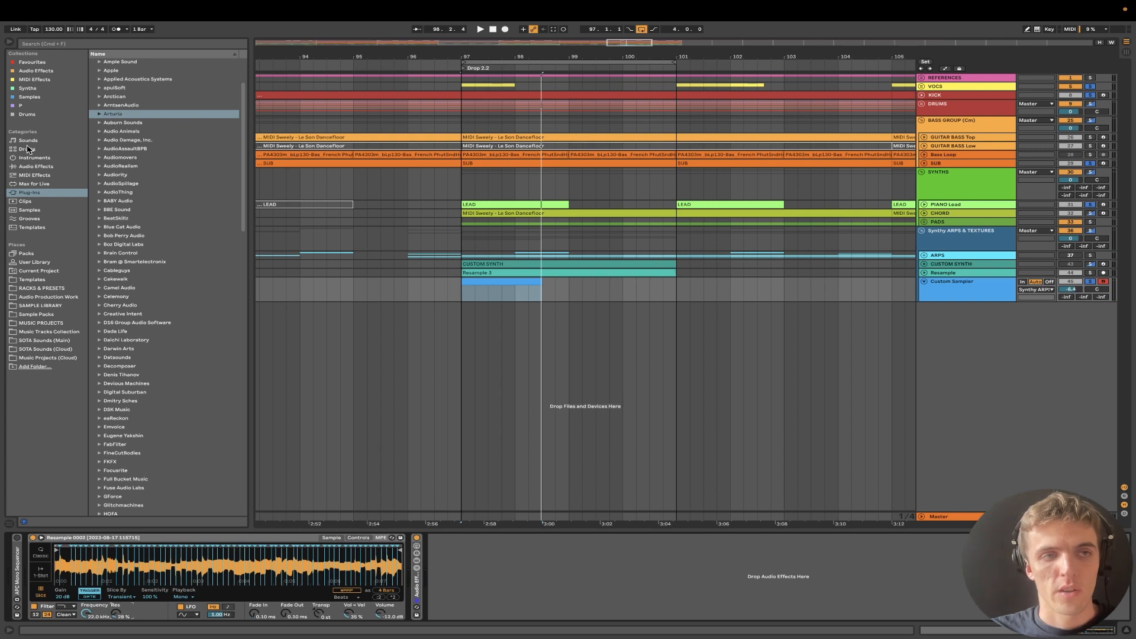
left_click(33, 167)
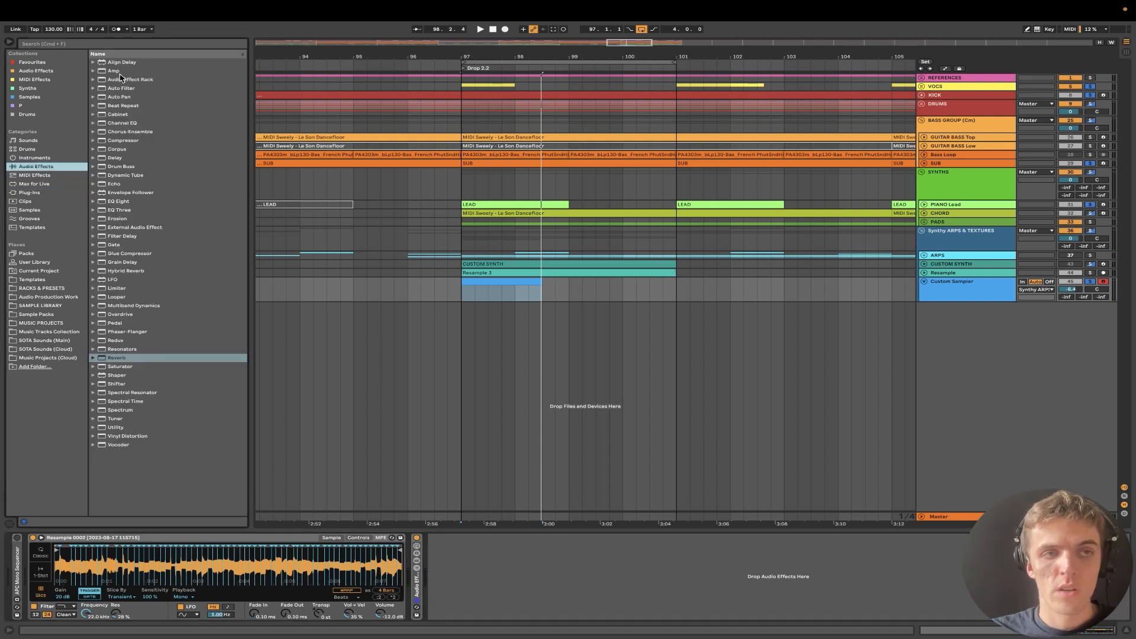
left_click_drag(123, 88, 580, 549)
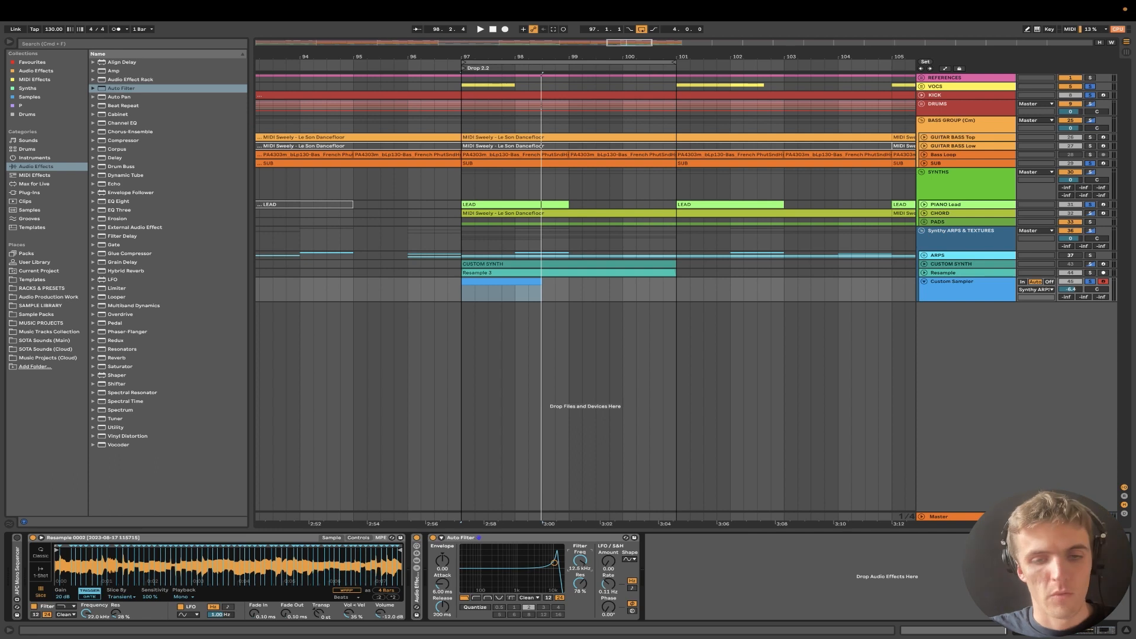
mouse_move(583, 564)
left_mouse_down()
mouse_move(583, 593)
mouse_move(583, 576)
left_mouse_up()
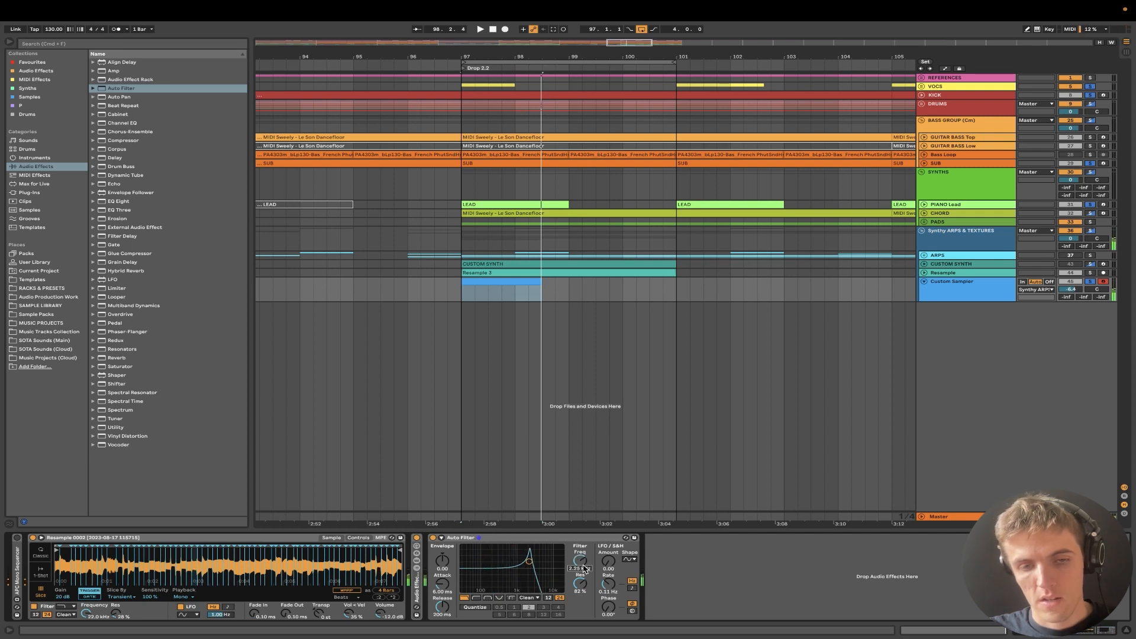
left_click(481, 539)
key("Delete")
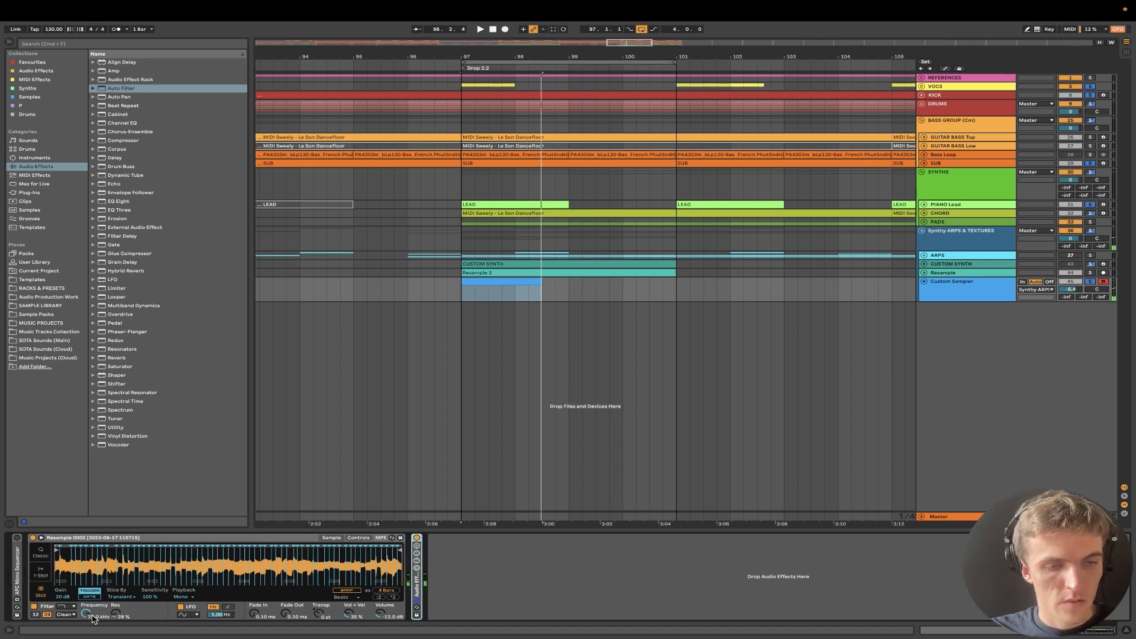
Enable the APC Mono Sequencer on Custom Sampler, unfold it and briefly play the loop with it
left_click(16, 538)
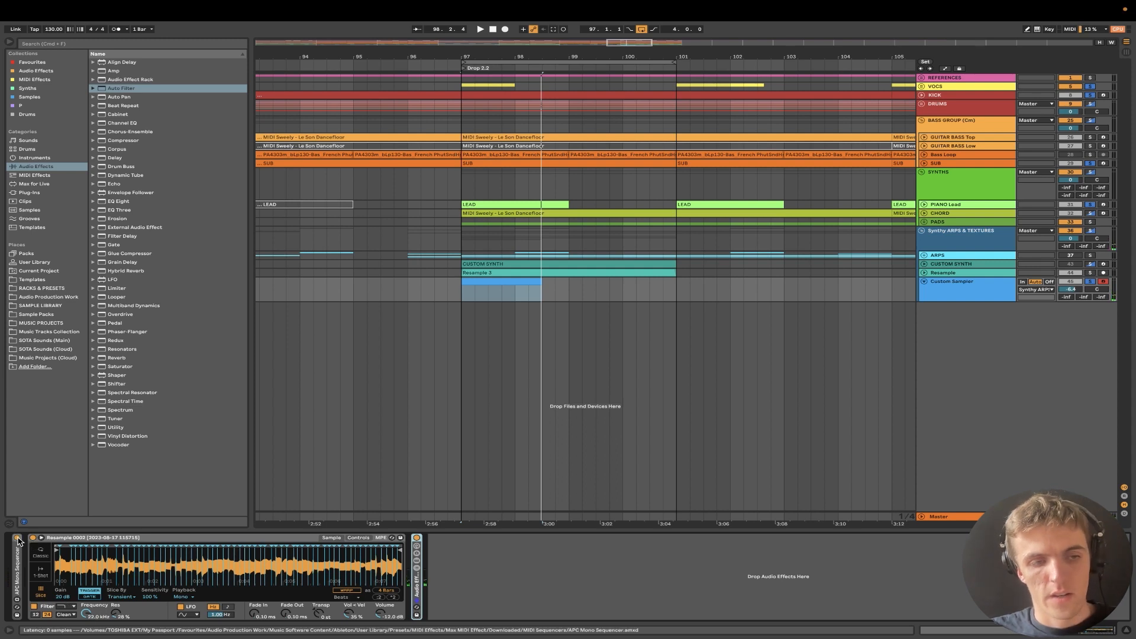
double_click(19, 570)
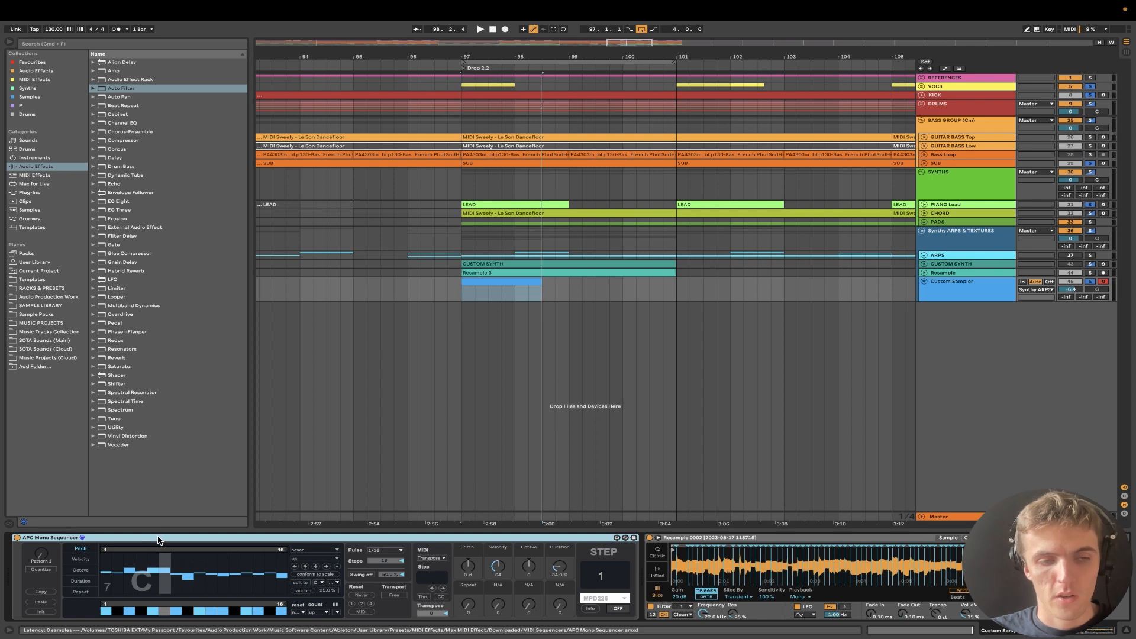
key("space")
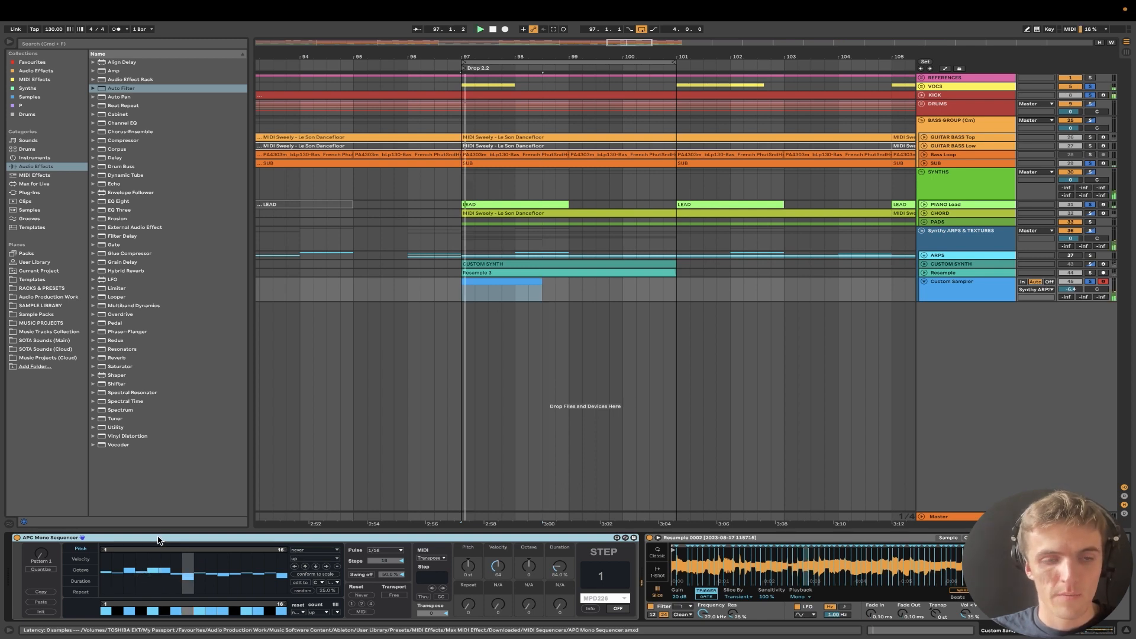
key("space")
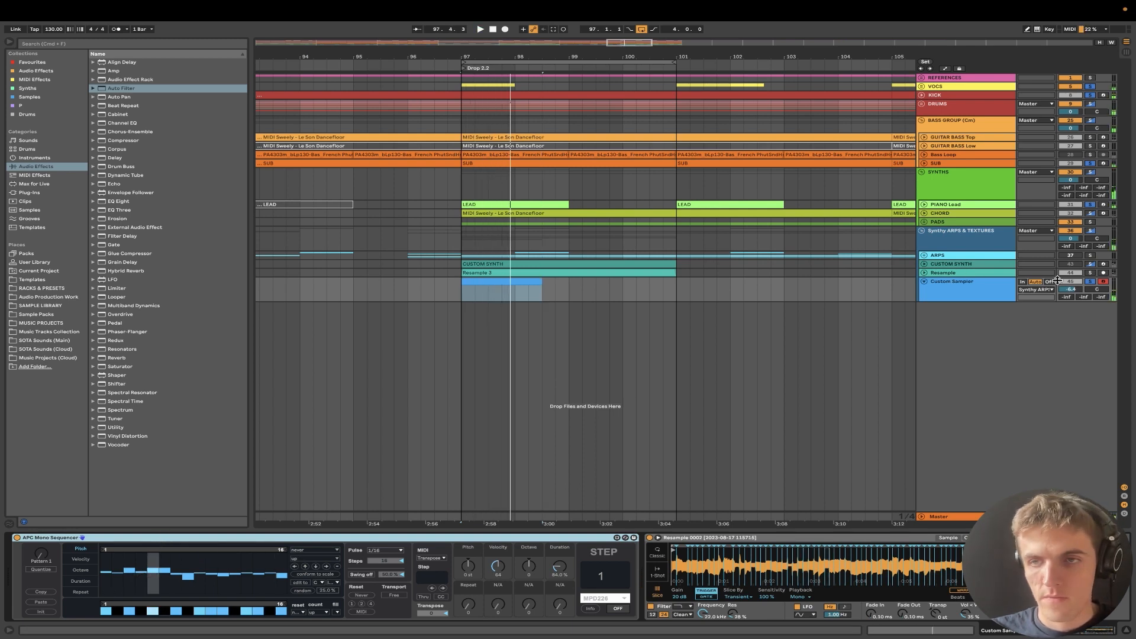
Set Custom Sampler's volume to -10.0 dB while the loop plays and add the Kick track to the solo
left_click(1091, 282)
key("space")
left_click_drag(1072, 290, 1076, 291)
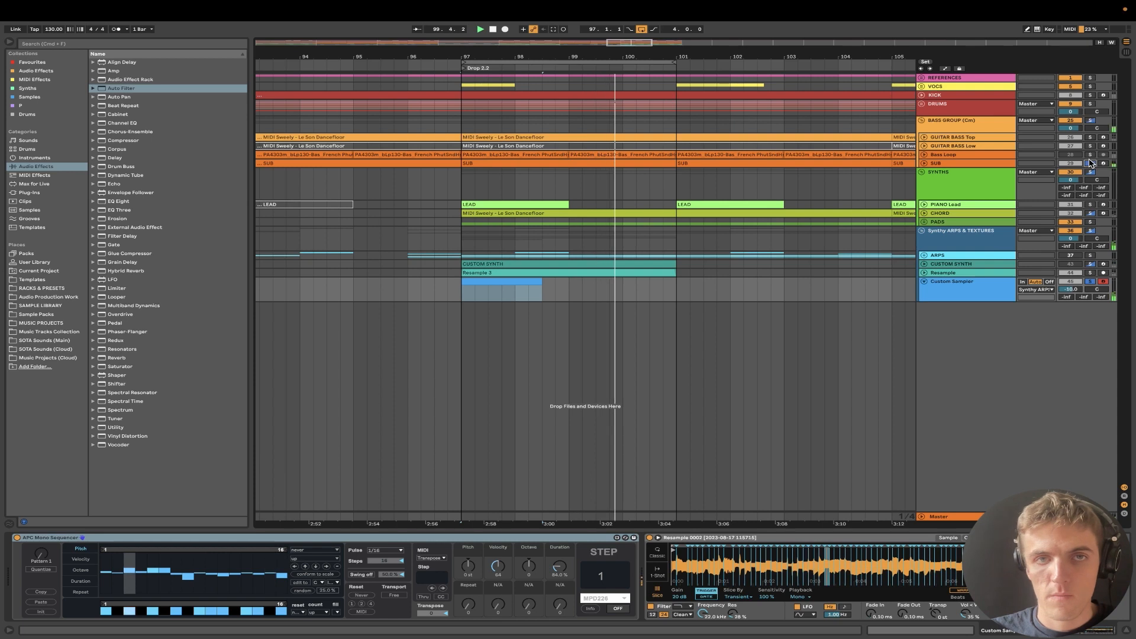
left_click(1091, 96)
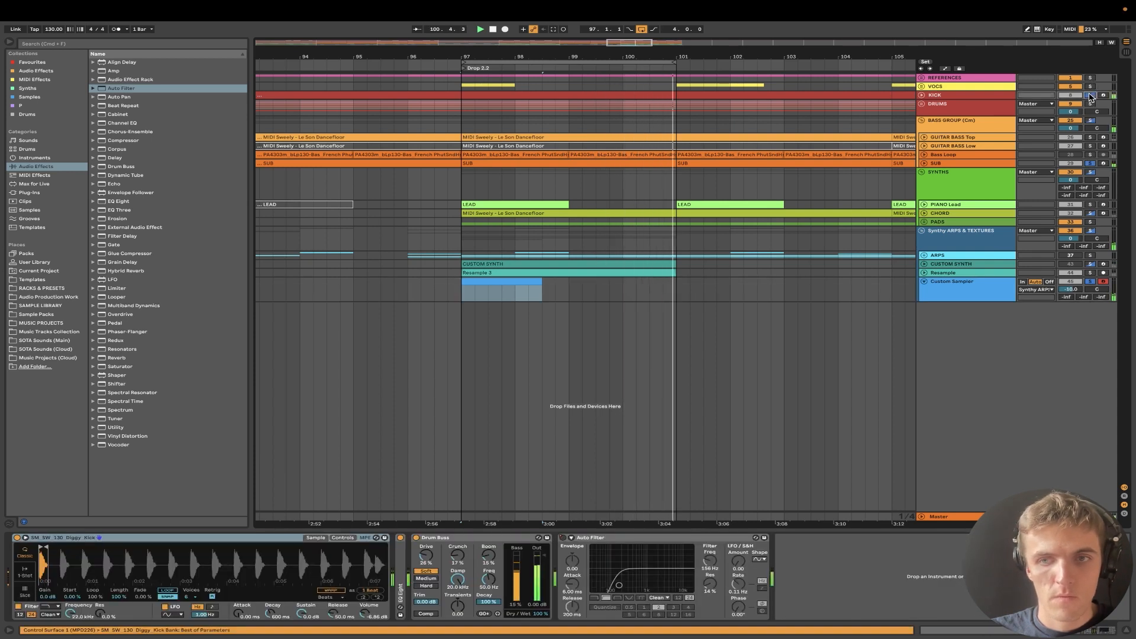
Thin out Custom Sampler's APC Mono Sequencer pattern by switching off several steps while listening to the loop
left_click(967, 298)
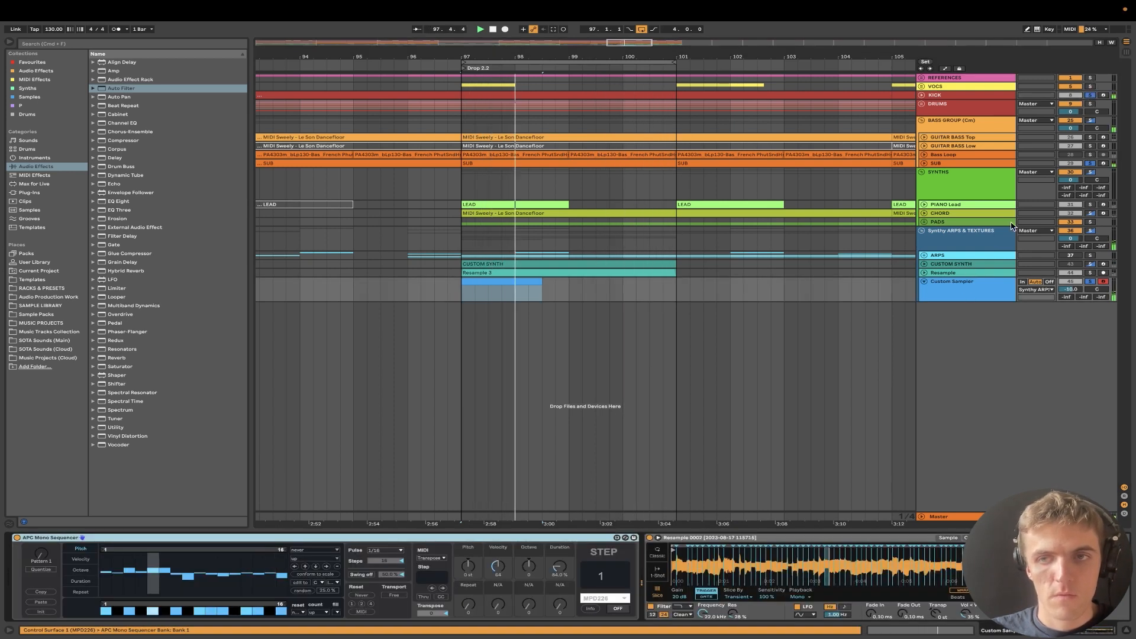
left_click(214, 612)
left_click(218, 612)
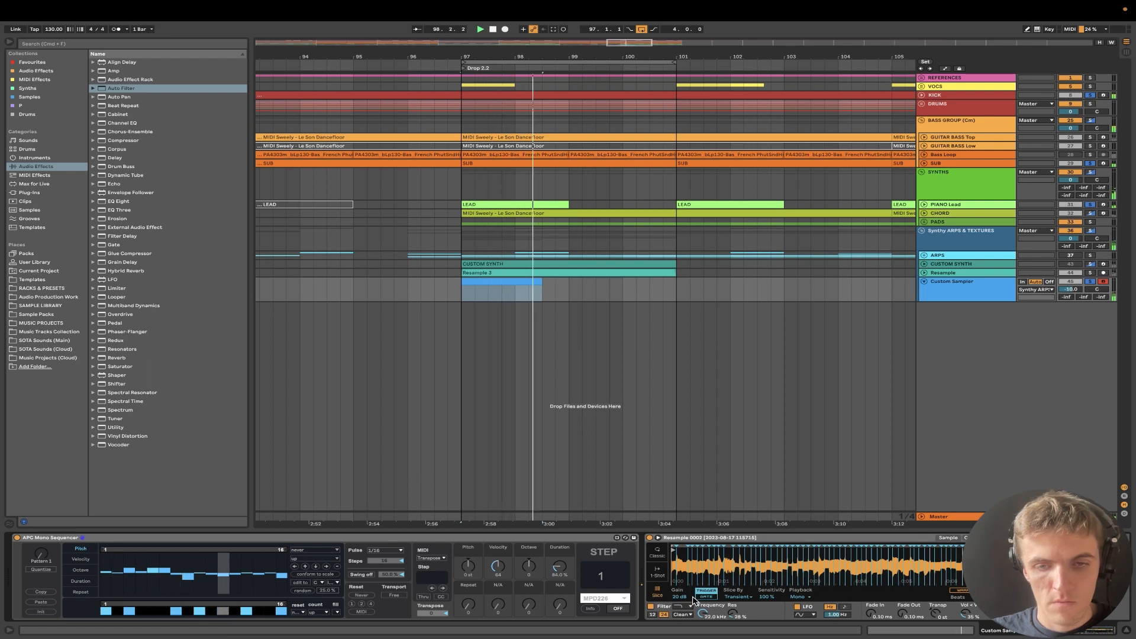
key("space")
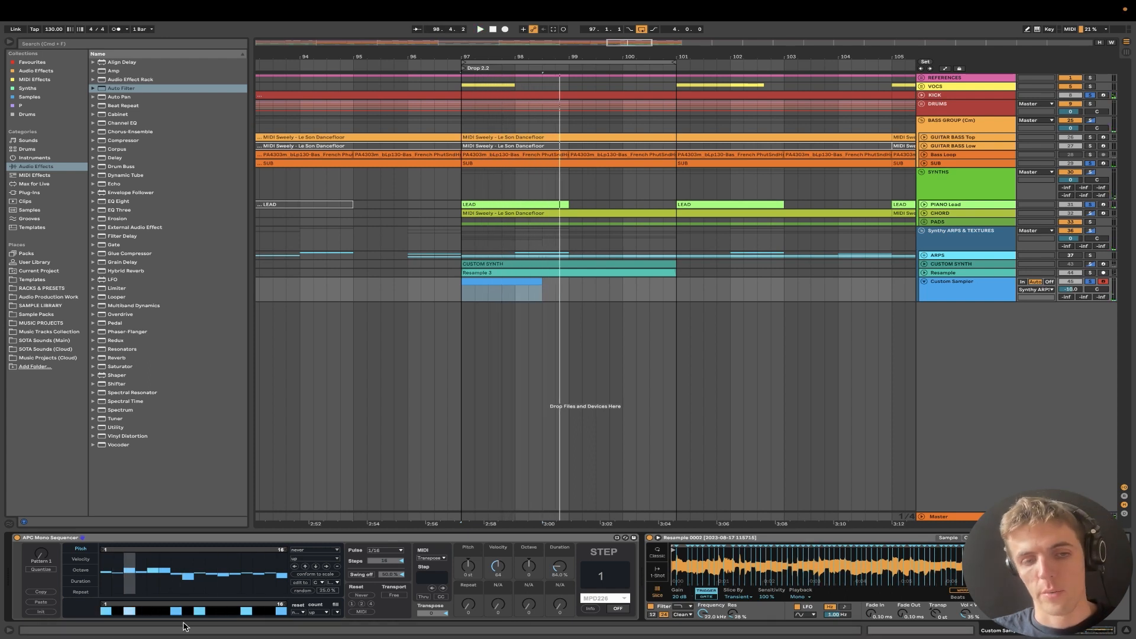
Clear the track solos and play the sequenced Custom Sampler part within the full Drop 2.2 arrangement
key("space")
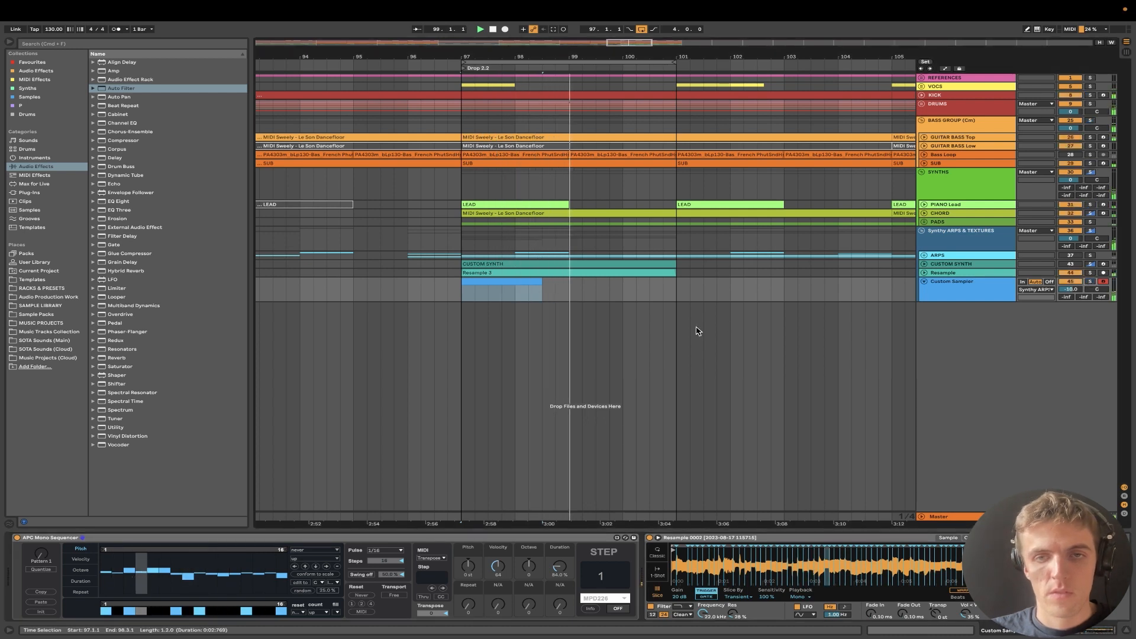
scroll(697, 330, "down", 6)
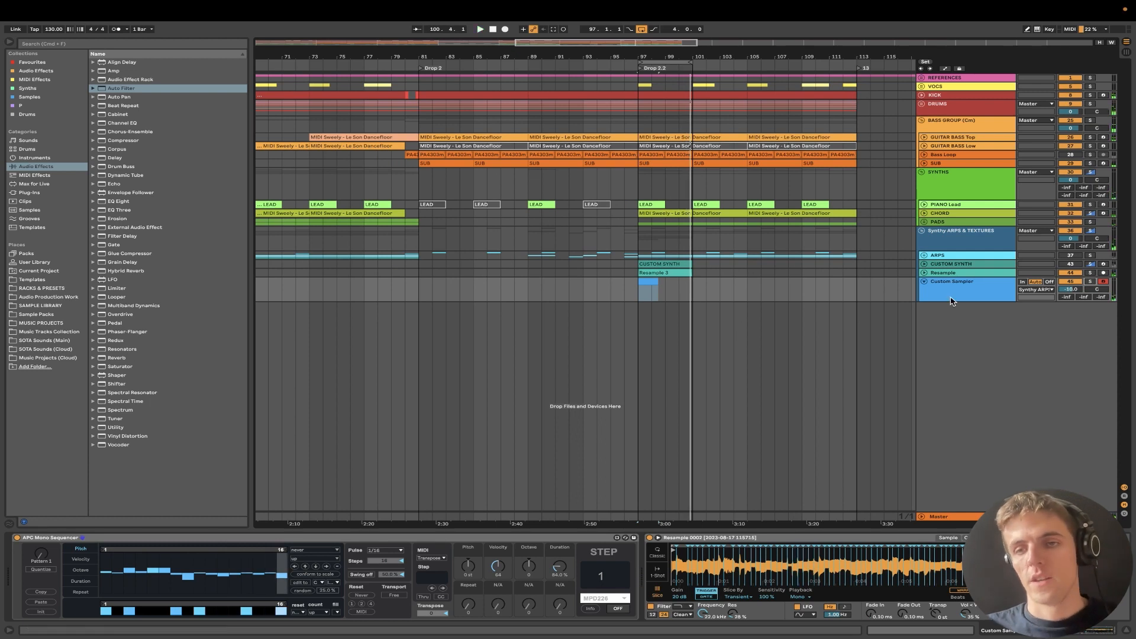
left_click(965, 284)
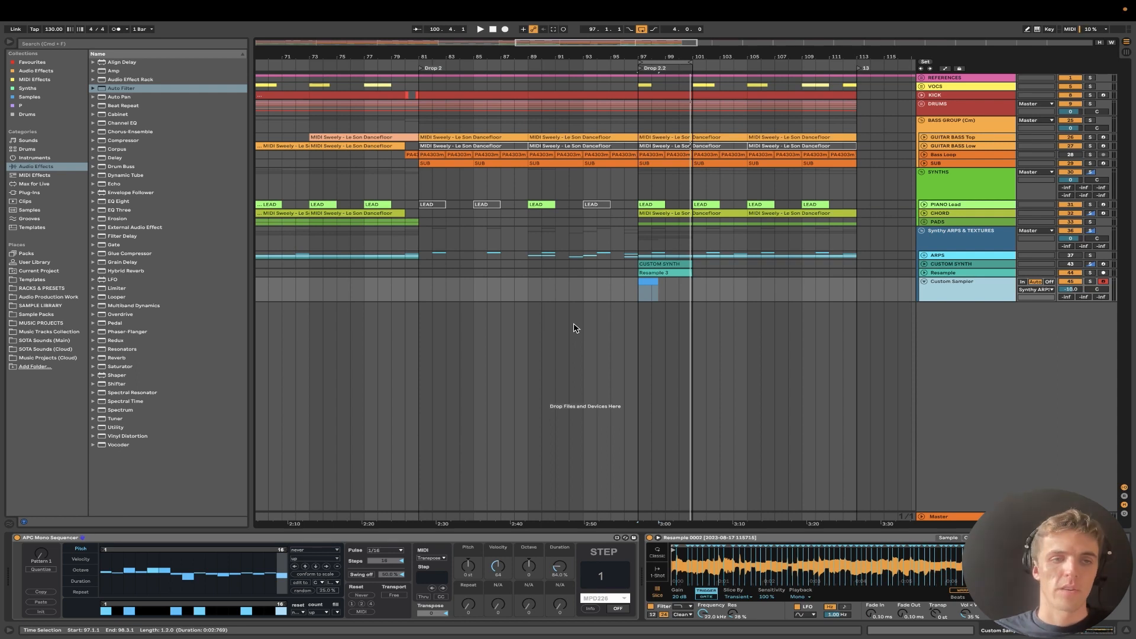
left_click(647, 358)
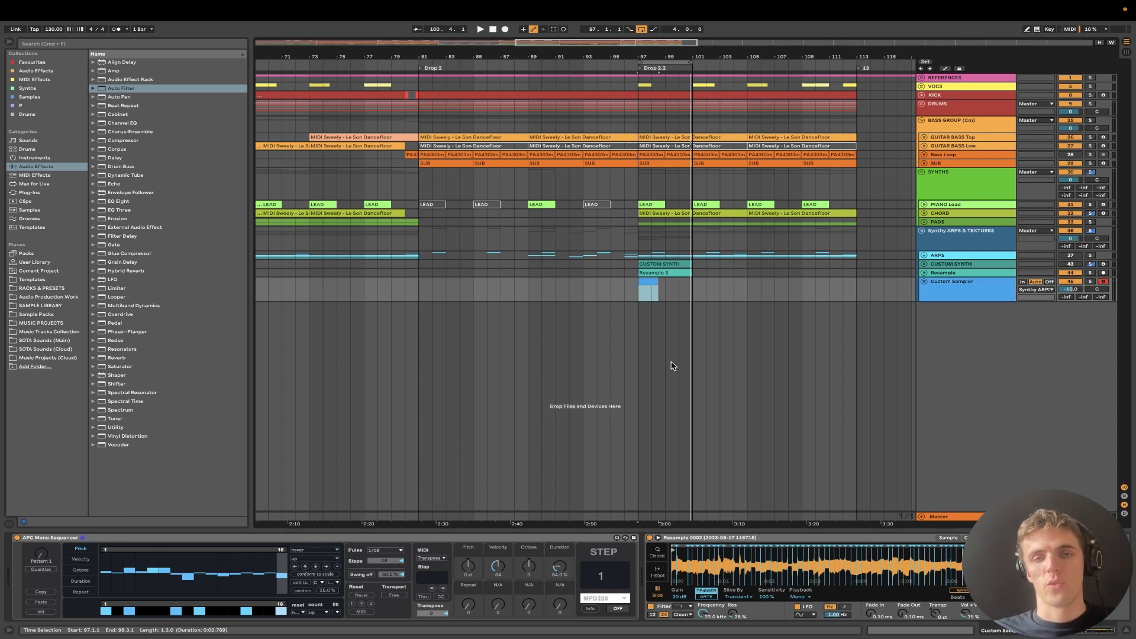